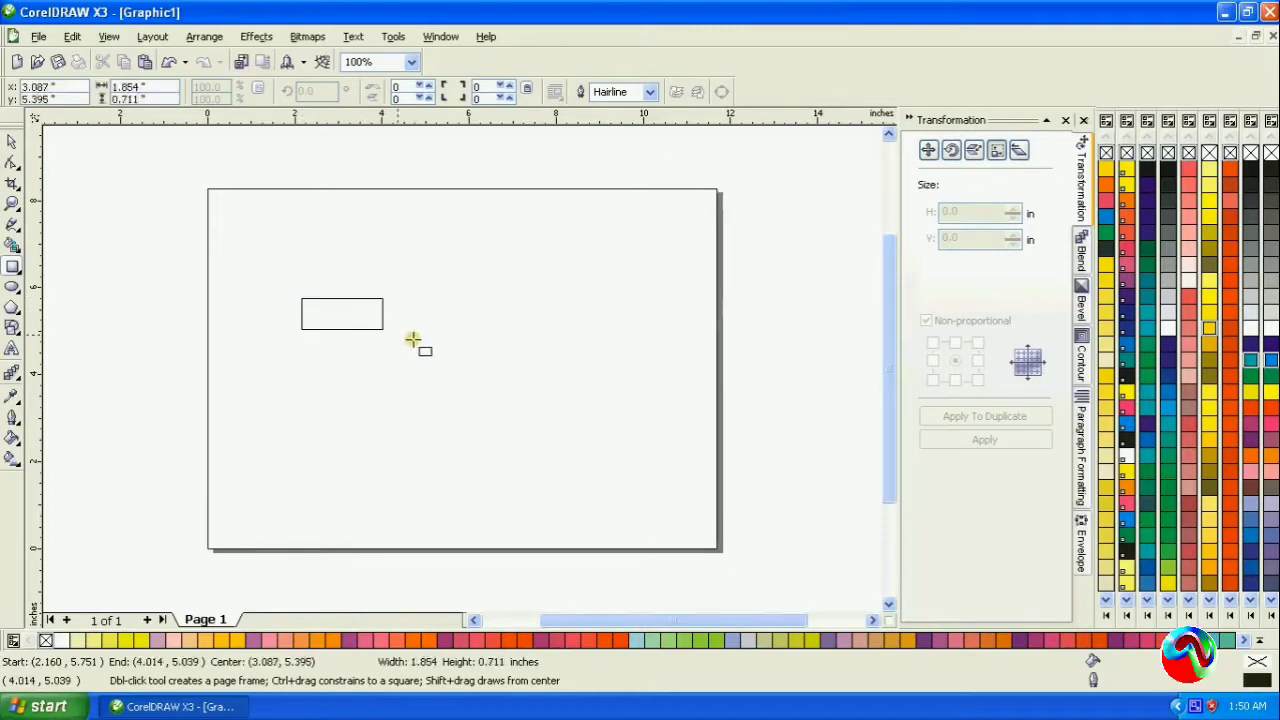
- Set the rectangle's size to 7.5 in wide and 2.15 in high
{"action": "left_click", "coordinate": [12, 142]}
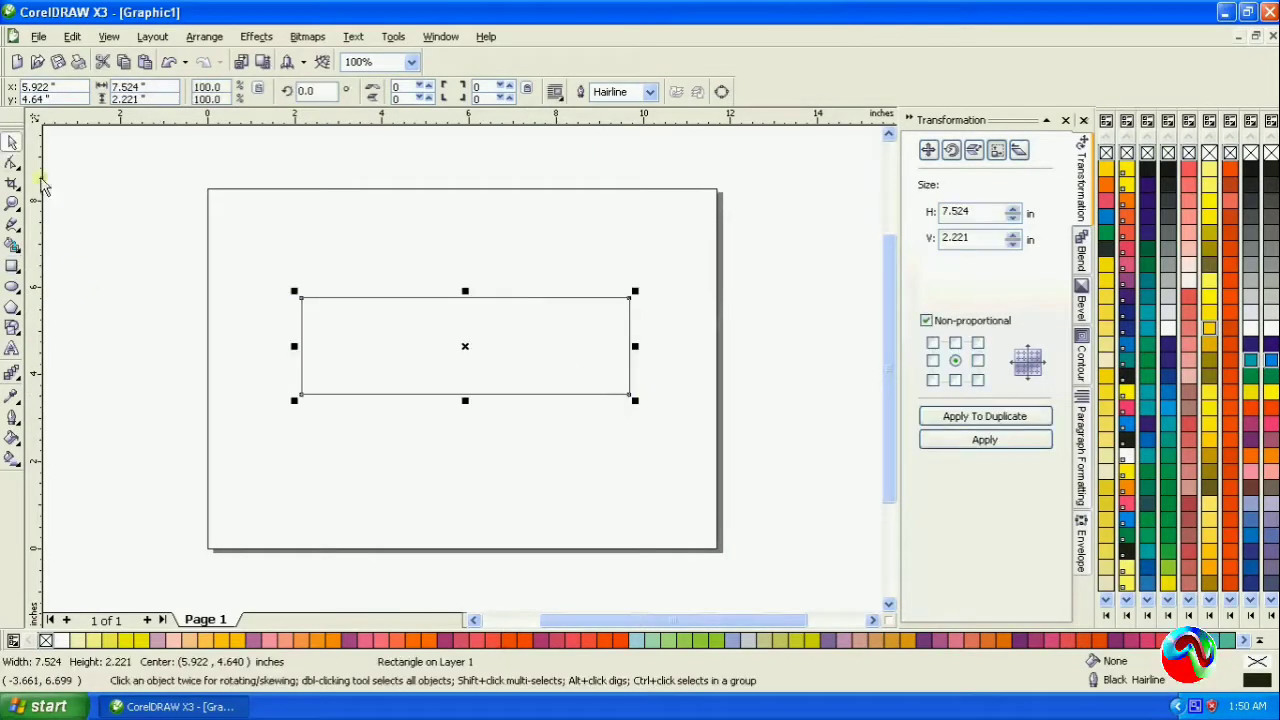
{"action": "left_click_drag", "start_coordinate": [975, 211], "coordinate": [867, 238]}
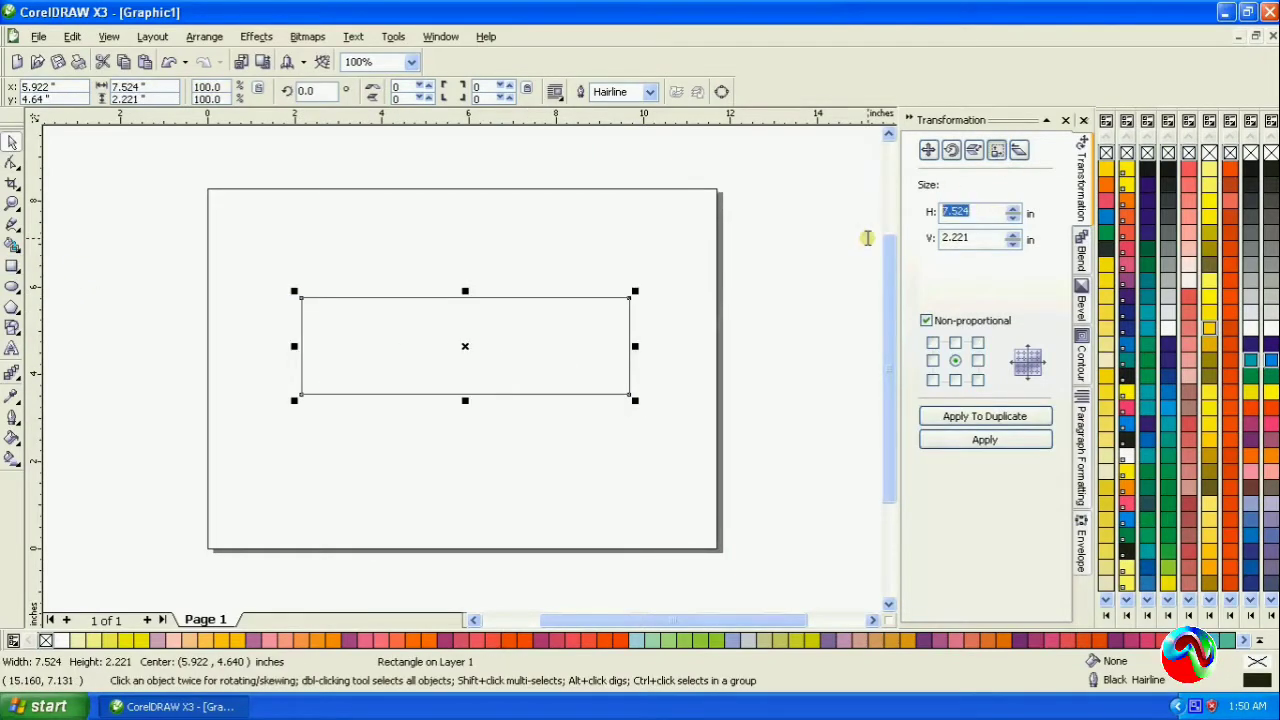
{"action": "type", "text": "7.5"}
{"action": "key", "text": "Return"}
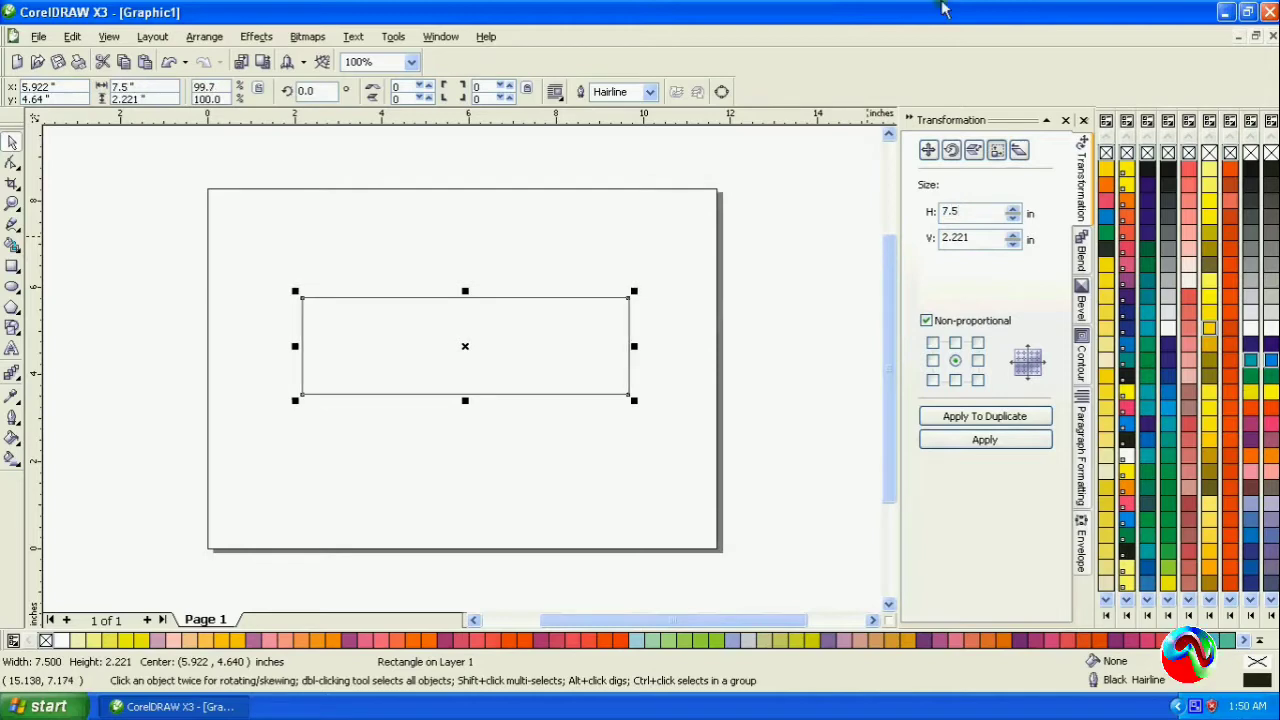
{"action": "left_click_drag", "start_coordinate": [972, 238], "coordinate": [936, 258]}
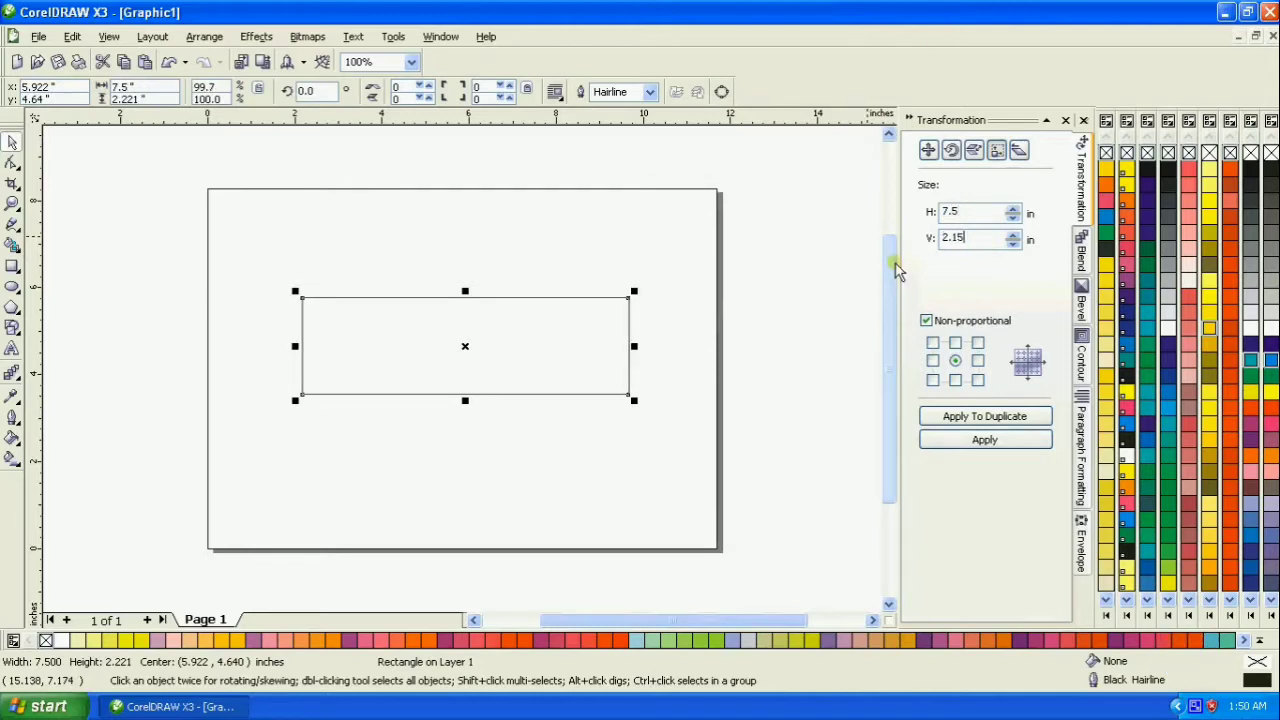
{"action": "key", "text": "Return"}
- Place a horizontal guideline along the rectangle's top edge and a vertical guideline along its left edge
{"action": "left_click", "coordinate": [12, 203]}
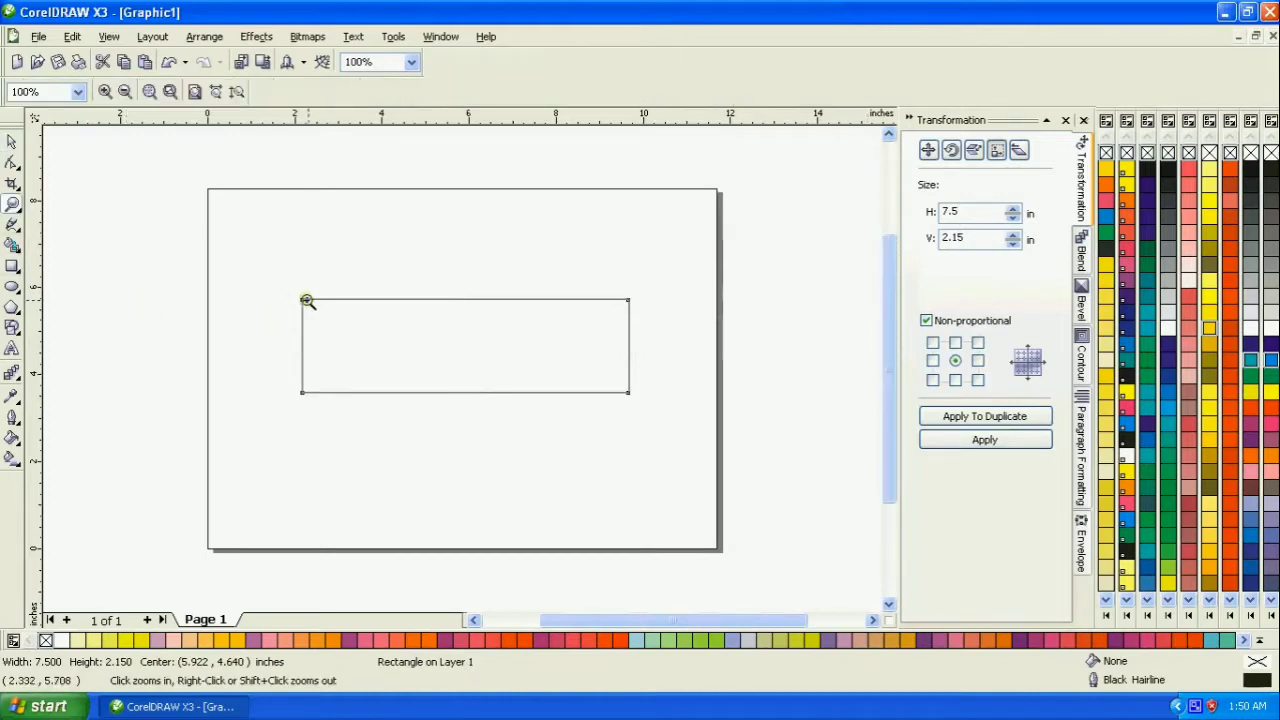
{"action": "left_click_drag", "start_coordinate": [294, 294], "coordinate": [326, 316]}
{"action": "left_click_drag", "start_coordinate": [261, 246], "coordinate": [322, 290]}
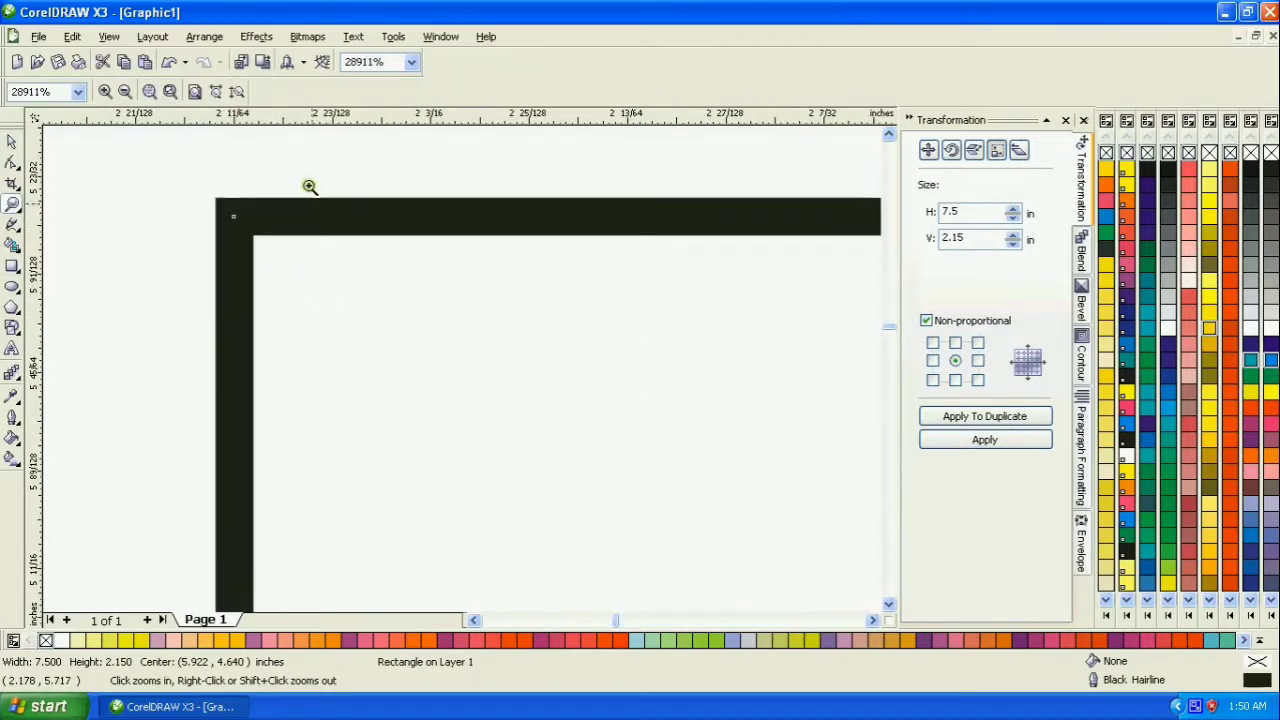
{"action": "left_click_drag", "start_coordinate": [315, 120], "coordinate": [314, 216]}
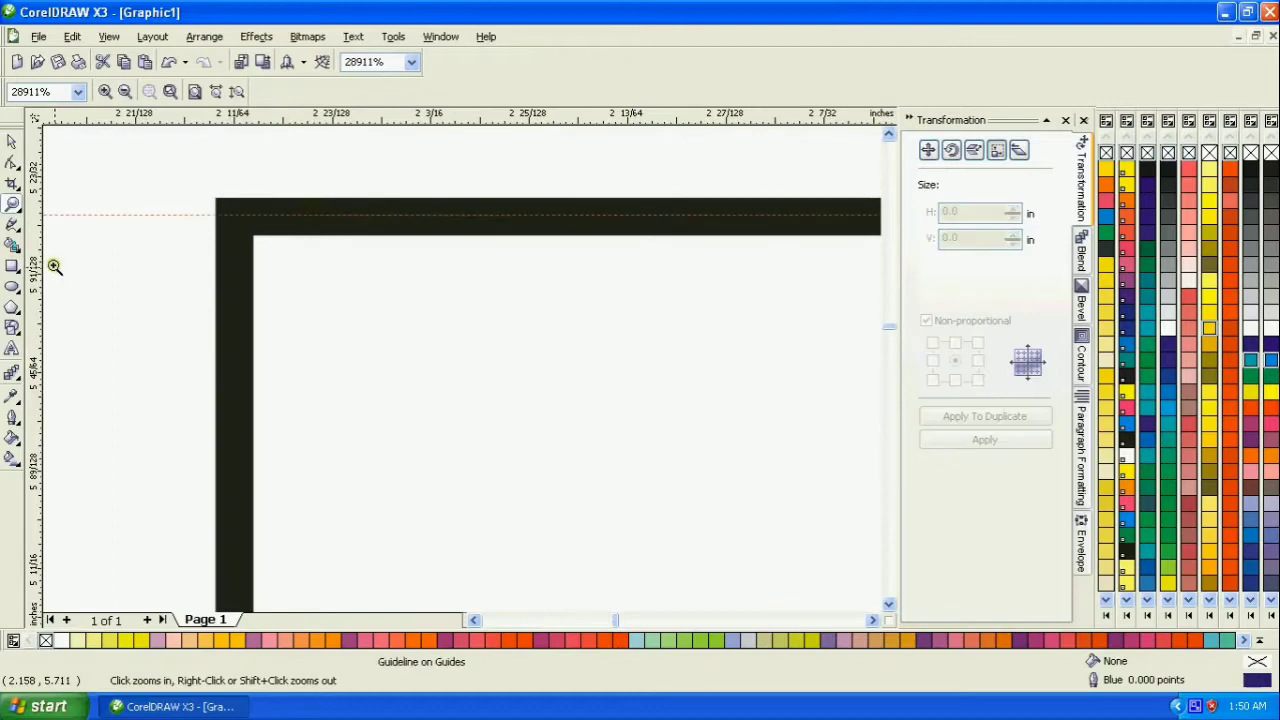
{"action": "left_click_drag", "start_coordinate": [36, 268], "coordinate": [235, 312]}
- Place a horizontal guideline along the rectangle's bottom edge and a vertical guideline along its right edge
{"action": "key", "text": "F3"}
{"action": "key", "text": "F3"}
{"action": "left_click_drag", "start_coordinate": [614, 383], "coordinate": [637, 398]}
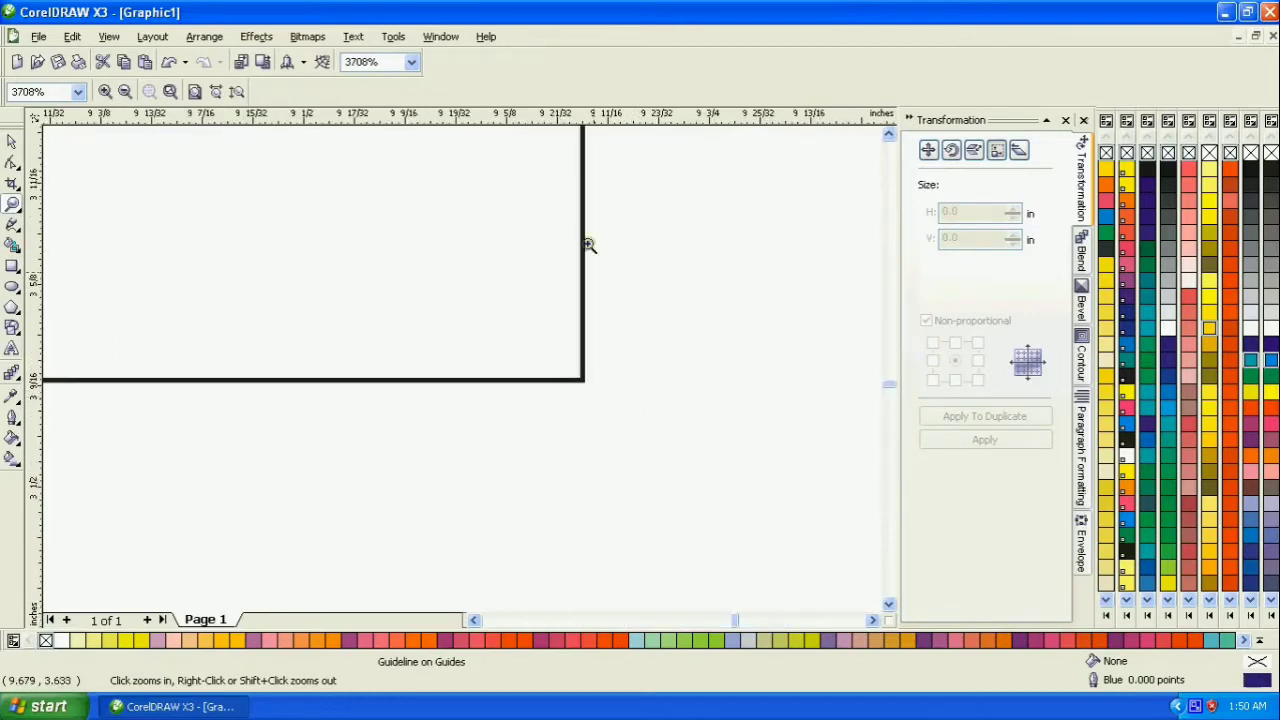
{"action": "left_click_drag", "start_coordinate": [557, 118], "coordinate": [568, 386]}
{"action": "left_click_drag", "start_coordinate": [40, 280], "coordinate": [583, 334]}
{"action": "key", "text": "F3"}
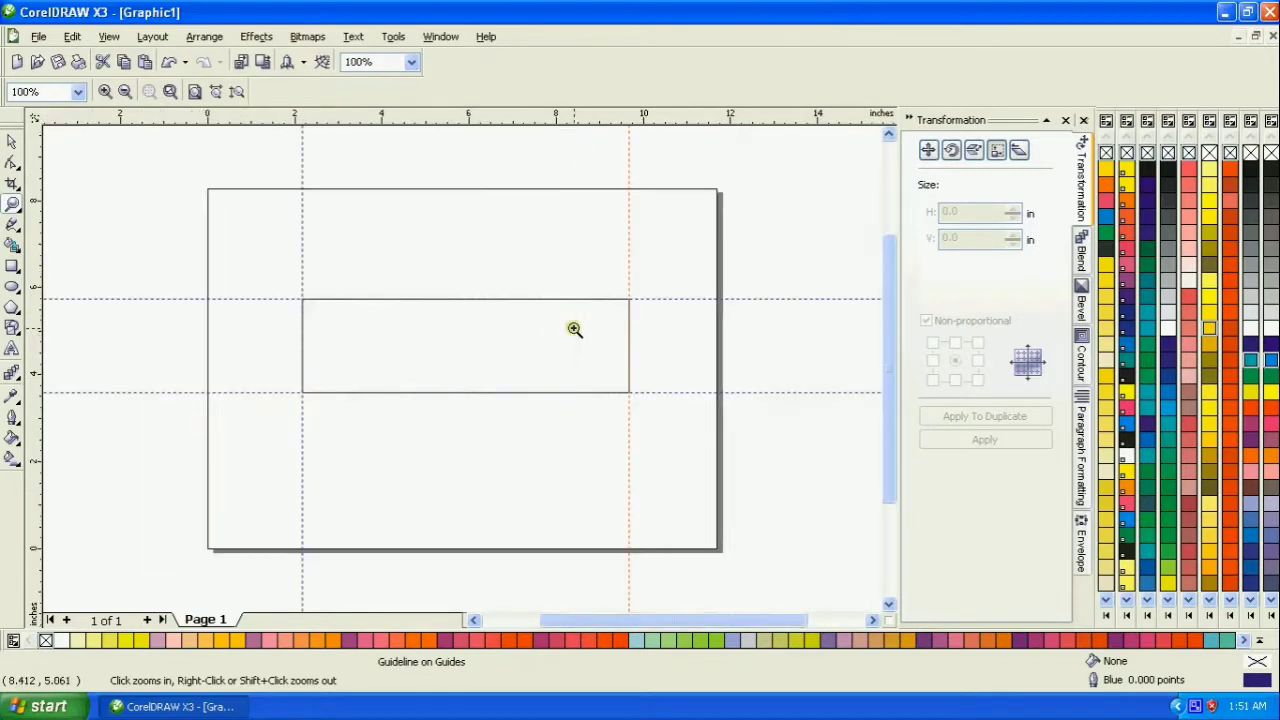
- Give the rectangle a vertical linear fountain fill running from orange-red at the bottom to dark blue at the top
{"action": "left_click_drag", "start_coordinate": [293, 288], "coordinate": [651, 400]}
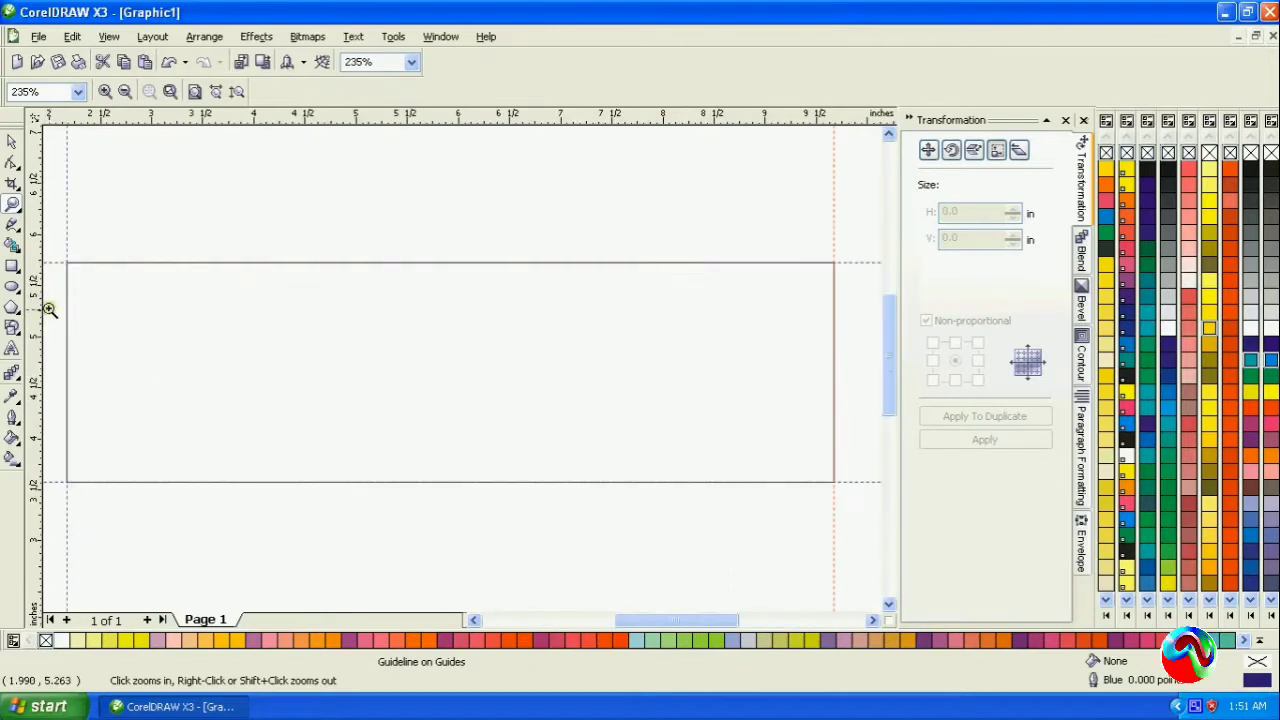
{"action": "left_click", "coordinate": [12, 141]}
{"action": "left_click", "coordinate": [222, 317]}
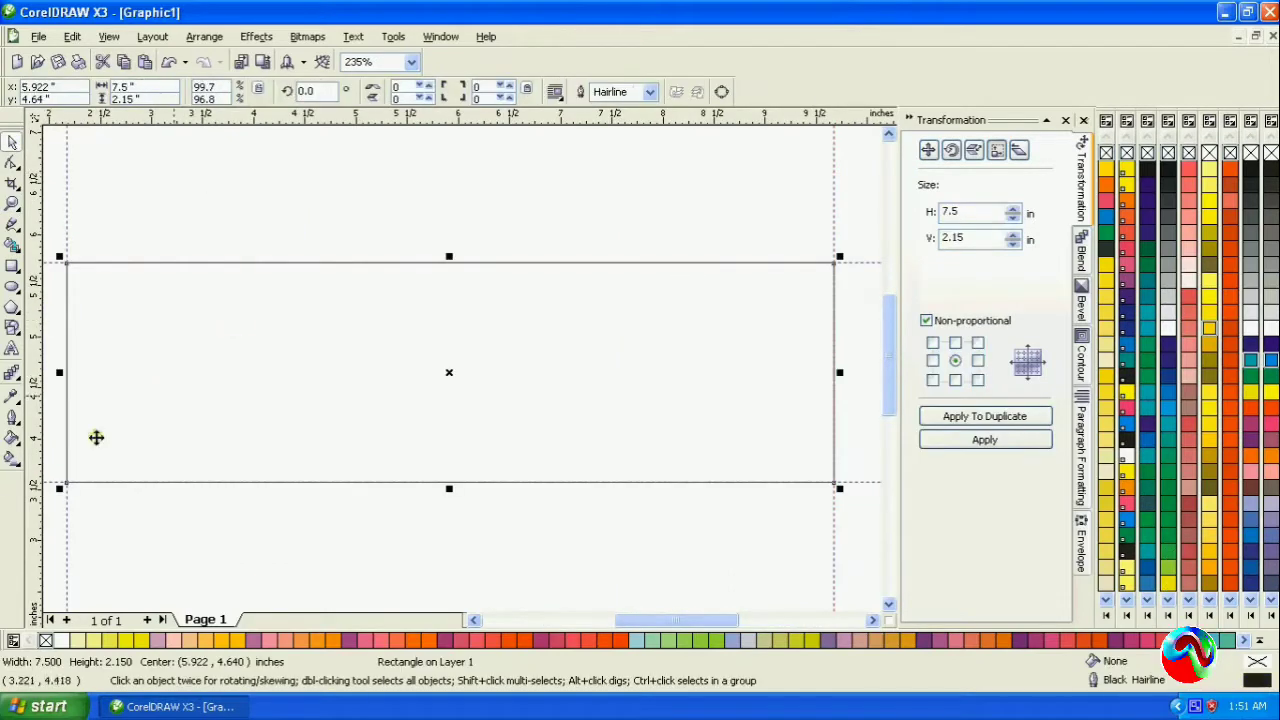
{"action": "left_click", "coordinate": [12, 458]}
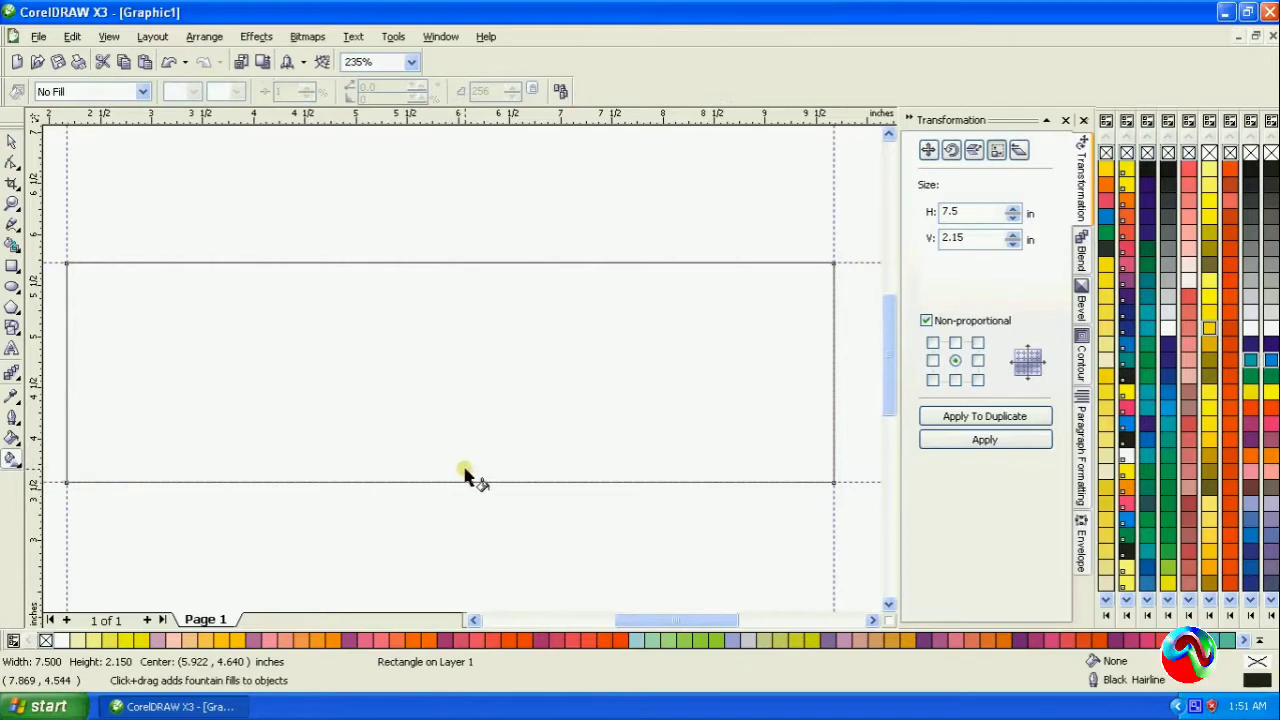
{"action": "left_click_drag", "start_coordinate": [466, 457], "coordinate": [464, 275]}
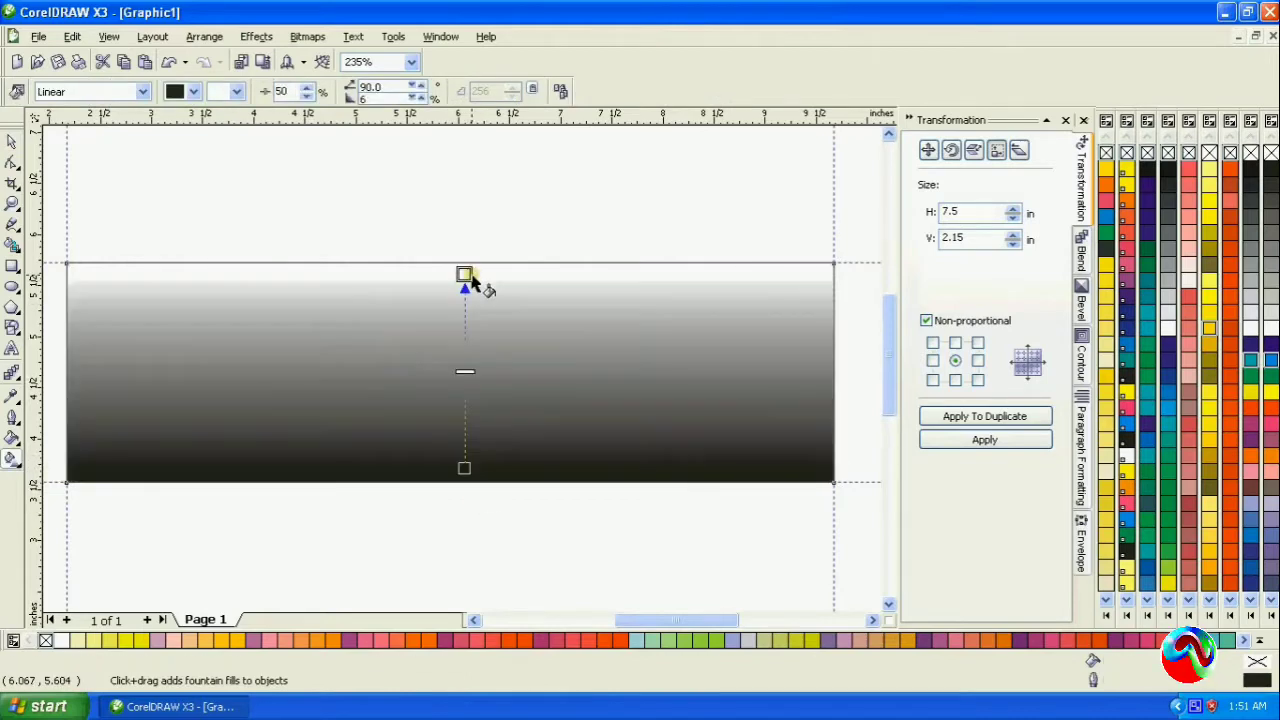
{"action": "left_click", "coordinate": [464, 468]}
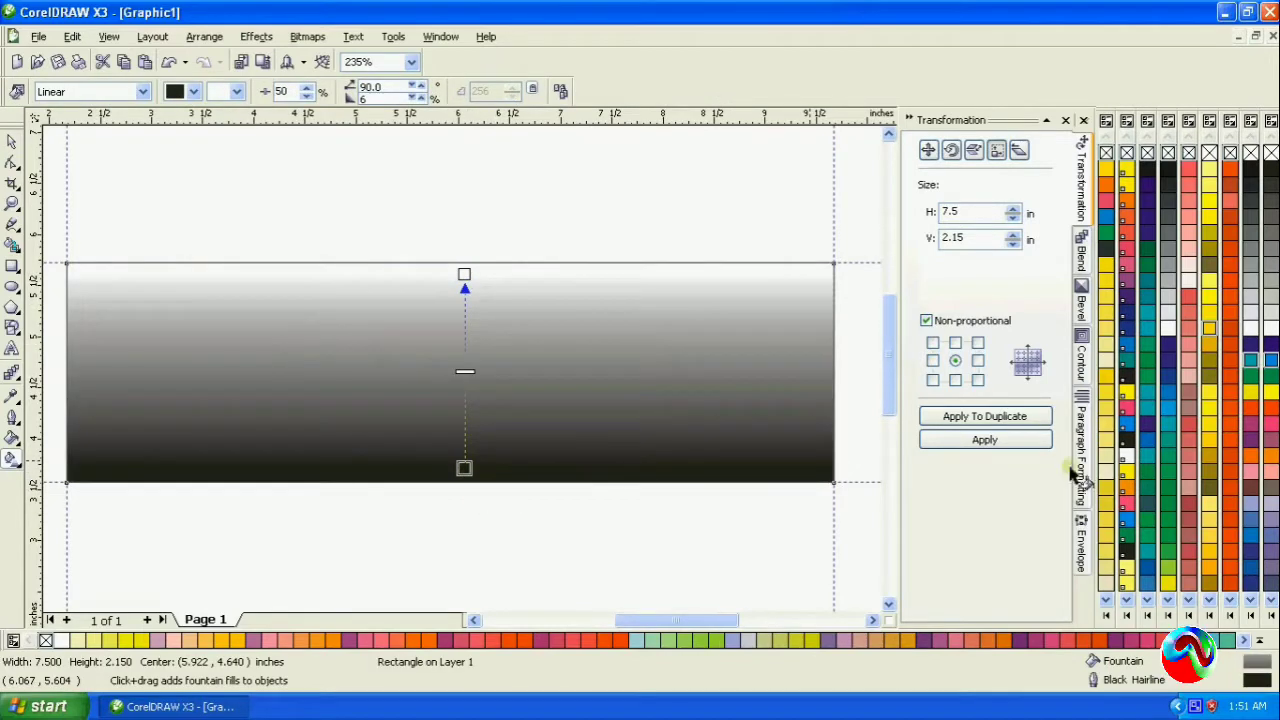
{"action": "left_click", "coordinate": [1271, 410]}
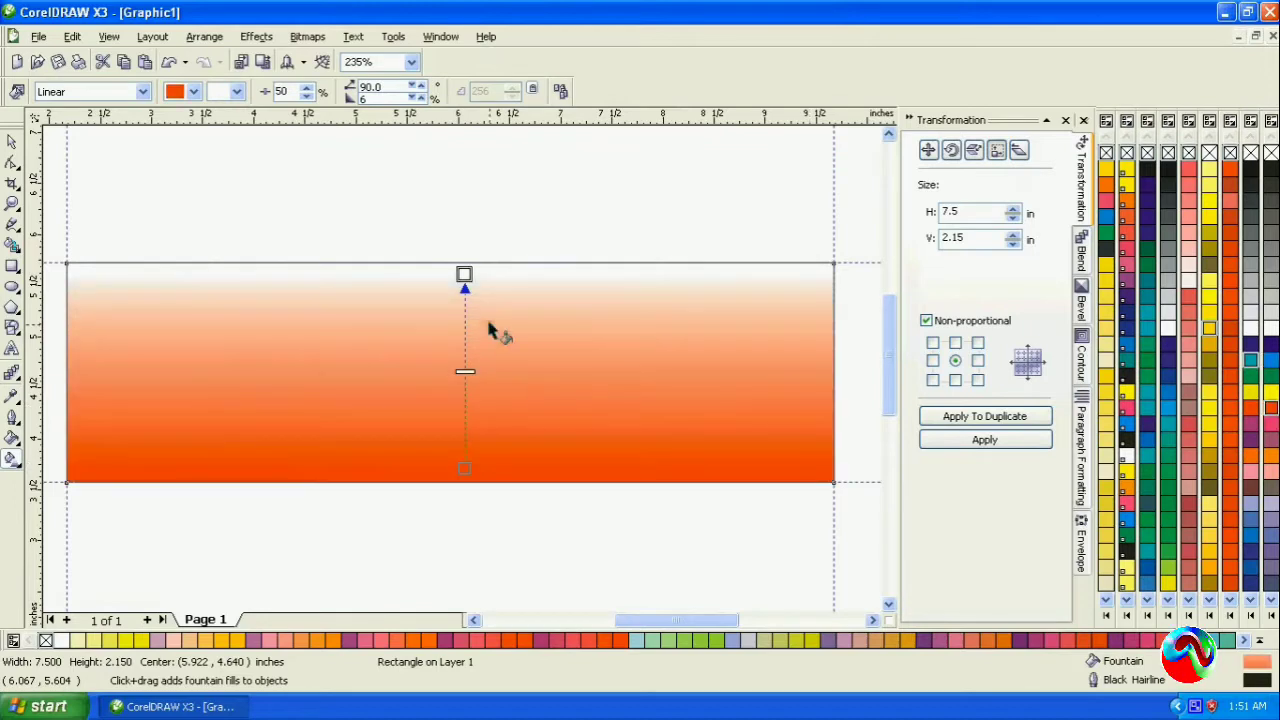
{"action": "left_click", "coordinate": [1271, 343]}
{"action": "left_click", "coordinate": [11, 143]}
{"action": "left_click", "coordinate": [277, 205]}
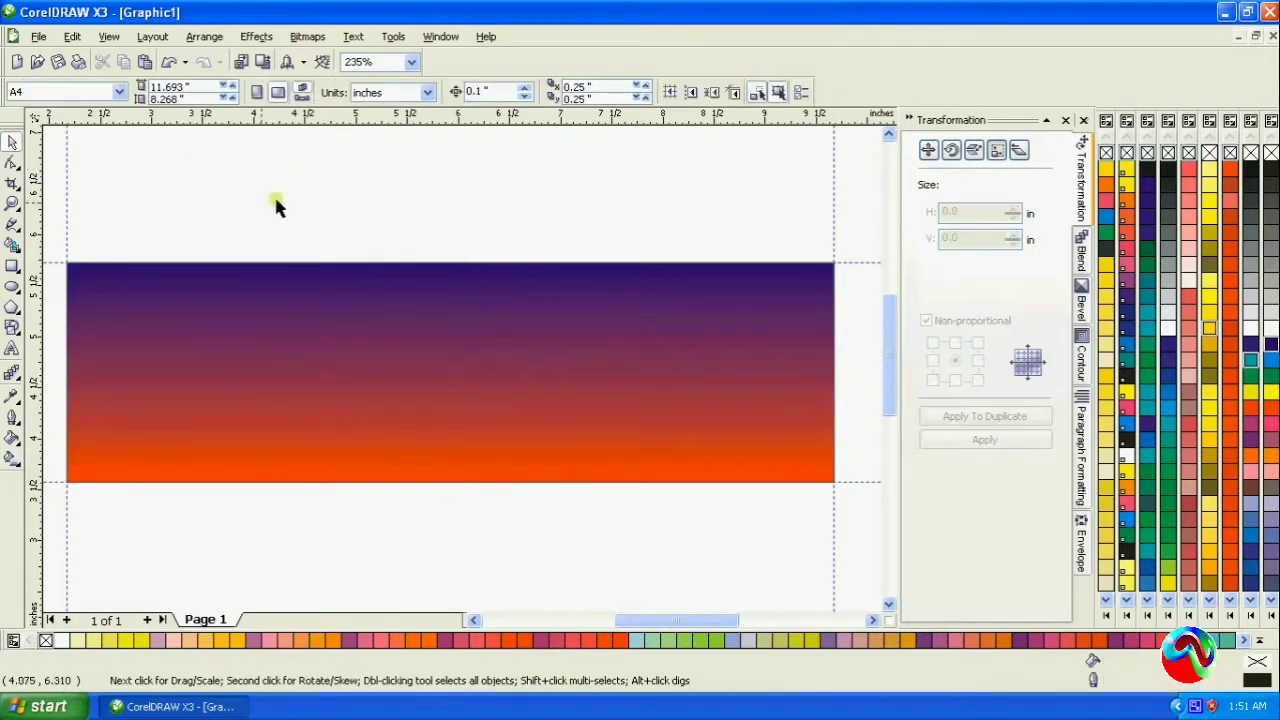
- Copy the gradient rectangle and paste the duplicate directly on top of it
{"action": "left_click", "coordinate": [137, 340]}
{"action": "right_click", "coordinate": [315, 364]}
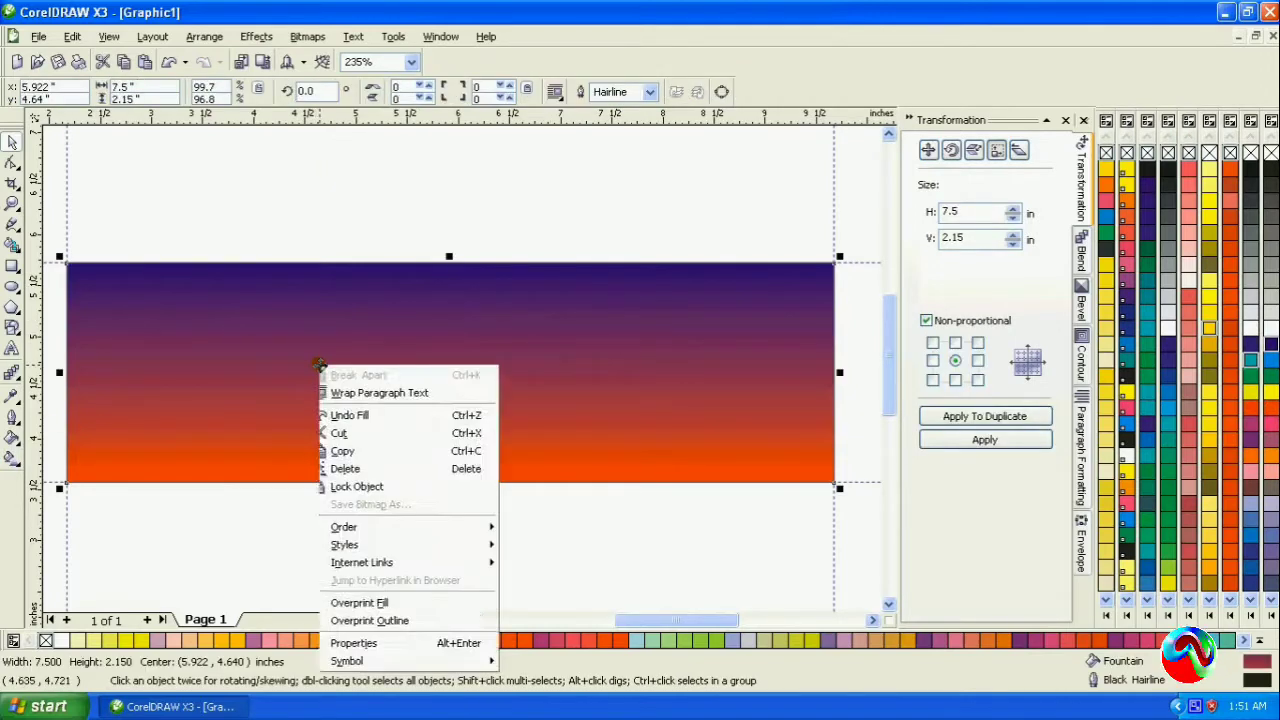
{"action": "left_click", "coordinate": [378, 484]}
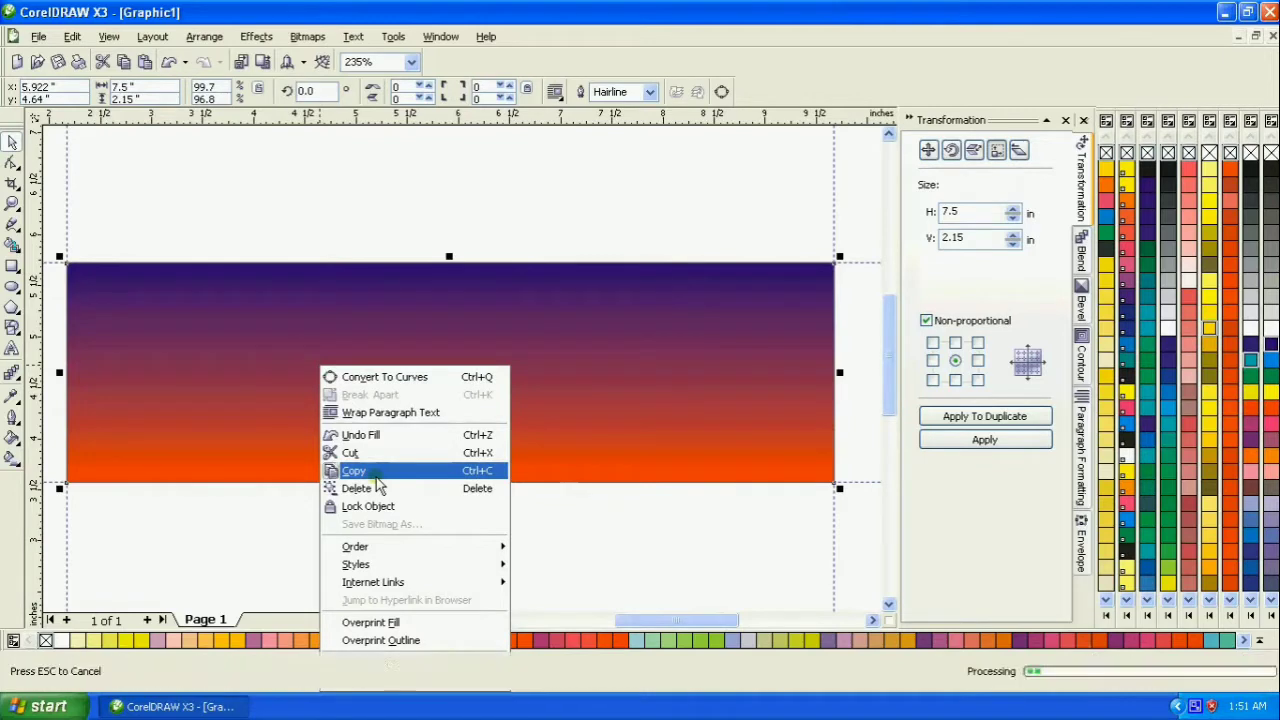
{"action": "right_click", "coordinate": [460, 238]}
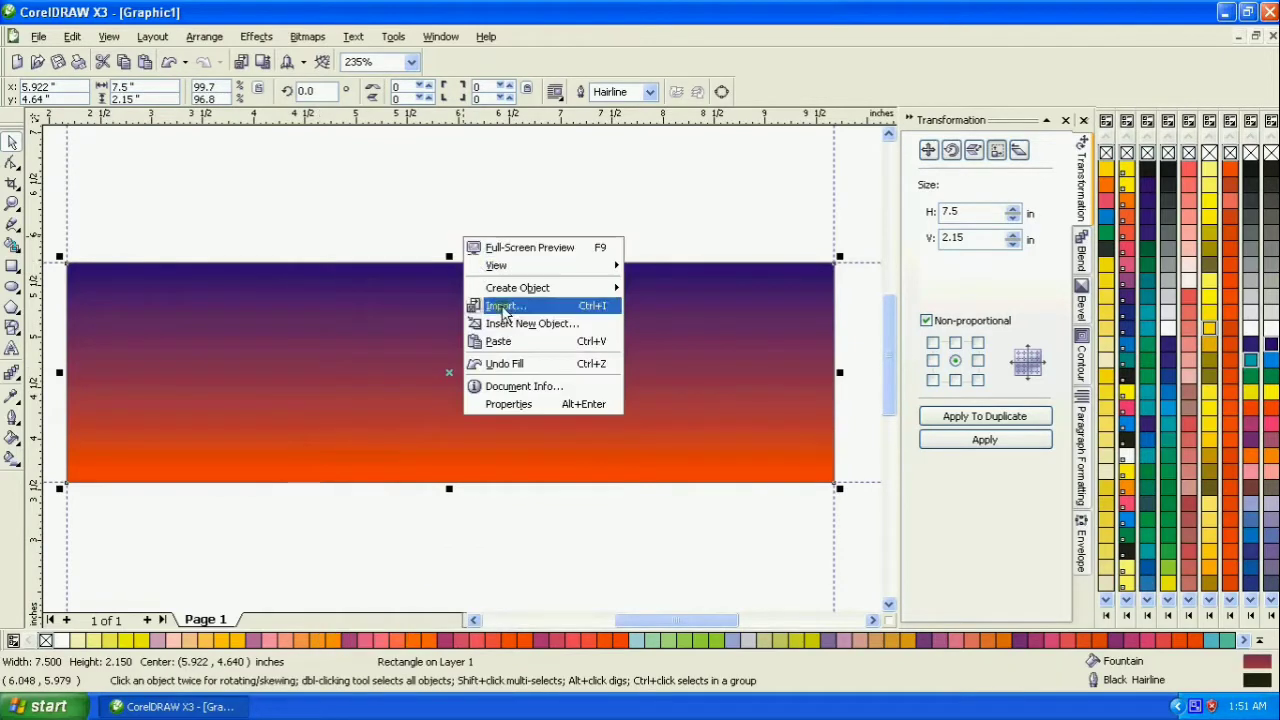
{"action": "left_click", "coordinate": [500, 342]}
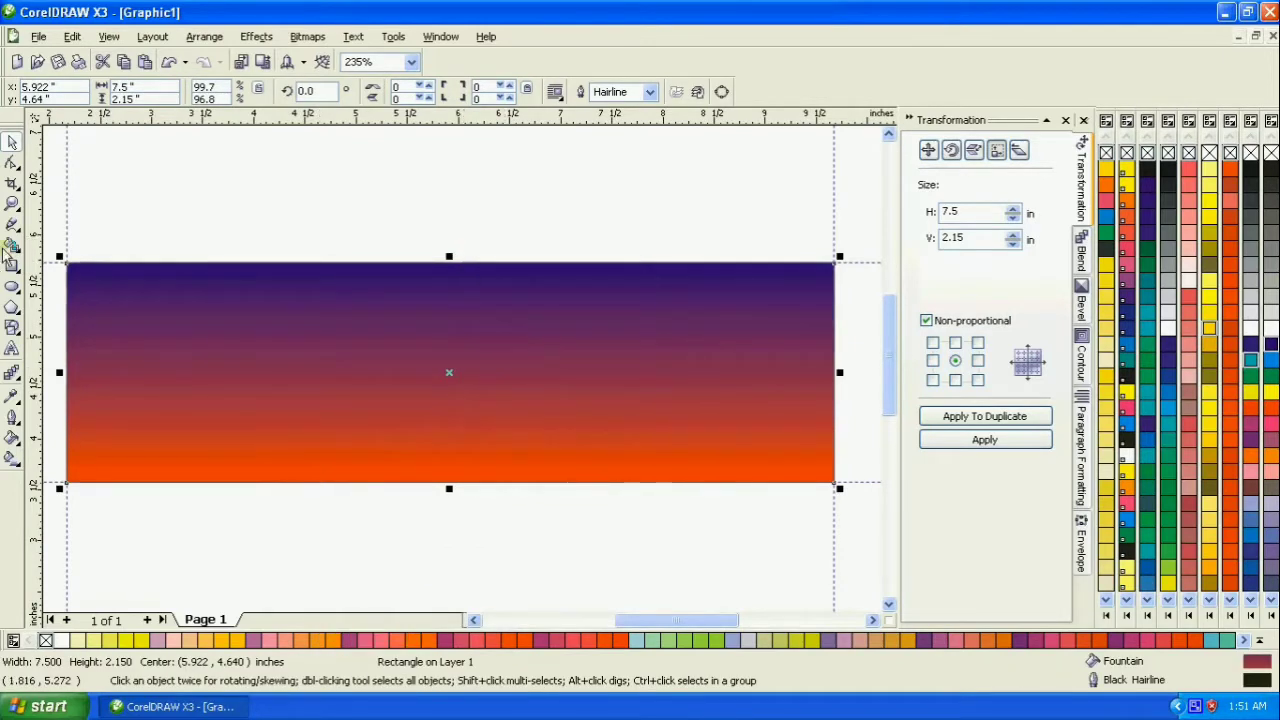
- Convert the pasted rectangle to curves and reduce it to a left-side triangle reaching about 2.8 in along the top edge
{"action": "left_click", "coordinate": [12, 164]}
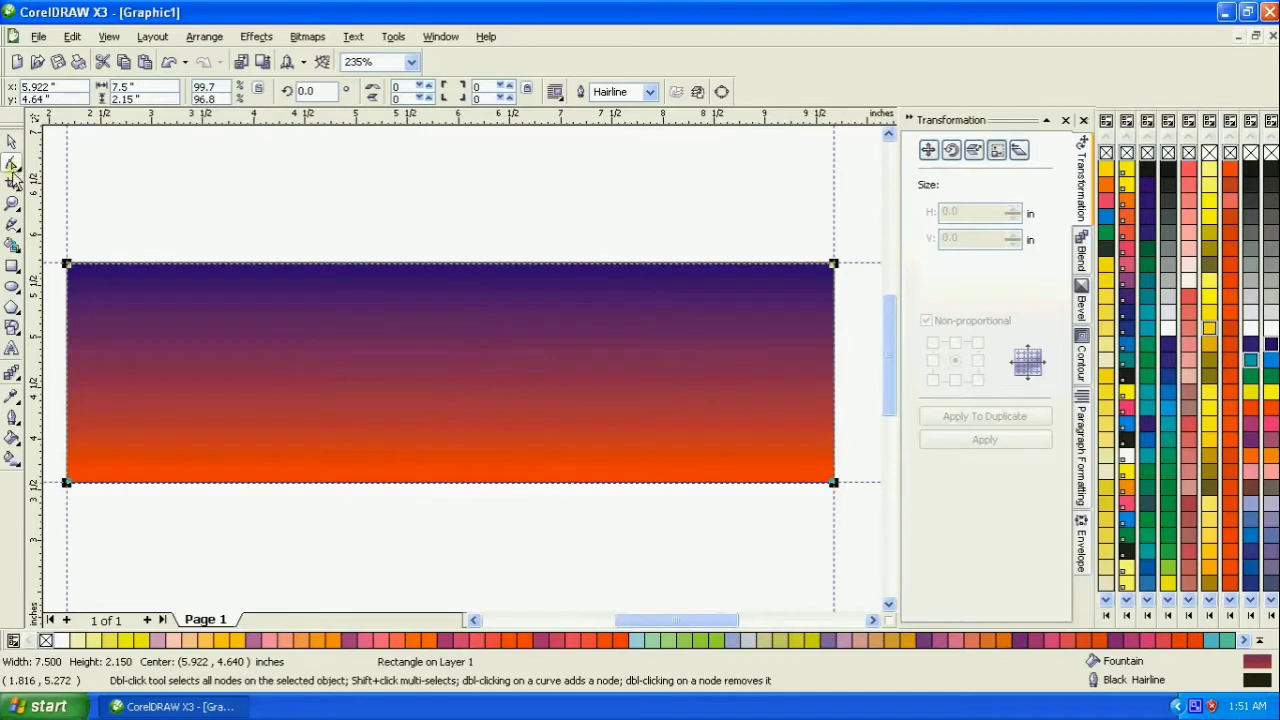
{"action": "right_click", "coordinate": [834, 485]}
{"action": "left_click", "coordinate": [873, 174]}
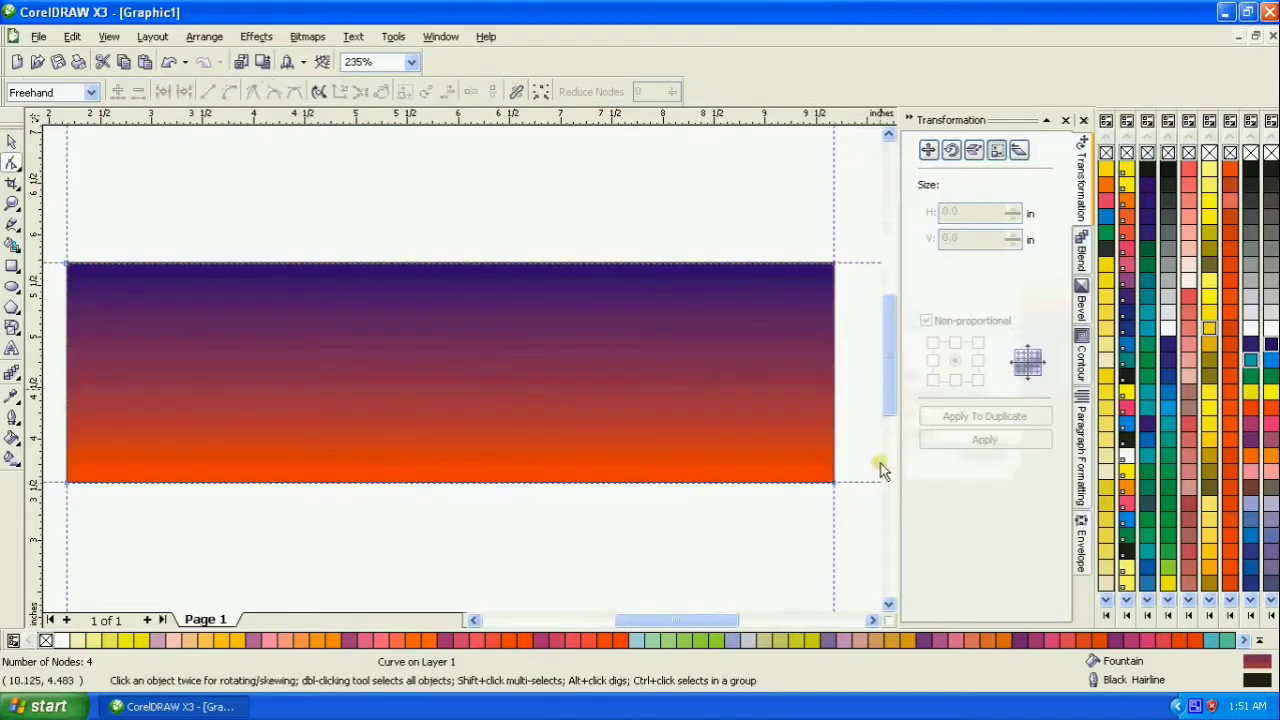
{"action": "left_click", "coordinate": [835, 483]}
{"action": "key", "text": "Delete"}
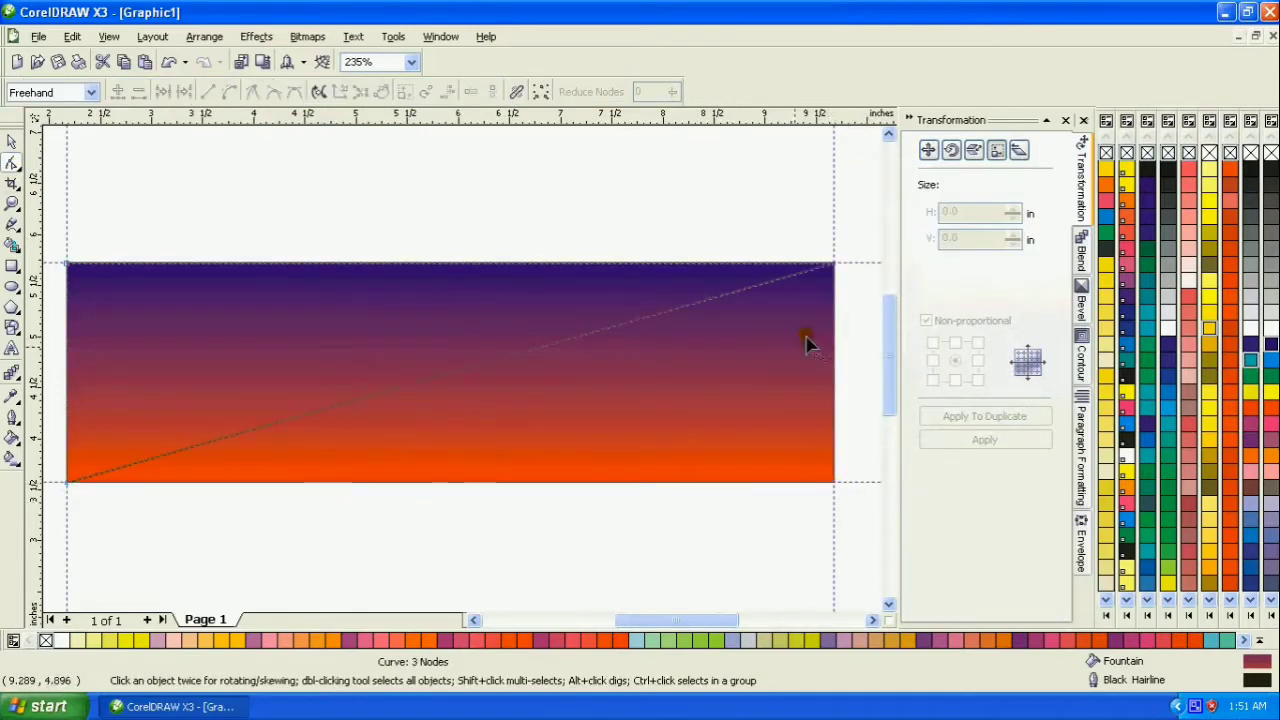
{"action": "left_click_drag", "start_coordinate": [835, 266], "coordinate": [352, 267]}
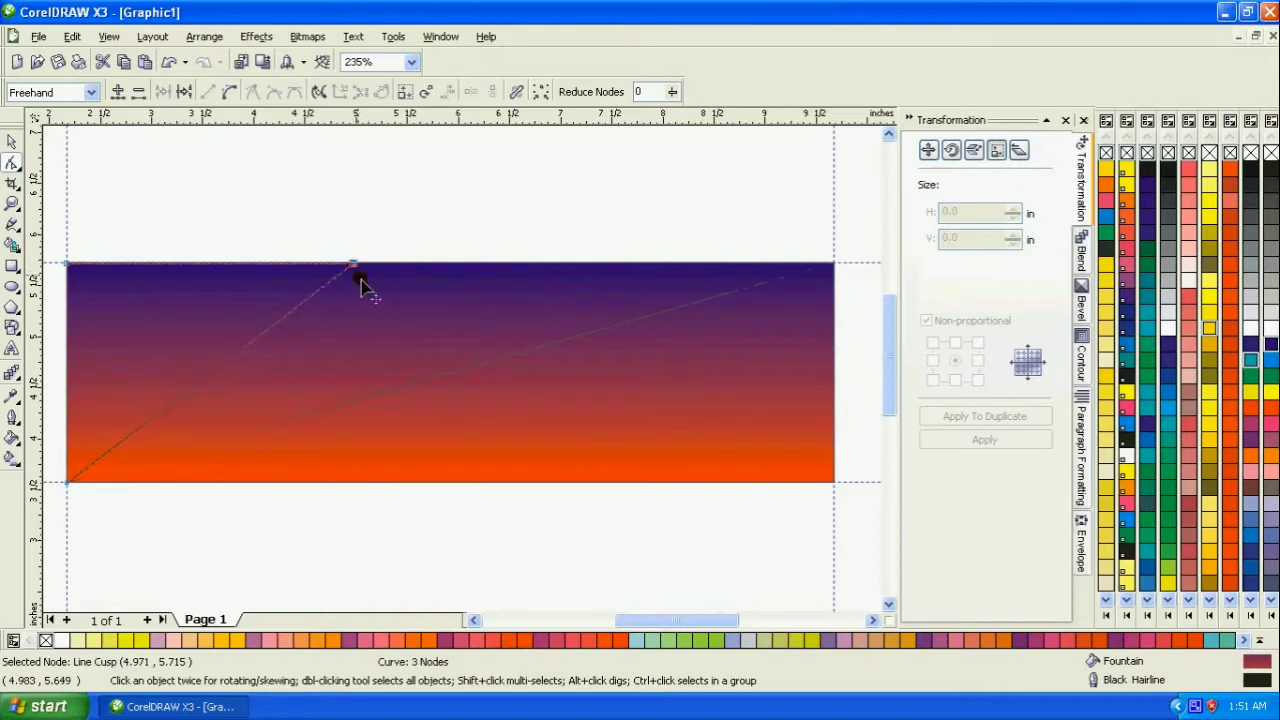
- Convert the triangle's diagonal side to a curve and bend it into a smooth S shape
{"action": "right_click", "coordinate": [119, 443]}
{"action": "left_click", "coordinate": [117, 452]}
{"action": "right_click", "coordinate": [115, 448]}
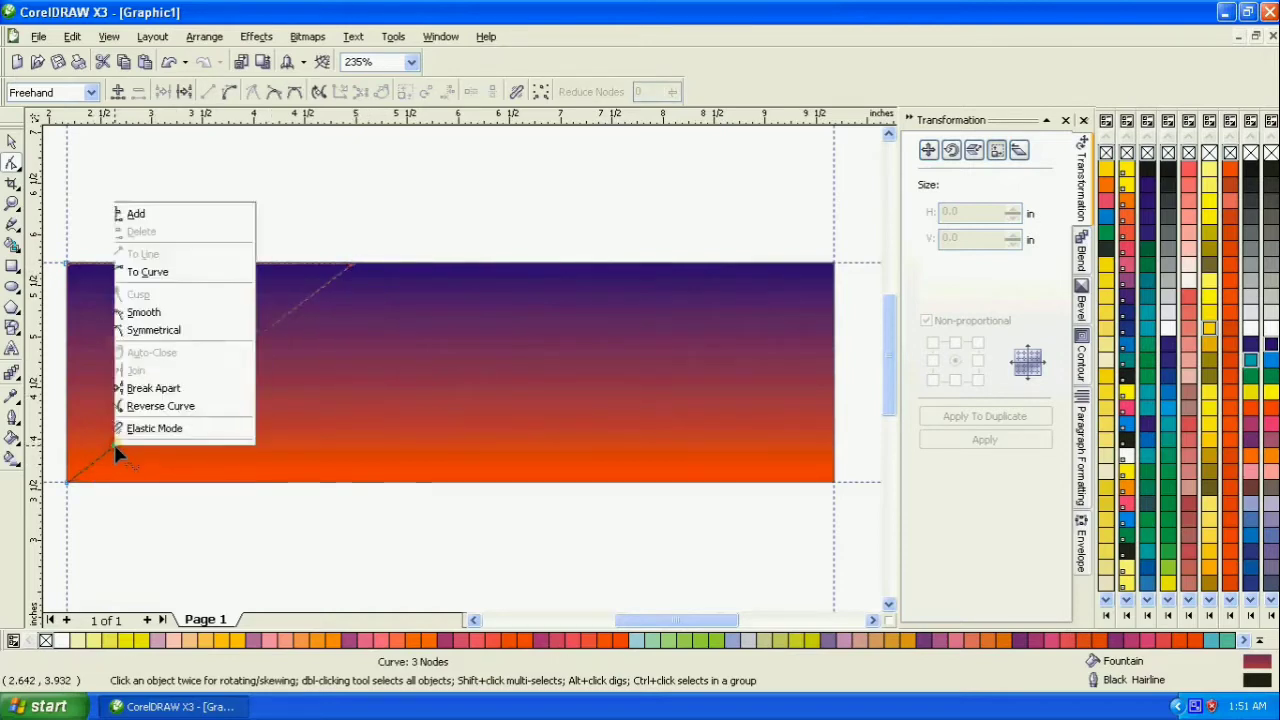
{"action": "left_click", "coordinate": [143, 256]}
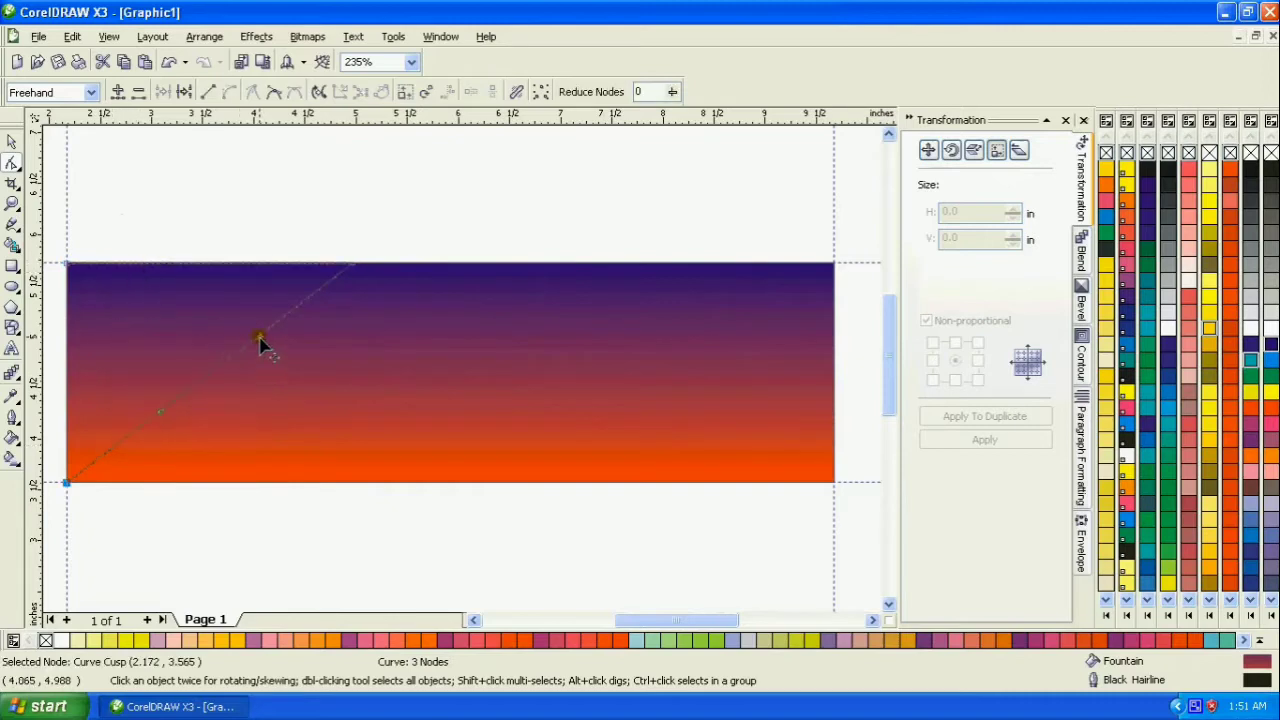
{"action": "left_click_drag", "start_coordinate": [258, 340], "coordinate": [316, 364]}
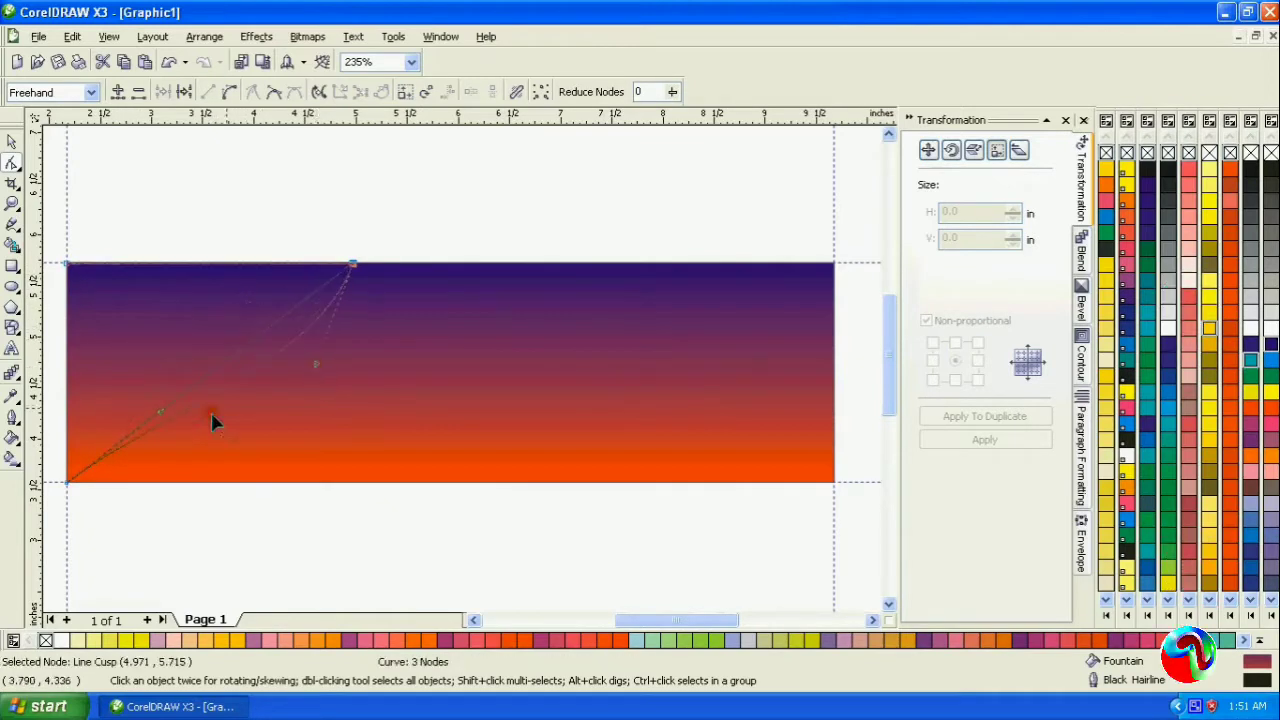
{"action": "left_click_drag", "start_coordinate": [160, 420], "coordinate": [128, 358]}
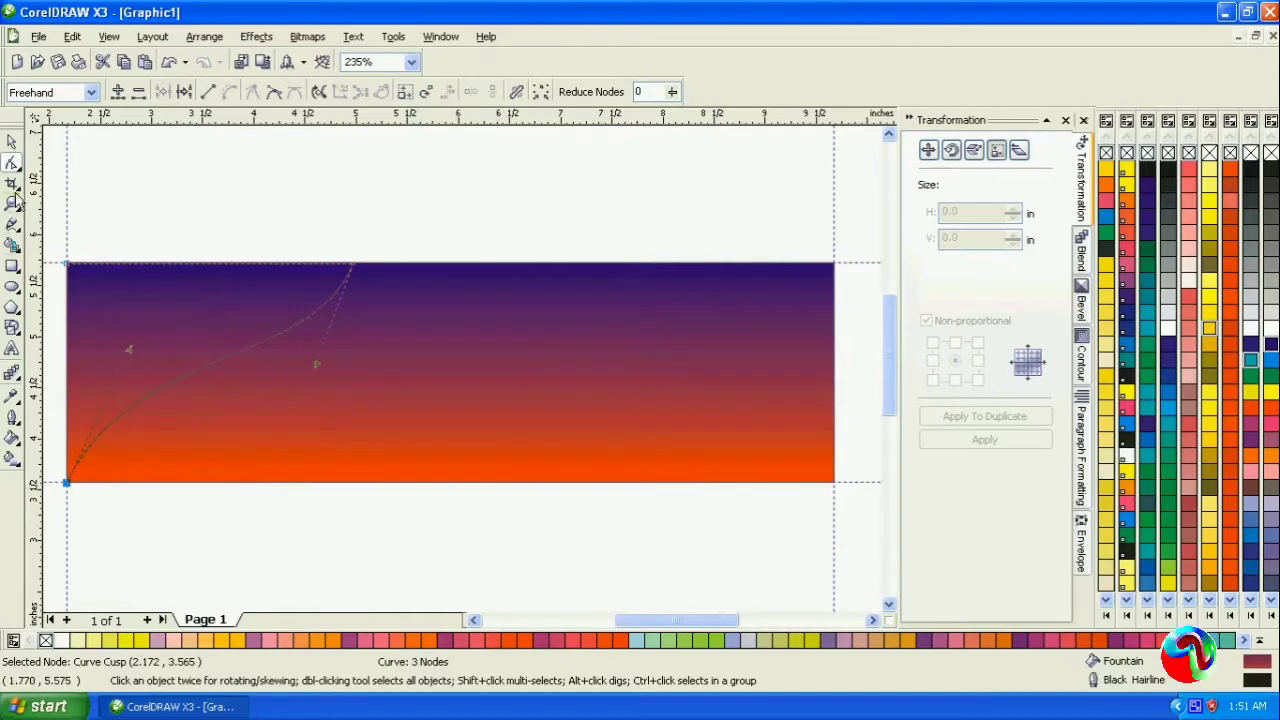
- Stretch the curved shape rightward to about 3.19 in wide, keeping its left edge in place
{"action": "left_click", "coordinate": [12, 143]}
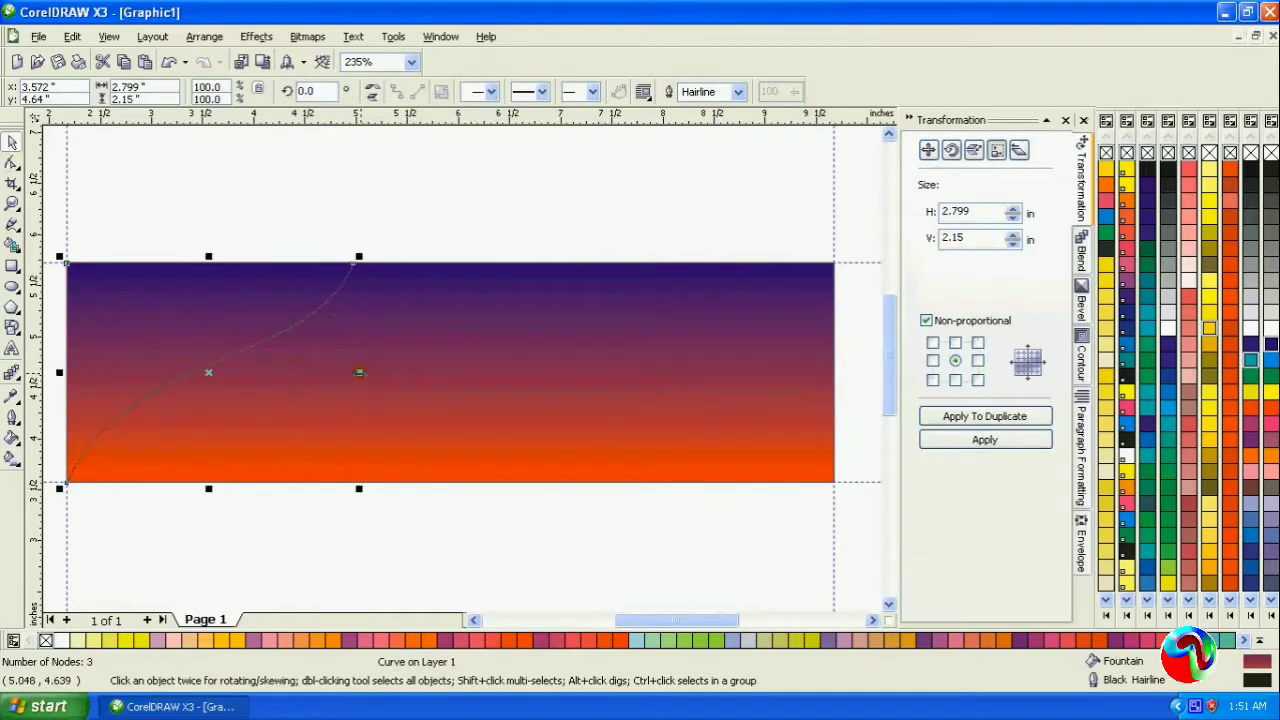
{"action": "left_click_drag", "start_coordinate": [359, 373], "coordinate": [398, 373]}
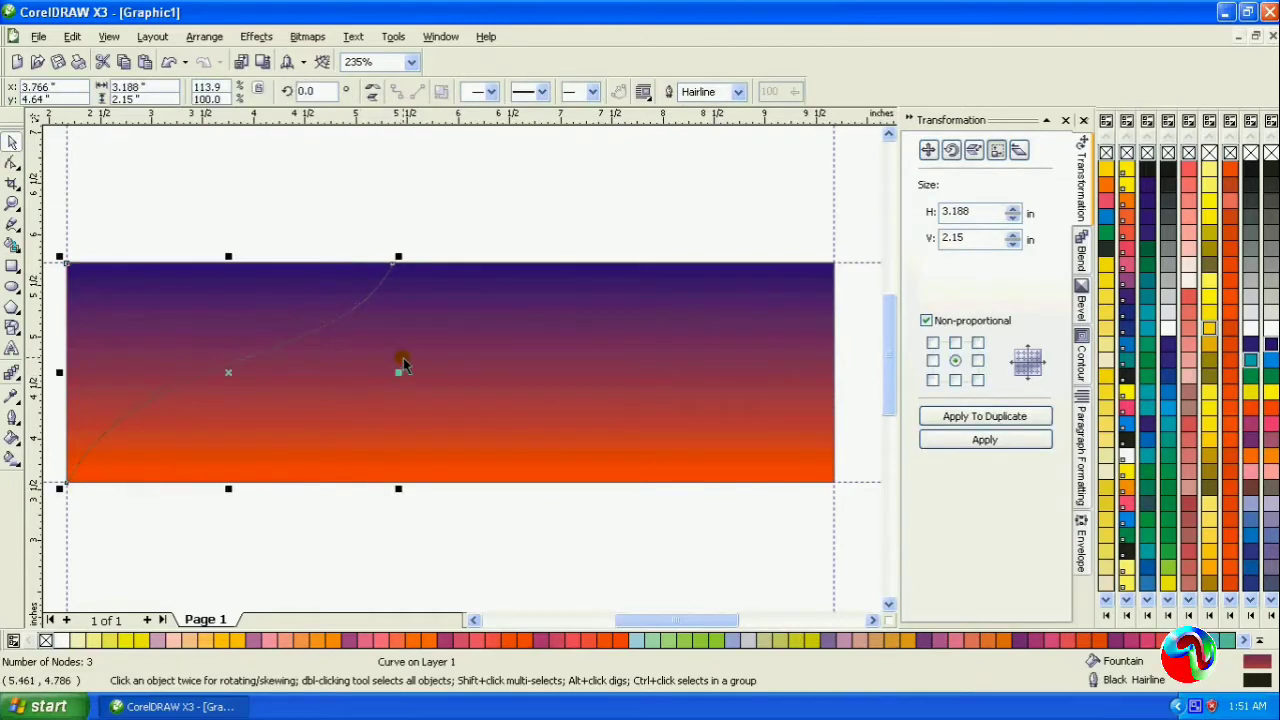
{"action": "left_click", "coordinate": [337, 214]}
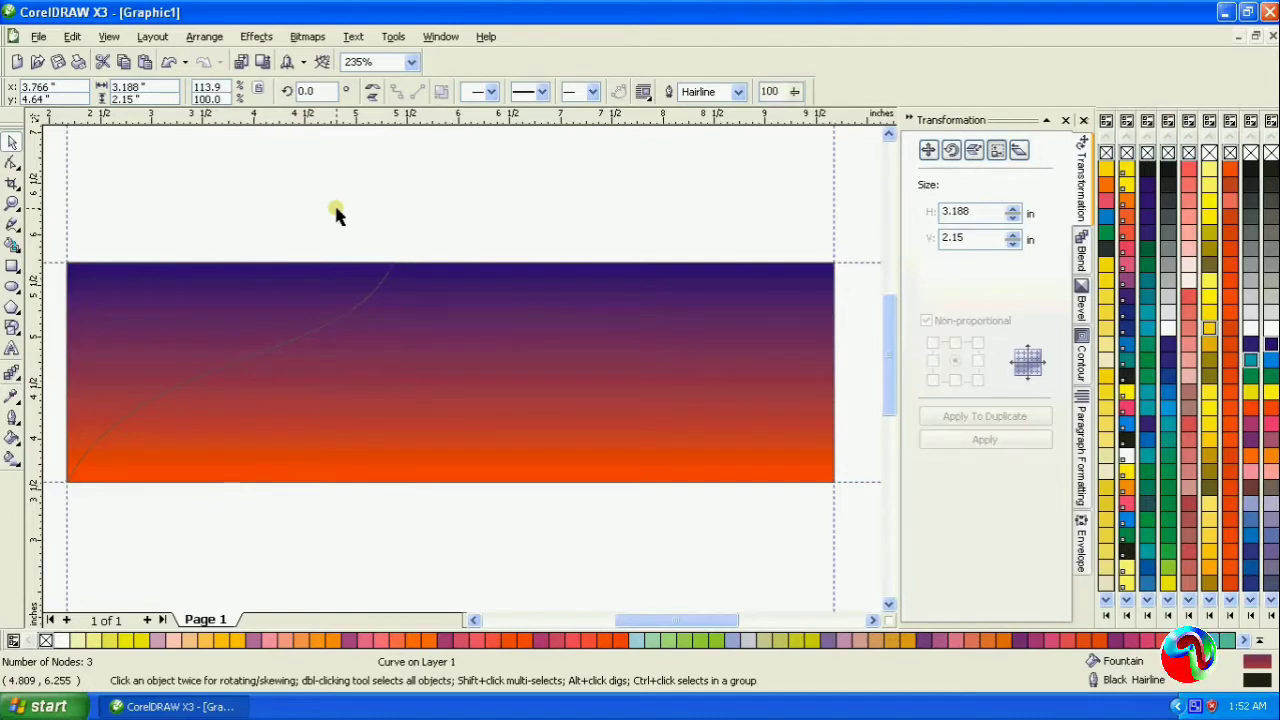
- Recolor the curved shape's linear fountain fill to light blue at the bottom and white at the top
{"action": "left_click", "coordinate": [192, 342]}
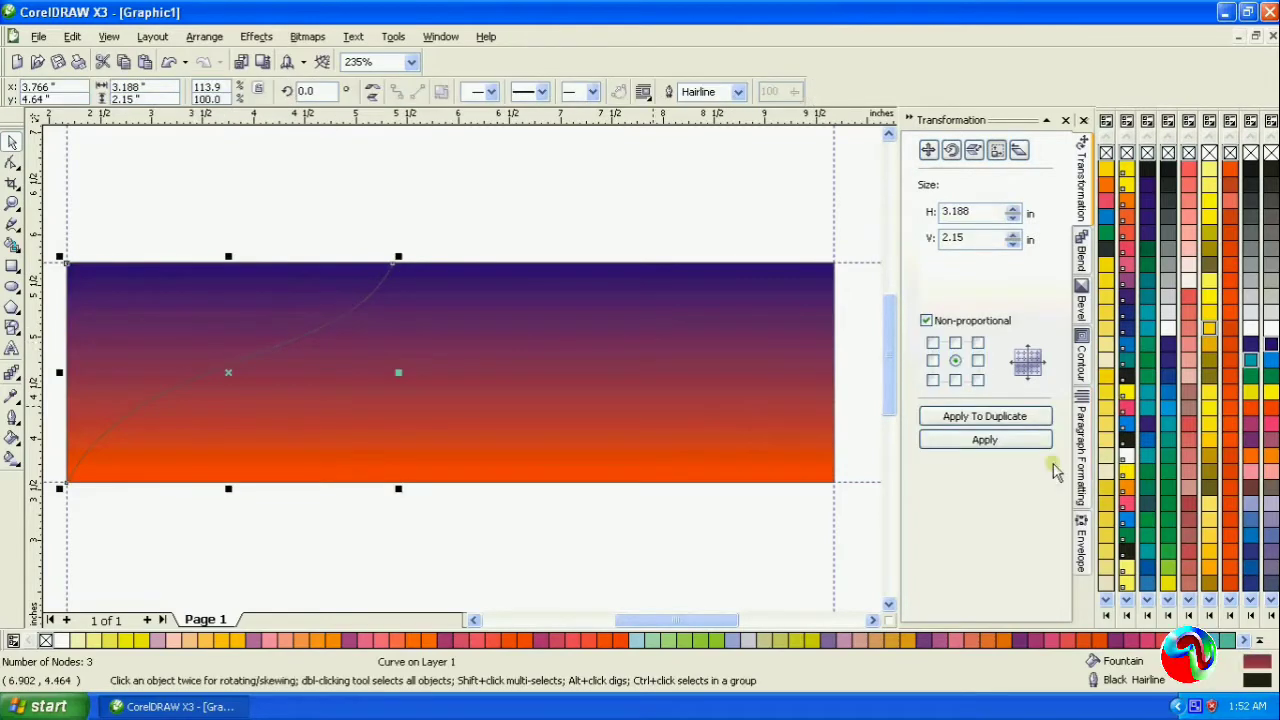
{"action": "left_click", "coordinate": [12, 458]}
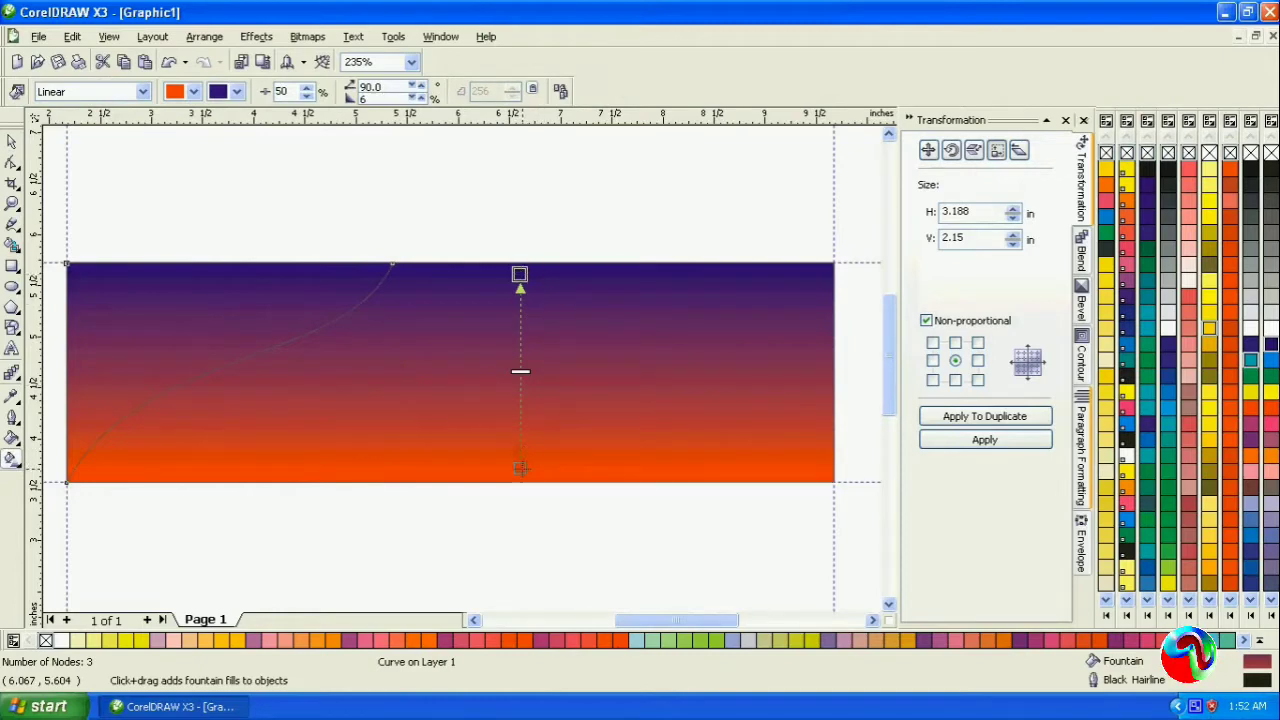
{"action": "left_click", "coordinate": [1270, 362]}
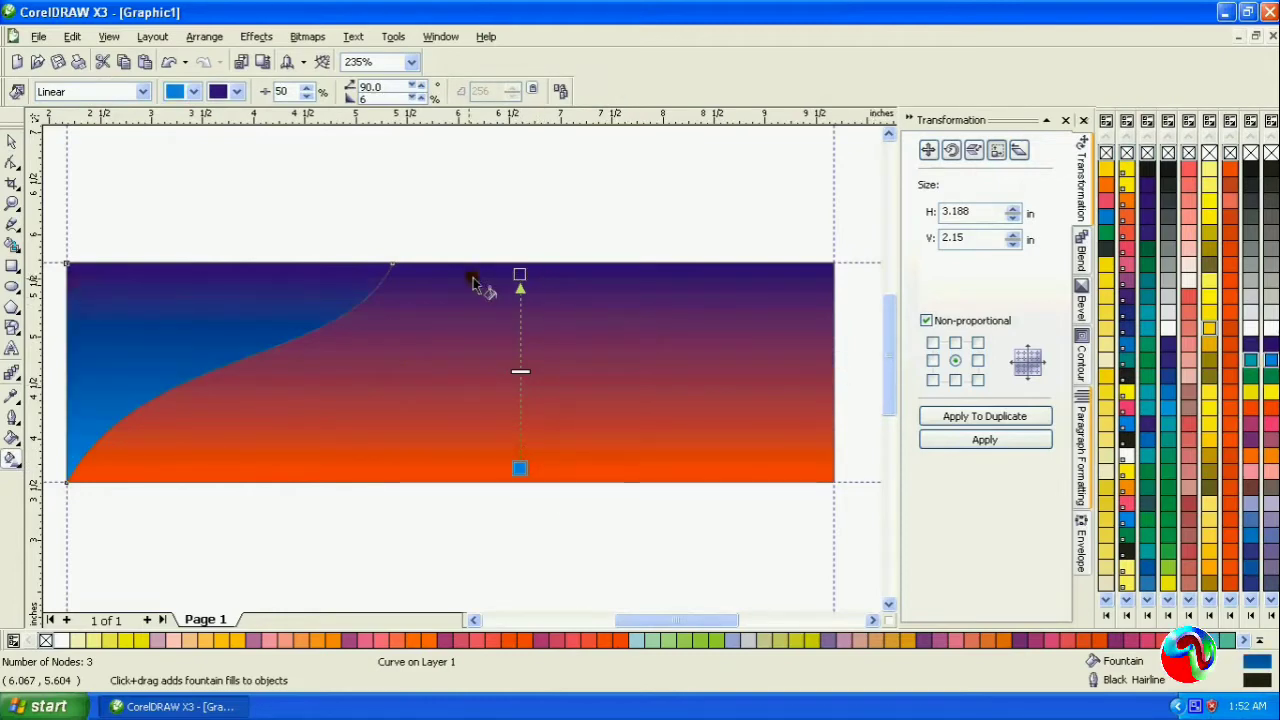
{"action": "left_click", "coordinate": [1269, 340]}
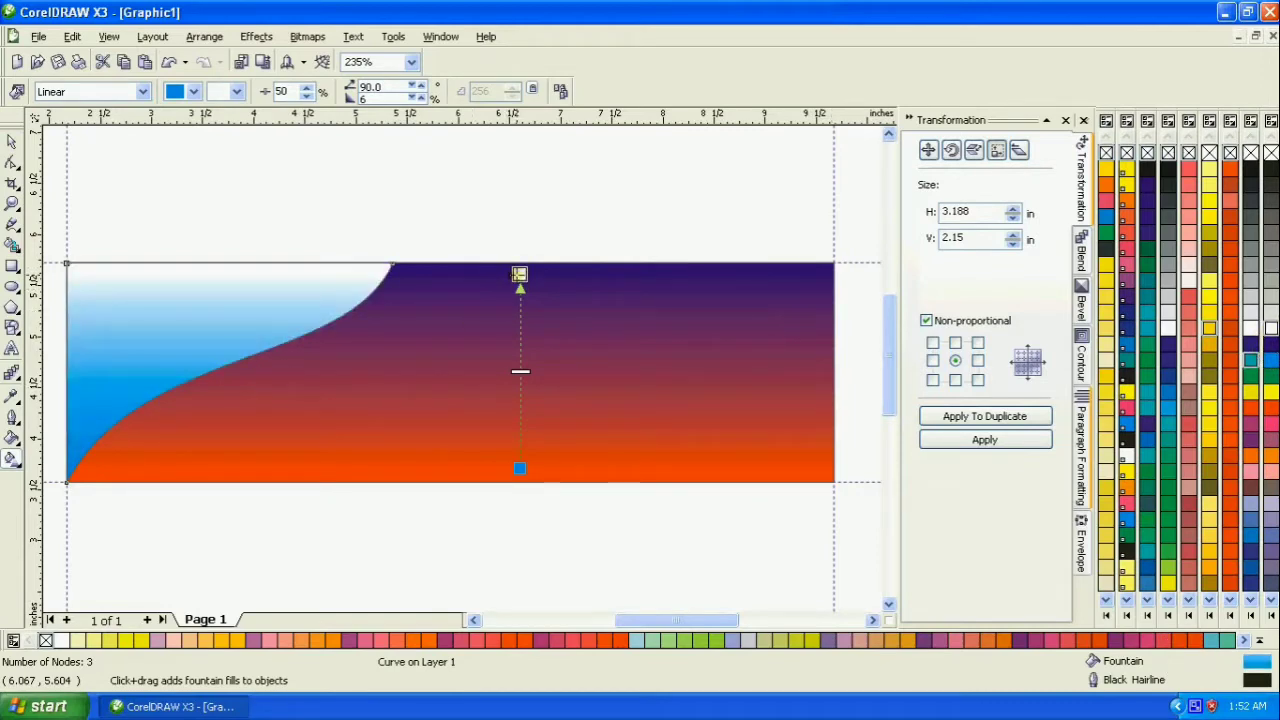
- Reposition the curved shape's linear fill so its white end lies above the banner and its blue end at mid-height
{"action": "left_click_drag", "start_coordinate": [519, 274], "coordinate": [533, 143]}
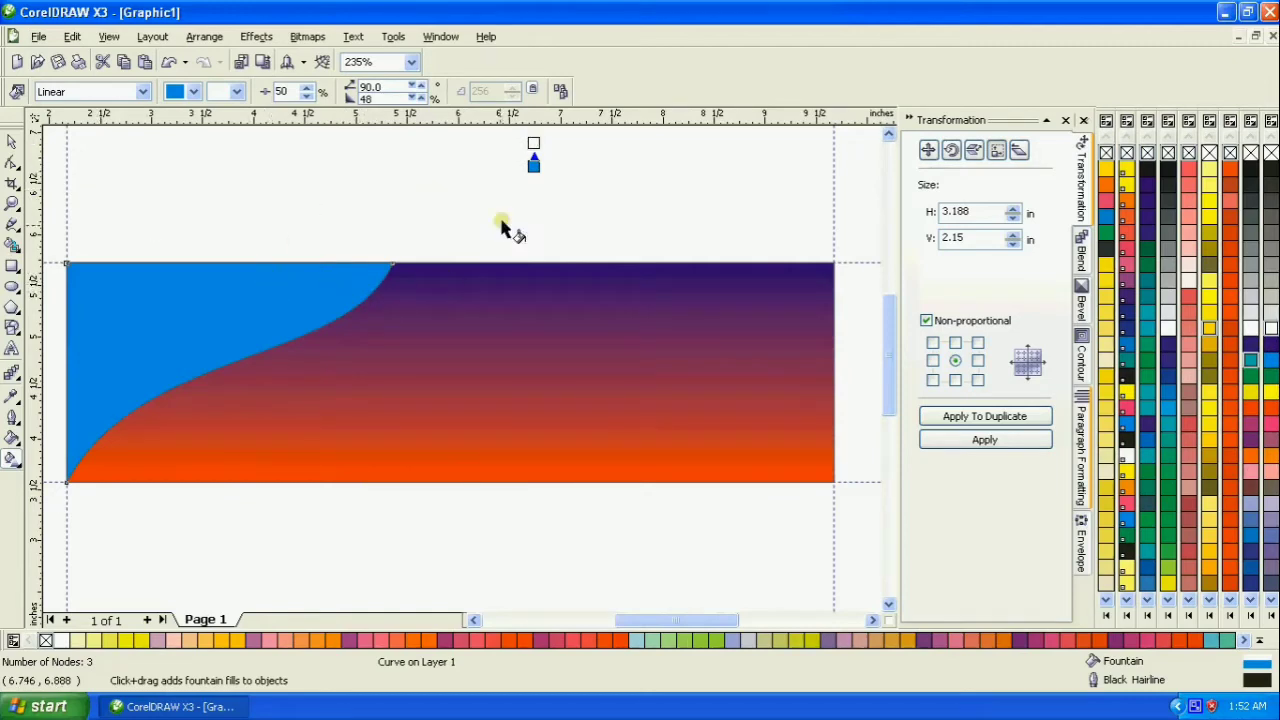
{"action": "mouse_move", "coordinate": [533, 165]}
{"action": "left_mouse_down"}
{"action": "mouse_move", "coordinate": [535, 522]}
{"action": "mouse_move", "coordinate": [534, 371]}
{"action": "left_mouse_up"}
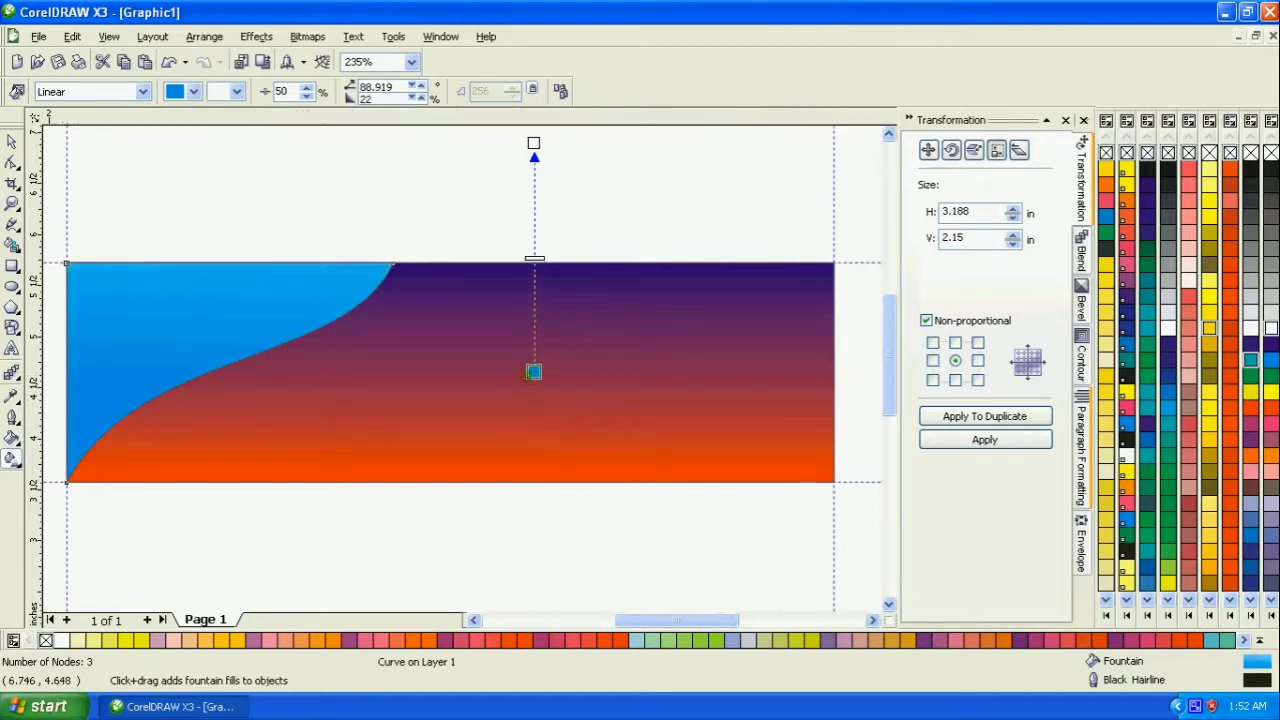
{"action": "left_click", "coordinate": [12, 142]}
{"action": "left_click", "coordinate": [295, 174]}
{"action": "left_click", "coordinate": [294, 283]}
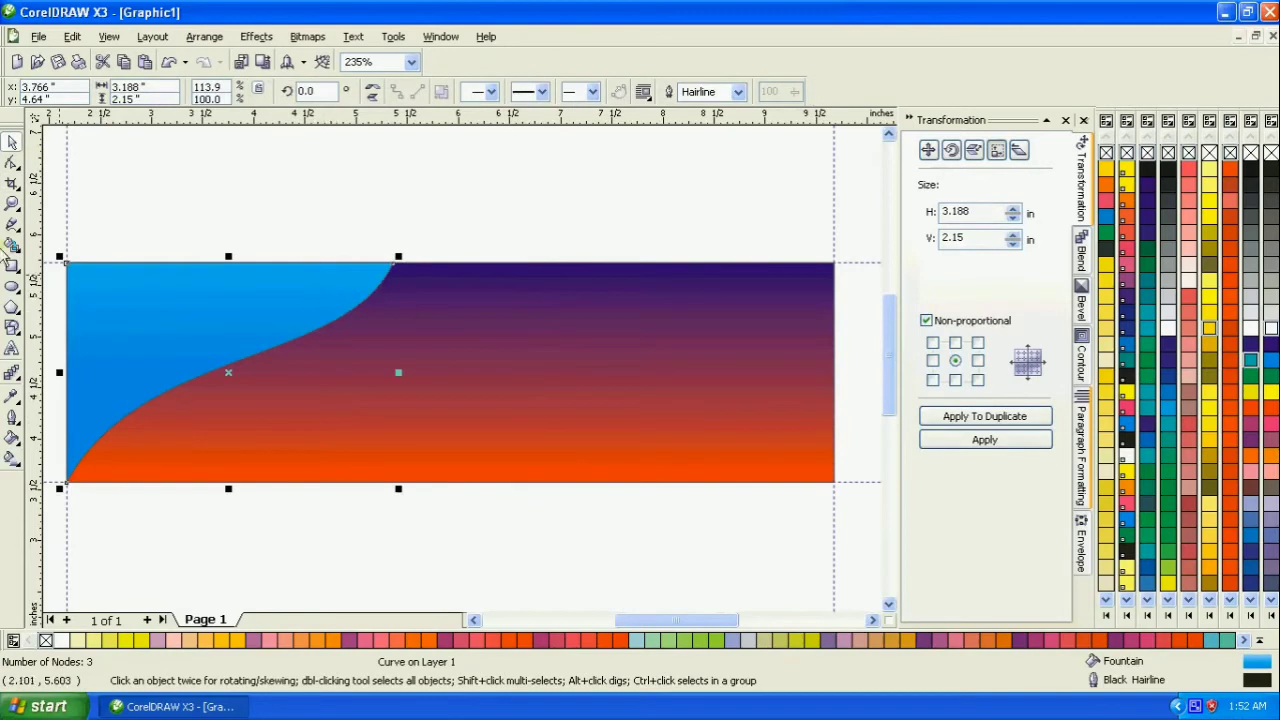
- Replace the curved shape's gradient with a solid 10% Black fill
{"action": "double_click", "coordinate": [12, 204]}
{"action": "left_click_drag", "start_coordinate": [280, 290], "coordinate": [612, 410]}
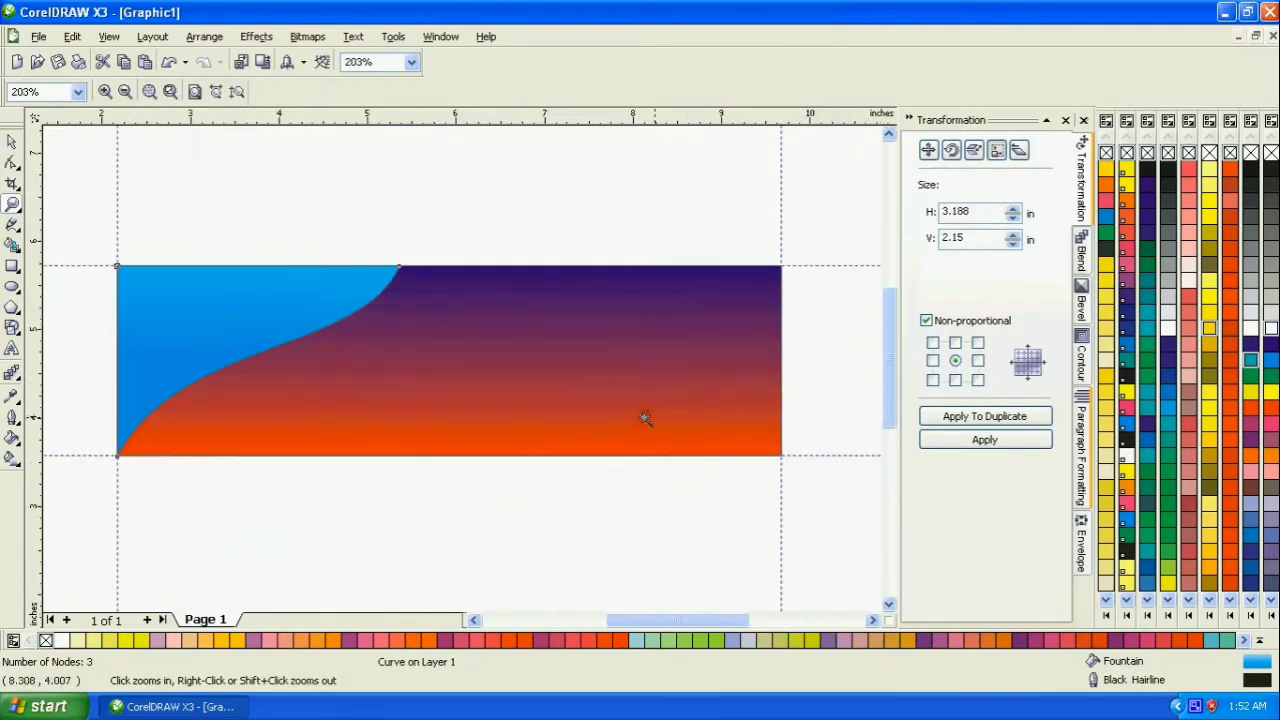
{"action": "left_click", "coordinate": [12, 142]}
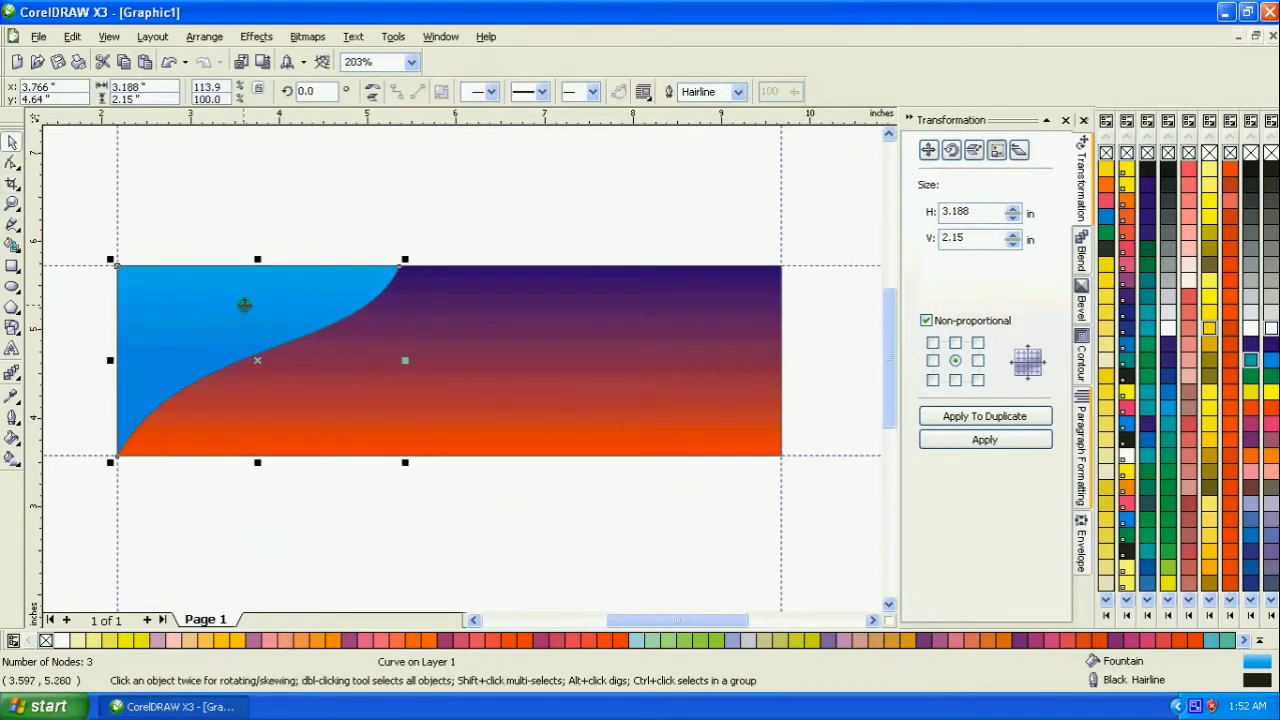
{"action": "left_click", "coordinate": [1248, 330]}
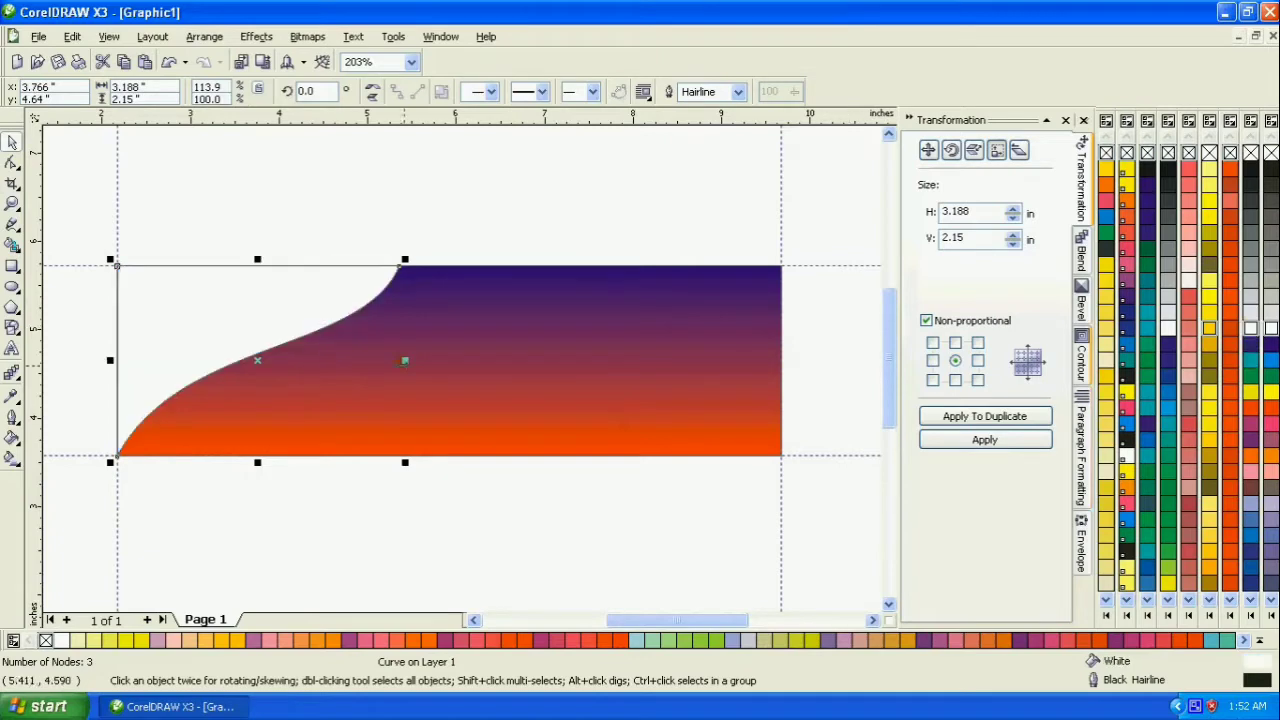
{"action": "left_click", "coordinate": [1256, 318]}
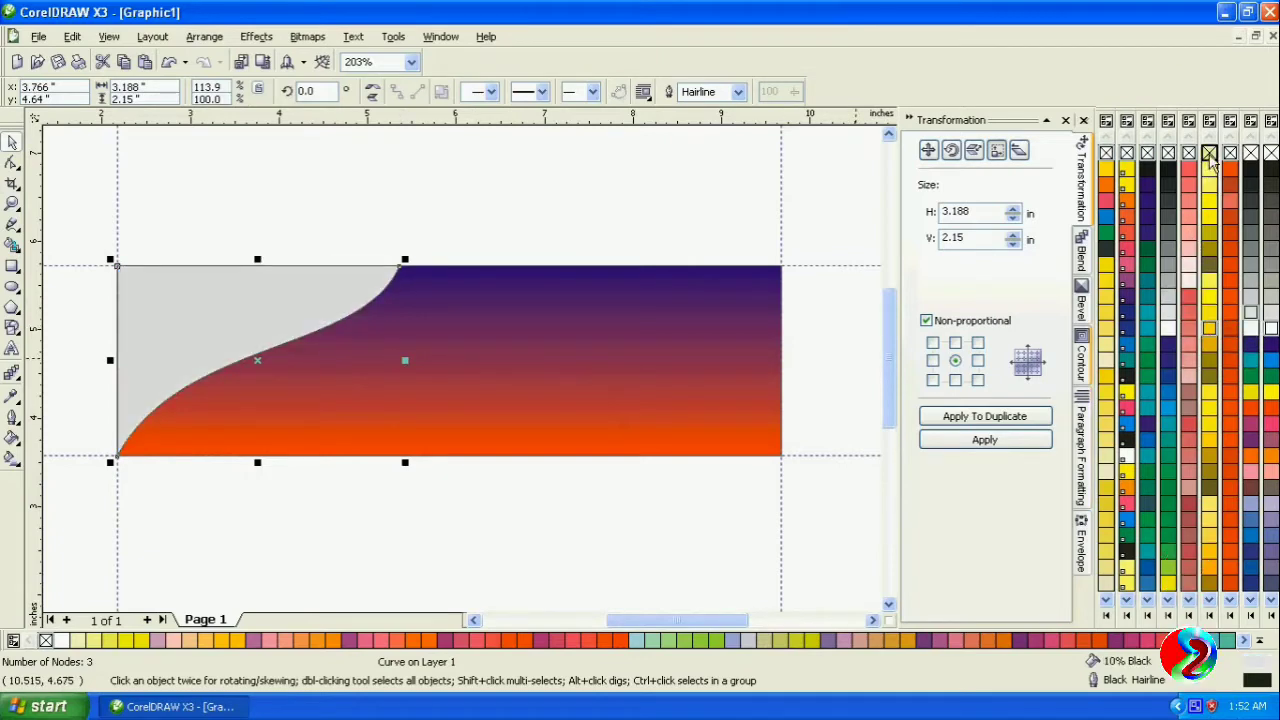
- Remove the outlines from the background rectangle and the gray curved shape
{"action": "left_click", "coordinate": [680, 305]}
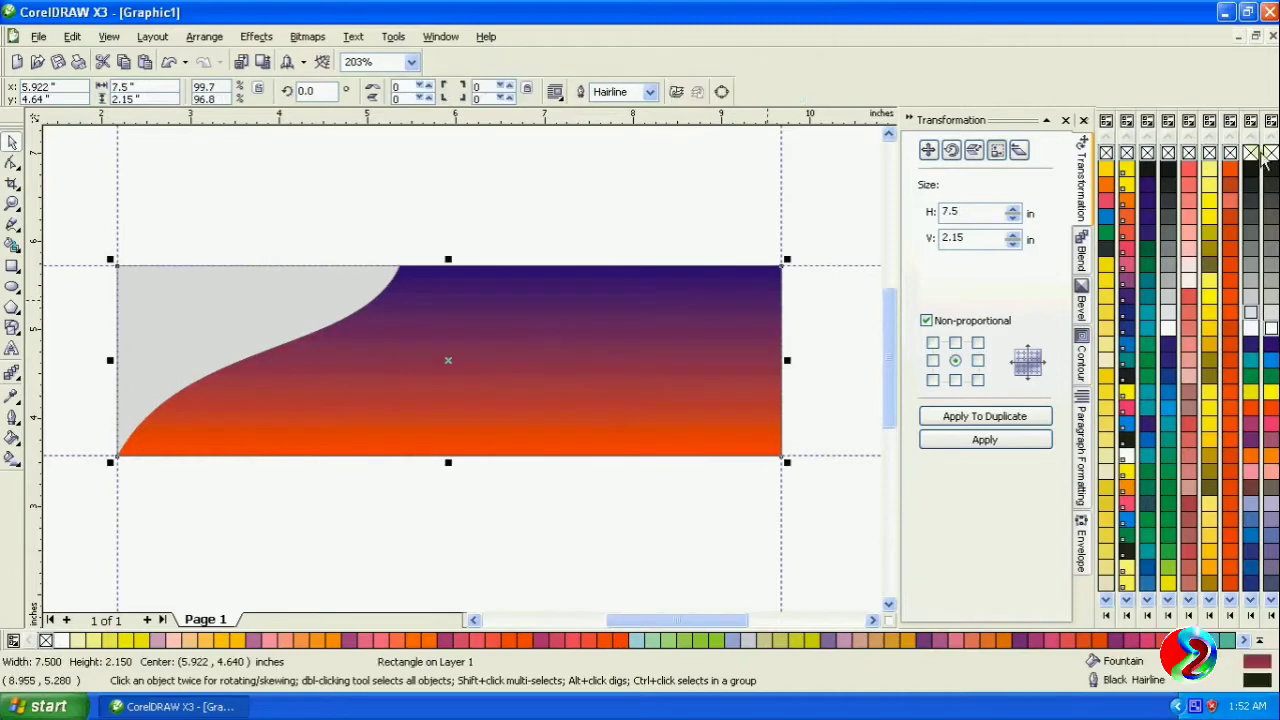
{"action": "right_click", "coordinate": [1228, 155]}
{"action": "left_click", "coordinate": [280, 320]}
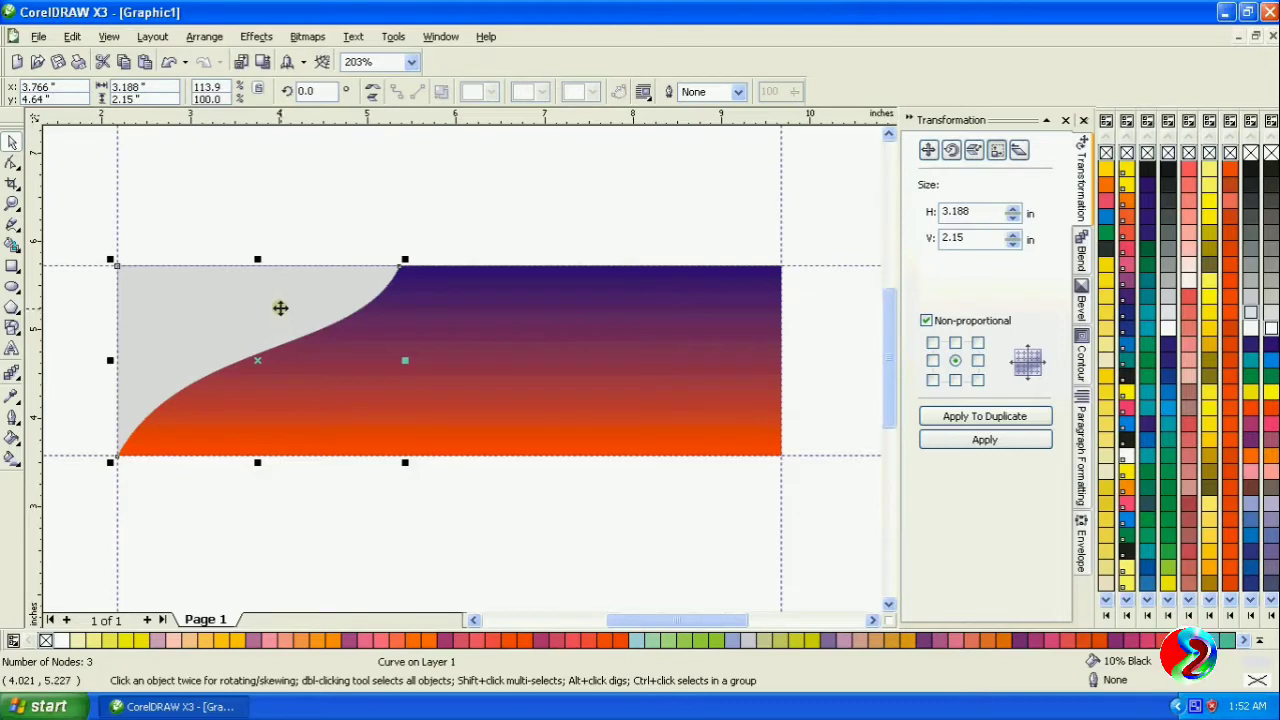
- Duplicate the gray curved shape and shift the copy about 0.12 in left and 0.11 in up
{"action": "right_click", "coordinate": [280, 308]}
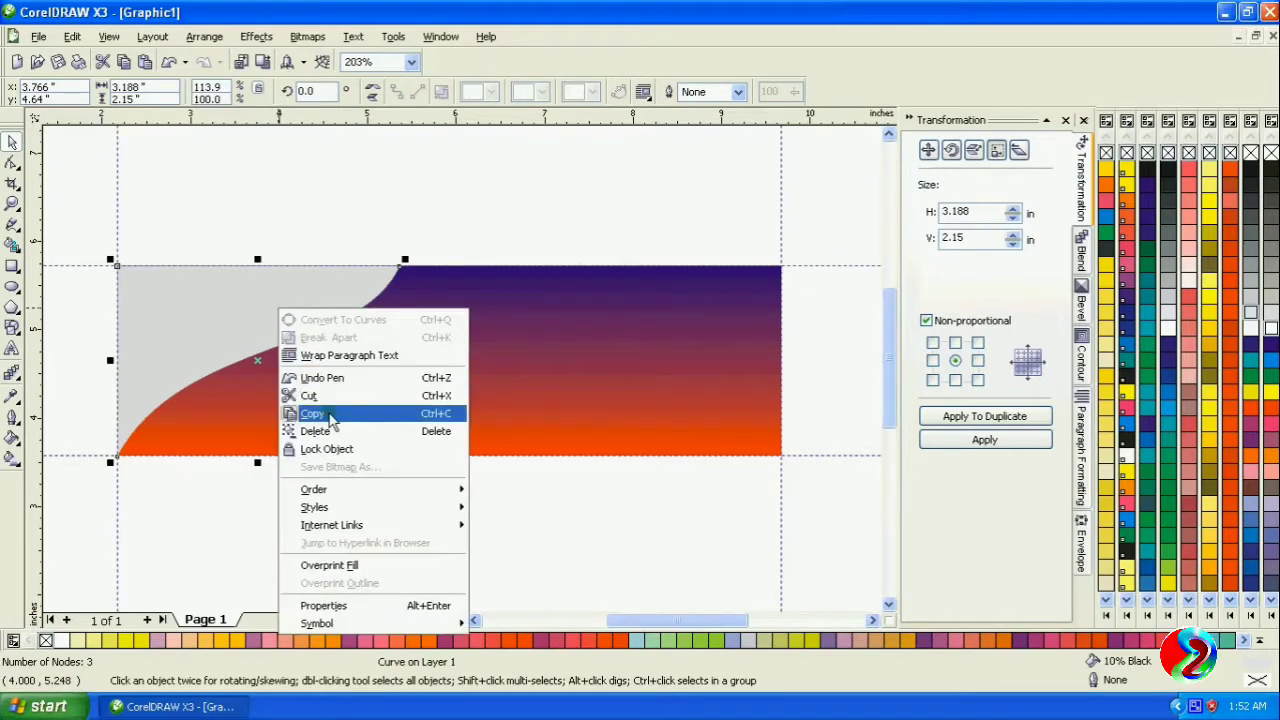
{"action": "left_click", "coordinate": [330, 418]}
{"action": "right_click", "coordinate": [384, 206]}
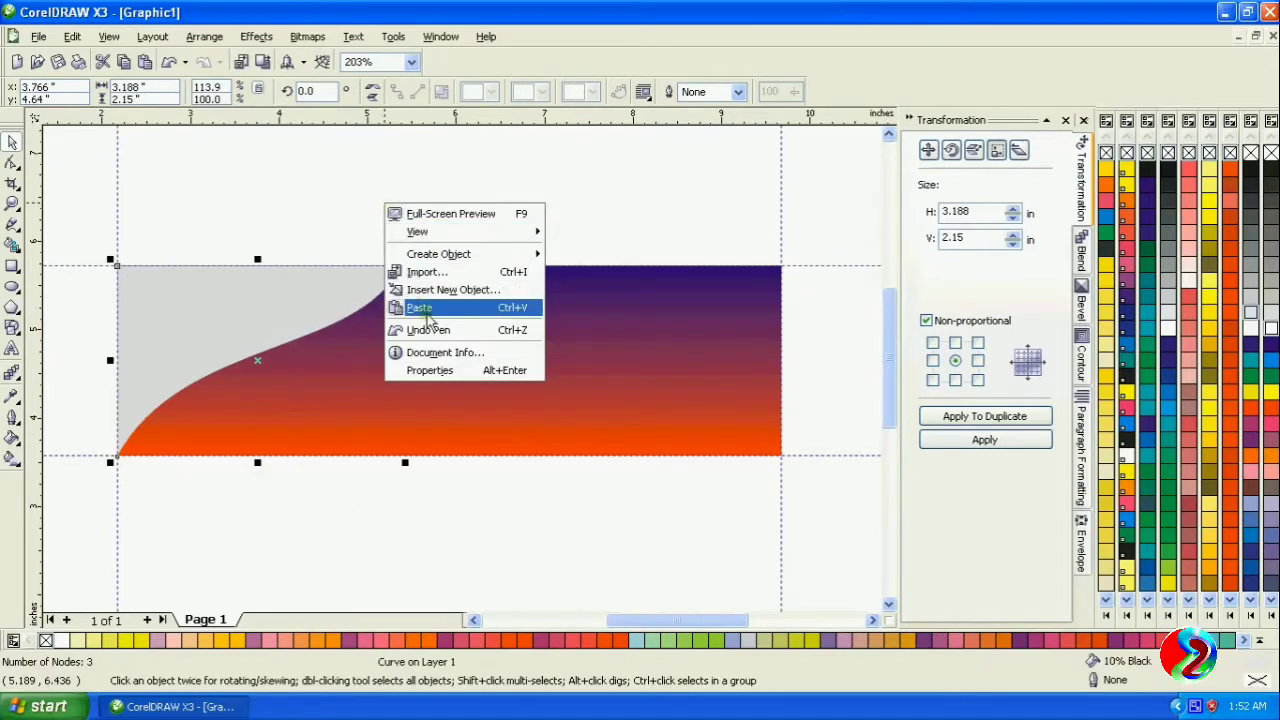
{"action": "left_click", "coordinate": [396, 308]}
{"action": "left_click_drag", "start_coordinate": [288, 302], "coordinate": [278, 295]}
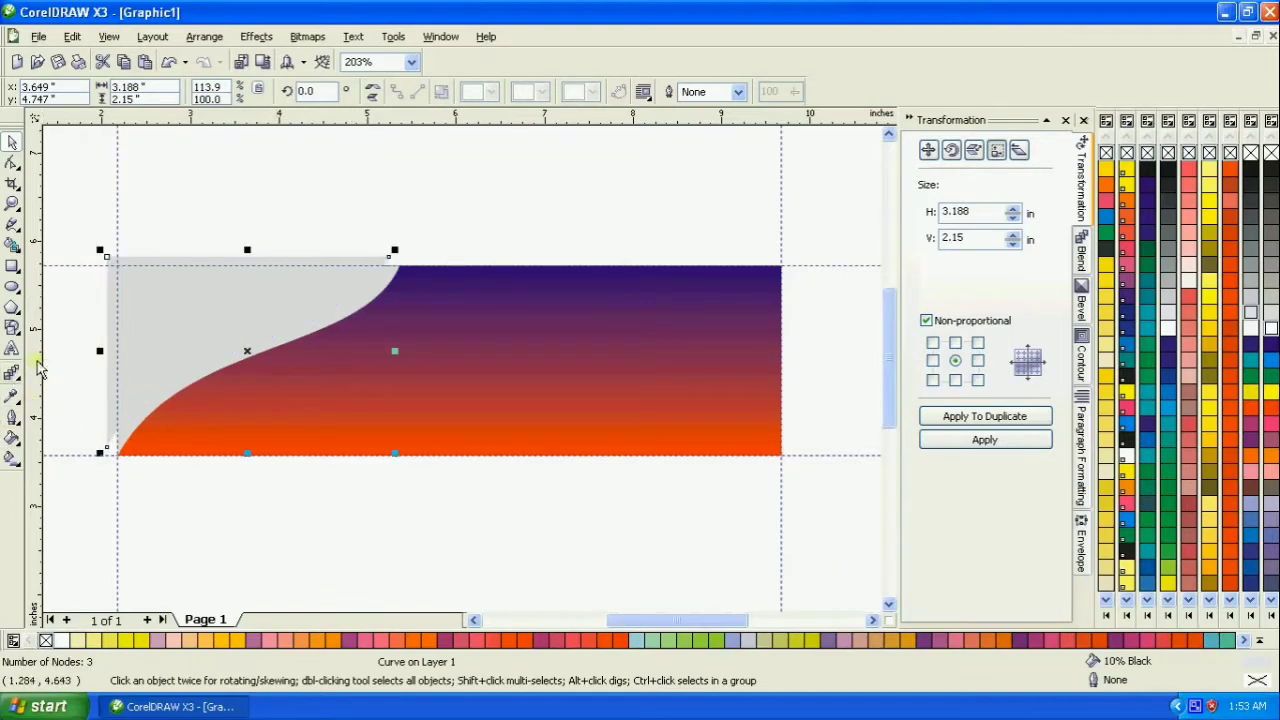
- Smart-fill the narrow curved strip between the two gray shapes in Autumn Orange and remove its outline
{"action": "left_click", "coordinate": [11, 246]}
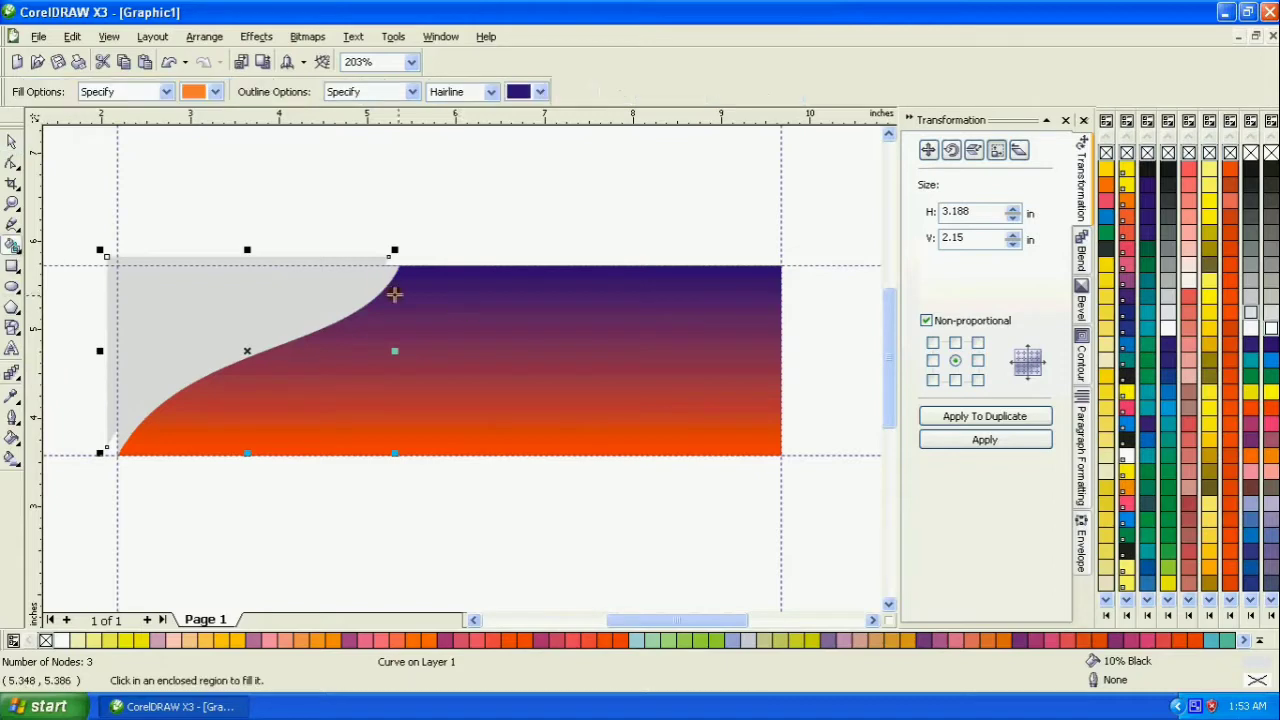
{"action": "left_click", "coordinate": [383, 284]}
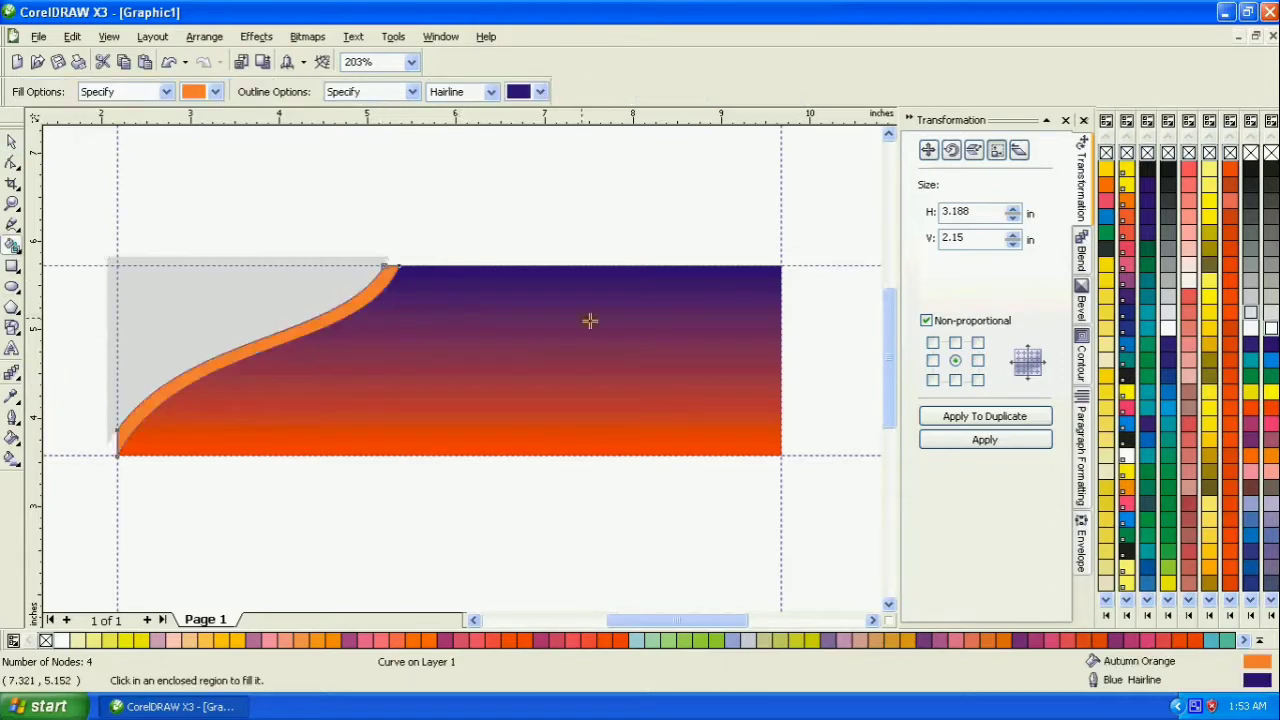
{"action": "left_click", "coordinate": [11, 143]}
{"action": "right_click", "coordinate": [1147, 154]}
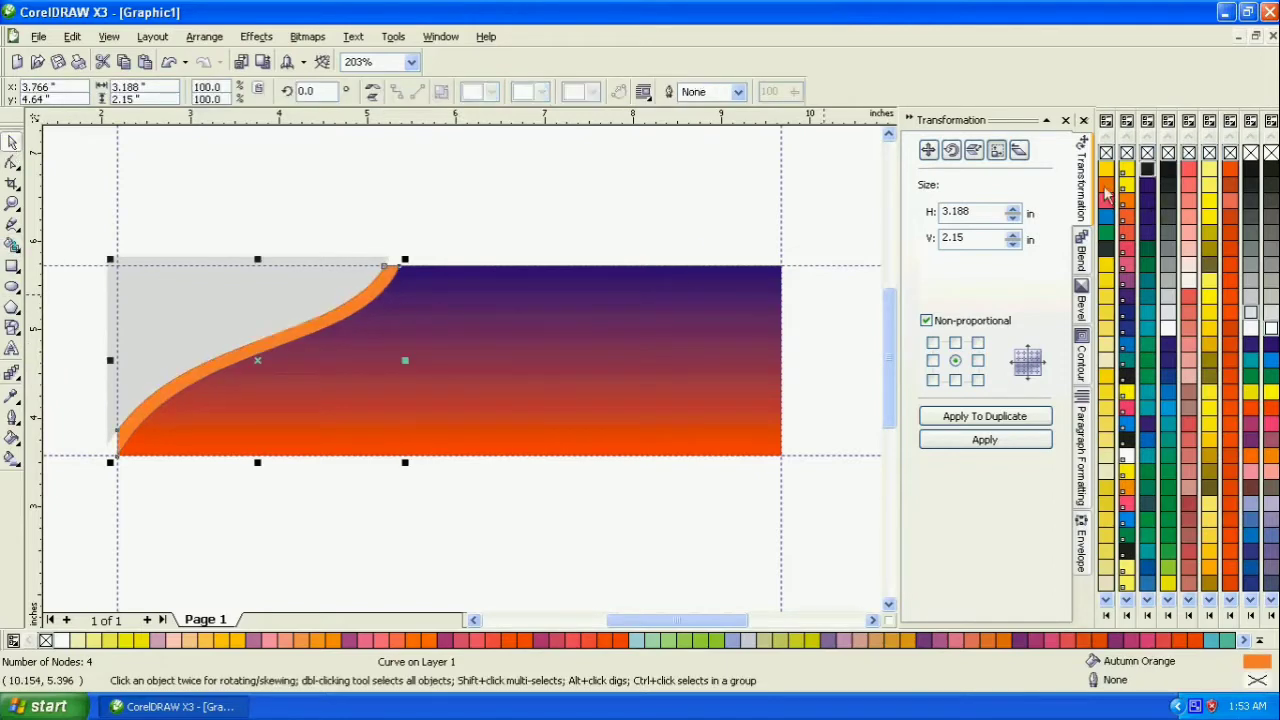
- Delete the offset duplicate of the gray curved shape
{"action": "left_click", "coordinate": [528, 239]}
{"action": "left_click", "coordinate": [337, 278]}
{"action": "key", "text": "Delete"}
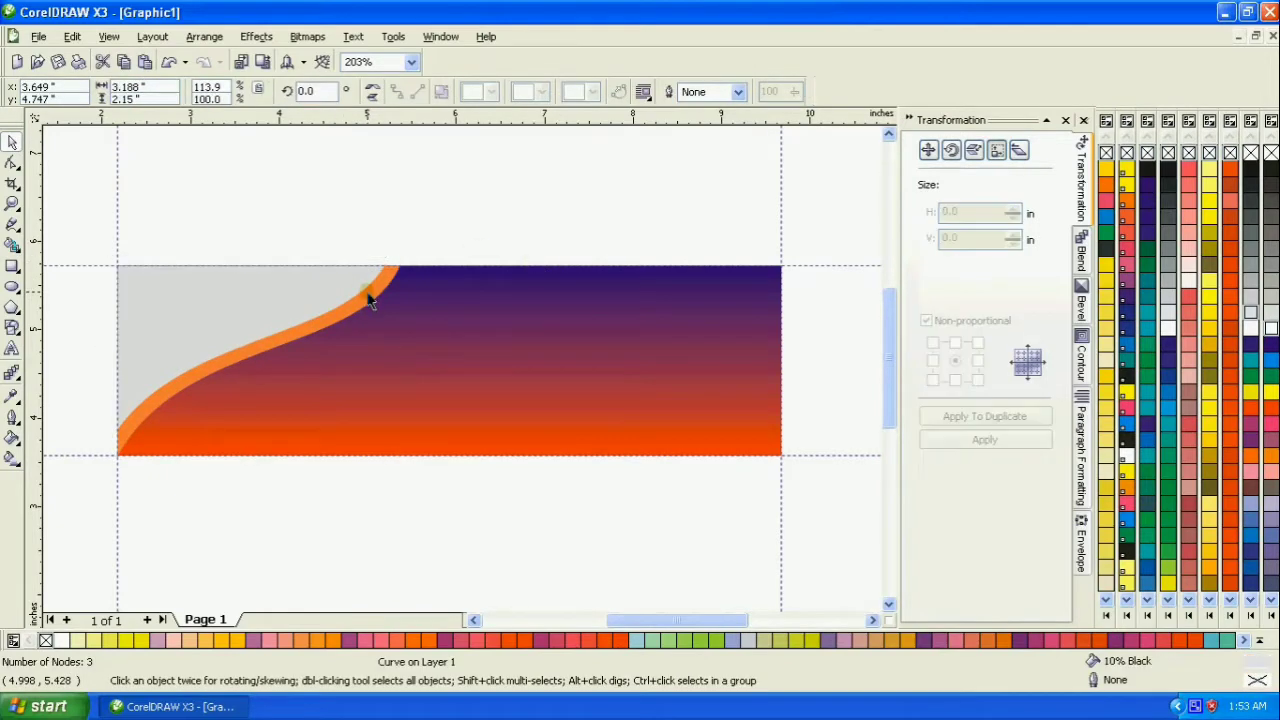
- Reorder the stack with the background rectangle at the back, the gray shape above it and the orange strip on top
{"action": "left_click", "coordinate": [268, 297]}
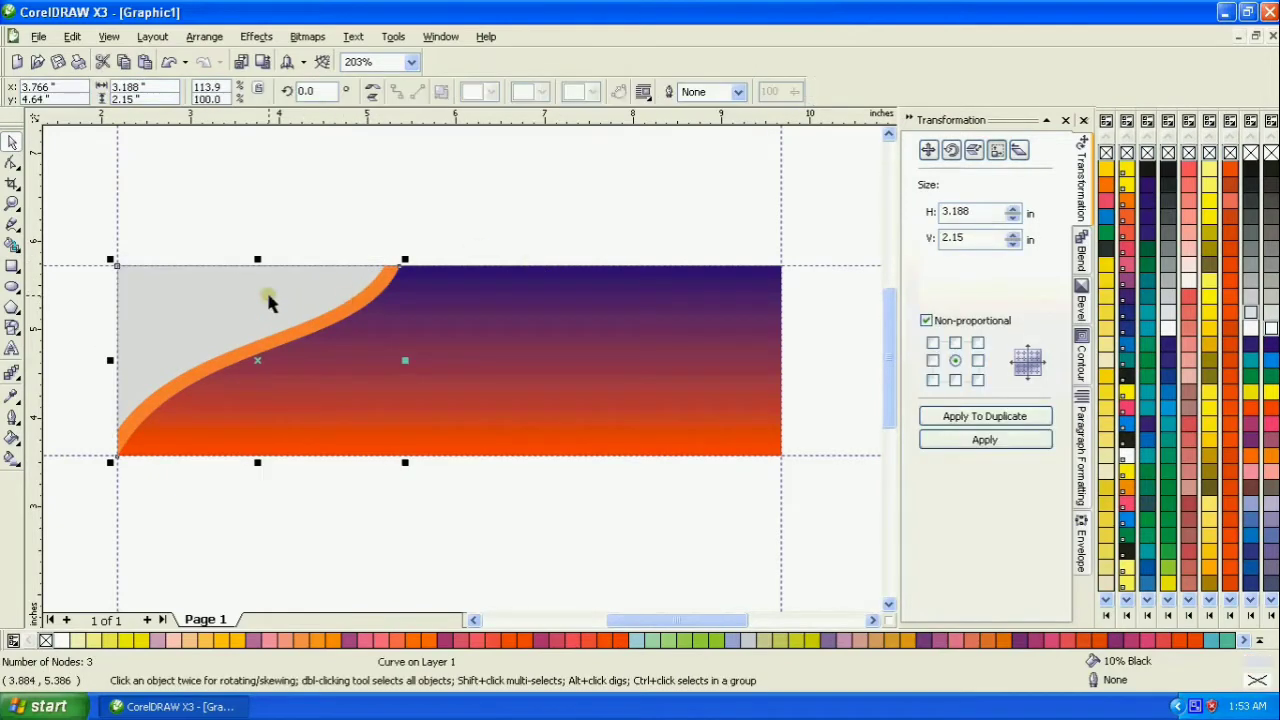
{"action": "key", "text": "shift+Page_Up"}
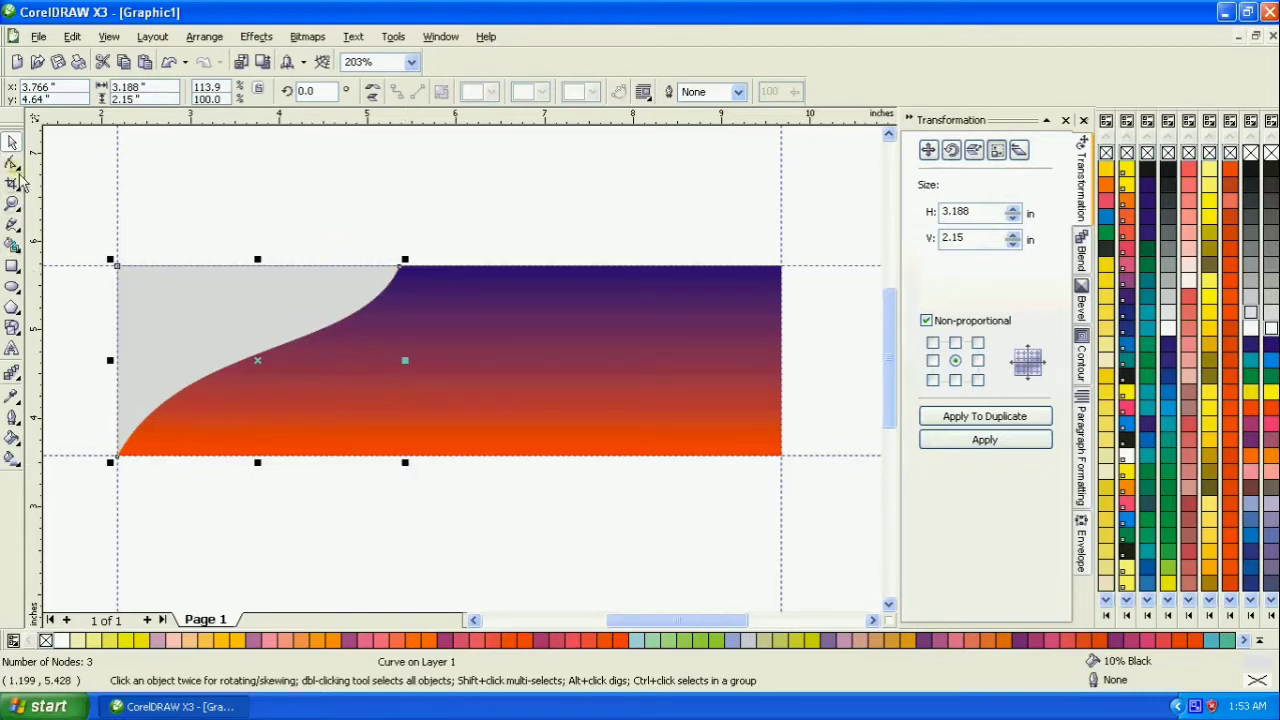
{"action": "key", "text": "shift+Page_Down"}
{"action": "left_click", "coordinate": [522, 321]}
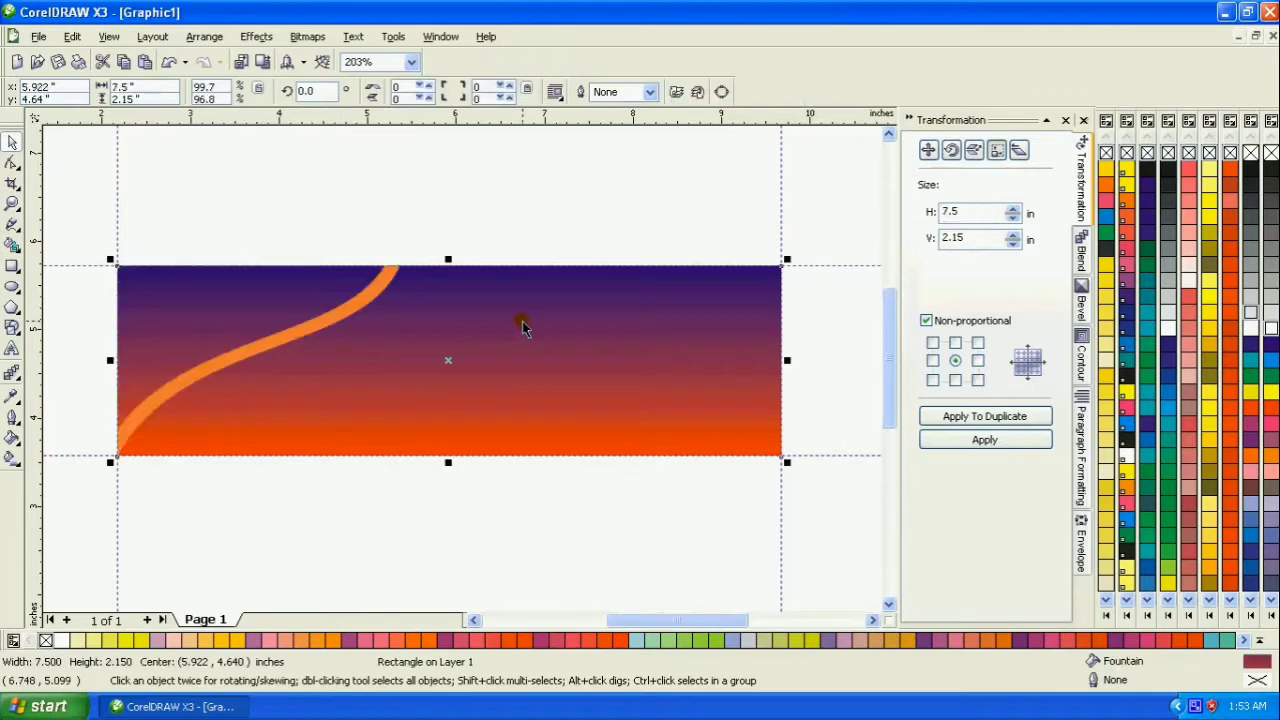
{"action": "key", "text": "shift+Page_Down"}
{"action": "left_click", "coordinate": [434, 217]}
{"action": "left_click", "coordinate": [300, 288]}
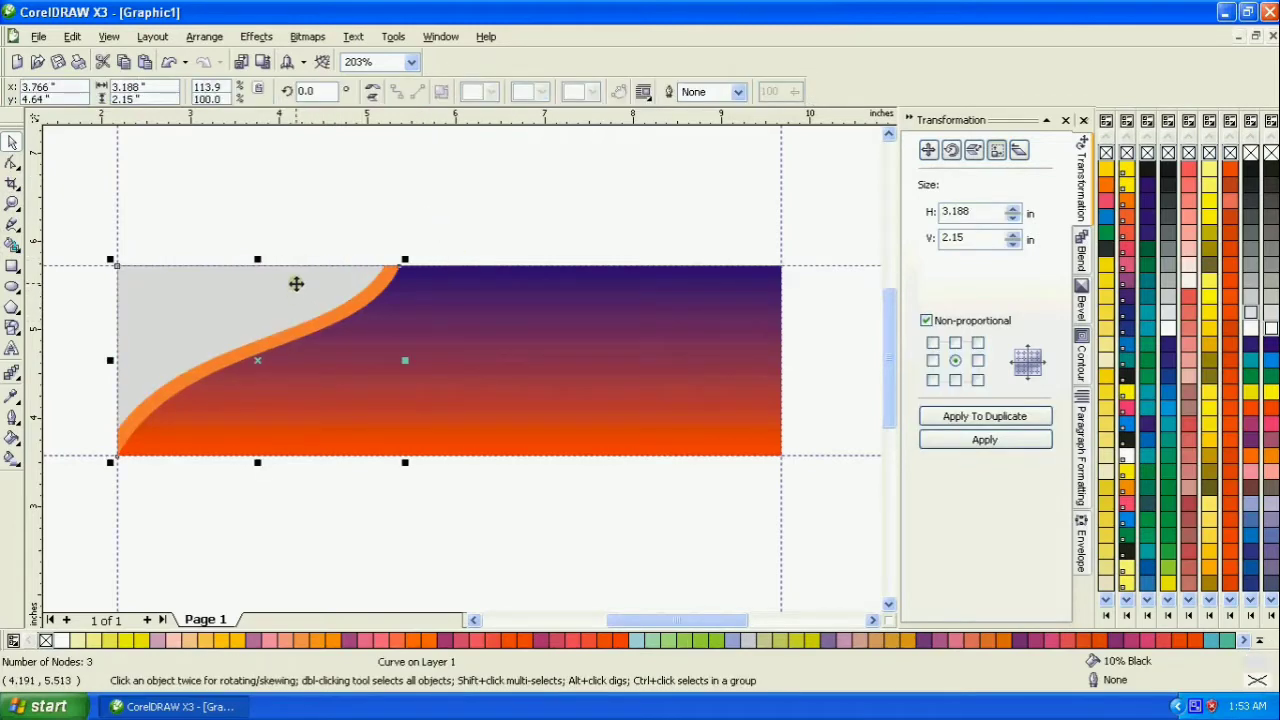
- Try to trim the orange strip with the gray curved shape
{"action": "left_click", "coordinate": [323, 331], "text": "shift"}
{"action": "left_click", "coordinate": [505, 94]}
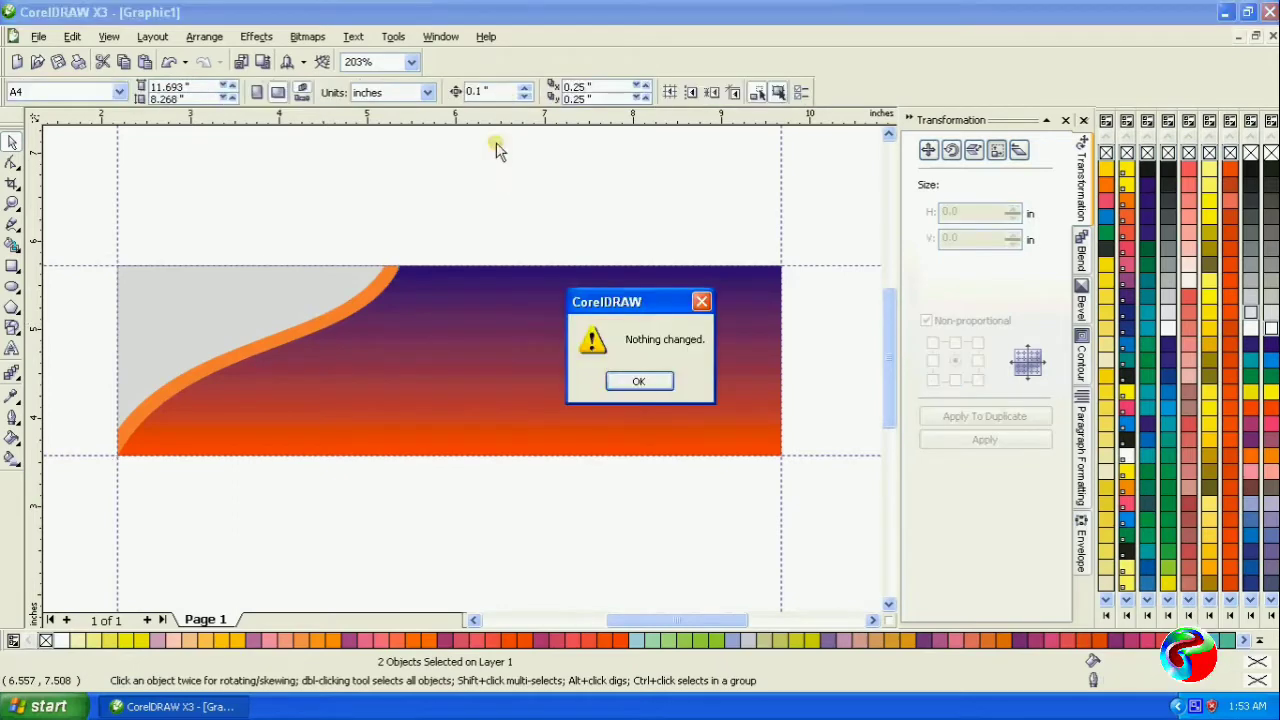
{"action": "left_click", "coordinate": [660, 382]}
- Trim the gray curved shape with the orange strip so it ends at the strip's inner edge
{"action": "left_click", "coordinate": [288, 283]}
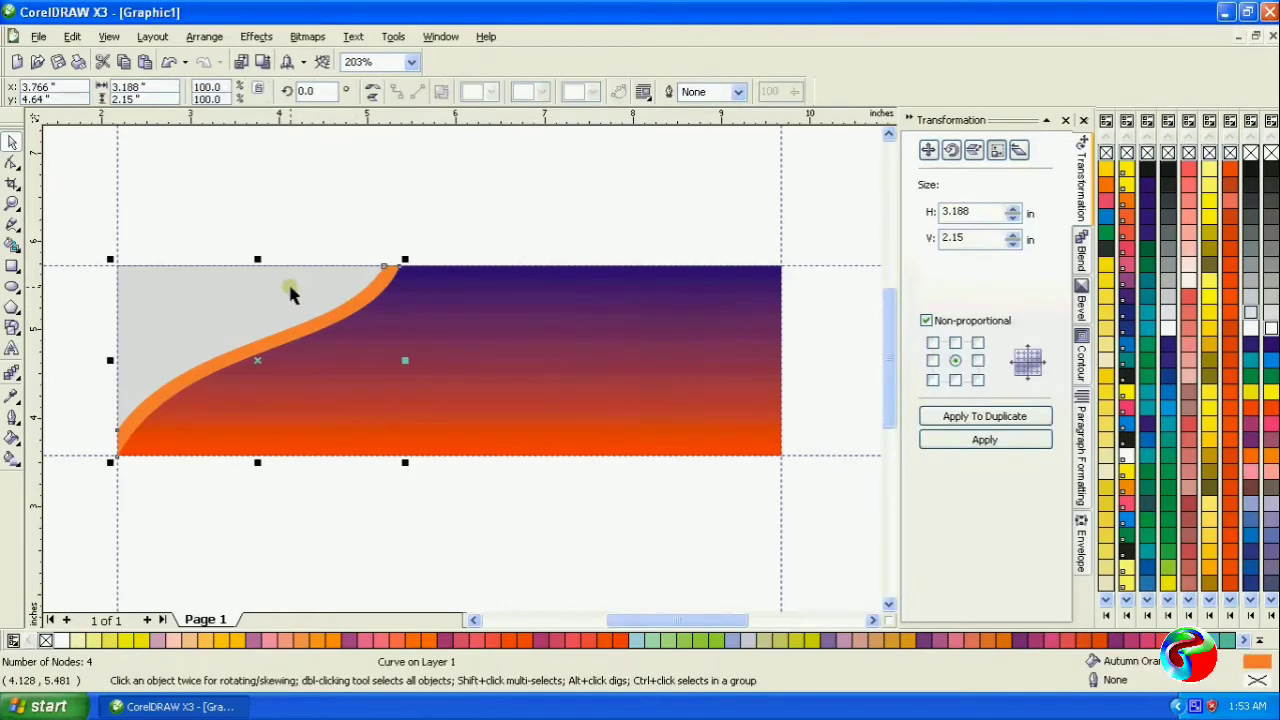
{"action": "left_click", "coordinate": [375, 274], "text": "shift"}
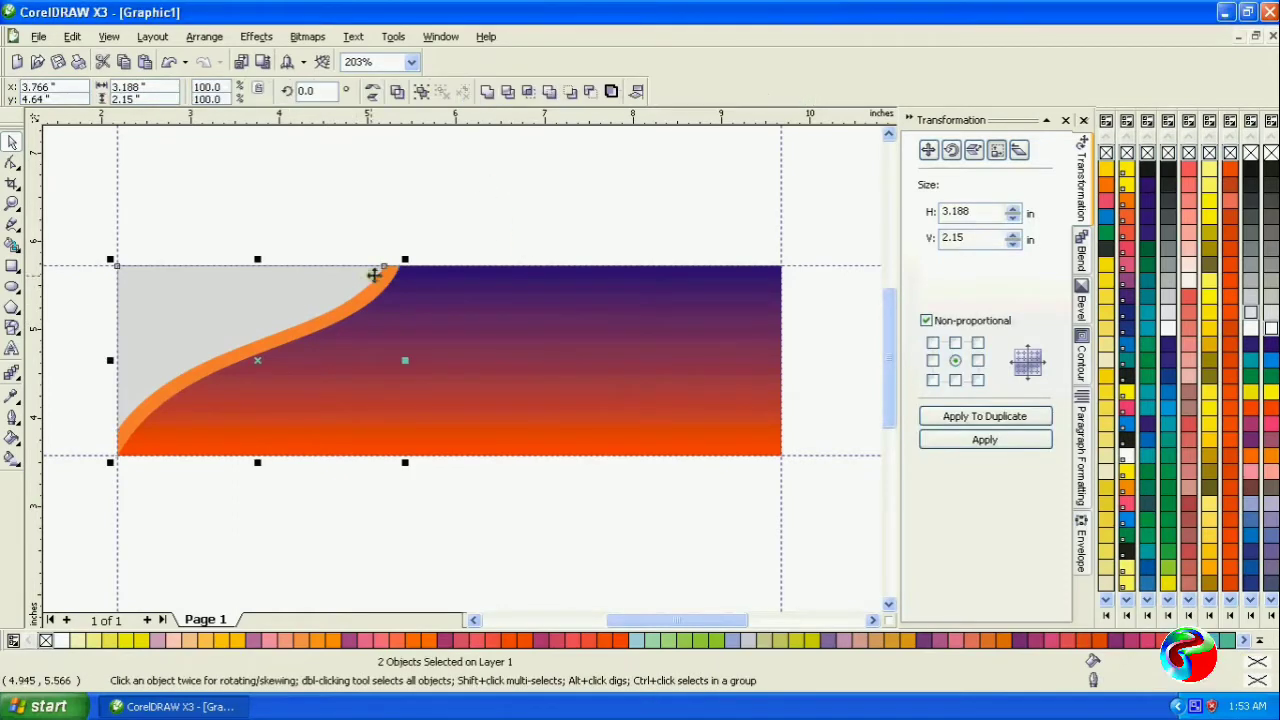
{"action": "left_click", "coordinate": [507, 91]}
{"action": "left_click", "coordinate": [471, 209]}
{"action": "left_click", "coordinate": [378, 302]}
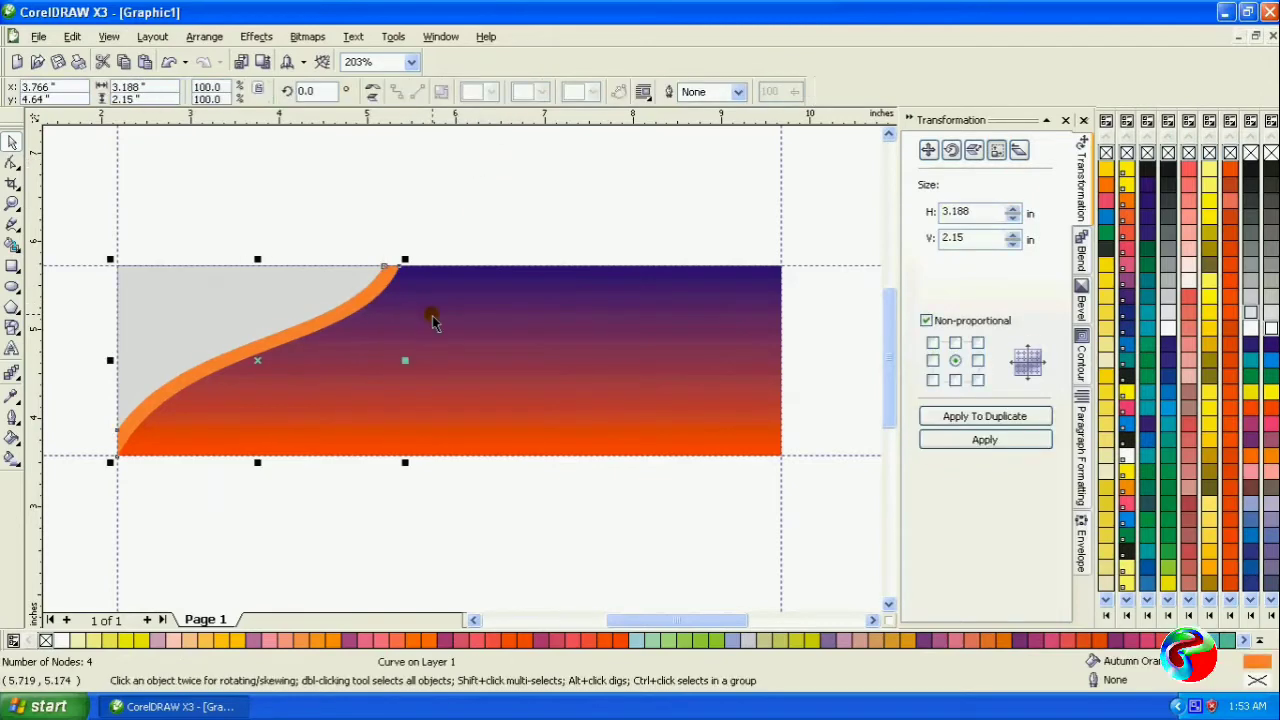
{"action": "left_click", "coordinate": [388, 211]}
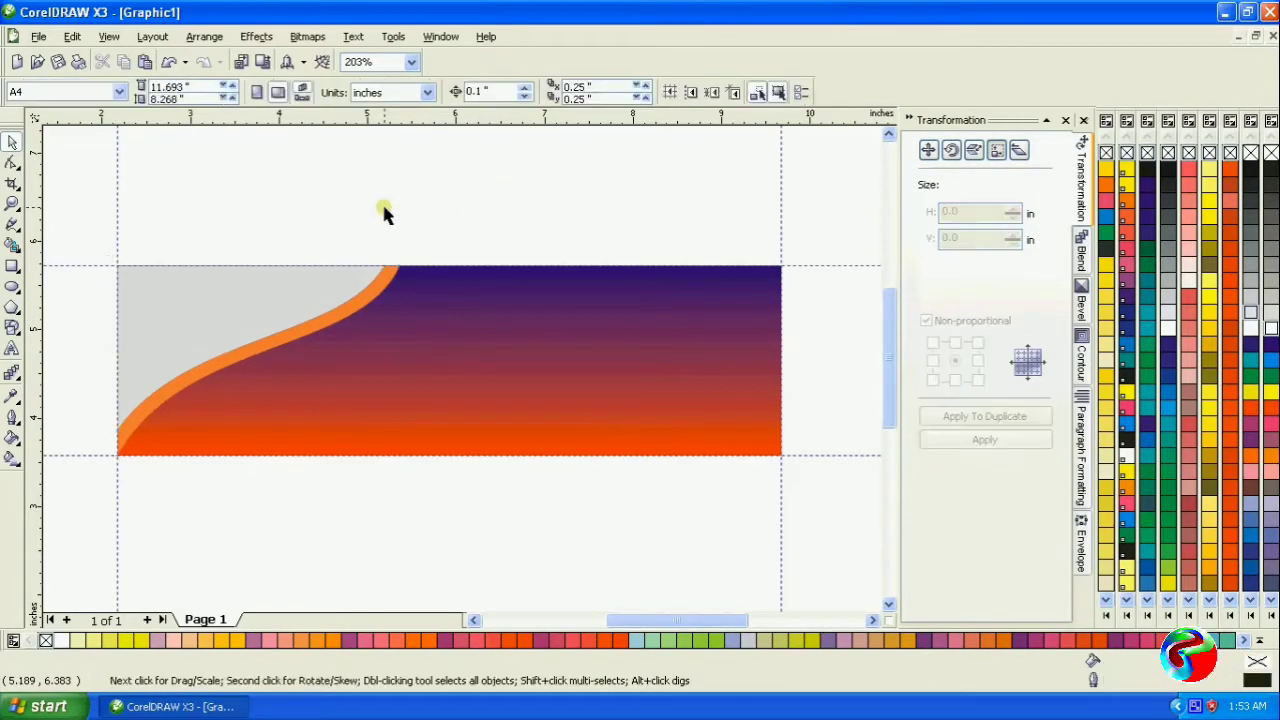
{"action": "left_click", "coordinate": [373, 293]}
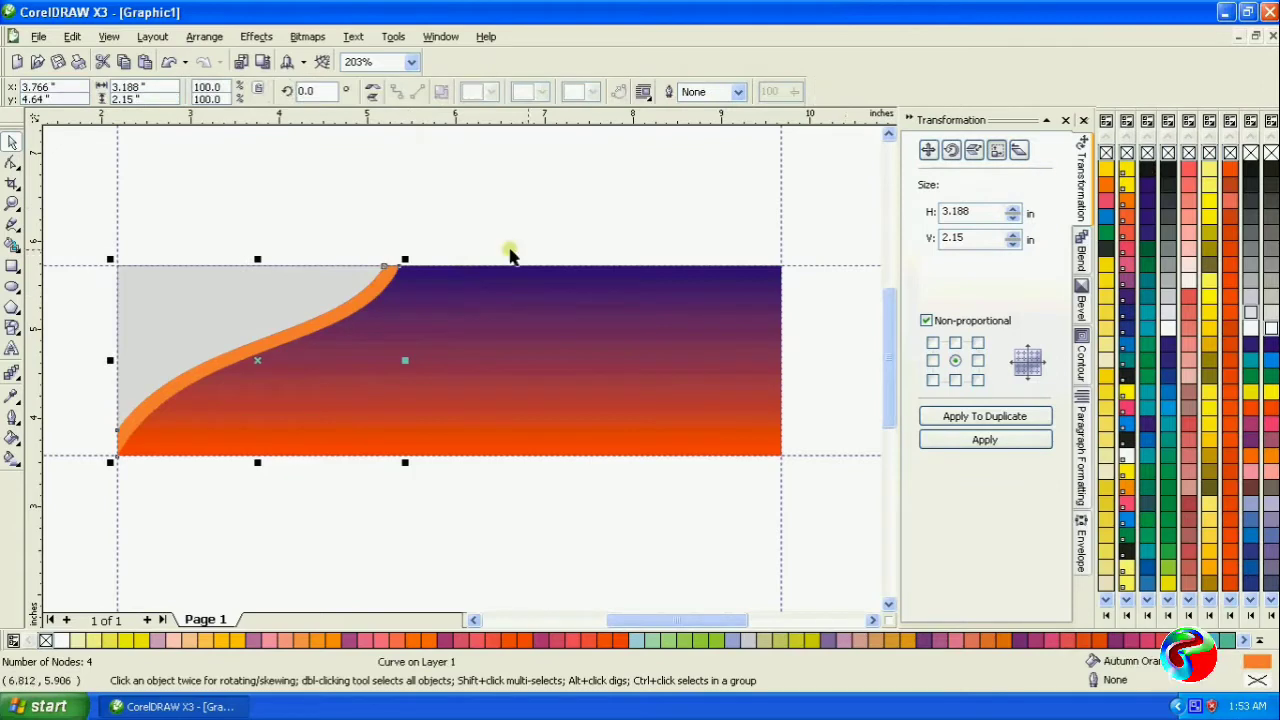
- Apply a vertical linear fountain fill to the trimmed curved shape, from light gray below the strip to white at the top edge
{"action": "left_click", "coordinate": [294, 317]}
{"action": "left_click", "coordinate": [12, 458]}
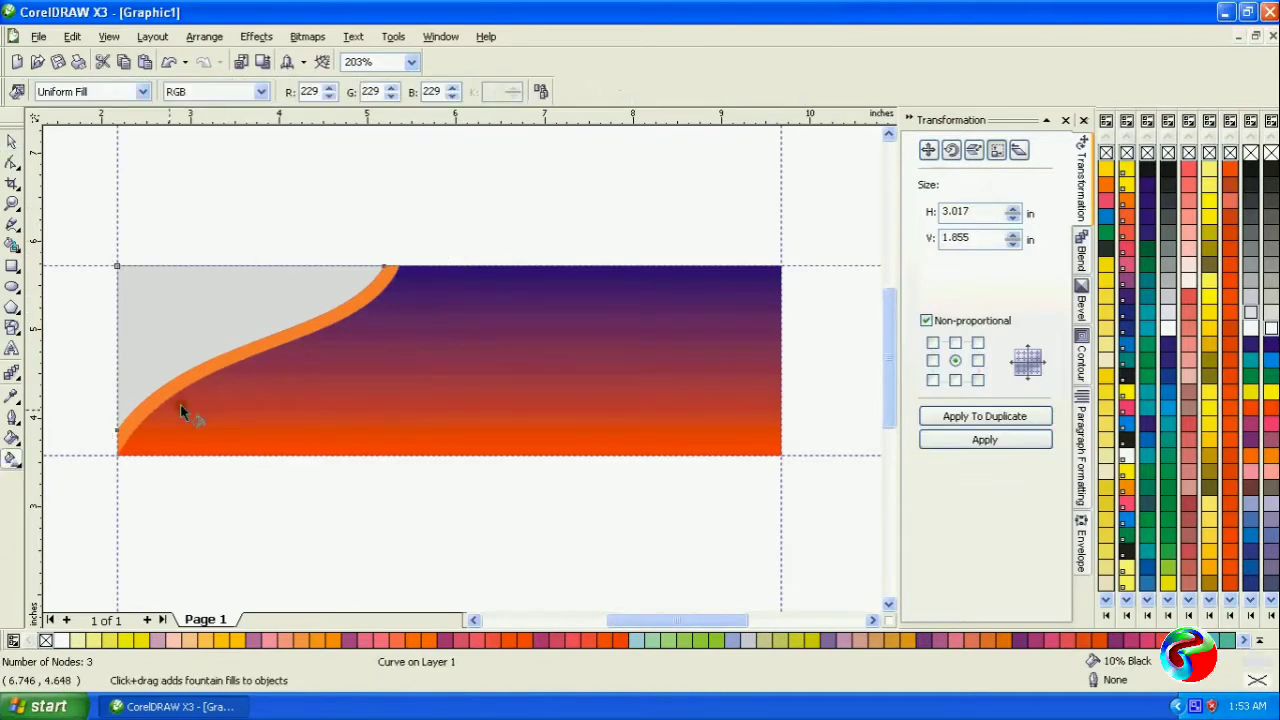
{"action": "left_click_drag", "start_coordinate": [187, 358], "coordinate": [193, 268]}
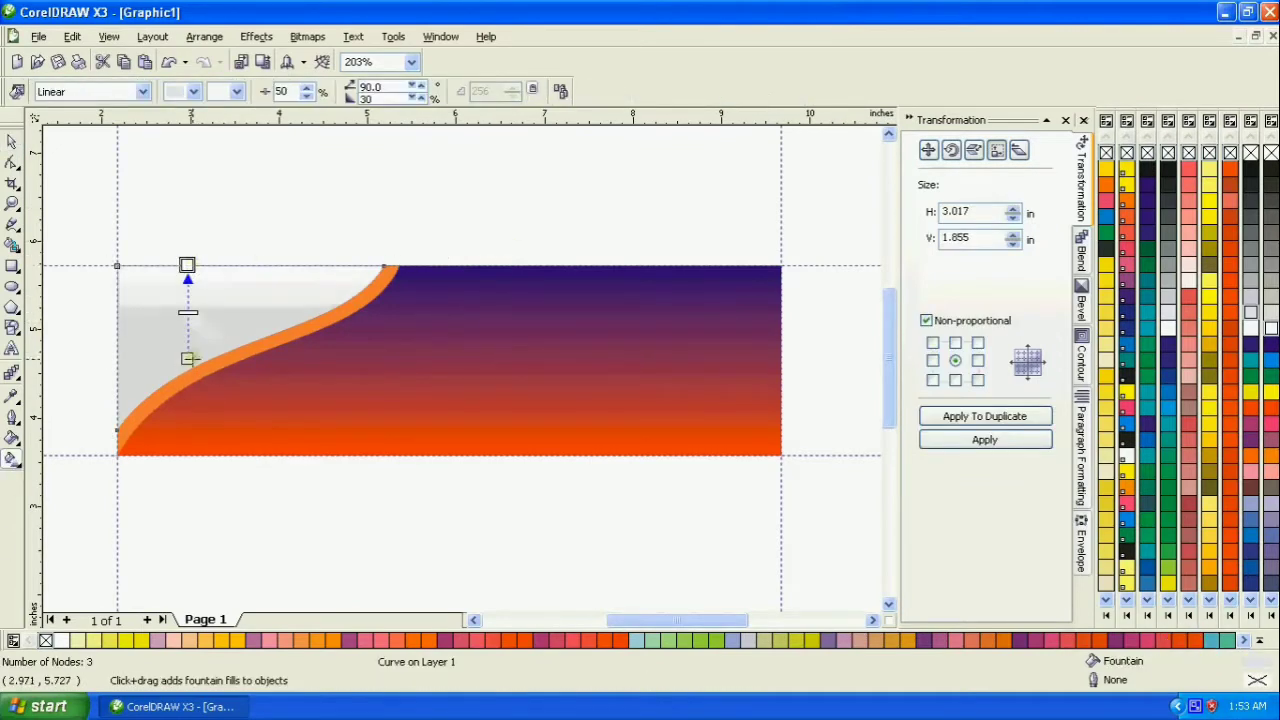
{"action": "left_click_drag", "start_coordinate": [187, 358], "coordinate": [186, 400]}
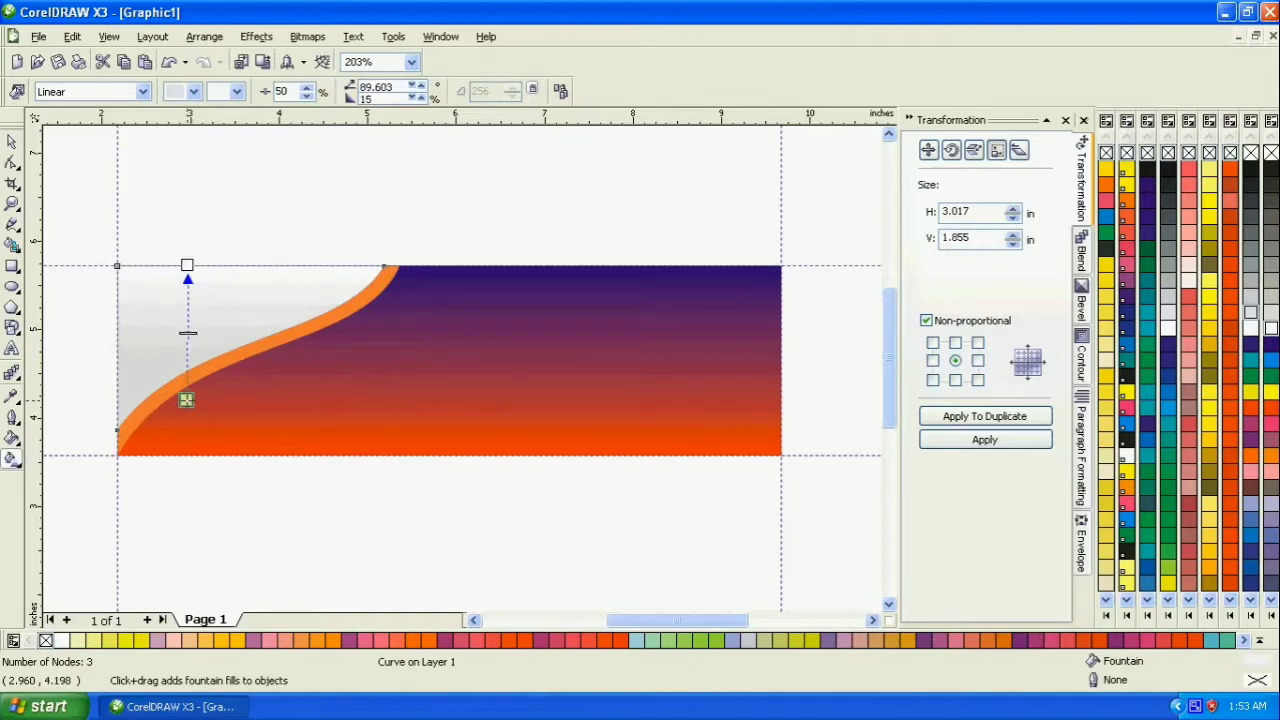
- Recolor the trimmed shape's fountain fill to teal at the bottom and dark blue at the top
{"action": "left_click", "coordinate": [1250, 361]}
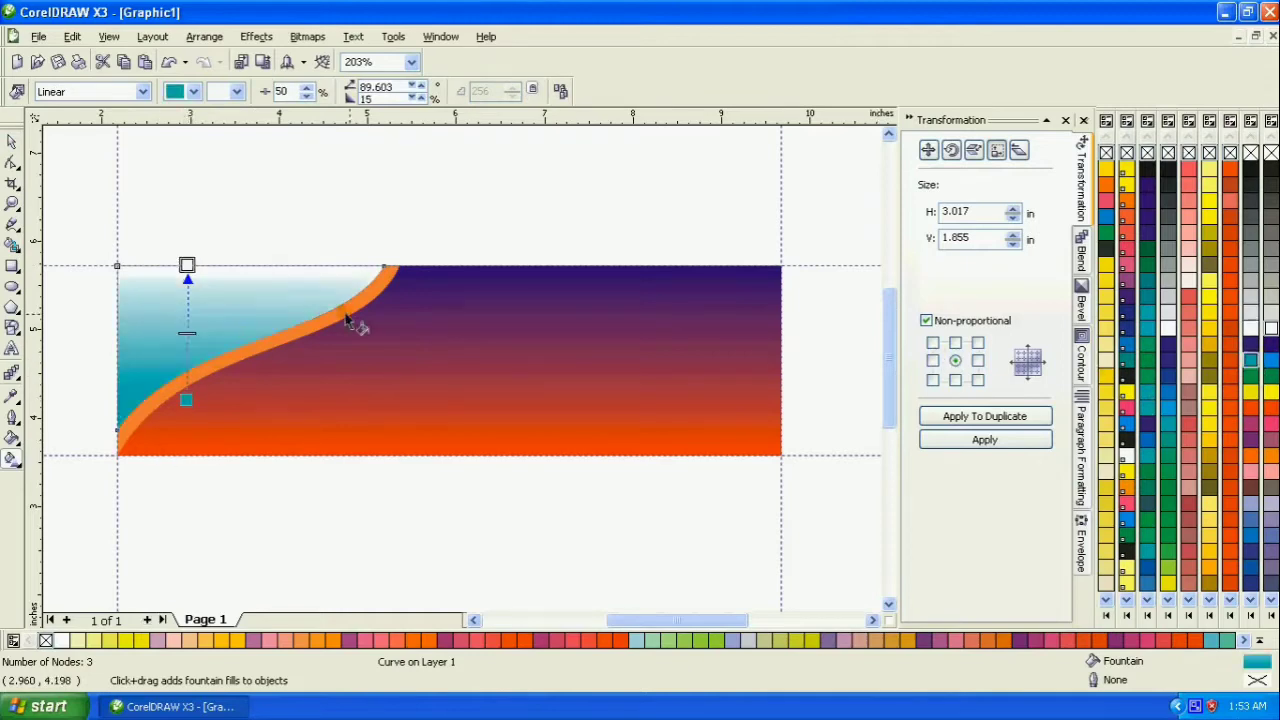
{"action": "left_click", "coordinate": [1250, 343]}
{"action": "left_click", "coordinate": [12, 141]}
{"action": "left_click", "coordinate": [271, 177]}
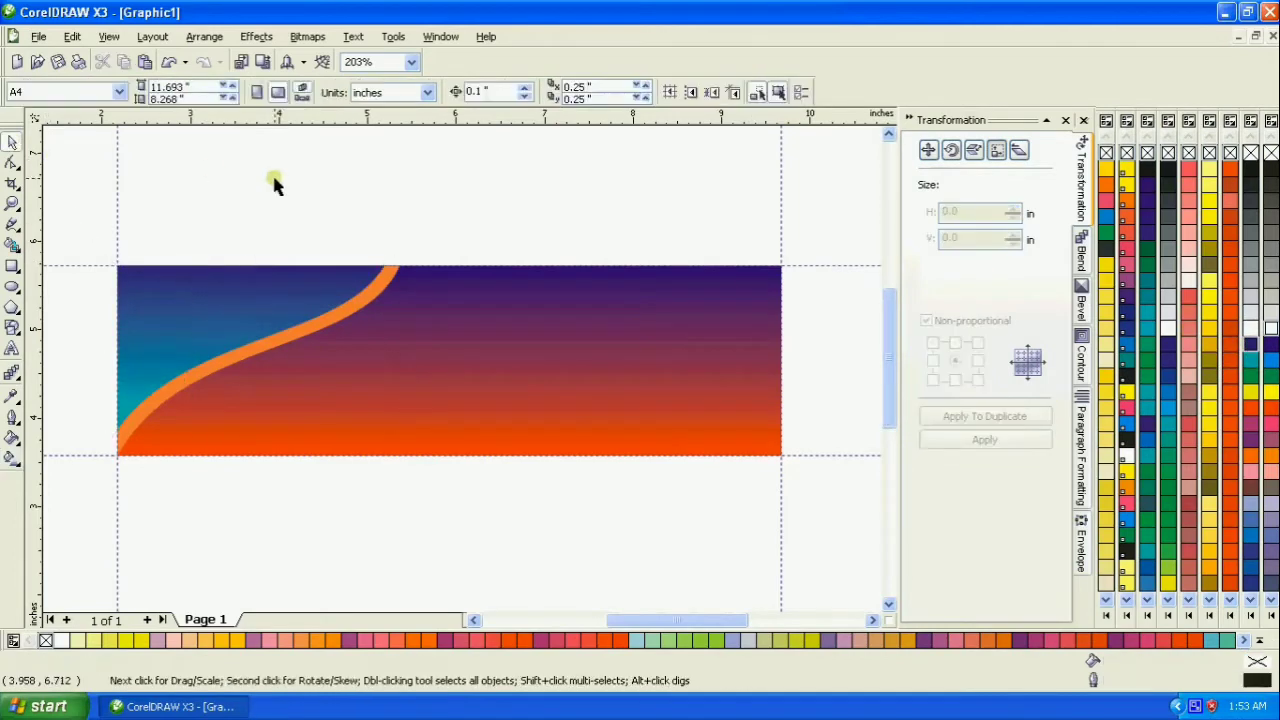
- Recolor the orange curved strip to 10% Black
{"action": "left_click", "coordinate": [361, 307]}
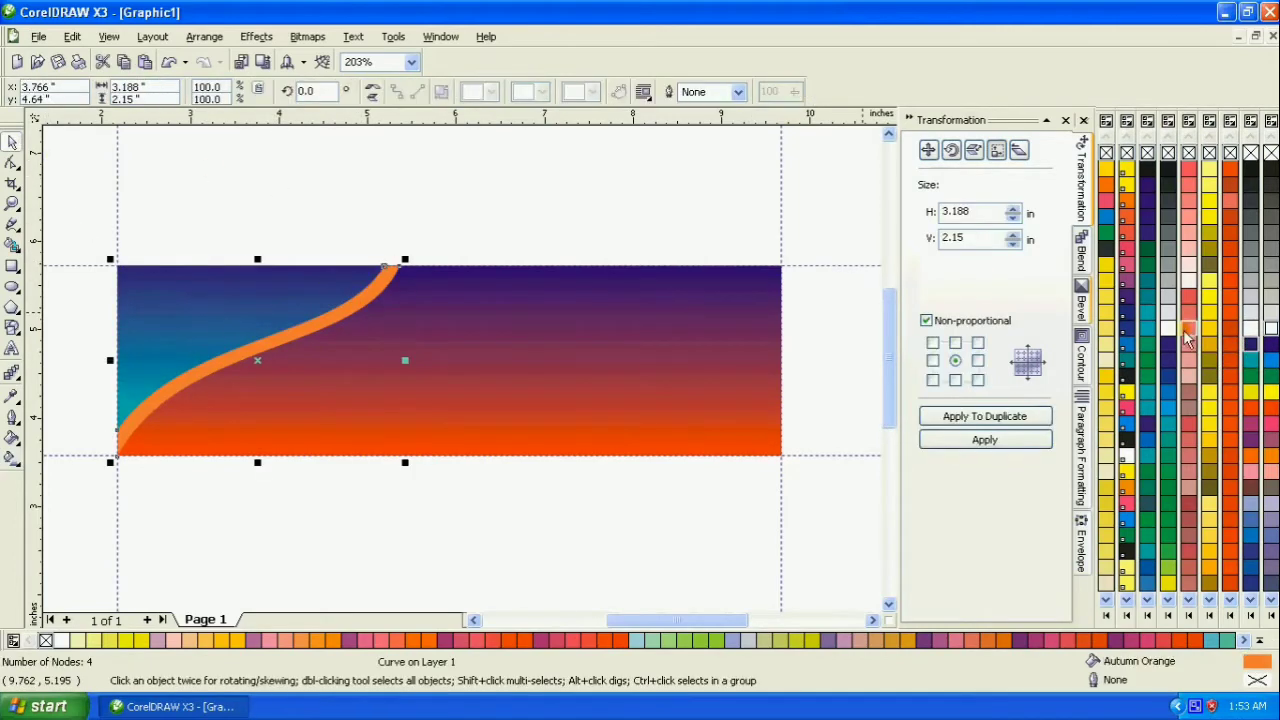
{"action": "left_click", "coordinate": [1250, 318]}
{"action": "left_click", "coordinate": [527, 228]}
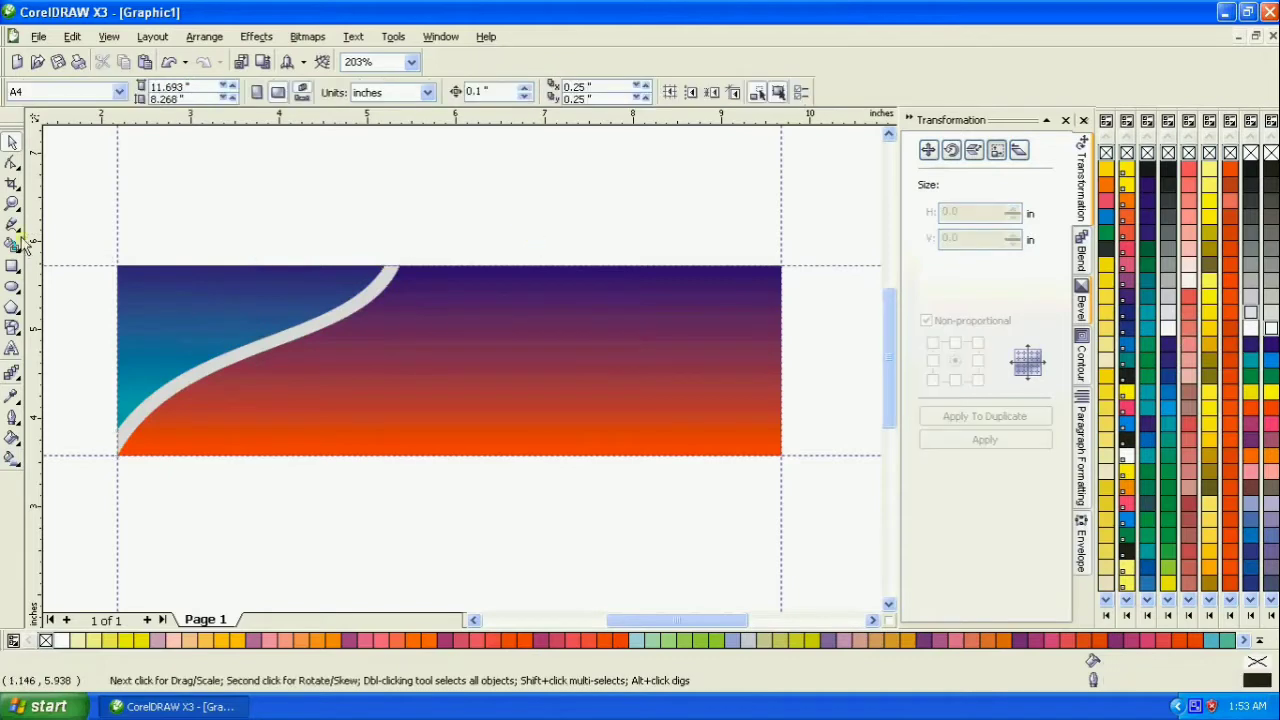
{"action": "left_click", "coordinate": [12, 203]}
{"action": "left_click", "coordinate": [793, 497]}
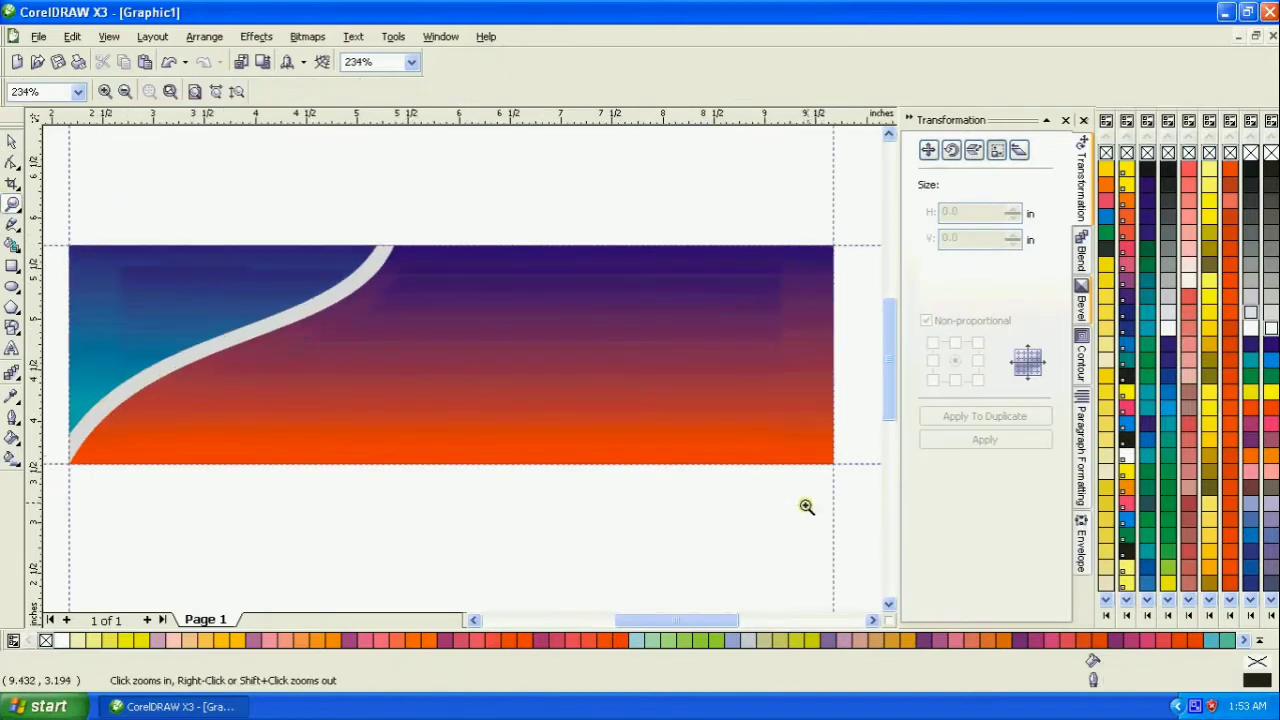
{"action": "left_click", "coordinate": [12, 142]}
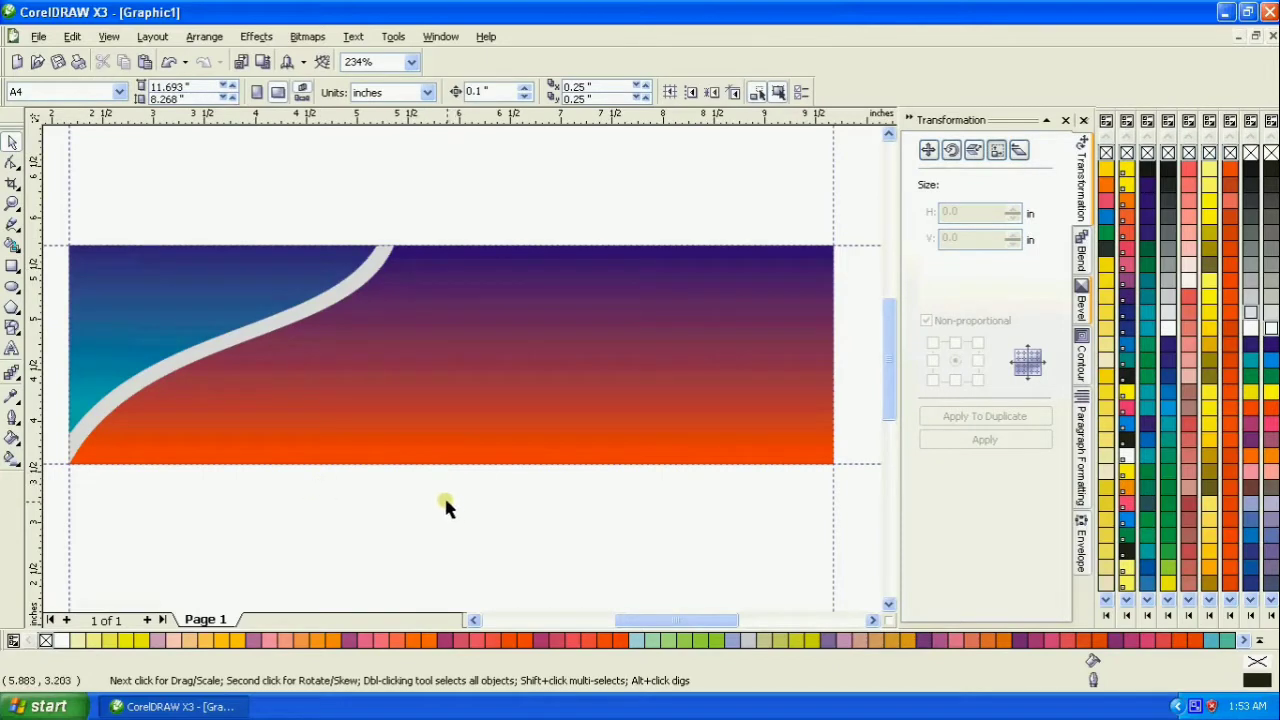
- Draw a full-height rectangle about 0.9 in wide at the right end of the banner
{"action": "left_click", "coordinate": [12, 266]}
{"action": "left_click_drag", "start_coordinate": [734, 246], "coordinate": [828, 470]}
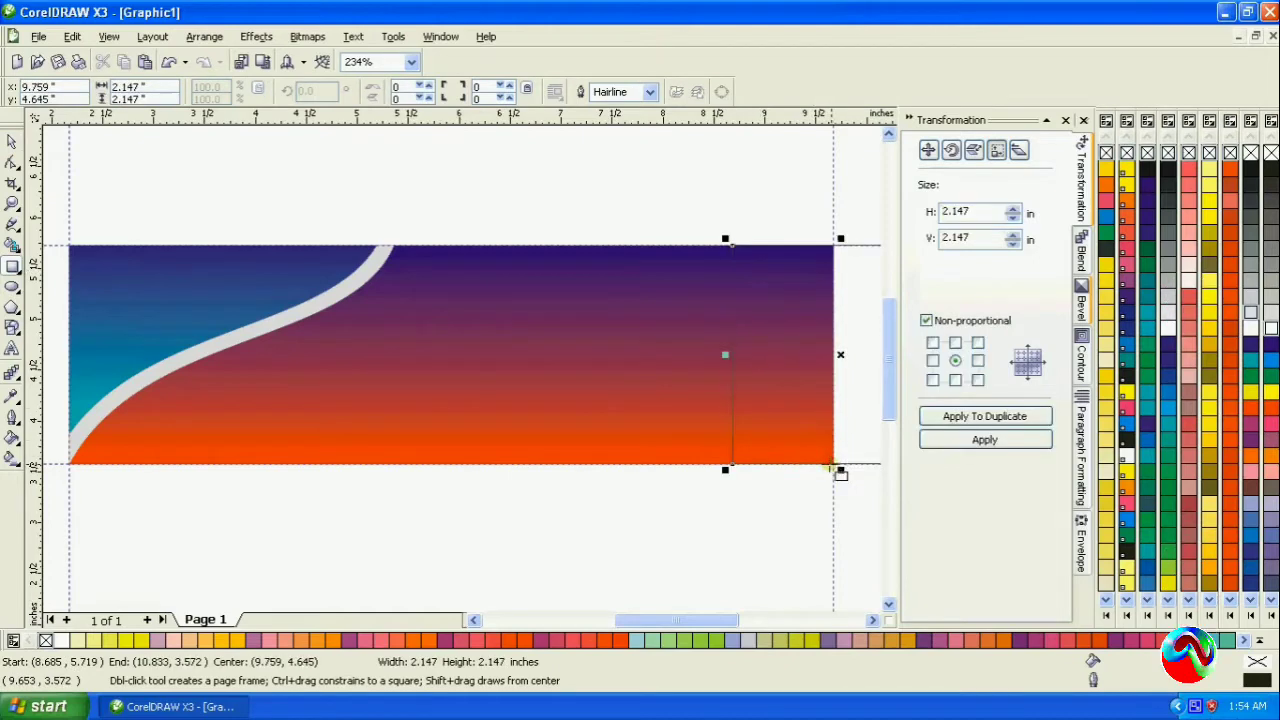
{"action": "key", "text": "Delete"}
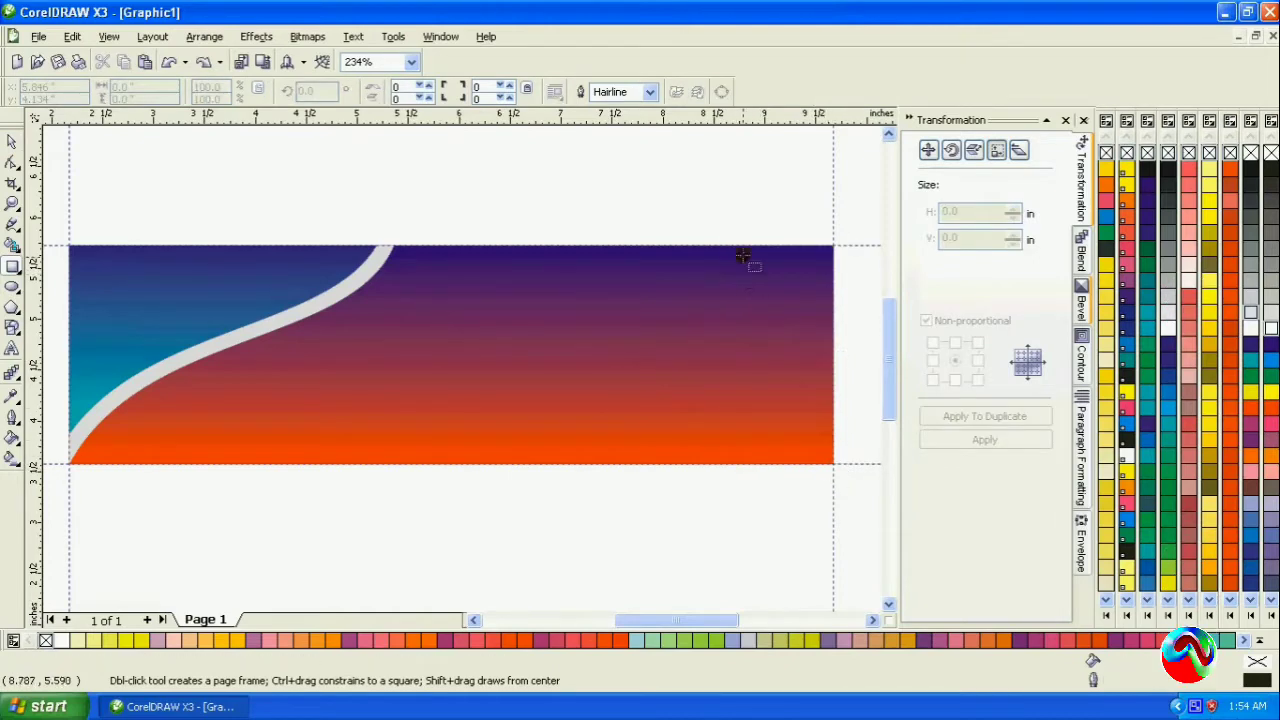
{"action": "left_click_drag", "start_coordinate": [744, 246], "coordinate": [834, 462]}
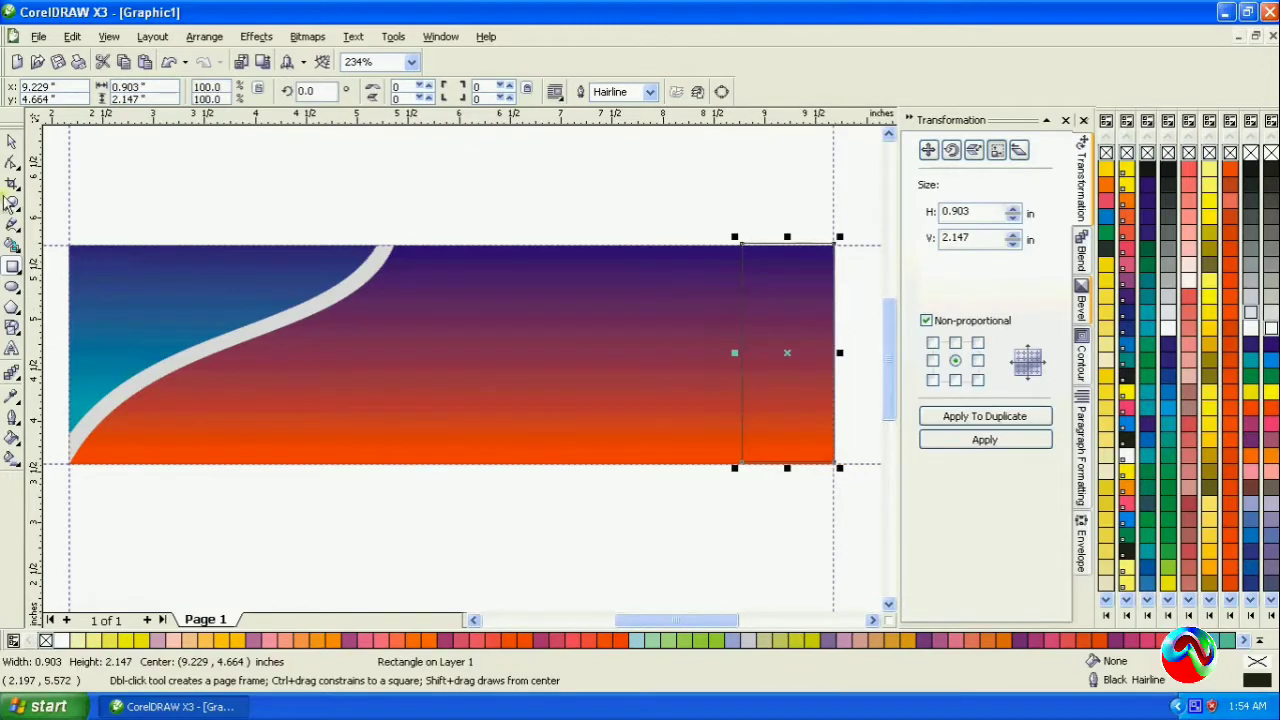
- Turn on Snap to Guidelines and fit the rectangle's right, top and bottom edges to the banner's guidelines
{"action": "left_click", "coordinate": [12, 141]}
{"action": "left_click", "coordinate": [109, 36]}
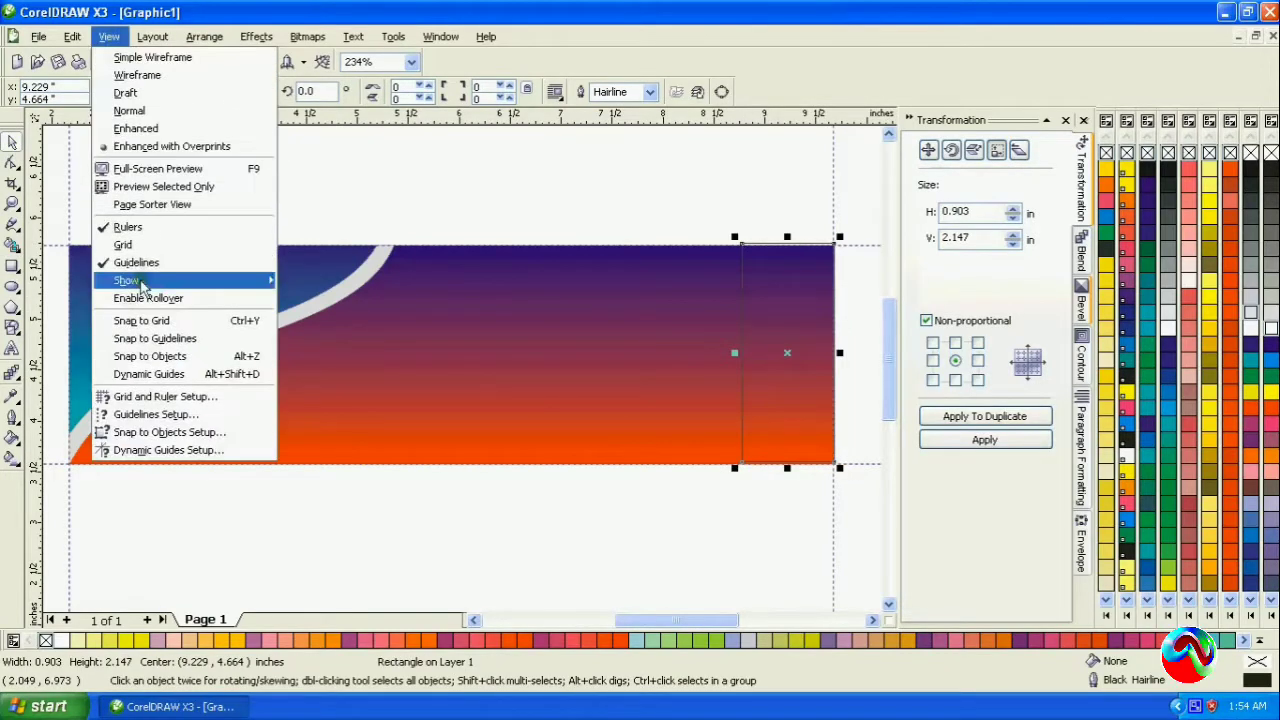
{"action": "left_click", "coordinate": [150, 338]}
{"action": "left_click_drag", "start_coordinate": [840, 353], "coordinate": [838, 365]}
{"action": "left_click_drag", "start_coordinate": [785, 238], "coordinate": [786, 241]}
{"action": "left_click_drag", "start_coordinate": [787, 464], "coordinate": [790, 475]}
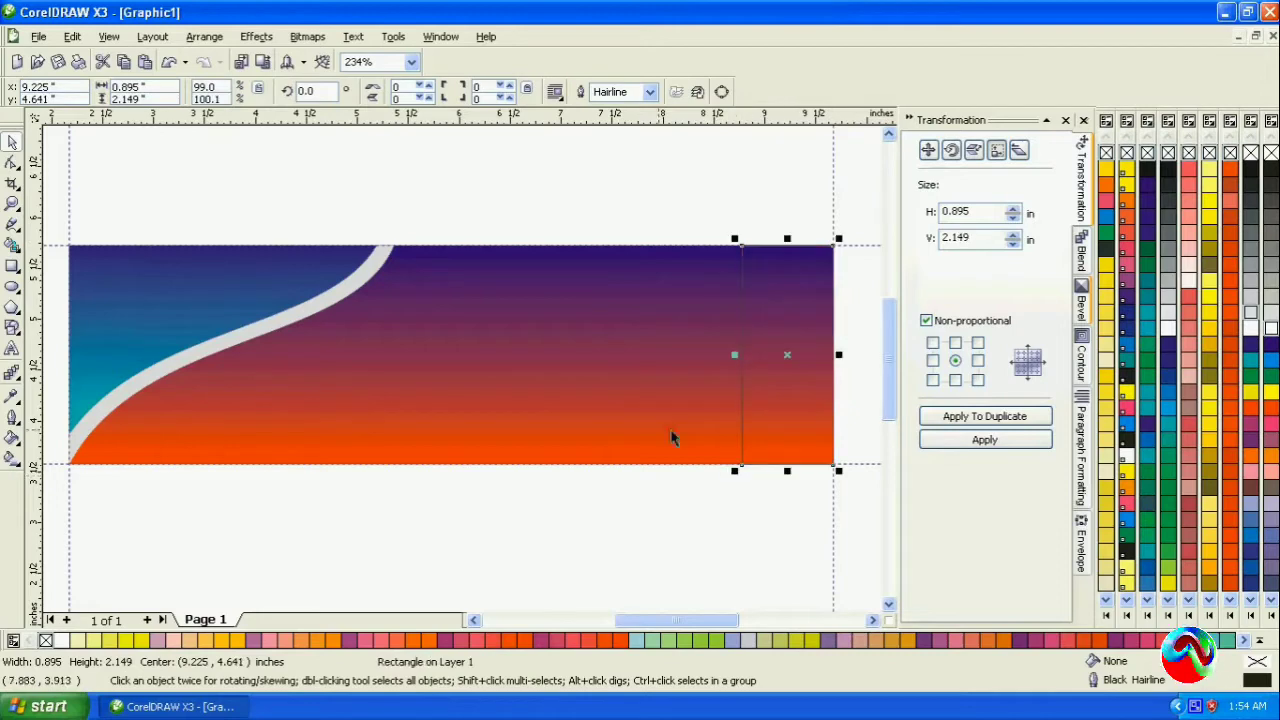
- Apply a vertical linear fountain fill to the right-end rectangle and copy the teal-to-dark-blue fill from the left curved shape onto it
{"action": "left_click", "coordinate": [12, 459]}
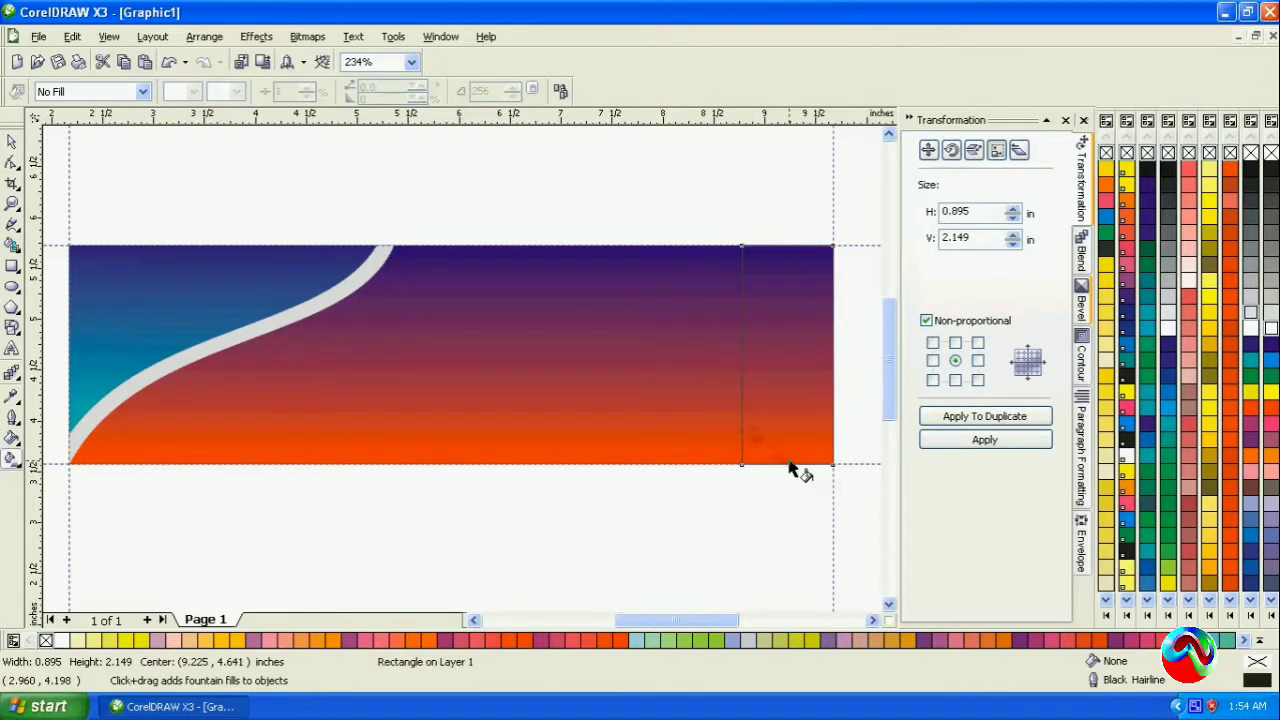
{"action": "left_click_drag", "start_coordinate": [790, 465], "coordinate": [792, 258]}
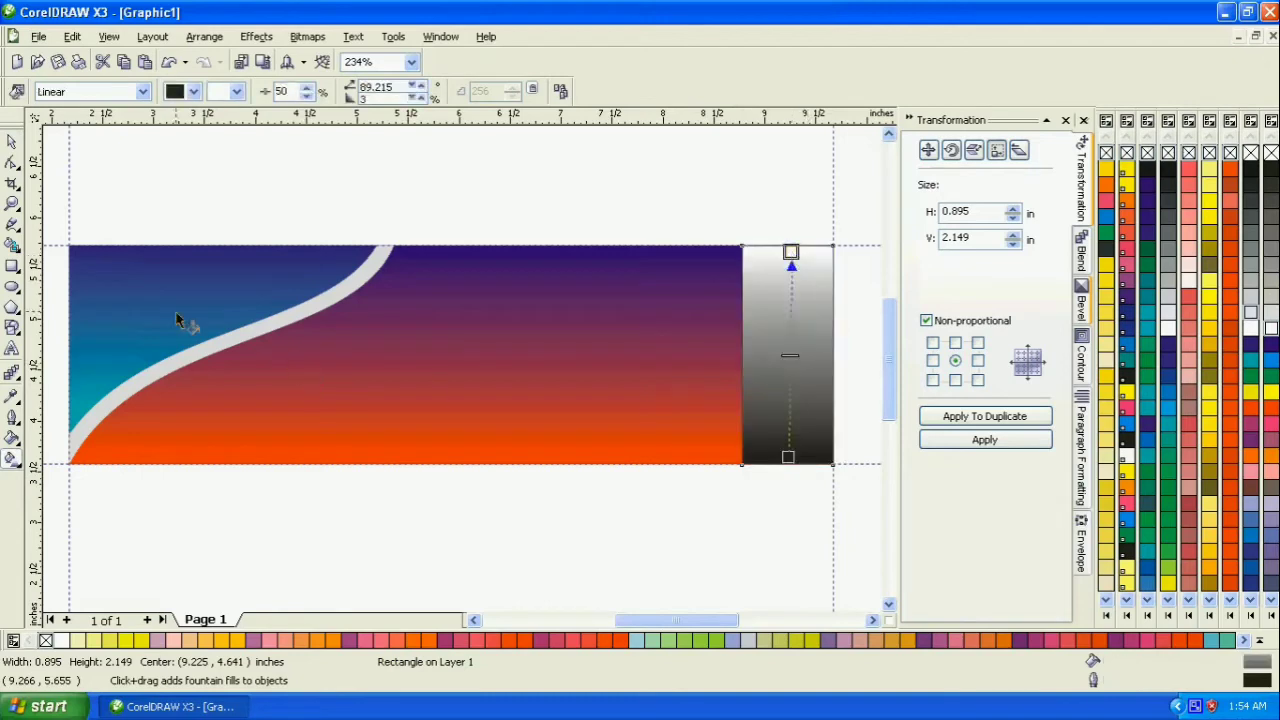
{"action": "left_click", "coordinate": [561, 91]}
{"action": "left_click", "coordinate": [153, 340]}
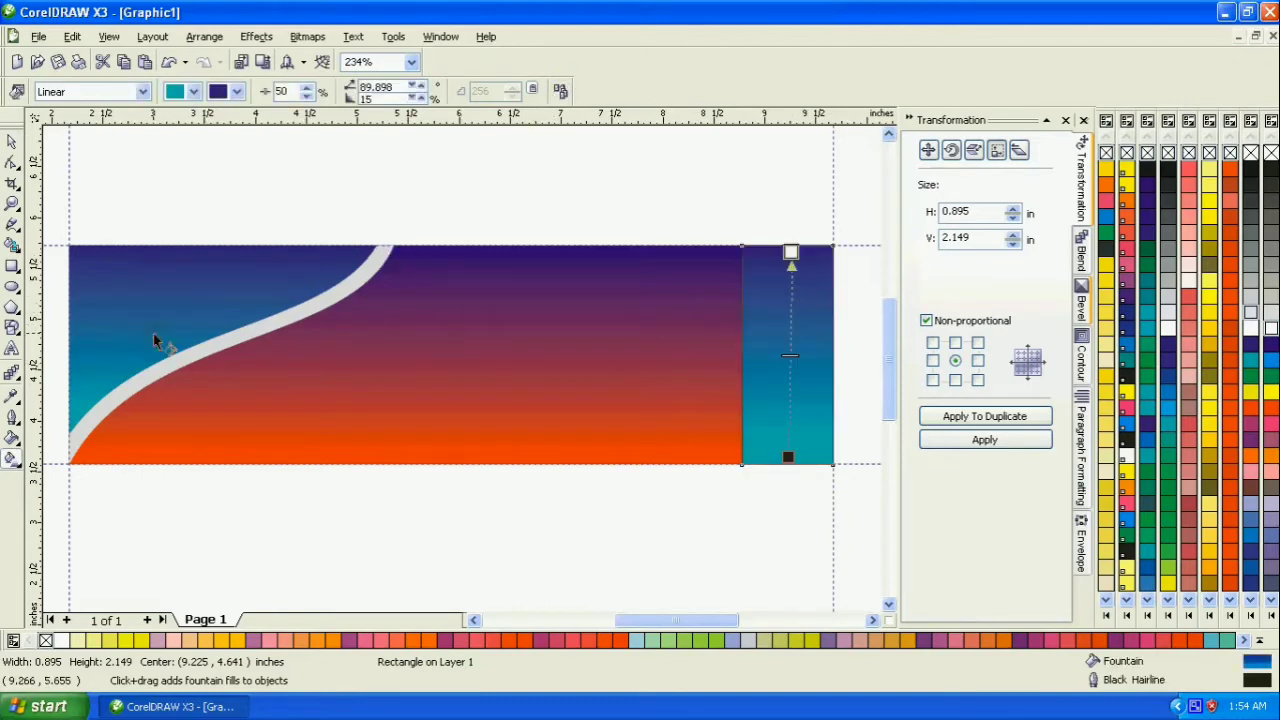
- Fill the right-end rectangle with solid Cyan and remove its outline
{"action": "left_click", "coordinate": [1249, 364]}
{"action": "left_click", "coordinate": [11, 143]}
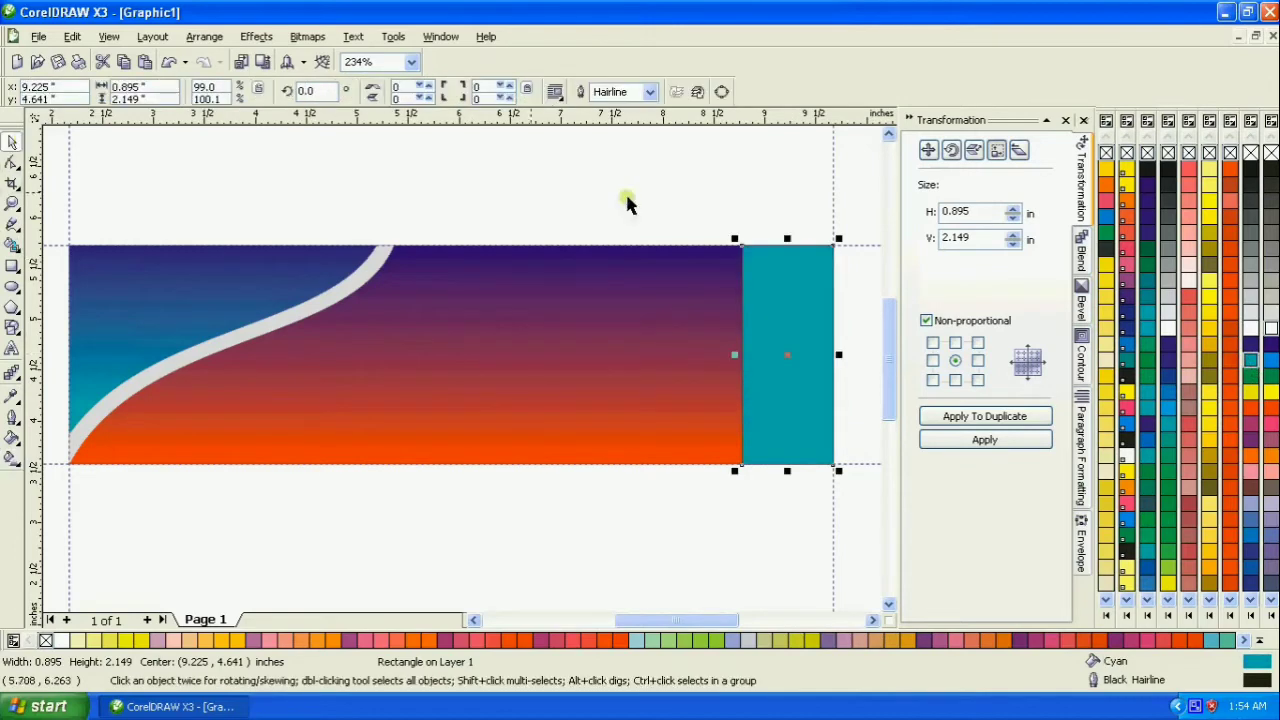
{"action": "left_click", "coordinate": [692, 183]}
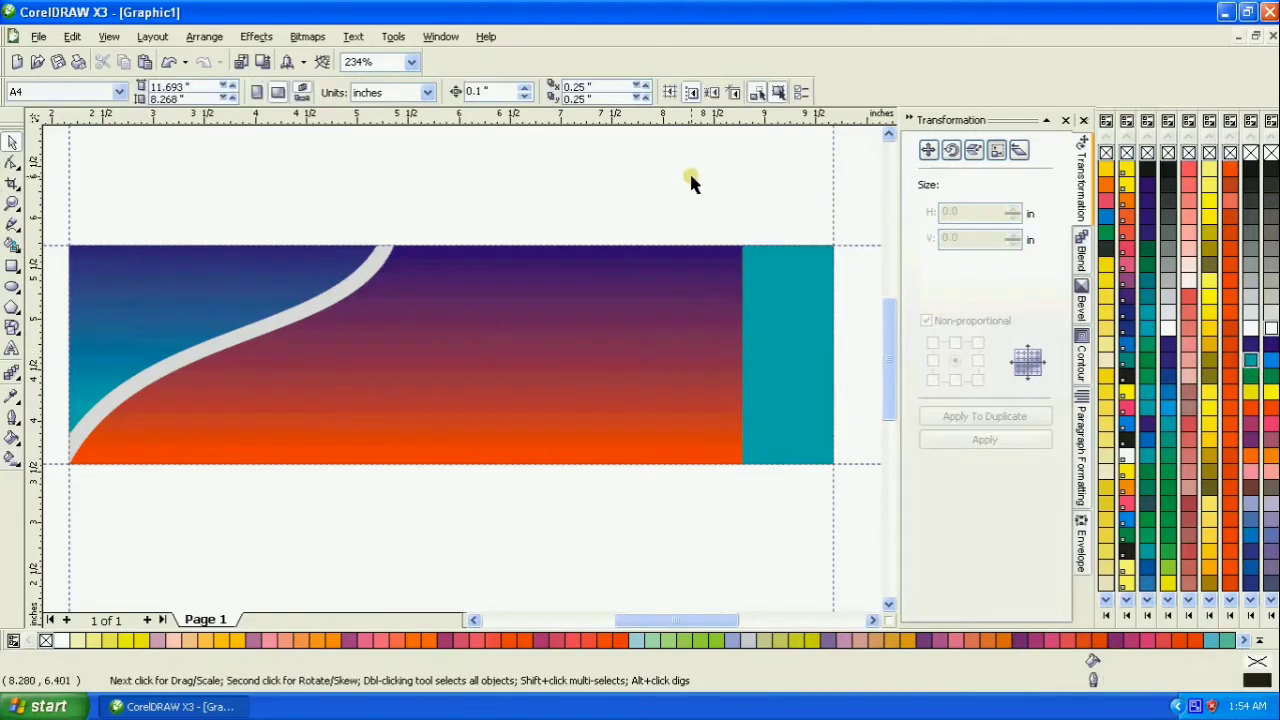
- Draw a six-sided polygon about 1.25 in wide and 1.45 in high on the orange-purple background
{"action": "left_click", "coordinate": [18, 338]}
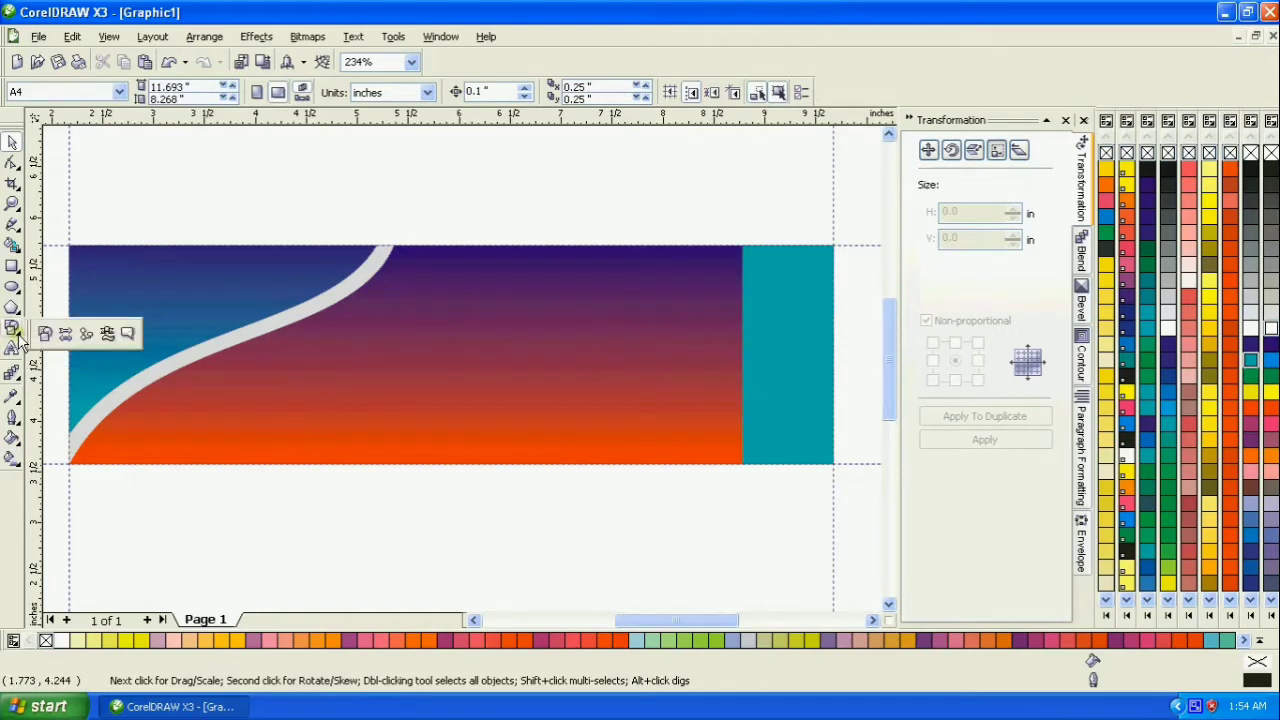
{"action": "left_click", "coordinate": [12, 312]}
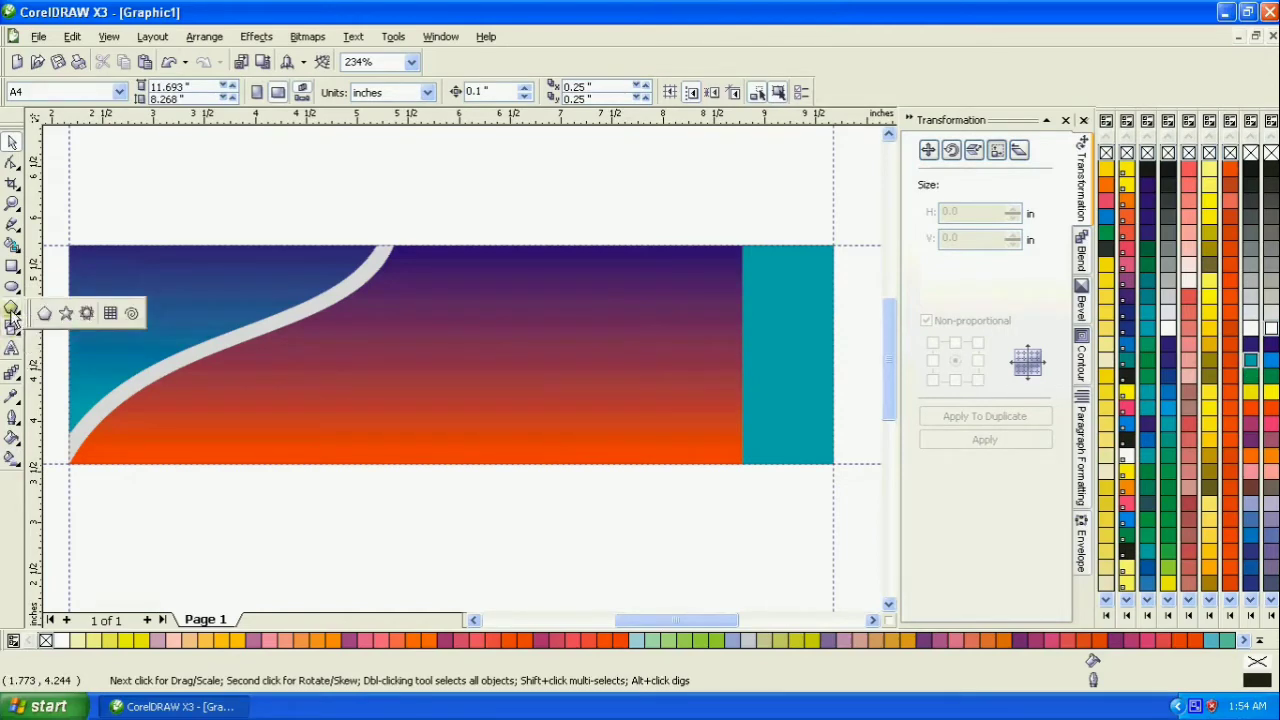
{"action": "left_click", "coordinate": [44, 313]}
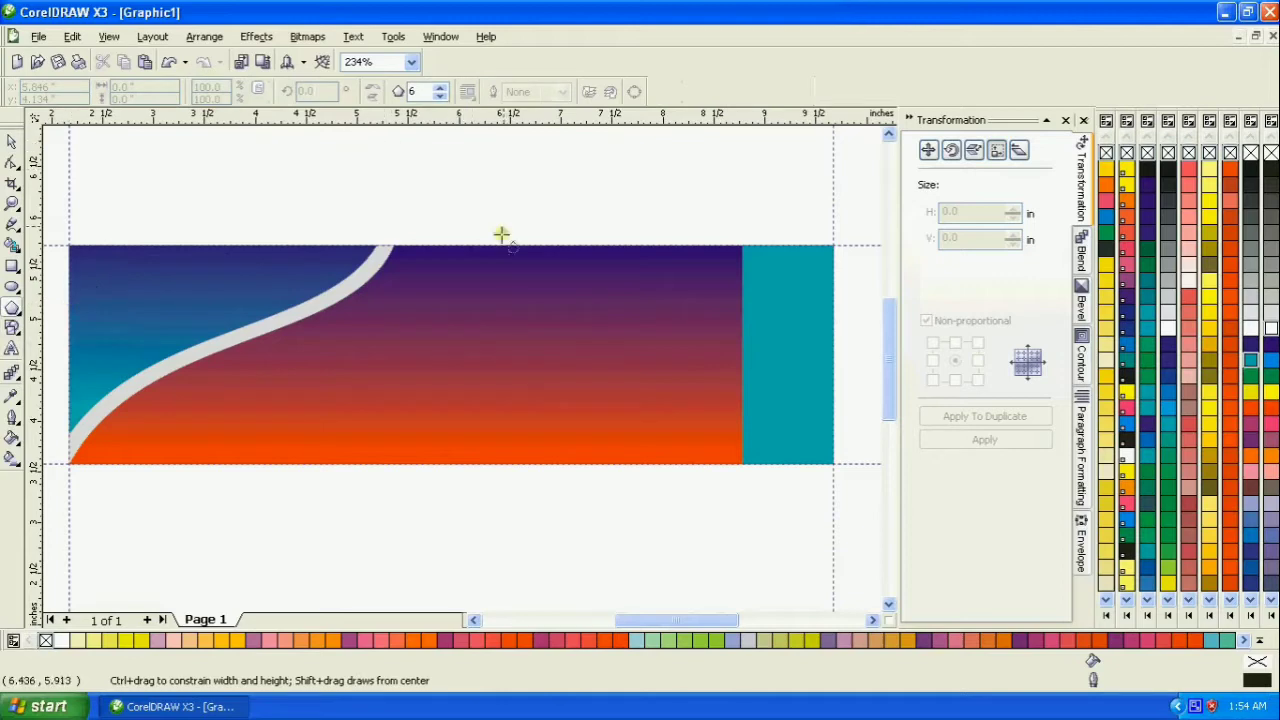
{"action": "left_click_drag", "start_coordinate": [522, 311], "coordinate": [657, 464]}
- Move the hexagon over the teal rectangle's left edge and rotate it 30°
{"action": "left_click", "coordinate": [11, 145]}
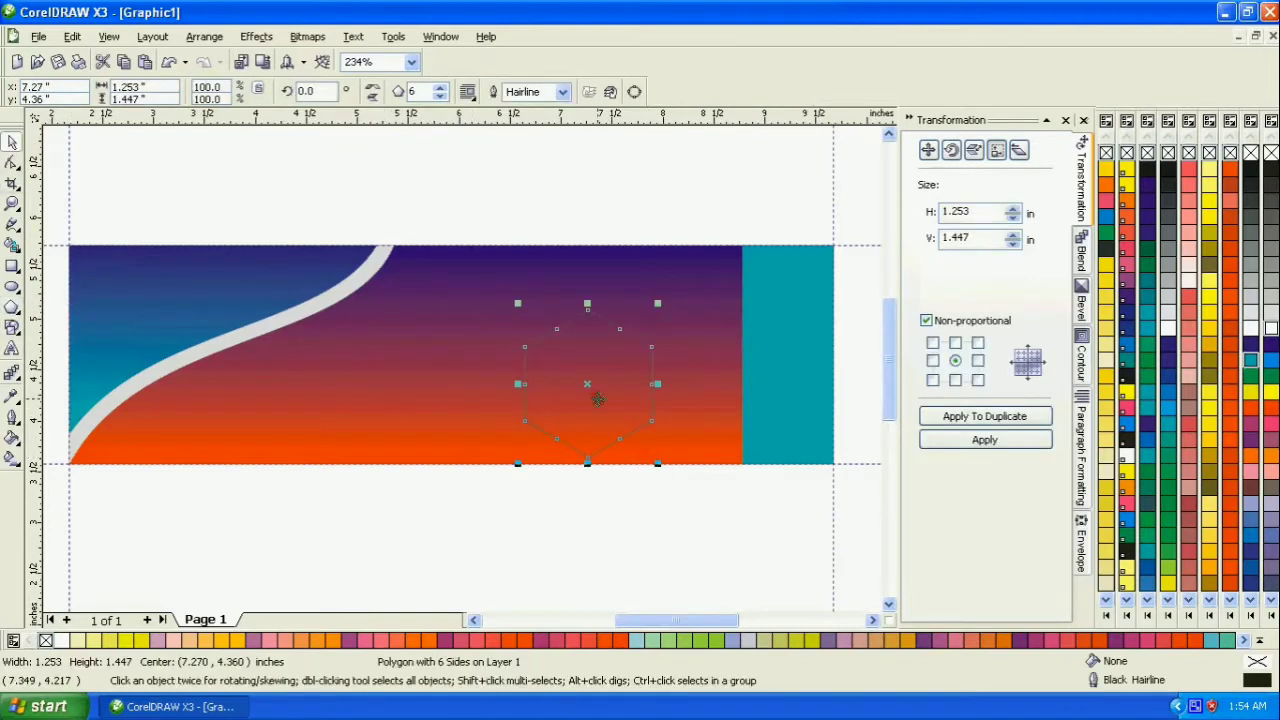
{"action": "left_click_drag", "start_coordinate": [589, 386], "coordinate": [709, 354]}
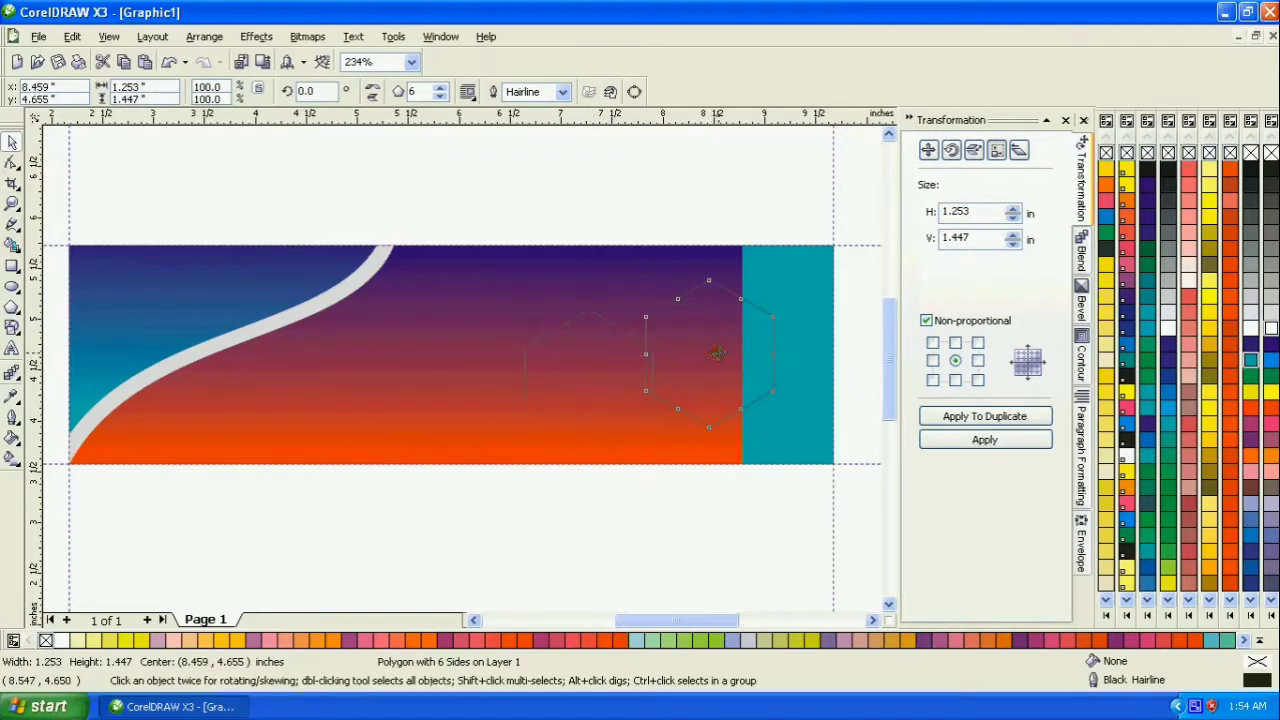
{"action": "left_click_drag", "start_coordinate": [779, 439], "coordinate": [796, 381]}
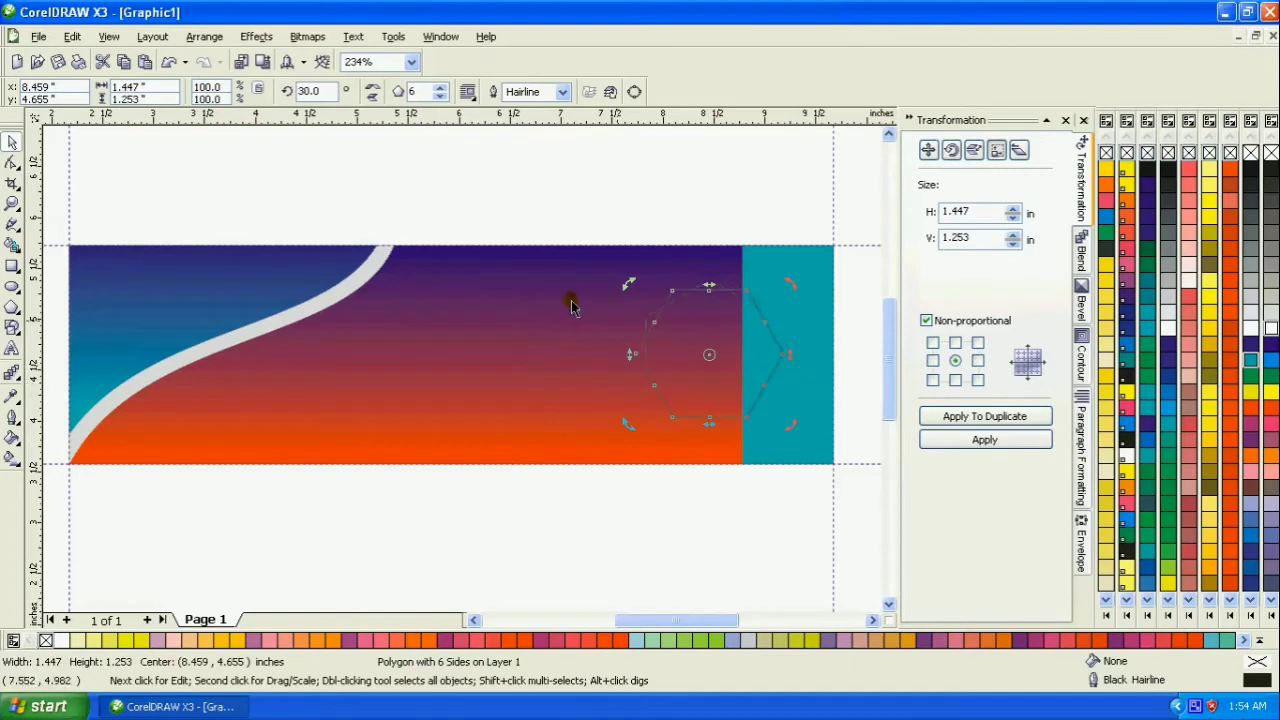
- Enlarge the hexagon to about 1.8 × 1.56 in and shift it right so it nearly reaches the banner's right edge
{"action": "left_click", "coordinate": [825, 442]}
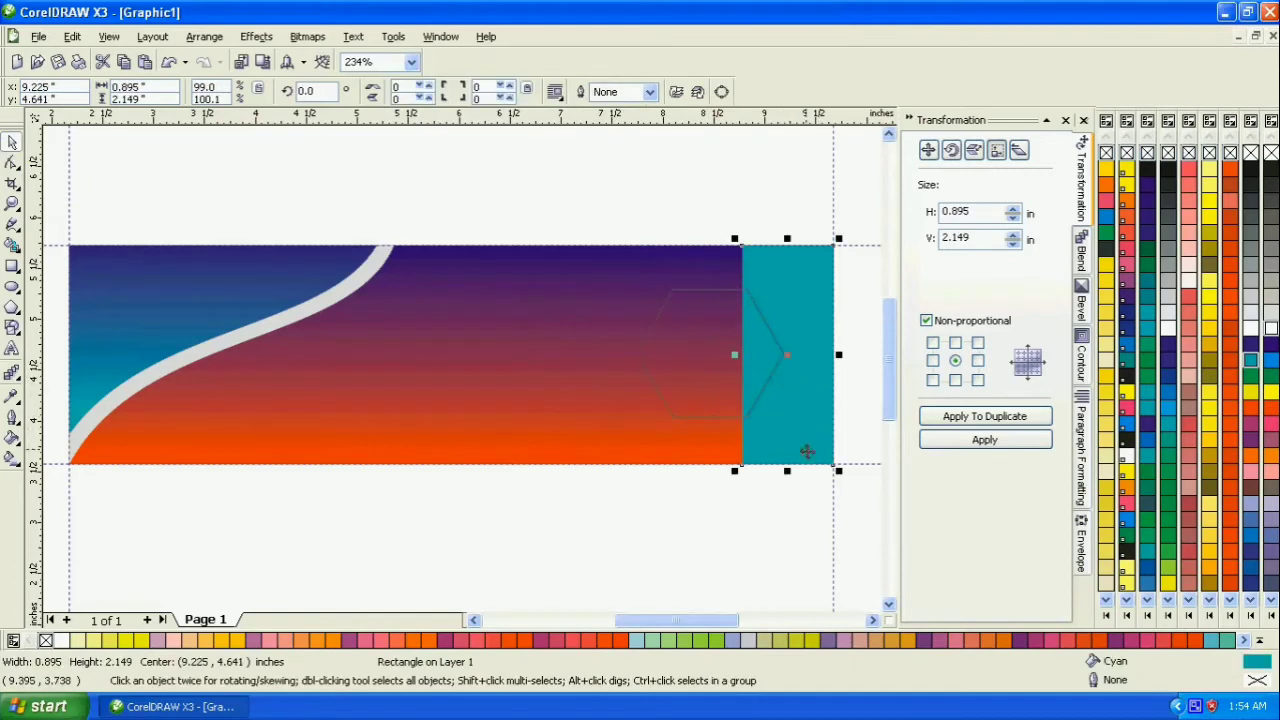
{"action": "left_click", "coordinate": [756, 410]}
{"action": "left_click", "coordinate": [715, 430]}
{"action": "left_click", "coordinate": [734, 420]}
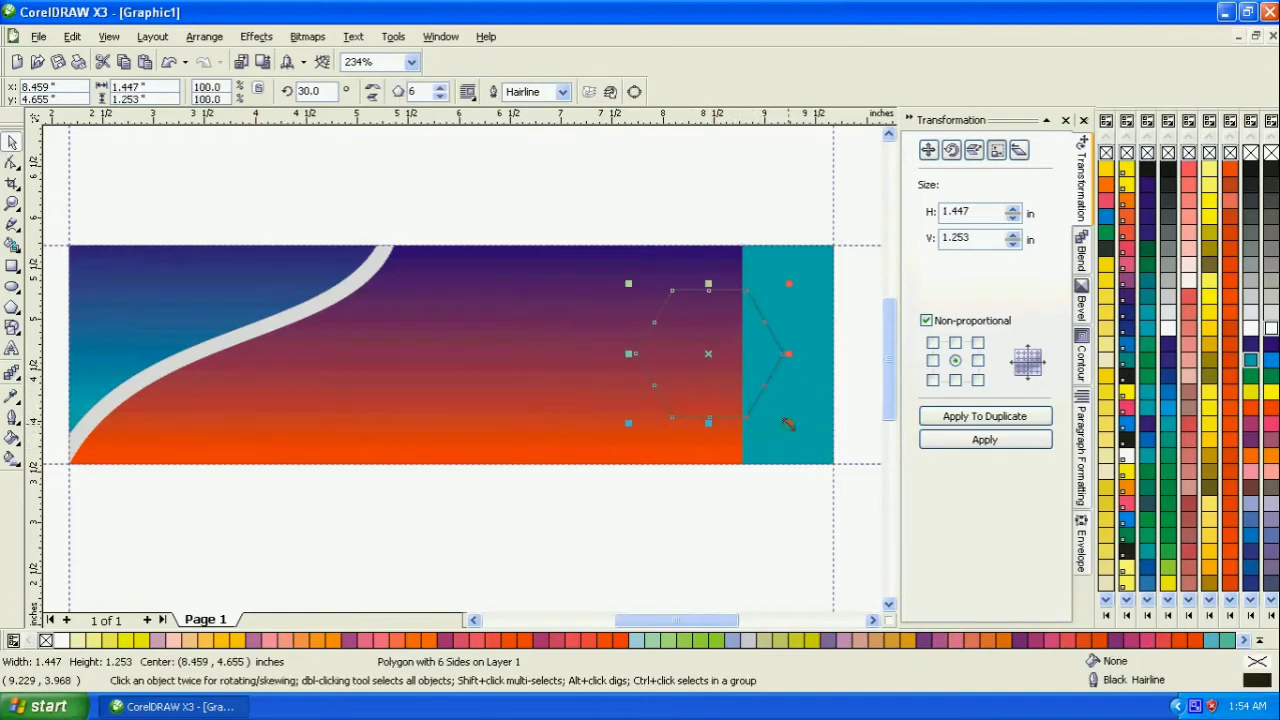
{"action": "left_click_drag", "start_coordinate": [793, 431], "coordinate": [810, 441]}
{"action": "left_click_drag", "start_coordinate": [712, 354], "coordinate": [729, 352]}
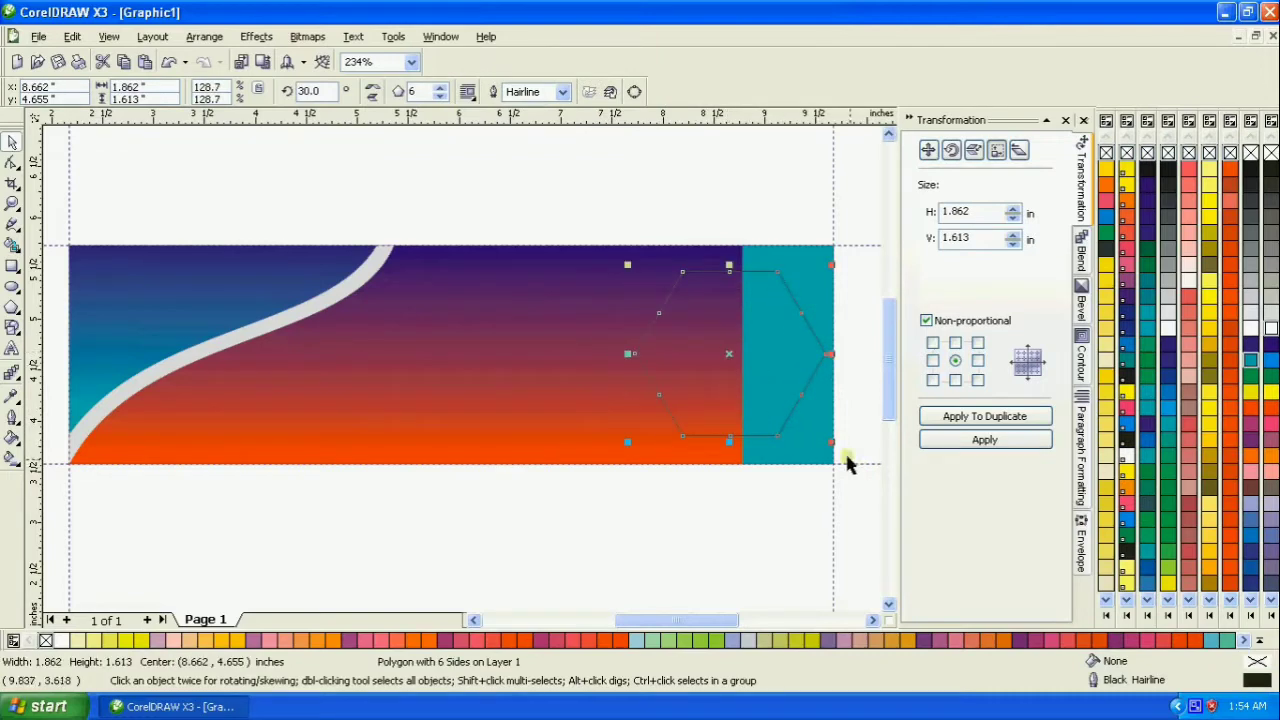
{"action": "left_click_drag", "start_coordinate": [831, 441], "coordinate": [828, 444]}
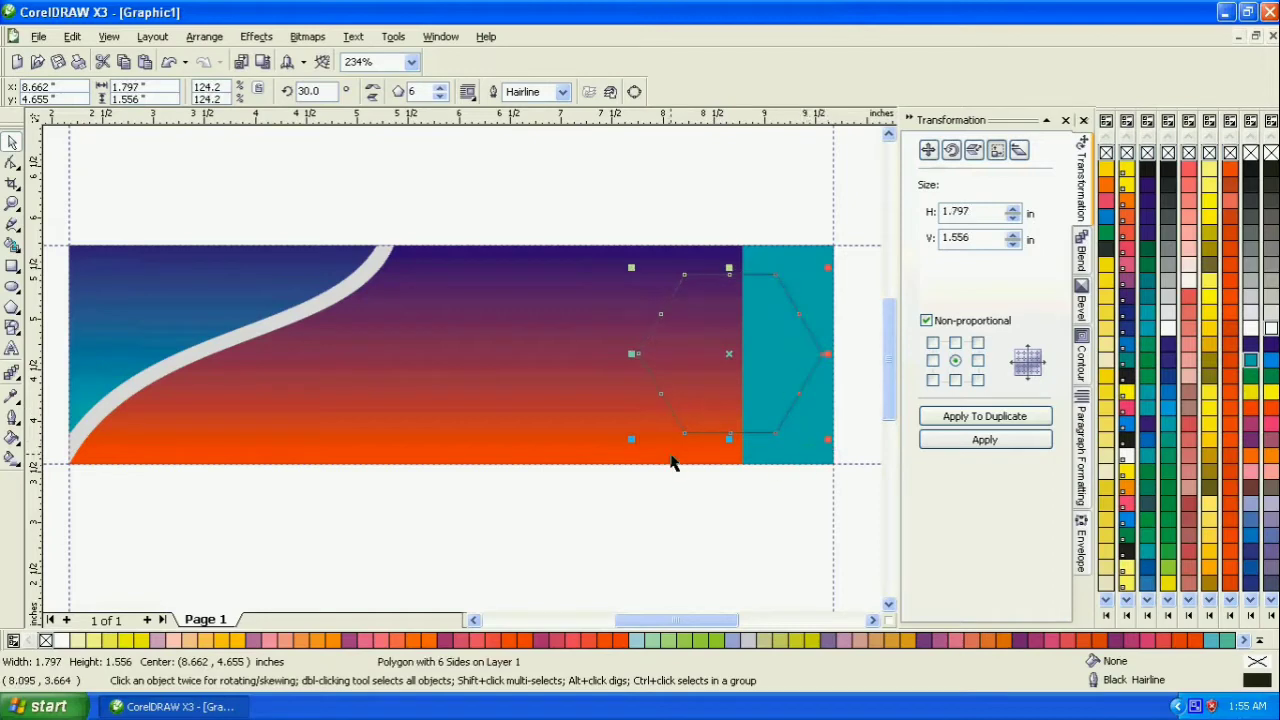
- Align the hexagon and the teal rectangle on their vertical centers
{"action": "left_click", "coordinate": [780, 330], "text": "shift"}
{"action": "left_click", "coordinate": [635, 91]}
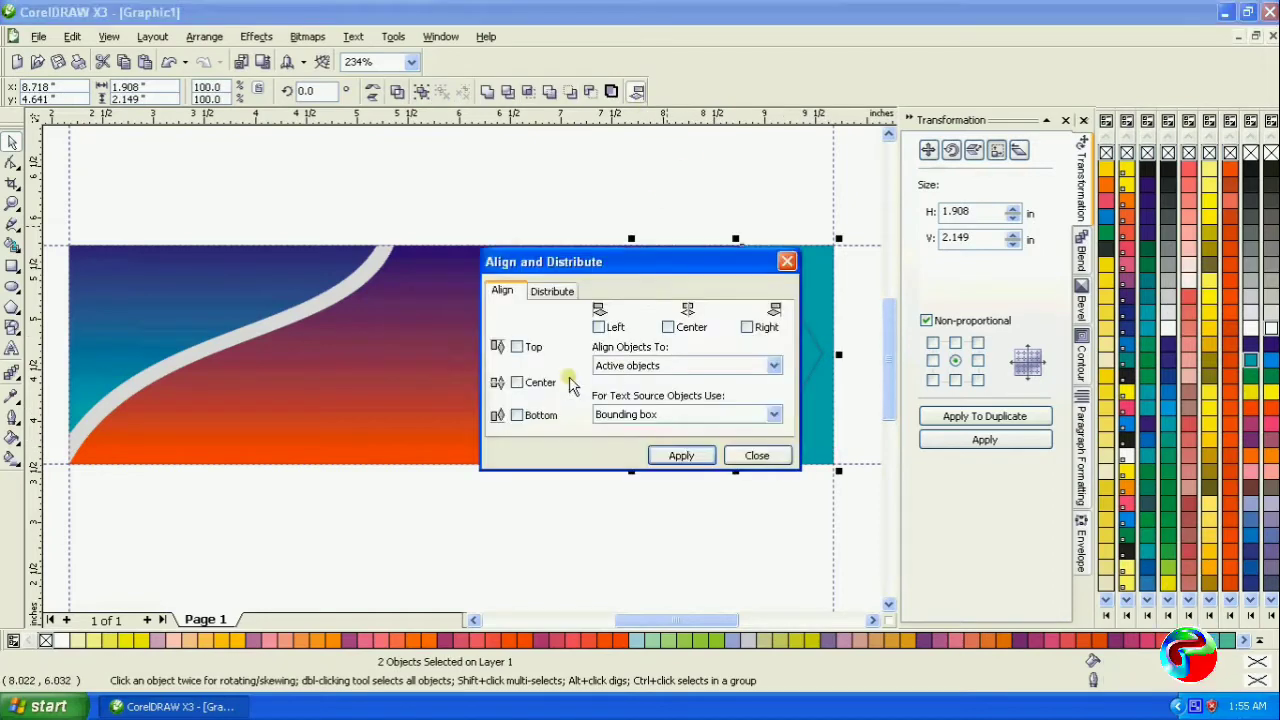
{"action": "left_click", "coordinate": [520, 382]}
{"action": "left_click", "coordinate": [678, 455]}
{"action": "left_click", "coordinate": [752, 457]}
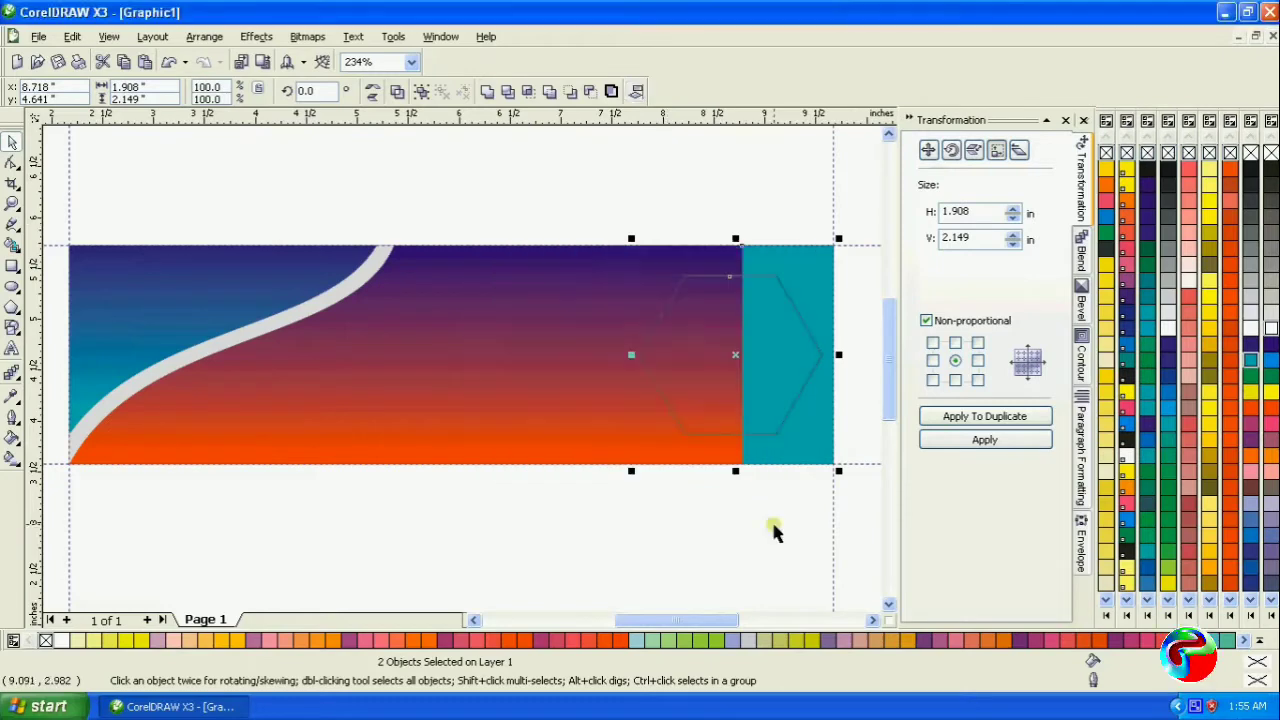
{"action": "left_click", "coordinate": [771, 519]}
- Fill the hexagon with 10% Black and remove its outline
{"action": "left_click", "coordinate": [717, 342]}
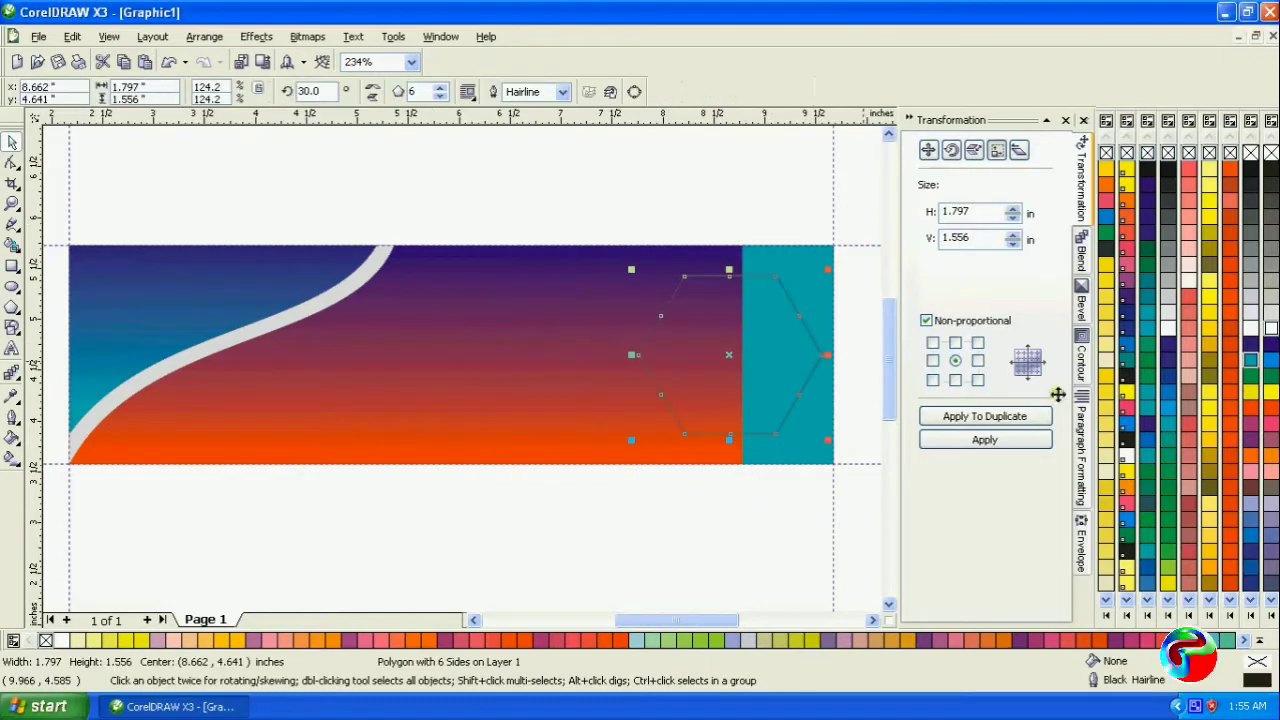
{"action": "left_click", "coordinate": [1250, 318]}
{"action": "left_click", "coordinate": [660, 526]}
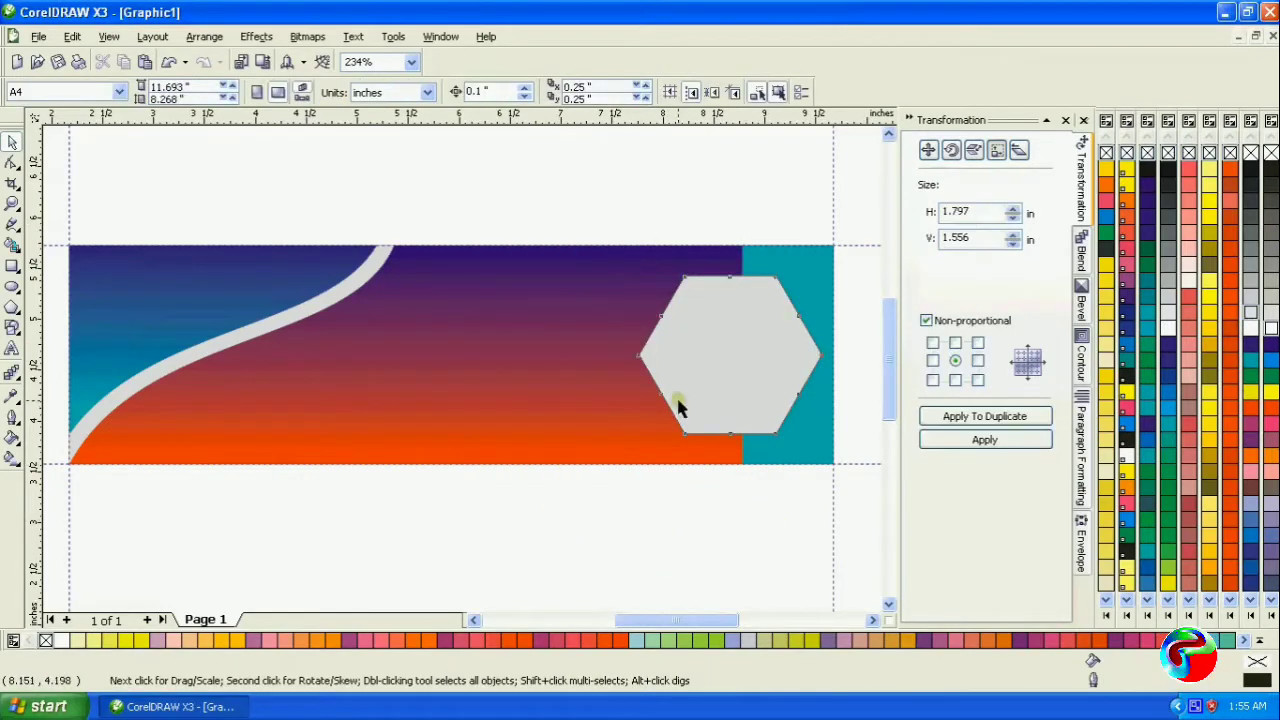
{"action": "left_click", "coordinate": [678, 407]}
{"action": "left_click", "coordinate": [695, 528]}
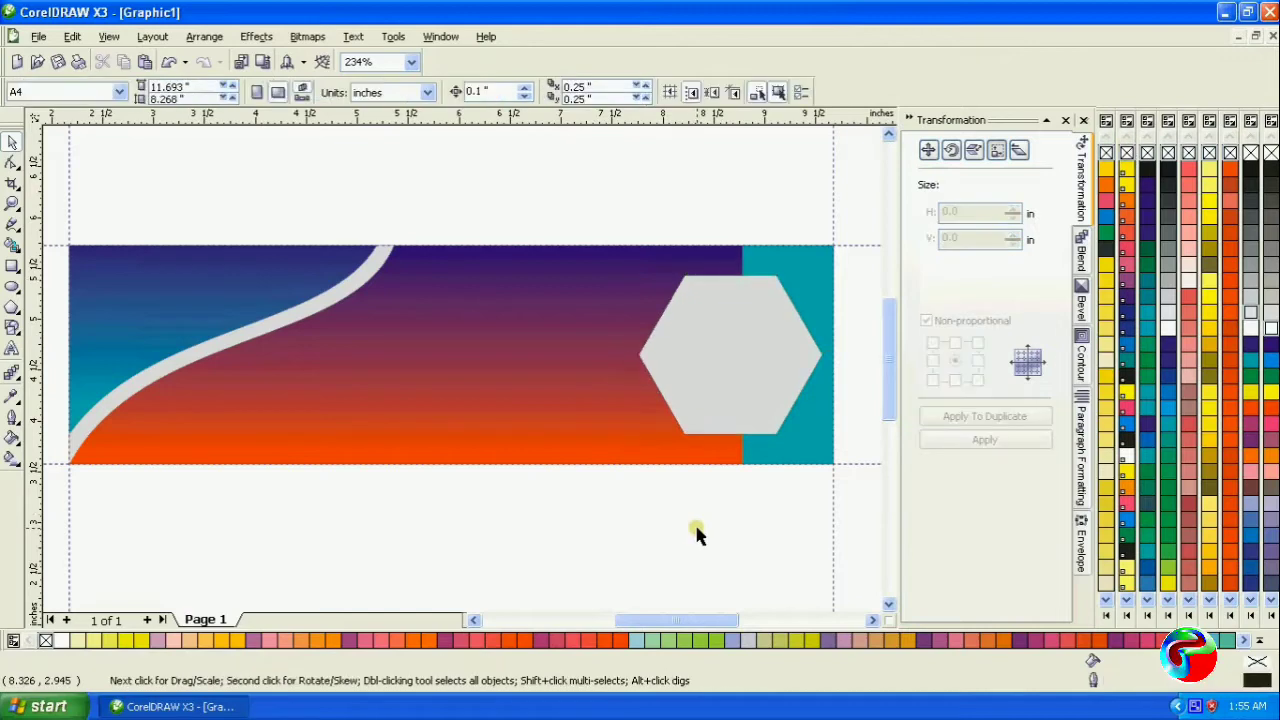
- Add artistic text in the middle of the banner on three lines: "Mahamaya", "AGARBATTI" and "INCENSE STICKS"
{"action": "left_click", "coordinate": [12, 349]}
{"action": "left_click", "coordinate": [376, 340]}
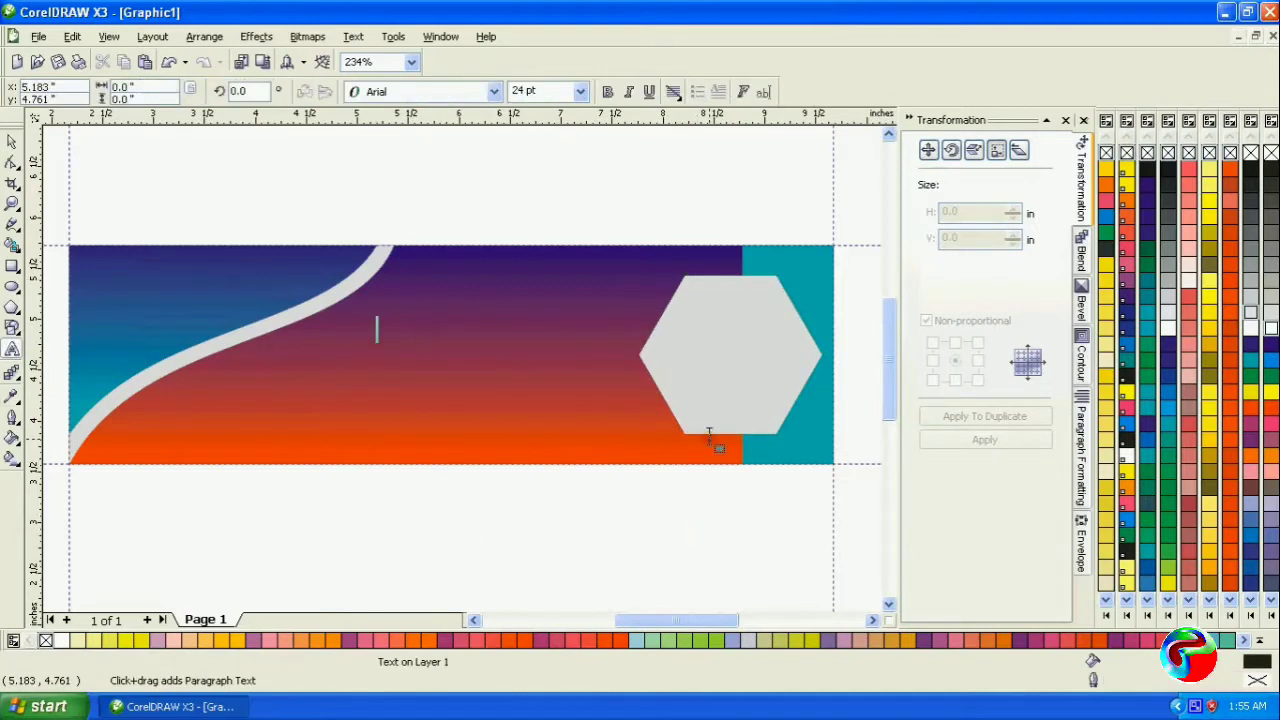
{"action": "type", "text": "Mahamaya"}
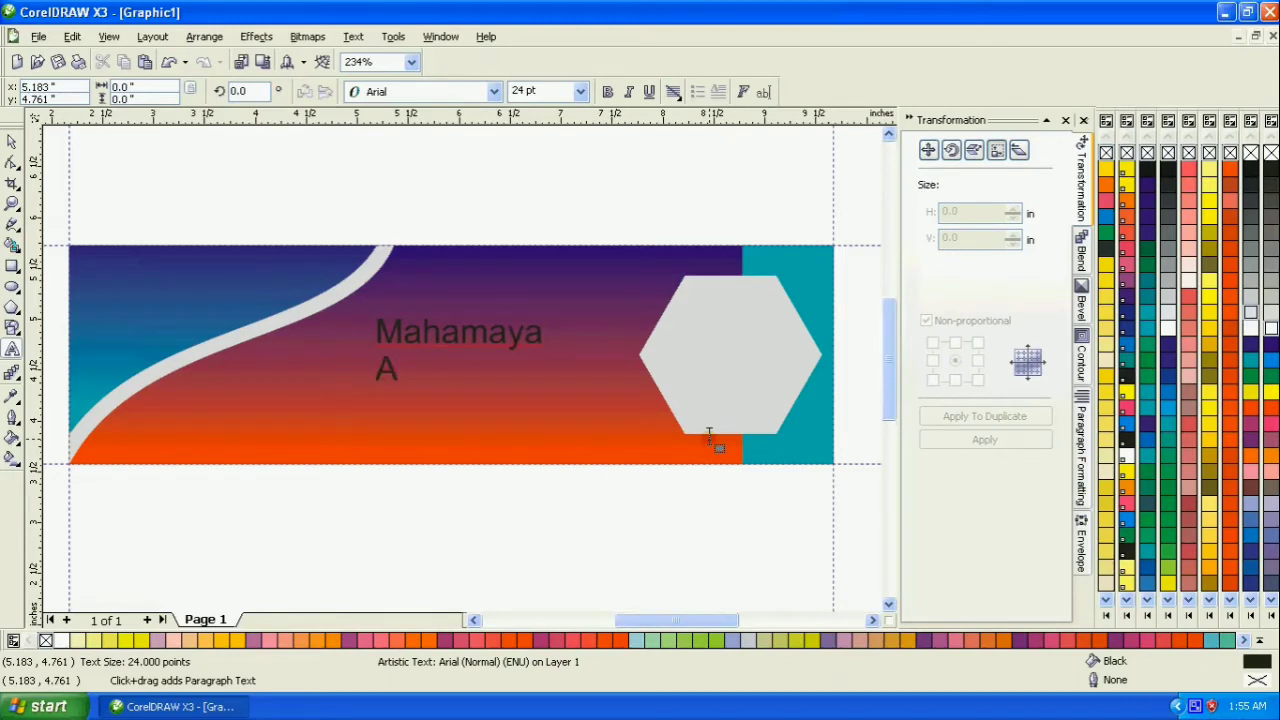
{"action": "type", "text": "ARBA"}
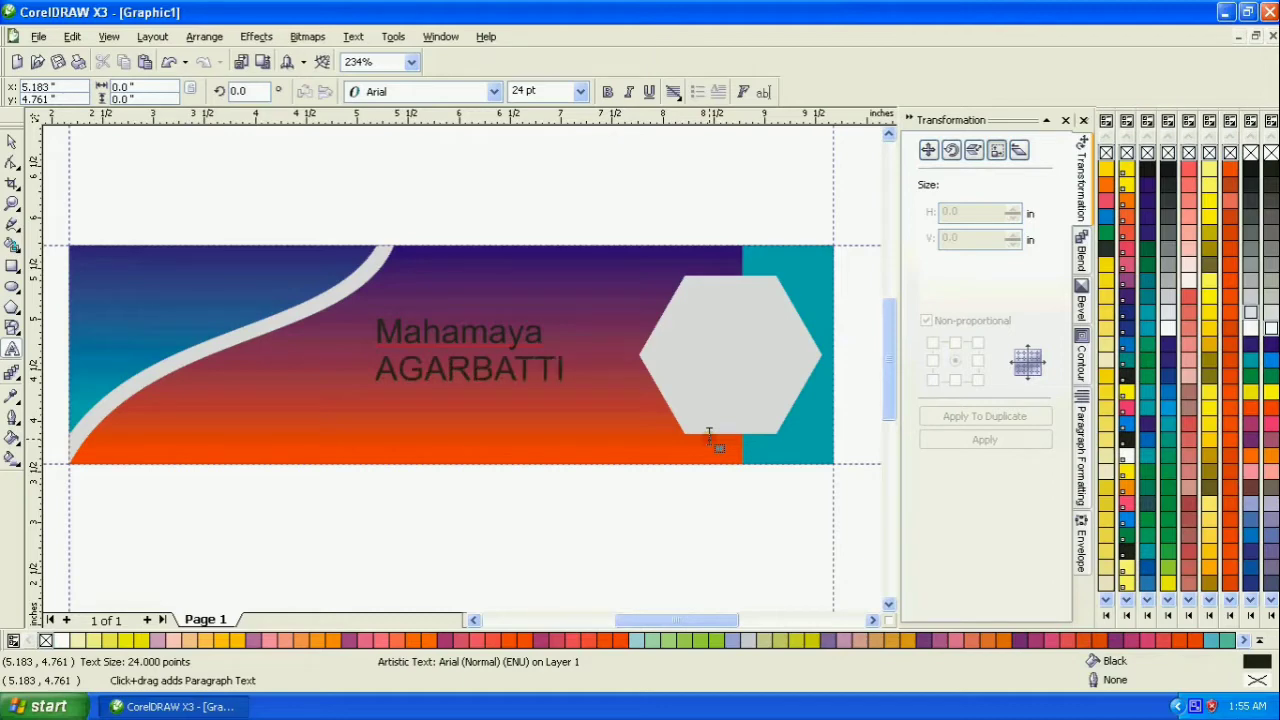
{"action": "type", "text": "TTI"}
{"action": "key", "text": "Return"}
{"action": "type", "text": "INCEN"}
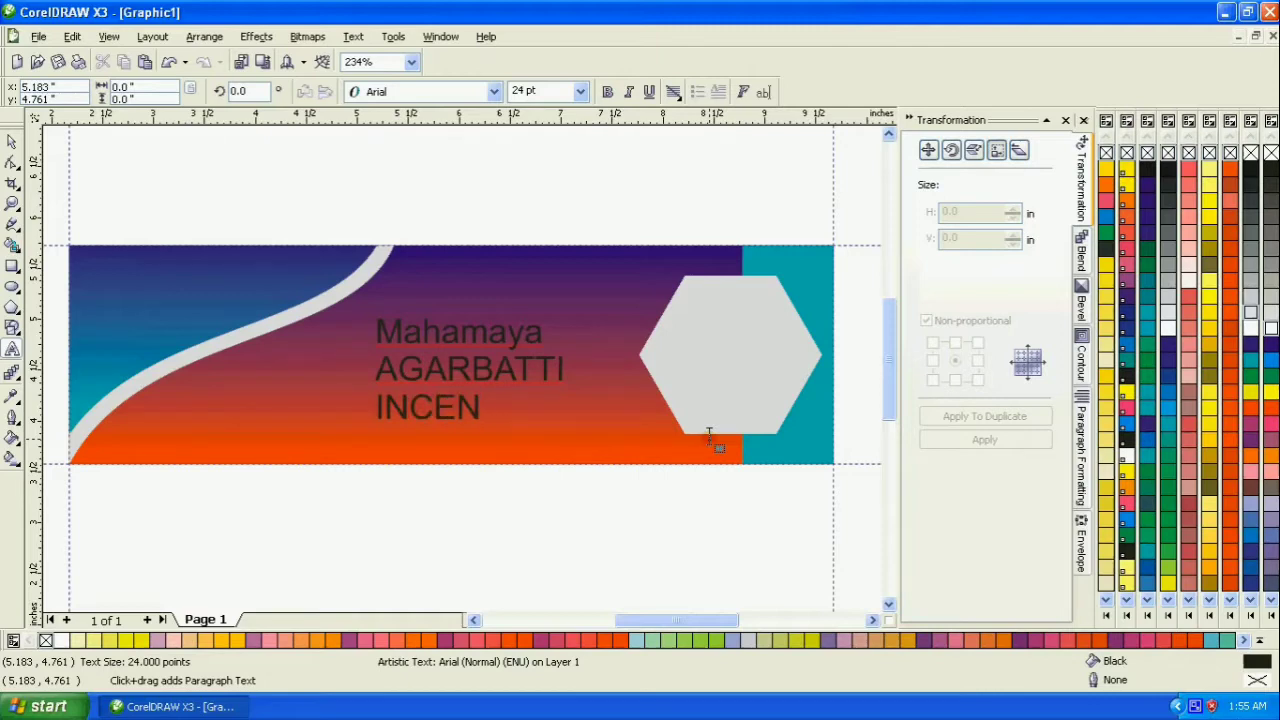
{"action": "type", "text": "SE STICKS"}
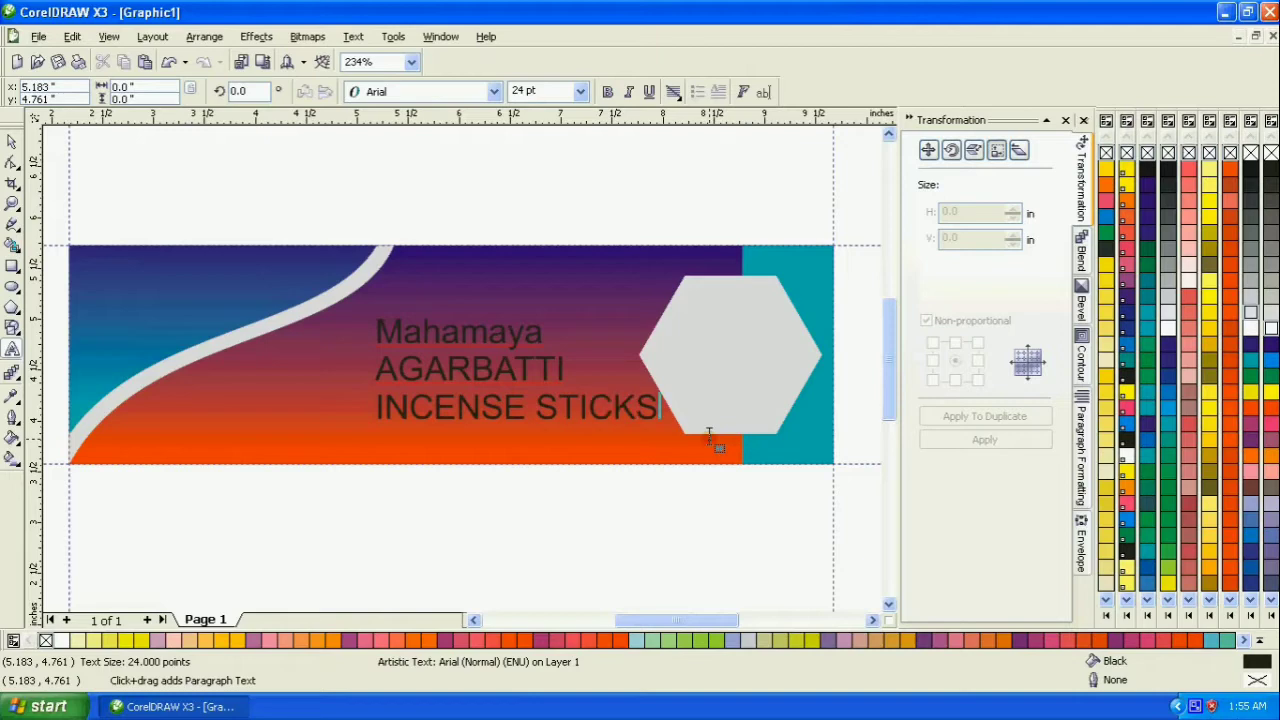
- Cut the "Mahamaya" and "AGARBATTI" lines from the text and paste them as a separate text object
{"action": "left_click_drag", "start_coordinate": [560, 371], "coordinate": [349, 342]}
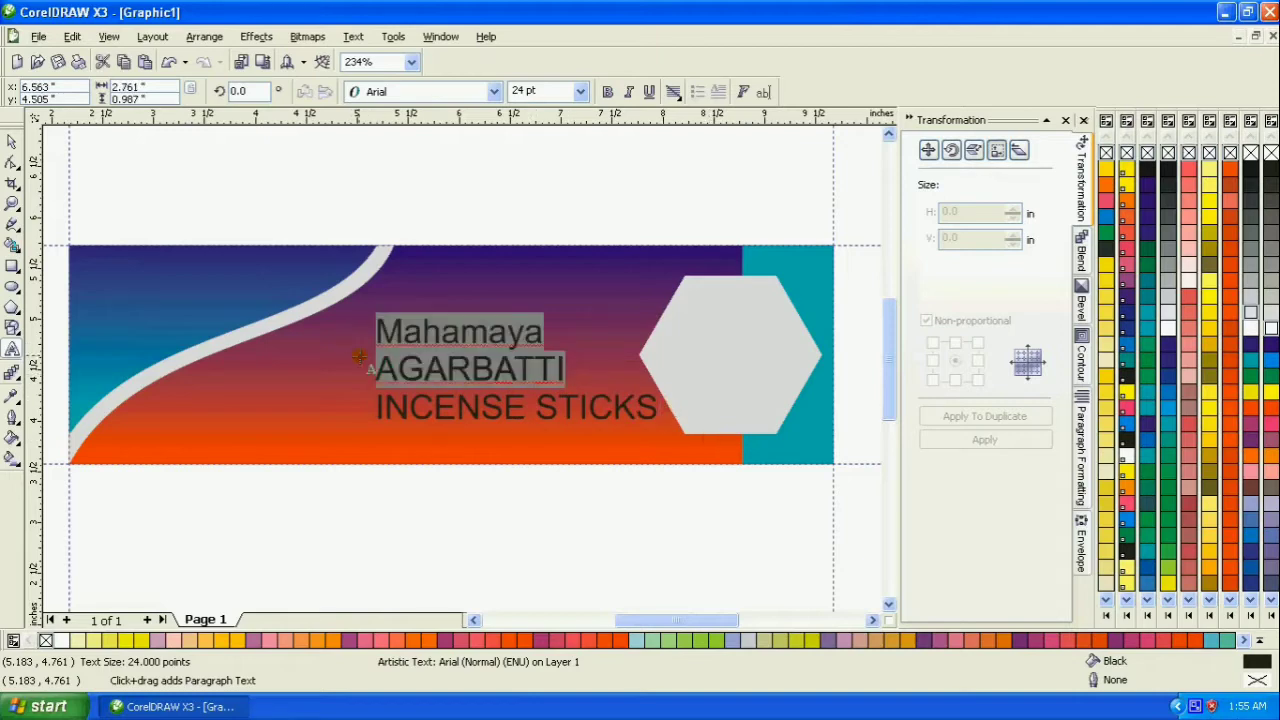
{"action": "key", "text": "ctrl+x"}
{"action": "left_click", "coordinate": [288, 382]}
{"action": "key", "text": "ctrl+v"}
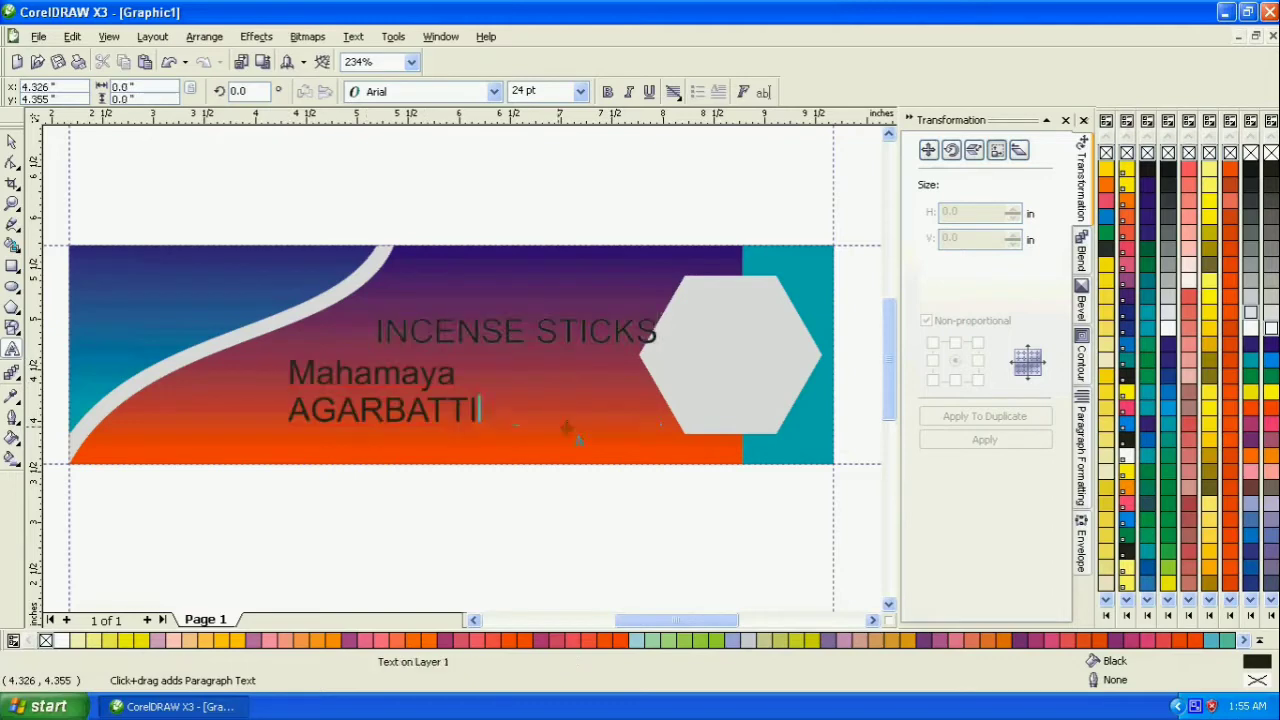
{"action": "key", "text": "ctrl+a"}
- Move "INCENSE STICKS" below the banner and place the "Mahamaya AGARBATTI" text between the curved strip and the hexagon
{"action": "left_click", "coordinate": [12, 142]}
{"action": "left_click", "coordinate": [505, 345]}
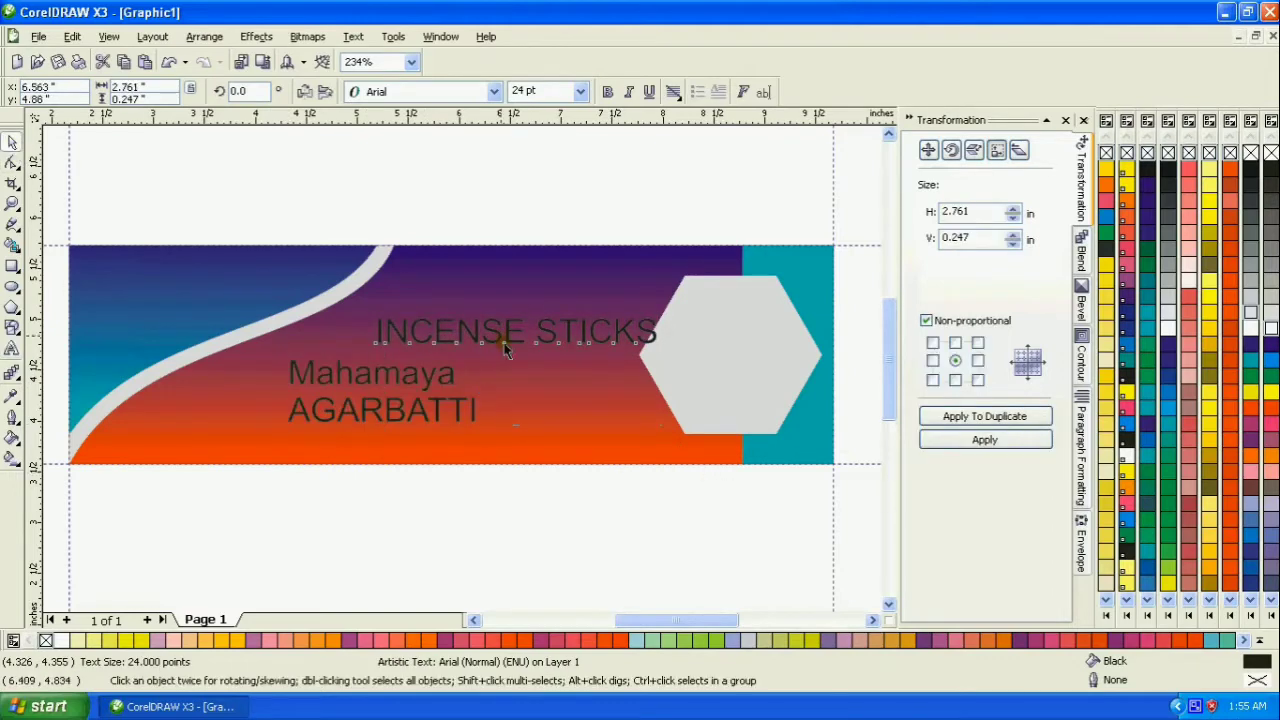
{"action": "left_click_drag", "start_coordinate": [505, 345], "coordinate": [529, 518]}
{"action": "left_click_drag", "start_coordinate": [460, 410], "coordinate": [545, 363]}
- Remove the "AGARBATTI" line from the "Mahamaya" text and paste it below as a separate text object
{"action": "left_click", "coordinate": [12, 348]}
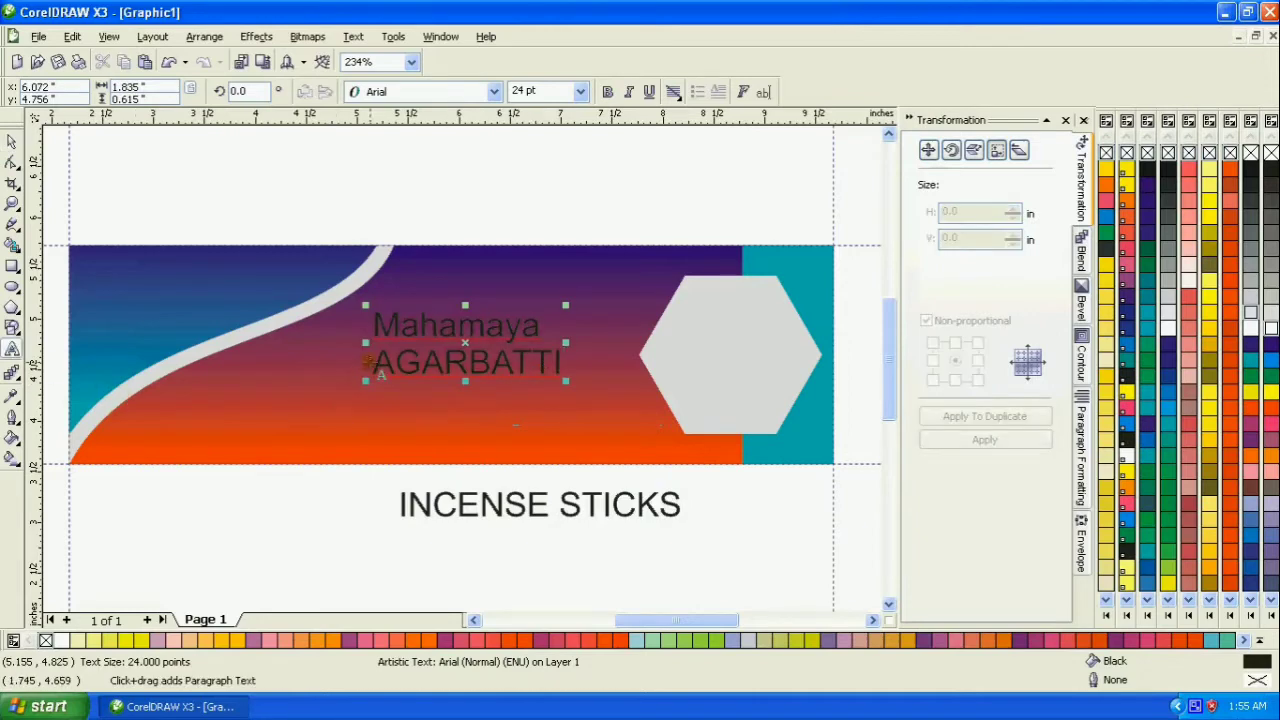
{"action": "left_click_drag", "start_coordinate": [378, 363], "coordinate": [616, 372]}
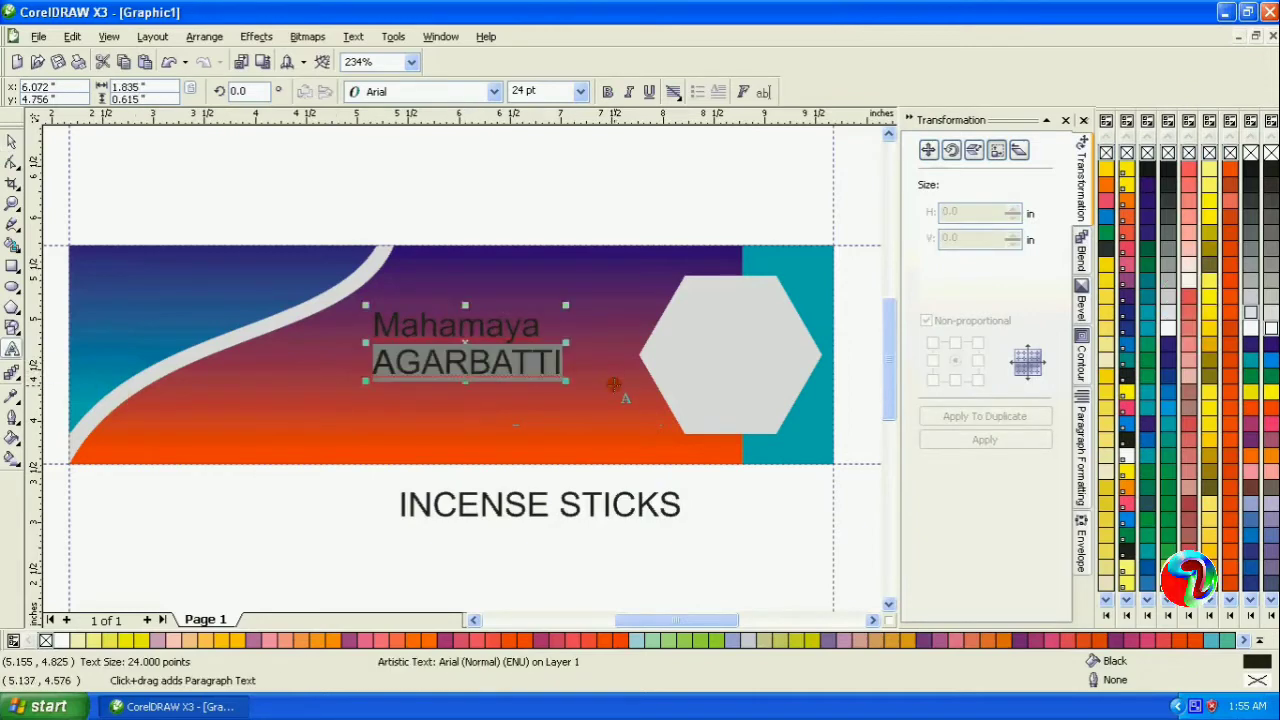
{"action": "key", "text": "Delete"}
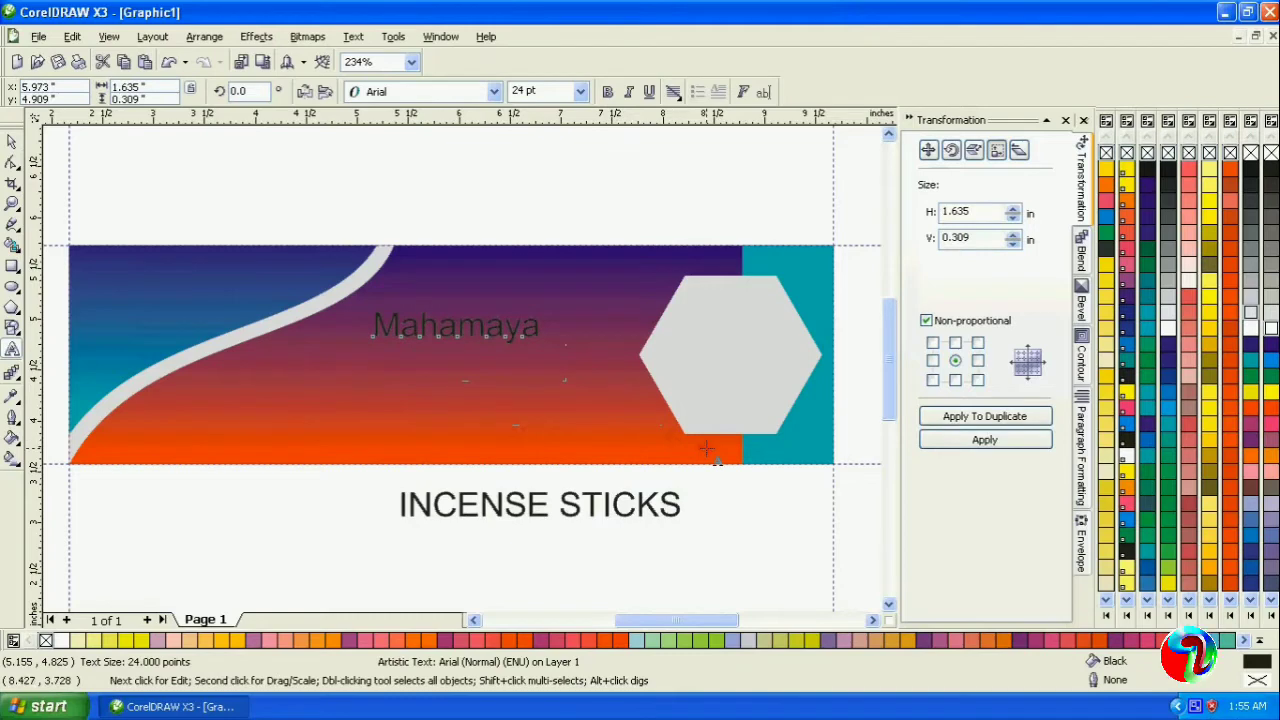
{"action": "left_click", "coordinate": [360, 398]}
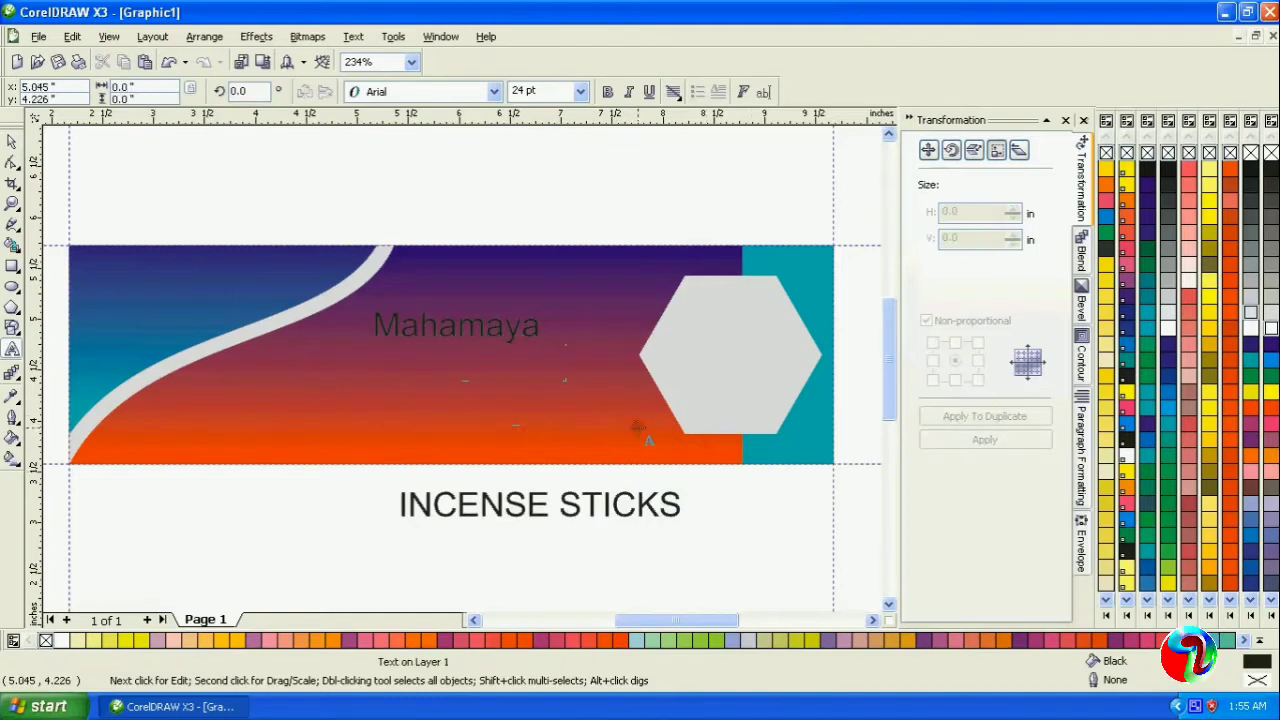
{"action": "key", "text": "ctrl+v"}
{"action": "key", "text": "ctrl+a"}
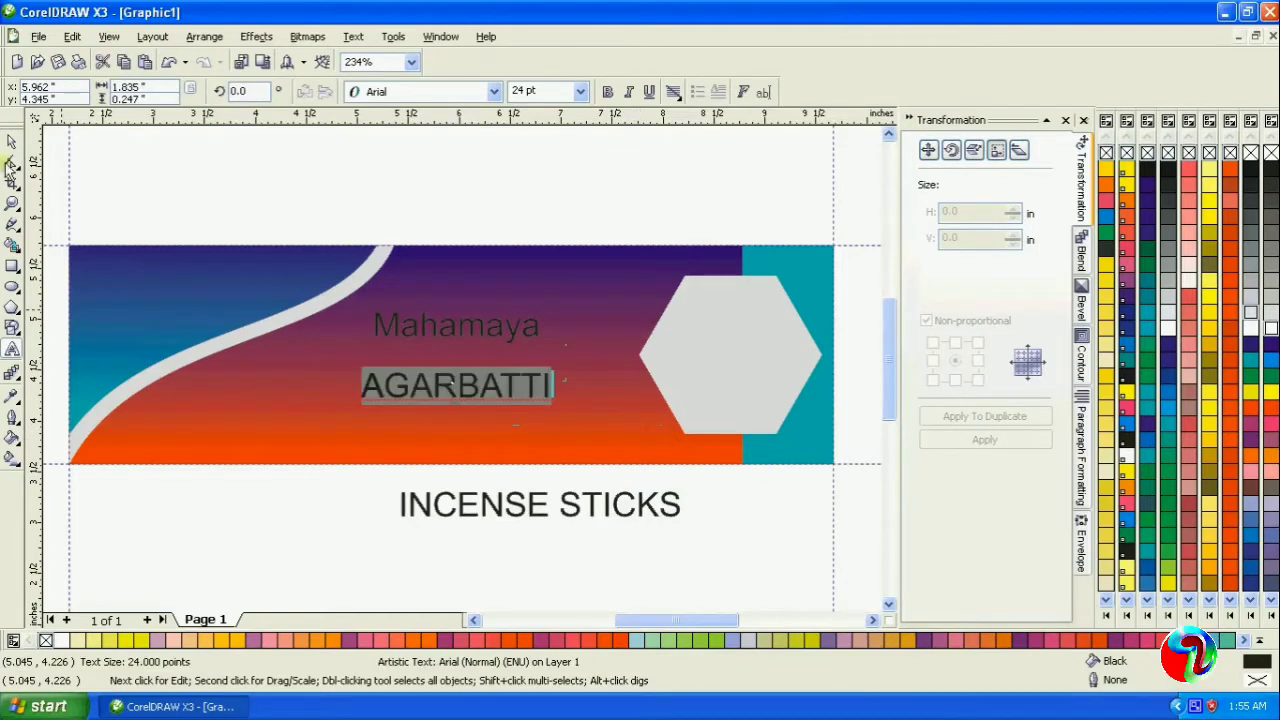
- Set the "AGARBATTI" text to 10 pt and move it under the right half of "Mahamaya"
{"action": "left_click", "coordinate": [11, 143]}
{"action": "left_click", "coordinate": [580, 91]}
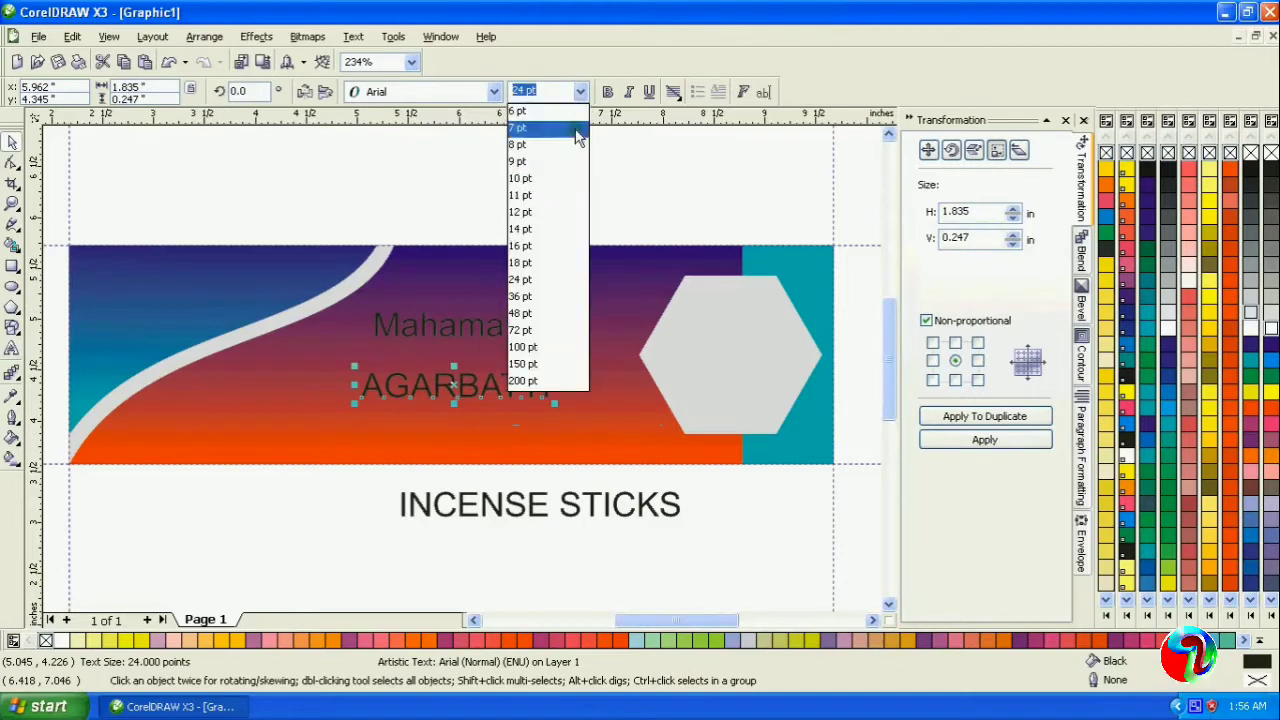
{"action": "left_click", "coordinate": [560, 180]}
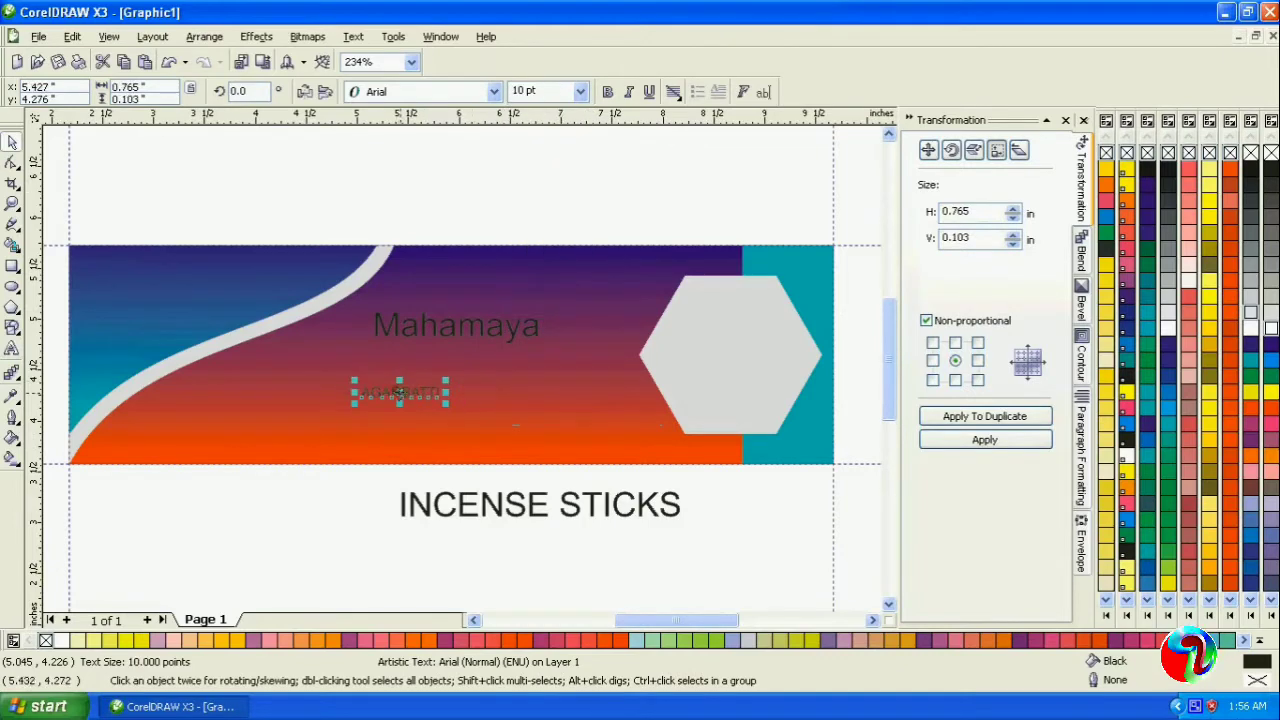
{"action": "left_click_drag", "start_coordinate": [400, 392], "coordinate": [513, 383]}
- Set the "Mahamaya" text in the Arenski font, in white and at about 40 pt
{"action": "left_click", "coordinate": [511, 326]}
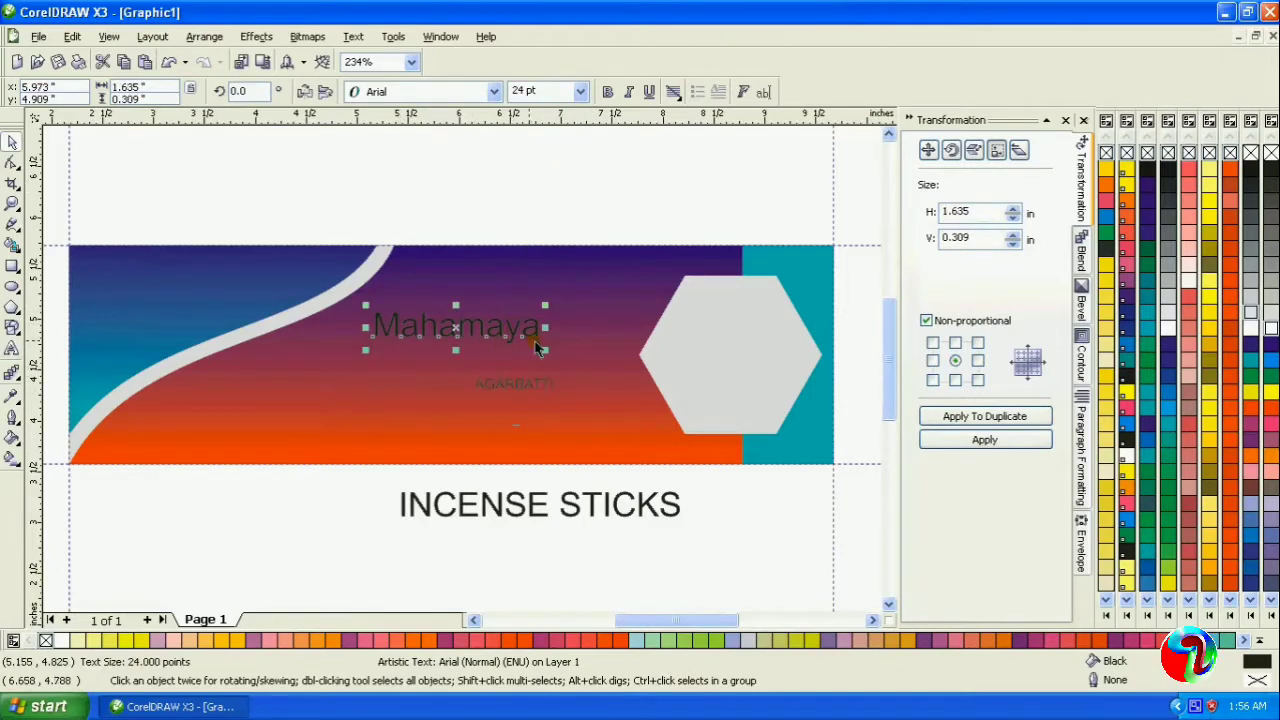
{"action": "left_click", "coordinate": [440, 93]}
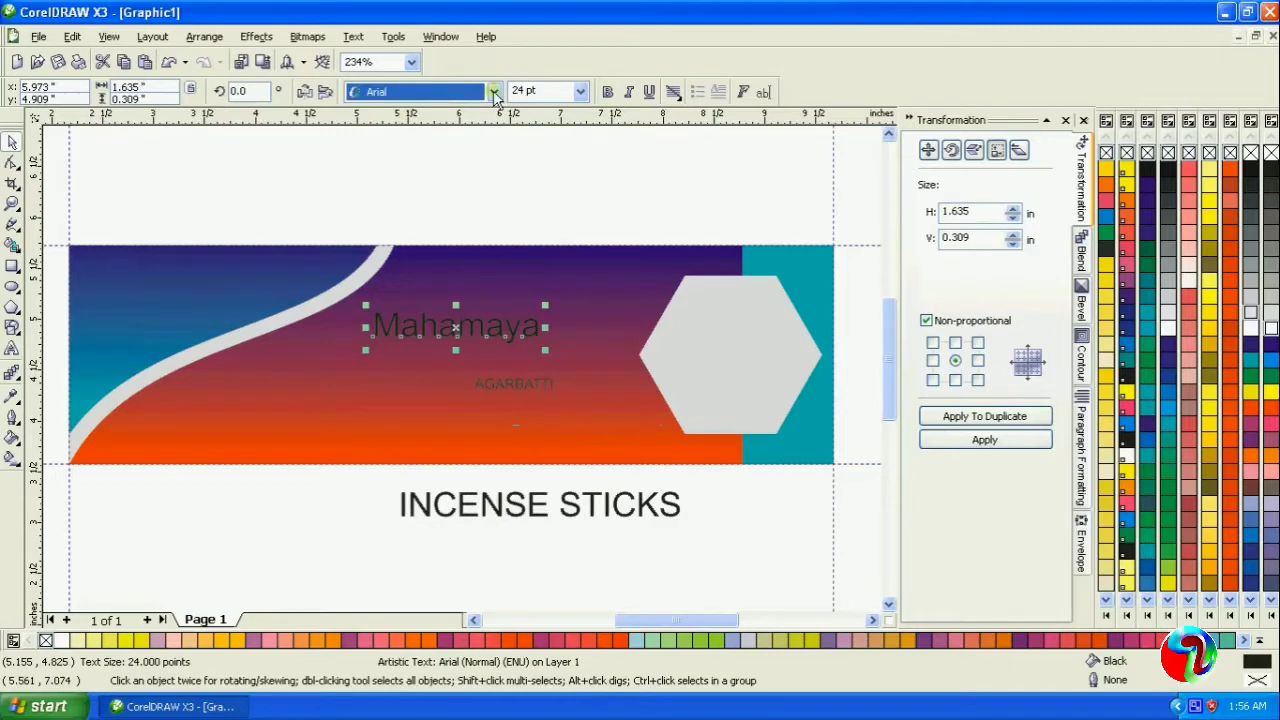
{"action": "key", "text": "Down"}
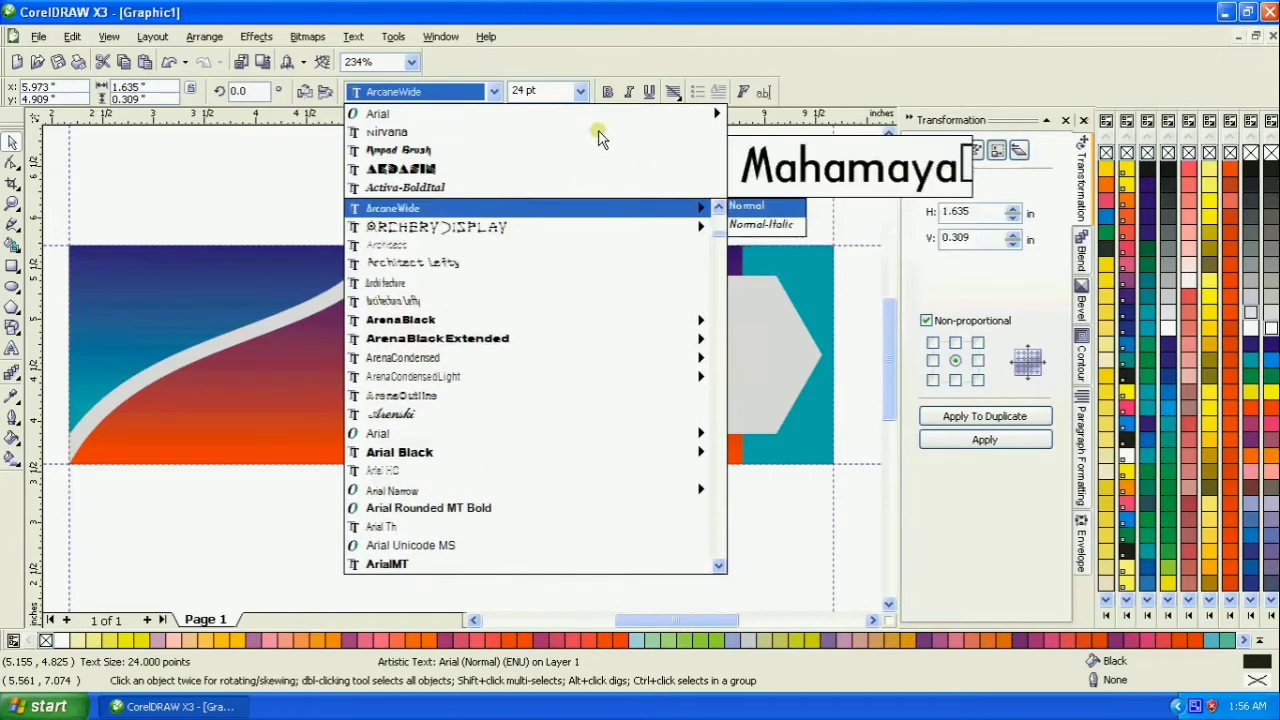
{"action": "key", "text": "Escape"}
{"action": "left_click", "coordinate": [494, 91]}
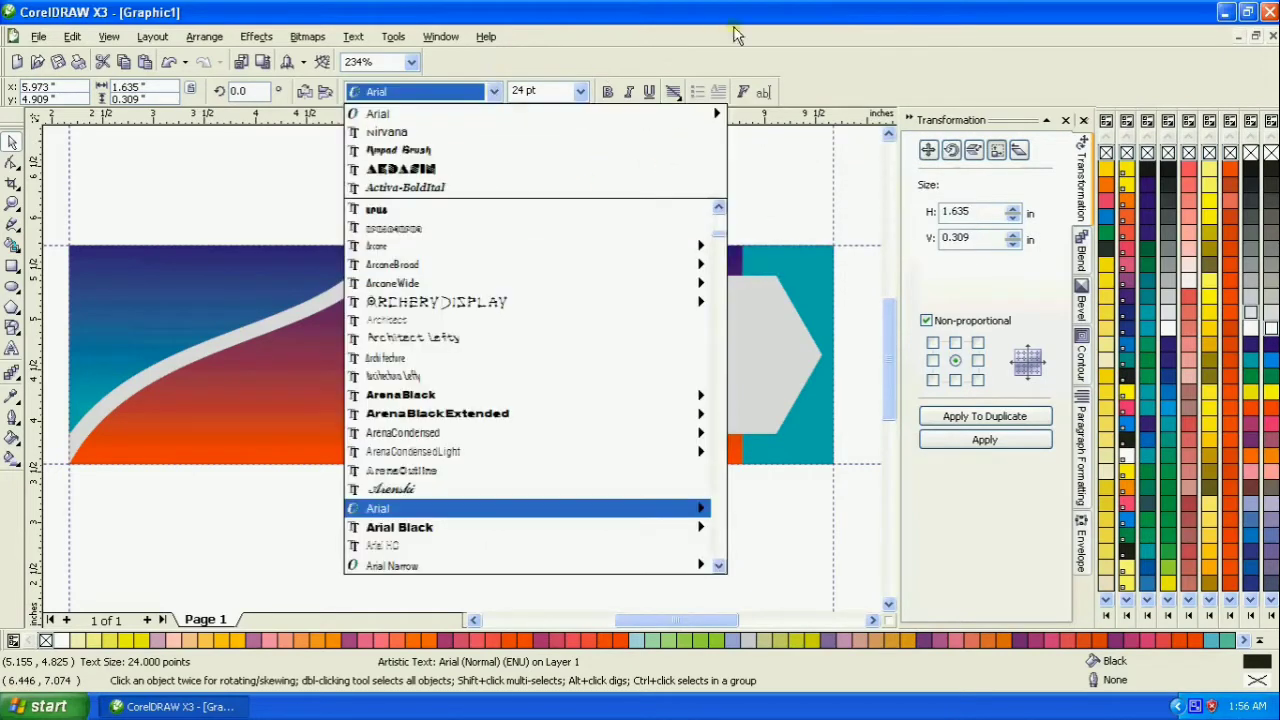
{"action": "key", "text": "Up"}
{"action": "key", "text": "Up"}
{"action": "key", "text": "Up"}
{"action": "key", "text": "Up"}
{"action": "key", "text": "Up"}
{"action": "key", "text": "Up"}
{"action": "key", "text": "Up"}
{"action": "key", "text": "Up"}
{"action": "key", "text": "Up"}
{"action": "key", "text": "Up"}
{"action": "key", "text": "Up"}
{"action": "key", "text": "Up"}
{"action": "key", "text": "Up"}
{"action": "key", "text": "Up"}
{"action": "key", "text": "Up"}
{"action": "key", "text": "Up"}
{"action": "key", "text": "Up"}
{"action": "key", "text": "Up"}
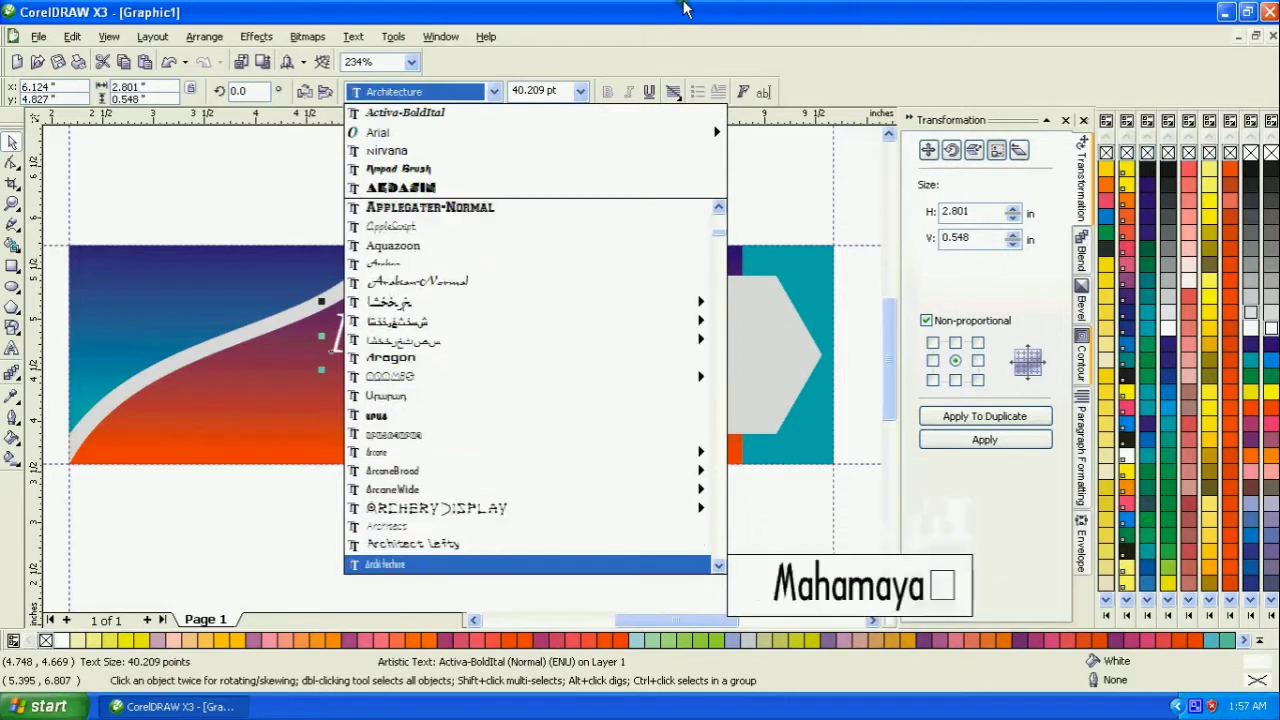
{"action": "key", "text": "Down"}
{"action": "key", "text": "Down"}
{"action": "key", "text": "Down"}
{"action": "key", "text": "Down"}
{"action": "key", "text": "Down"}
{"action": "key", "text": "Down"}
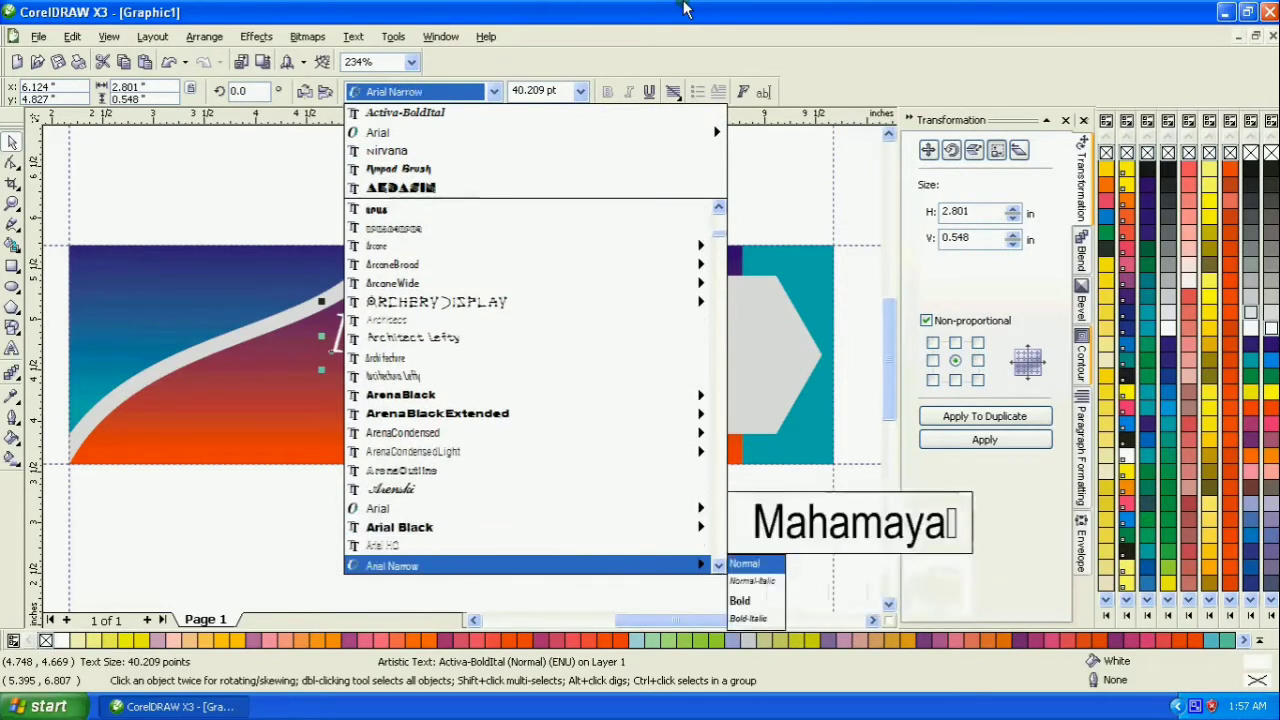
{"action": "key", "text": "Up"}
{"action": "key", "text": "Up"}
{"action": "key", "text": "Up"}
{"action": "key", "text": "Up"}
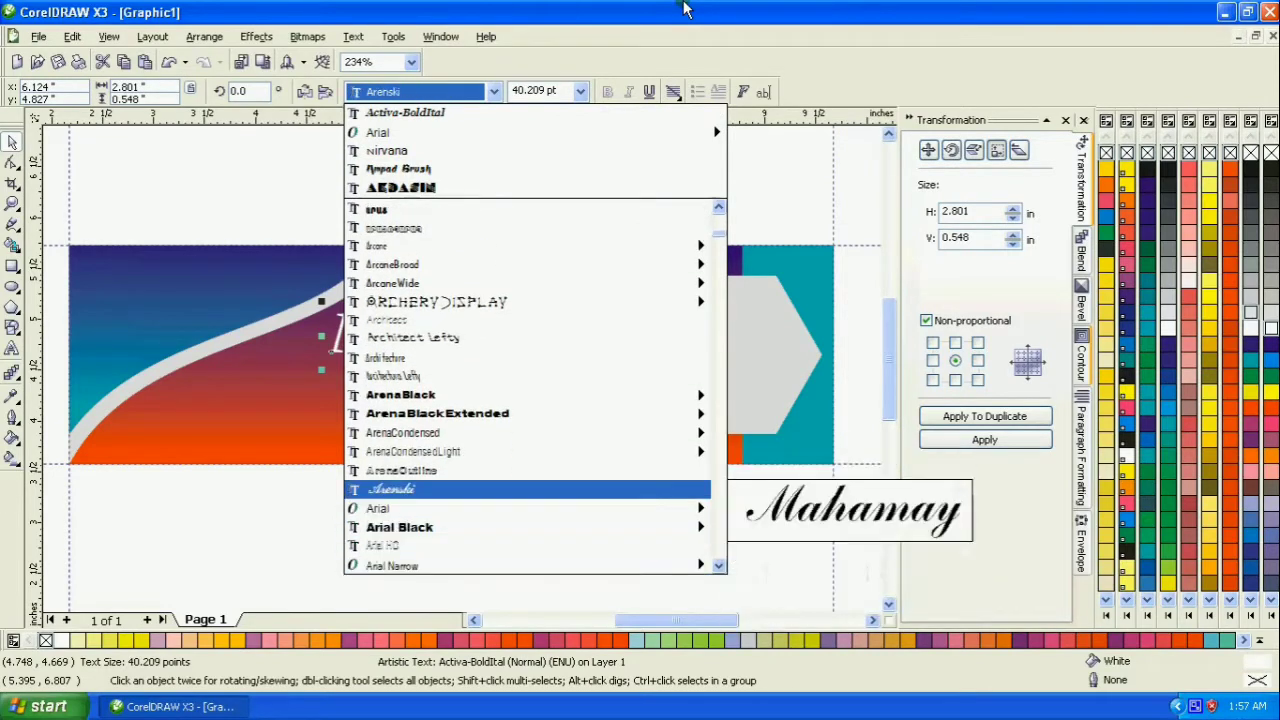
{"action": "key", "text": "Return"}
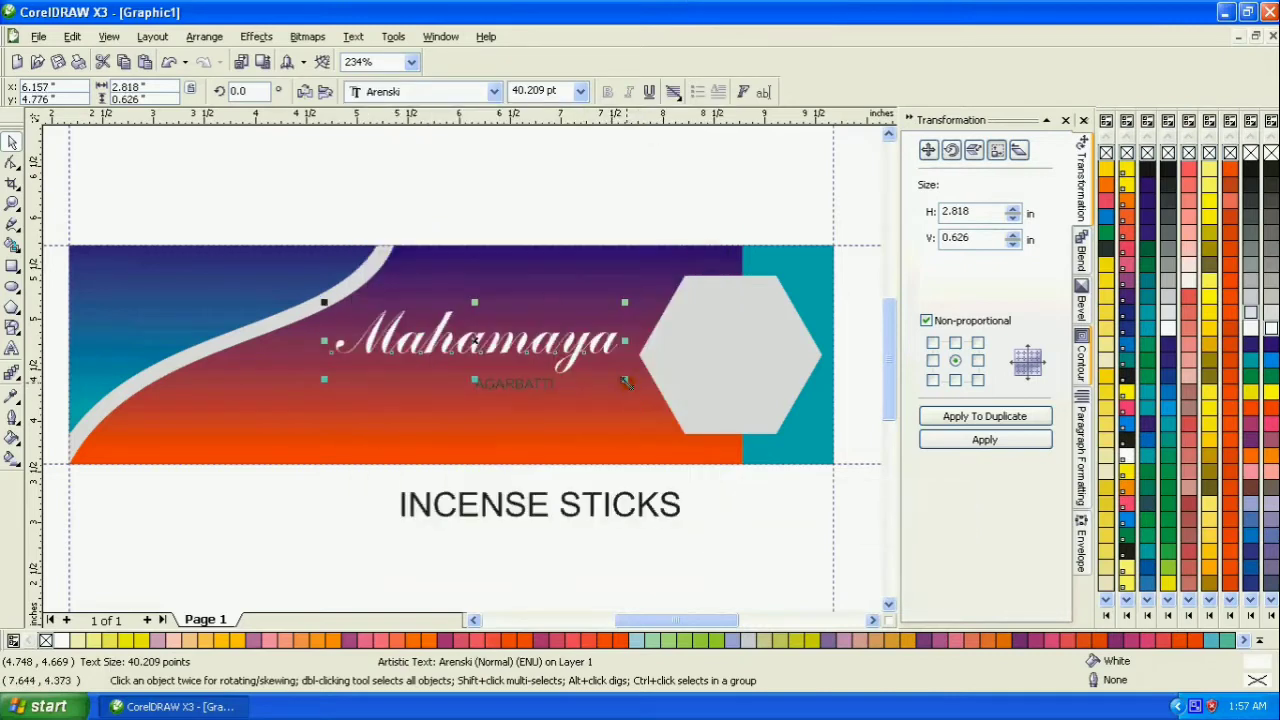
- Enlarge the "Mahamaya" text to about 44 pt and shift it slightly toward the curved strip
{"action": "left_click_drag", "start_coordinate": [625, 381], "coordinate": [638, 383]}
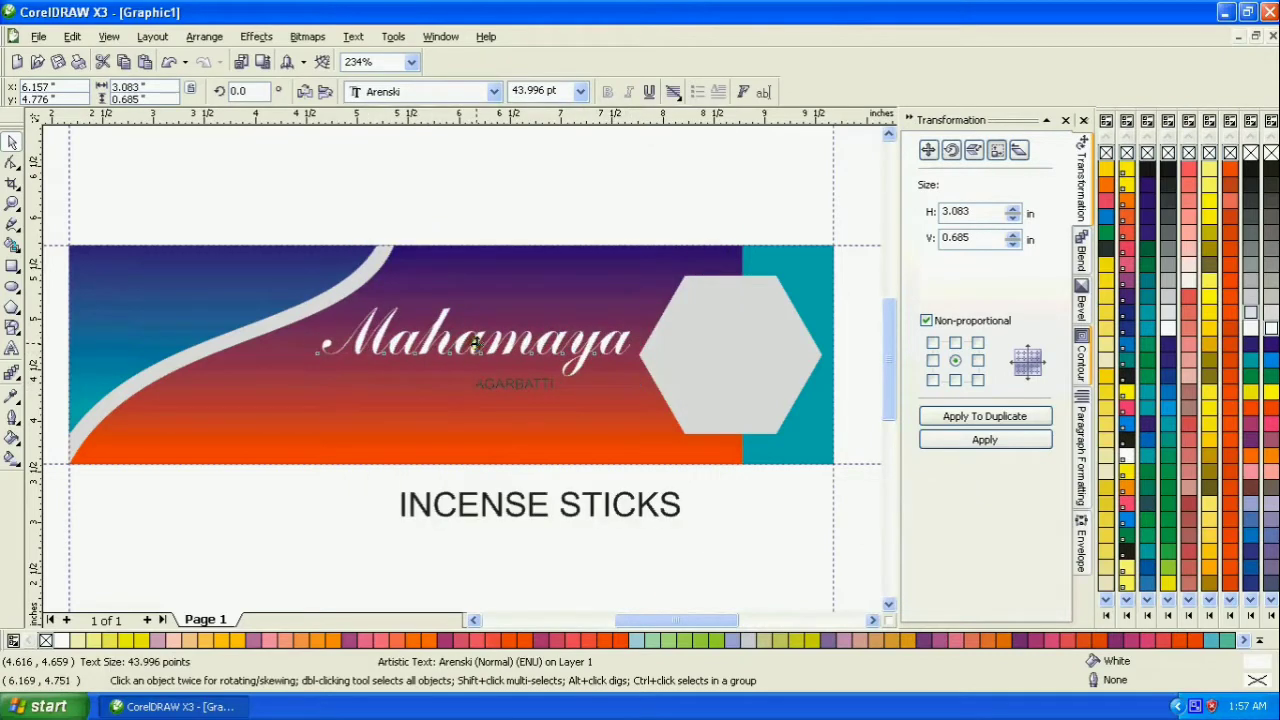
{"action": "left_click_drag", "start_coordinate": [476, 343], "coordinate": [461, 343]}
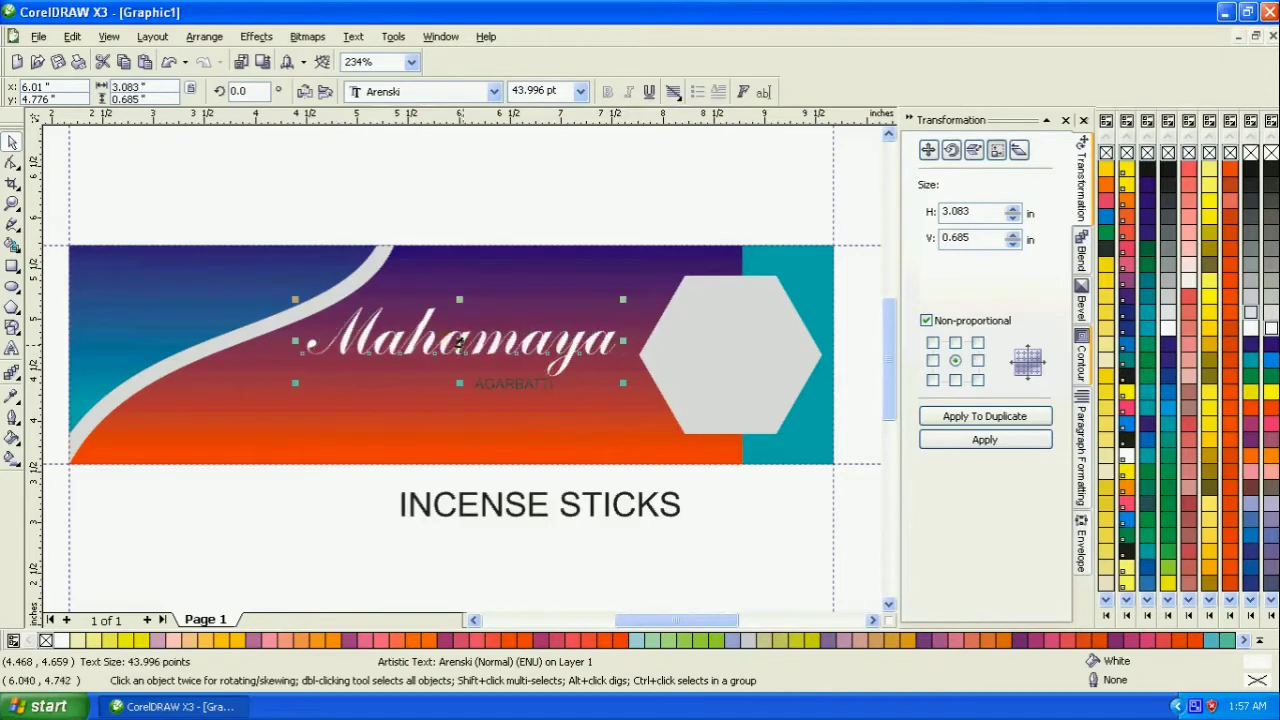
{"action": "right_click", "coordinate": [1251, 314]}
{"action": "left_click", "coordinate": [489, 176]}
- Fill the "AGARBATTI" text with white, make it bold and tuck it directly beneath "Mahamaya"
{"action": "left_click", "coordinate": [505, 382]}
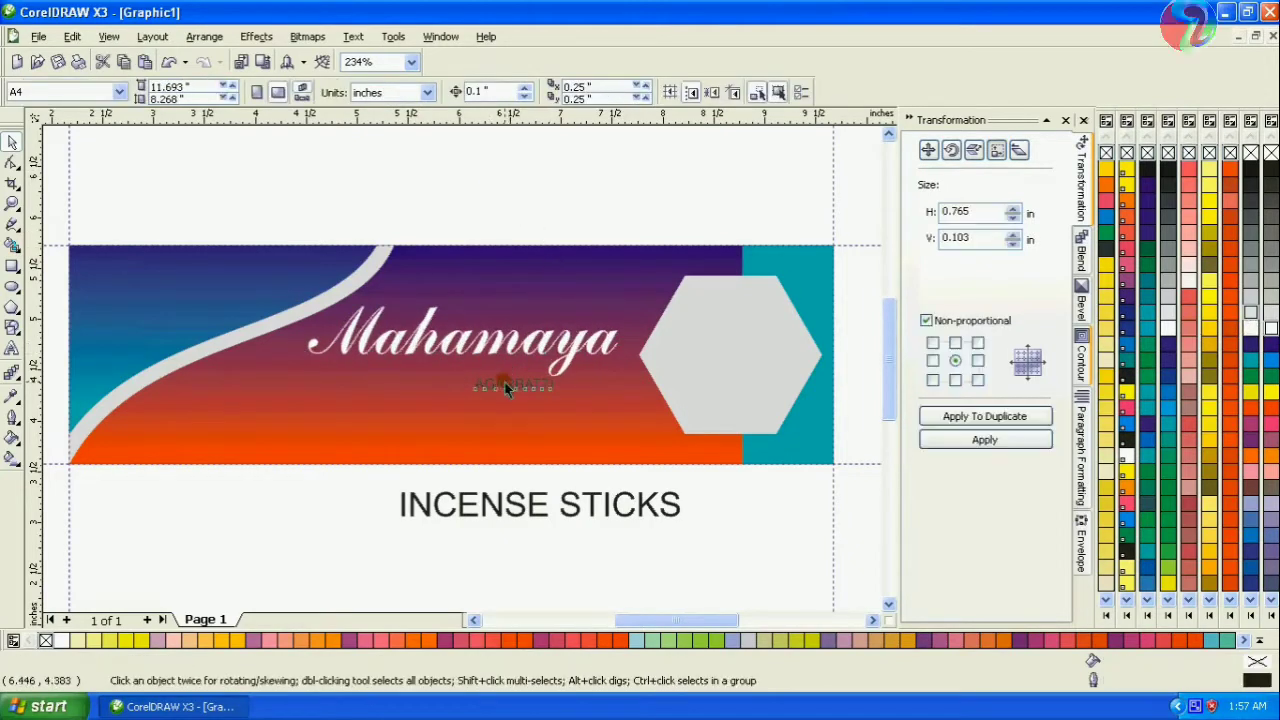
{"action": "left_click", "coordinate": [948, 442]}
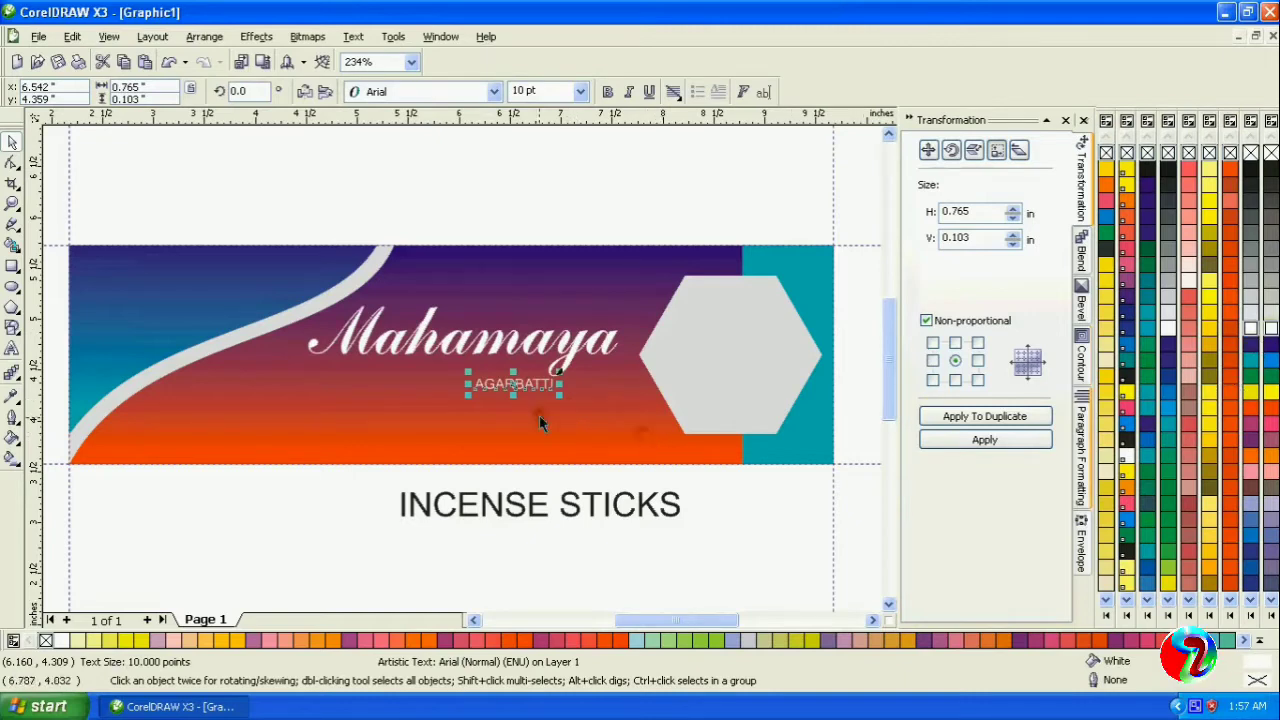
{"action": "left_click", "coordinate": [608, 92]}
{"action": "left_click_drag", "start_coordinate": [522, 386], "coordinate": [505, 366]}
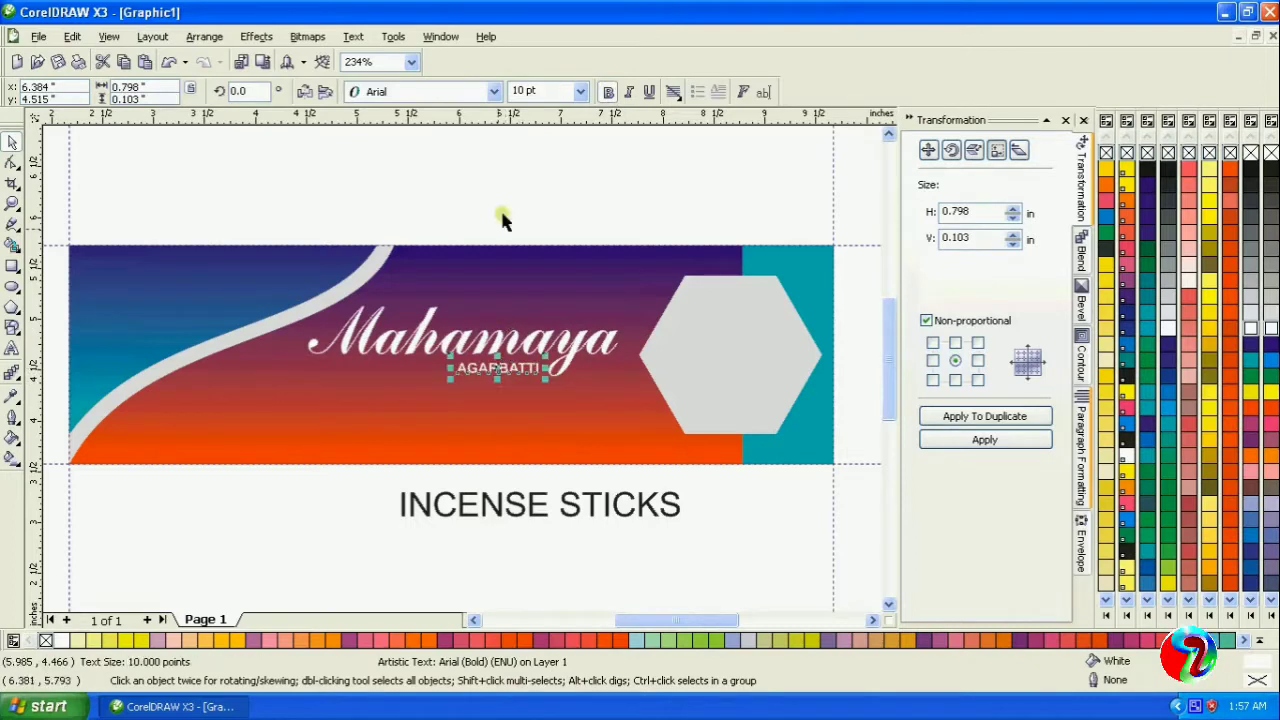
{"action": "left_click", "coordinate": [516, 186]}
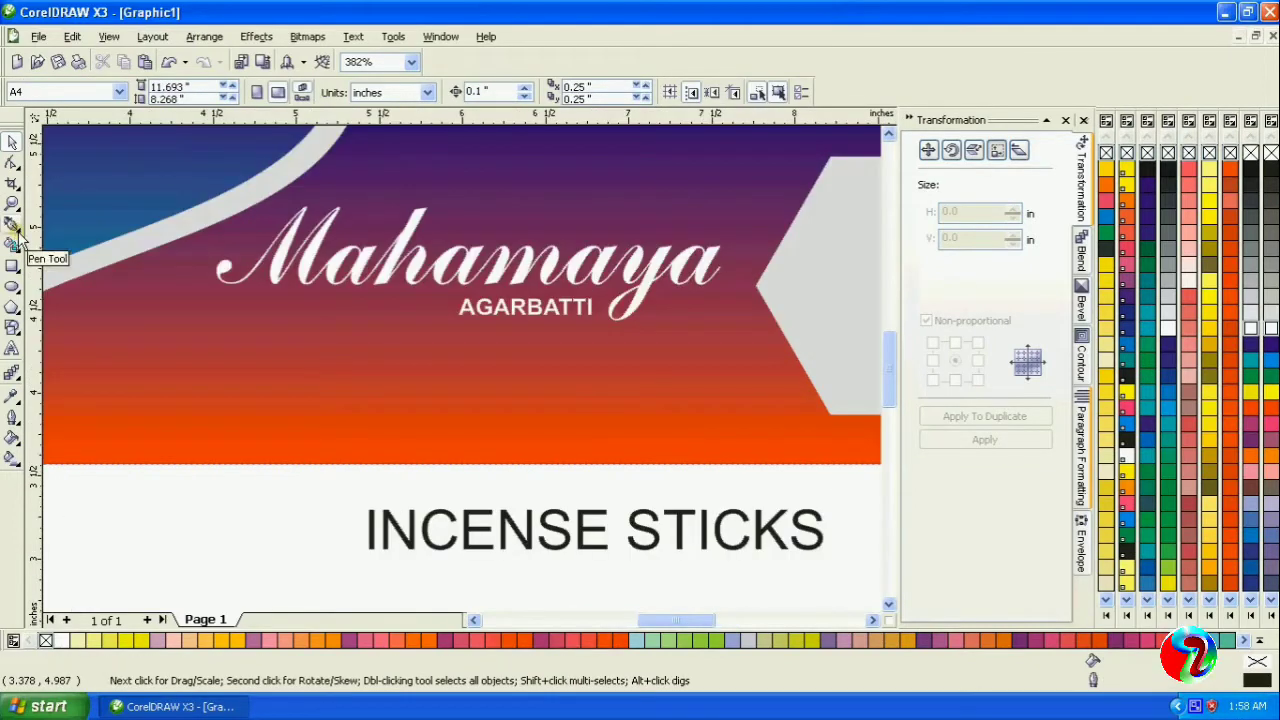
- Draw a thin rectangle about 3.03 × 0.09 in below the "Mahamaya AGARBATTI" text and convert it to curves
{"action": "left_click", "coordinate": [17, 231]}
{"action": "left_click", "coordinate": [13, 266]}
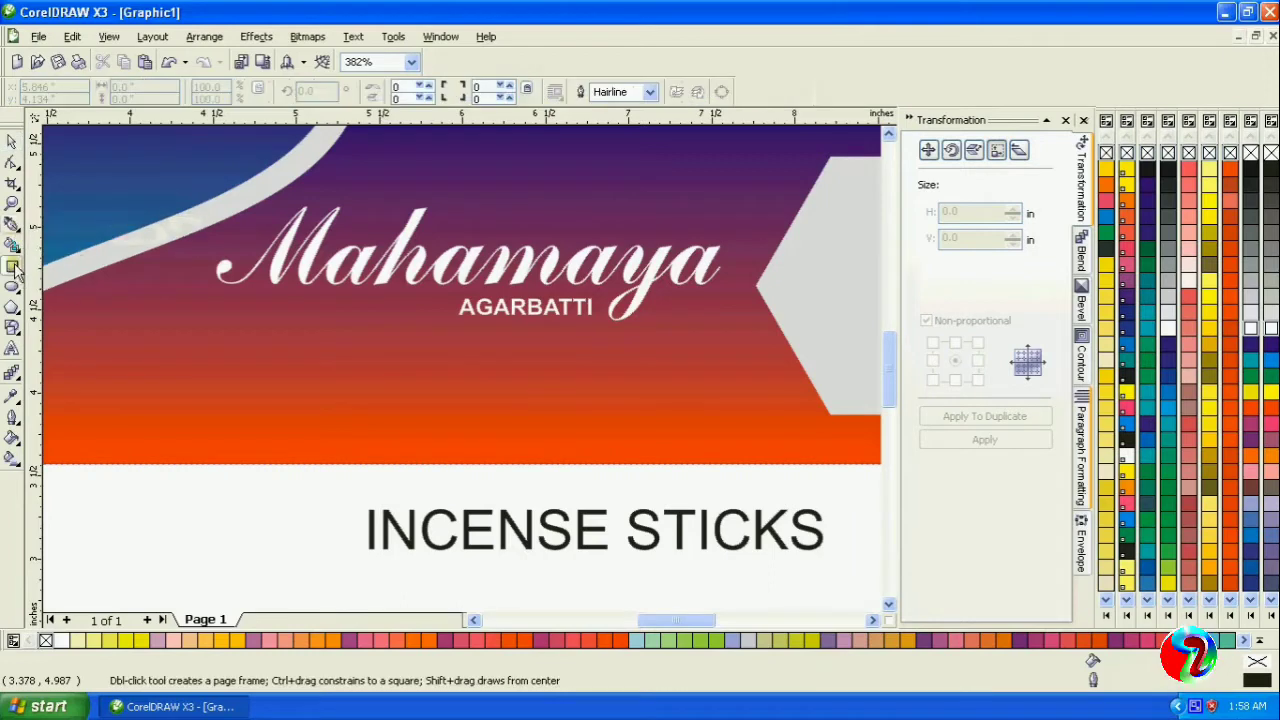
{"action": "left_click_drag", "start_coordinate": [225, 357], "coordinate": [727, 371]}
{"action": "right_click", "coordinate": [714, 365]}
{"action": "left_click", "coordinate": [762, 374]}
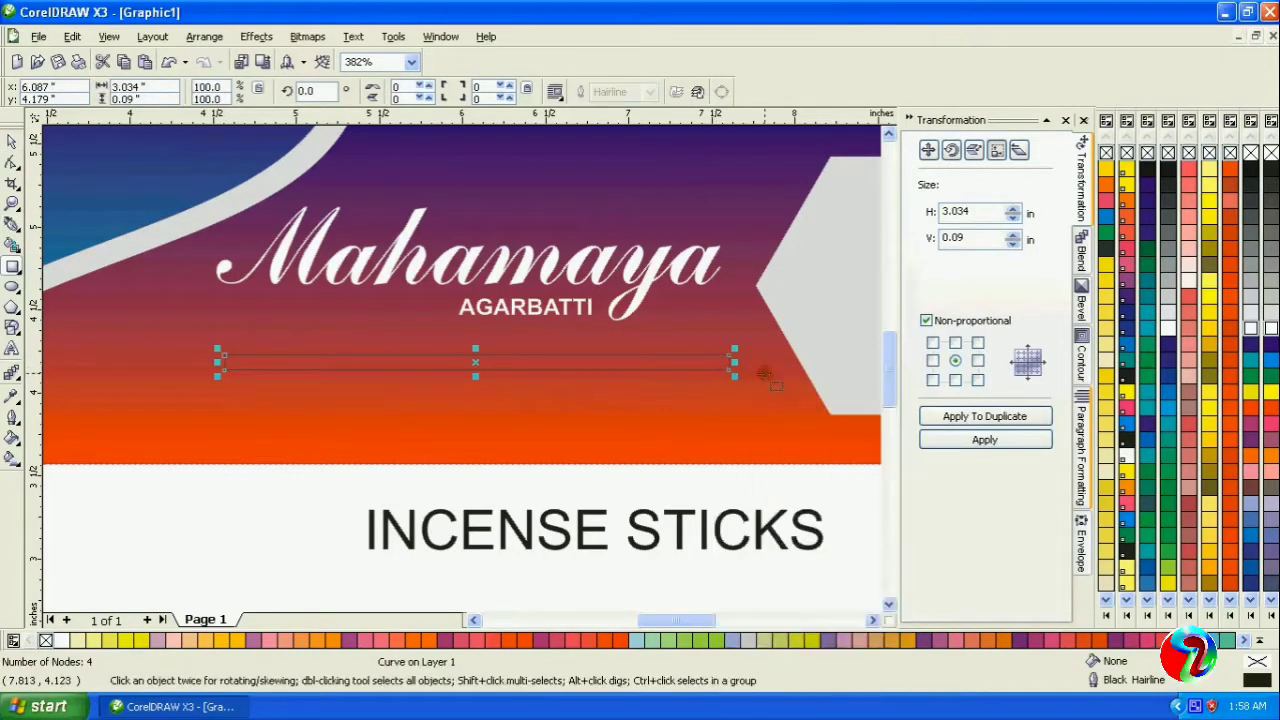
- Delete the rectangle's lower-right node and raise the remaining right node so the shape tapers up to a point
{"action": "left_click", "coordinate": [12, 163]}
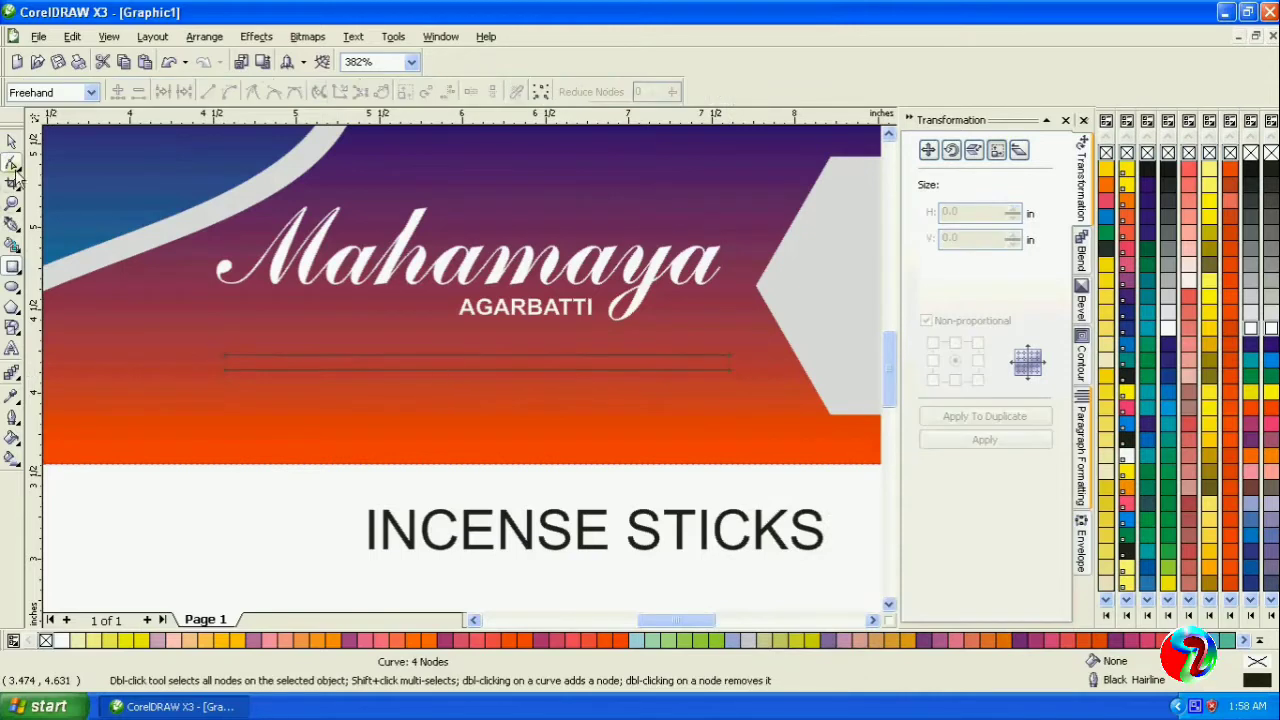
{"action": "double_click", "coordinate": [728, 370]}
{"action": "left_click_drag", "start_coordinate": [728, 364], "coordinate": [734, 322]}
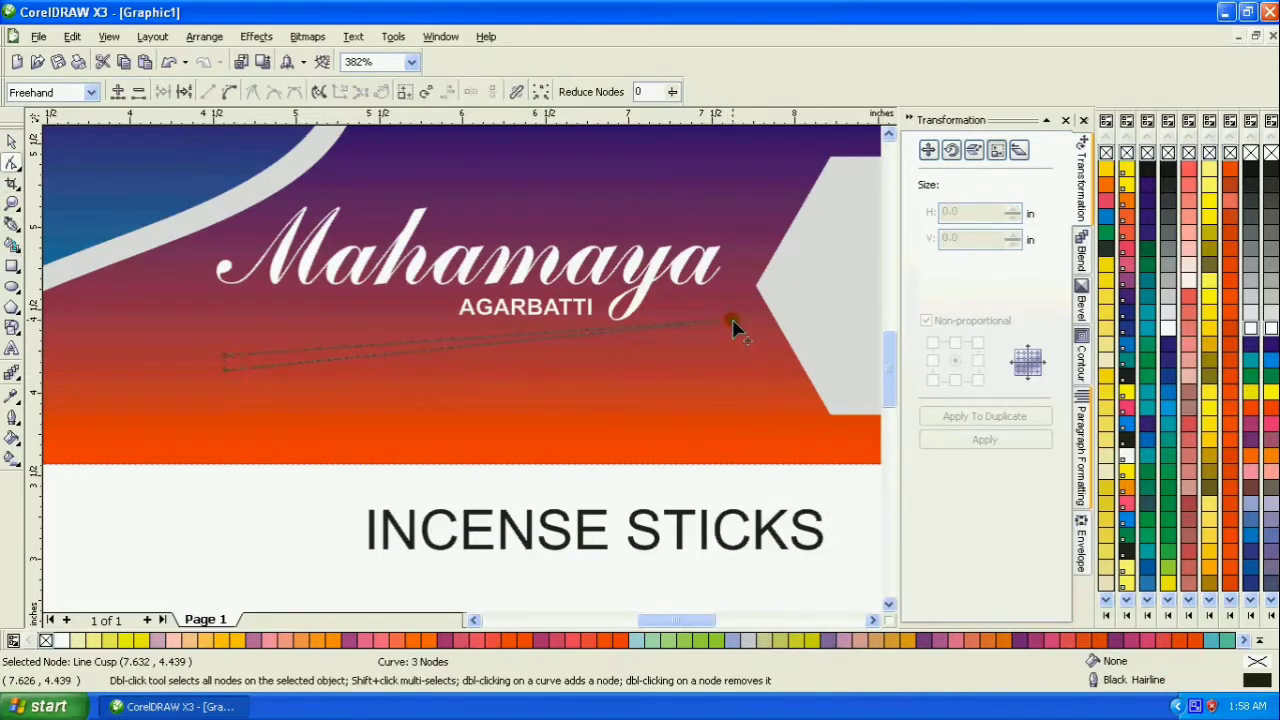
- Convert the tapered shape's lower edge to a curve and bow it downward
{"action": "left_click", "coordinate": [263, 372]}
{"action": "right_click", "coordinate": [263, 372]}
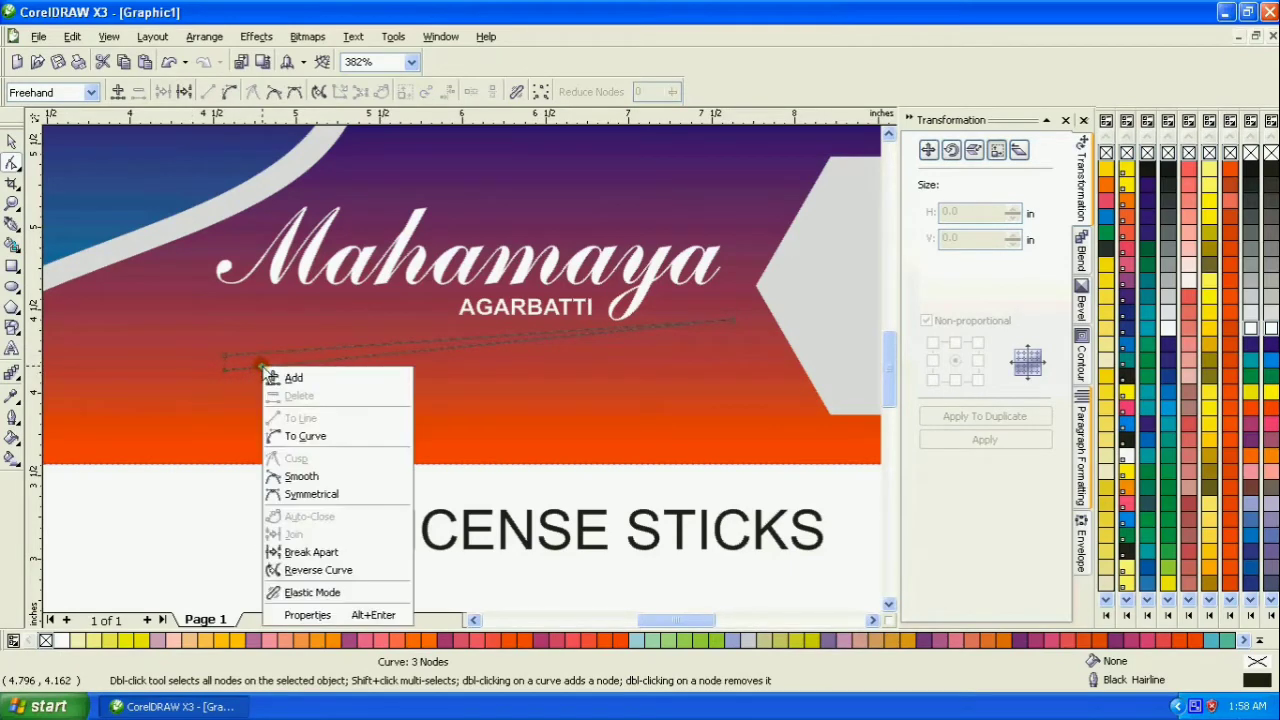
{"action": "left_click", "coordinate": [290, 434]}
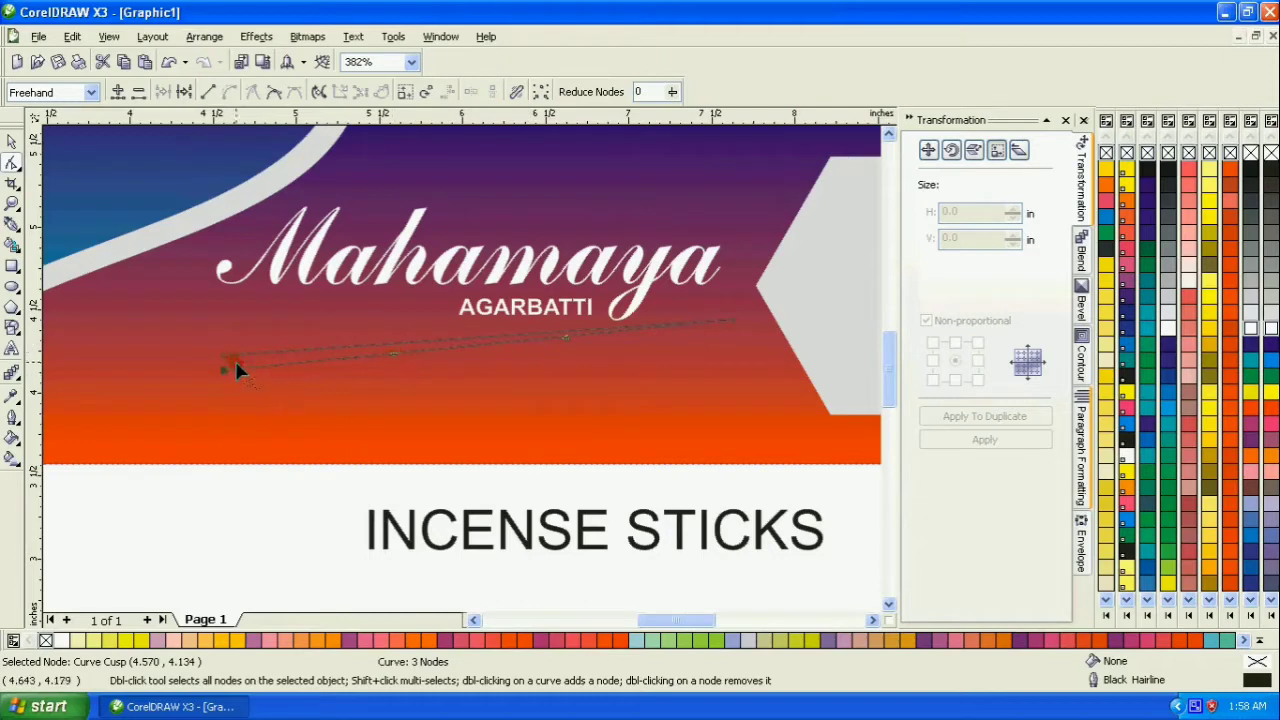
{"action": "left_click_drag", "start_coordinate": [397, 365], "coordinate": [403, 438]}
{"action": "left_click_drag", "start_coordinate": [565, 335], "coordinate": [614, 425]}
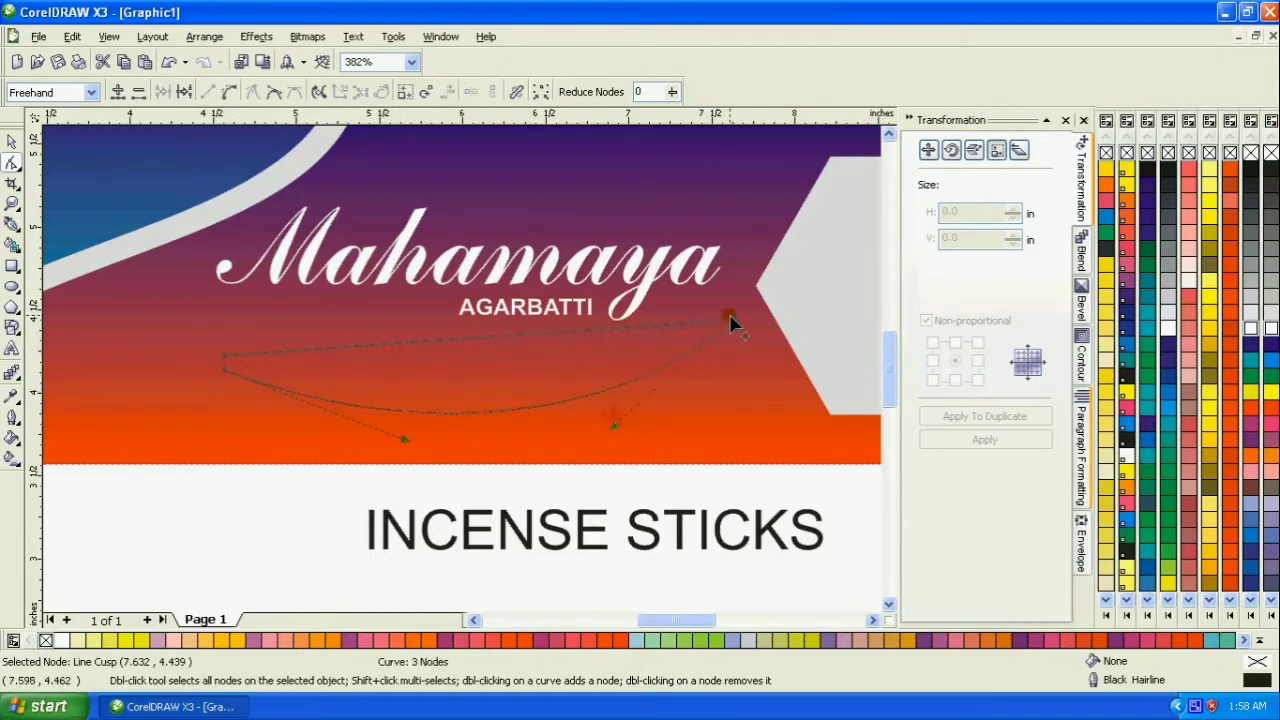
- Convert the shape's upper edge to a curve and bend it into a shallow S-shaped wave
{"action": "right_click", "coordinate": [659, 322]}
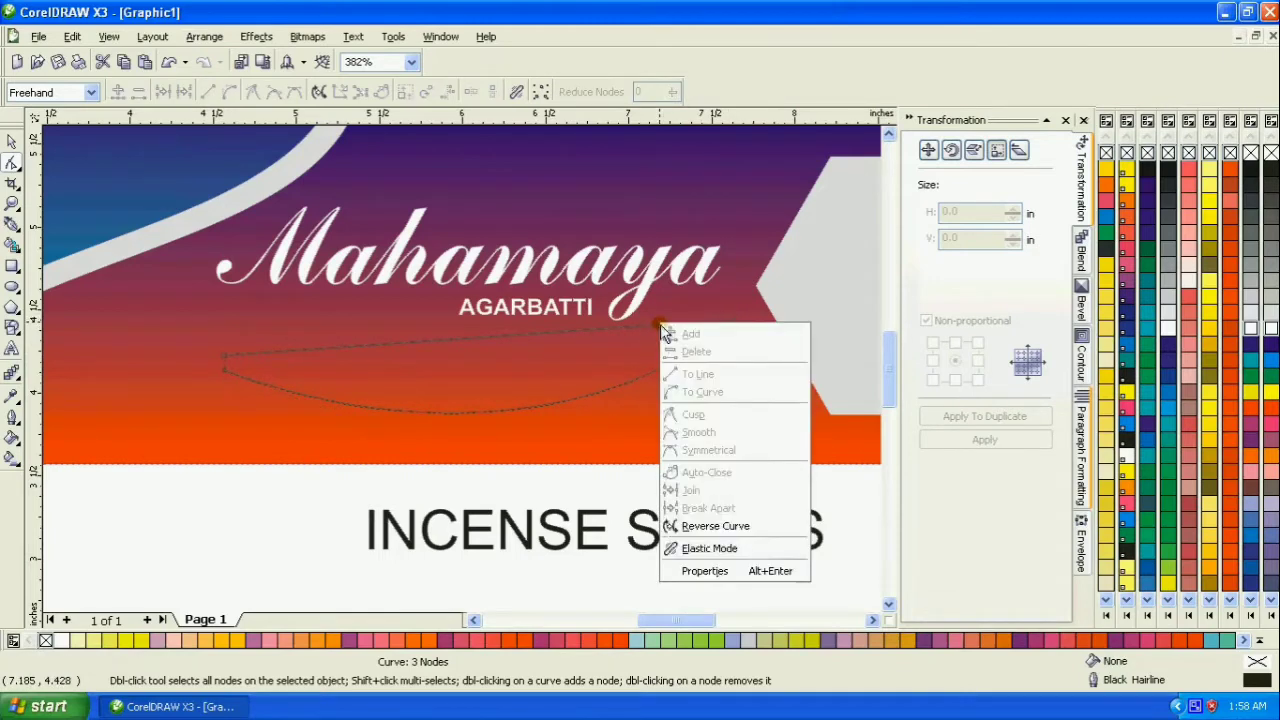
{"action": "left_click", "coordinate": [644, 328]}
{"action": "right_click", "coordinate": [644, 333]}
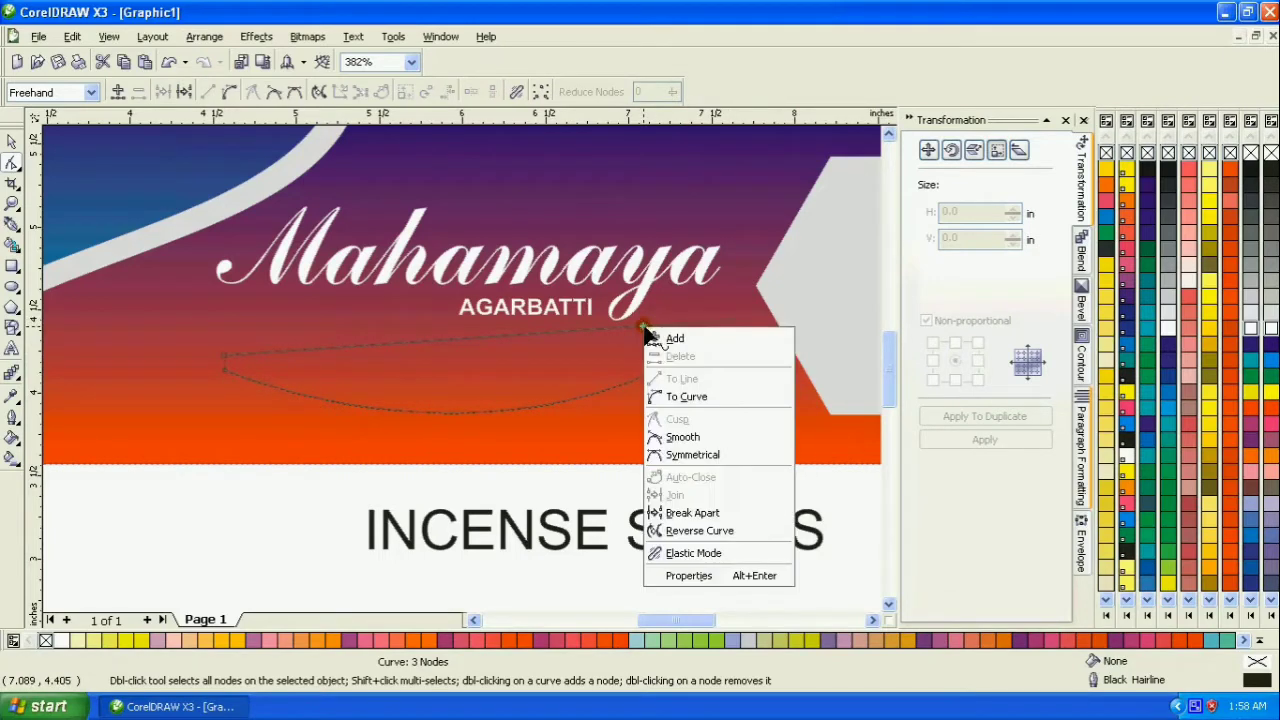
{"action": "left_click", "coordinate": [675, 394]}
{"action": "left_click_drag", "start_coordinate": [566, 333], "coordinate": [615, 367]}
{"action": "left_click_drag", "start_coordinate": [396, 350], "coordinate": [343, 330]}
{"action": "left_click_drag", "start_coordinate": [220, 285], "coordinate": [254, 322]}
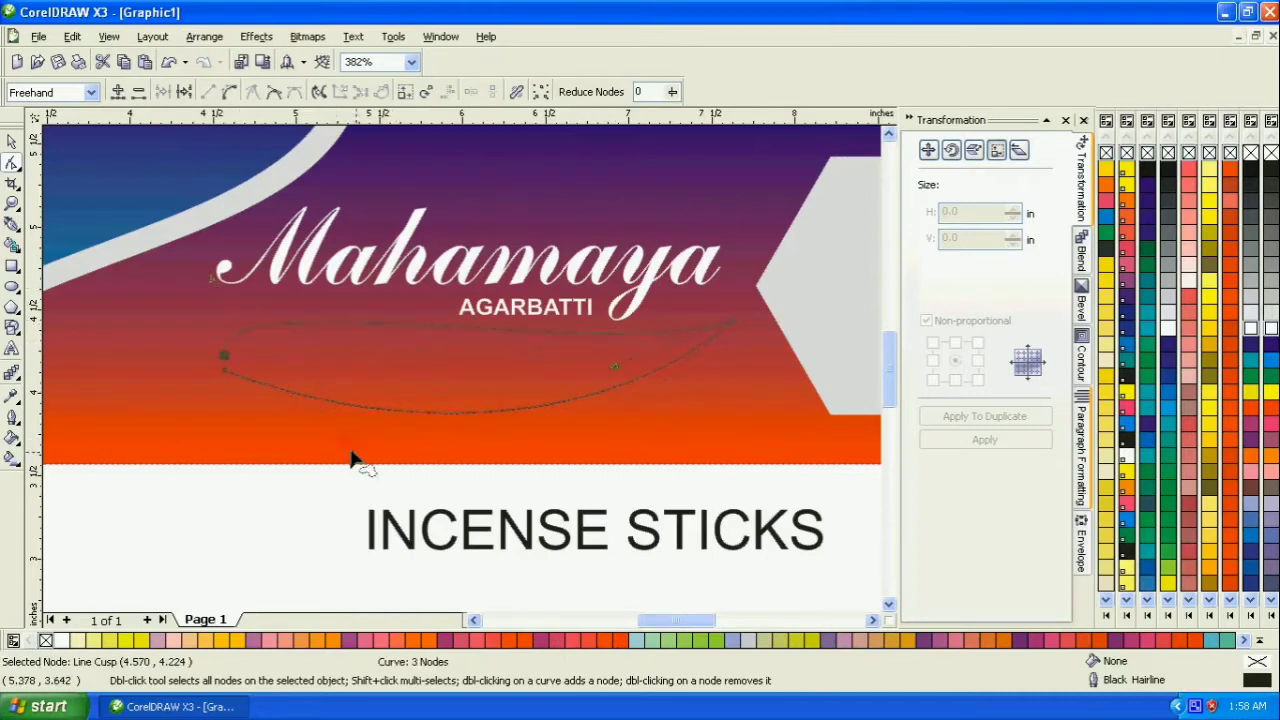
- Reshape the lower edge so it runs closely beneath the upper wave as a thin swoosh
{"action": "left_click", "coordinate": [223, 369]}
{"action": "left_click_drag", "start_coordinate": [405, 445], "coordinate": [311, 281]}
{"action": "left_click_drag", "start_coordinate": [614, 430], "coordinate": [579, 397]}
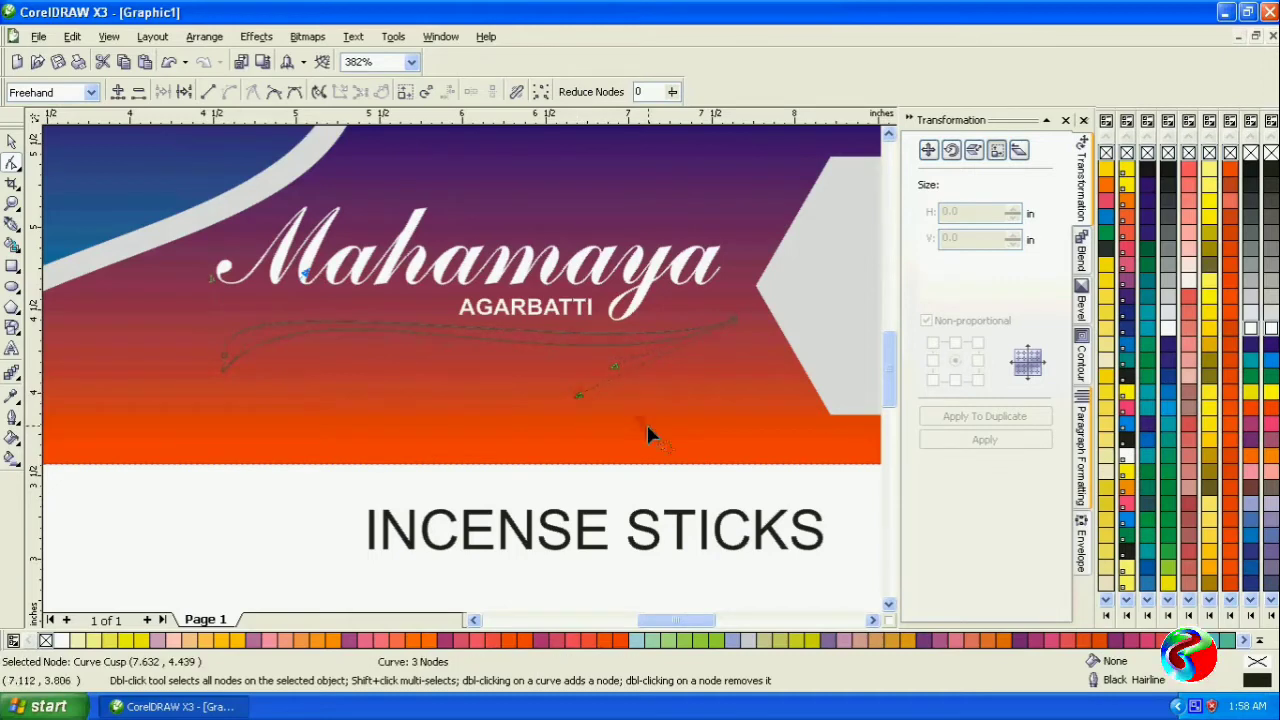
- Delete the swoosh's extra left node, extend its left tip outward and downward, and adjust the curve near the right tip
{"action": "key", "text": "Delete"}
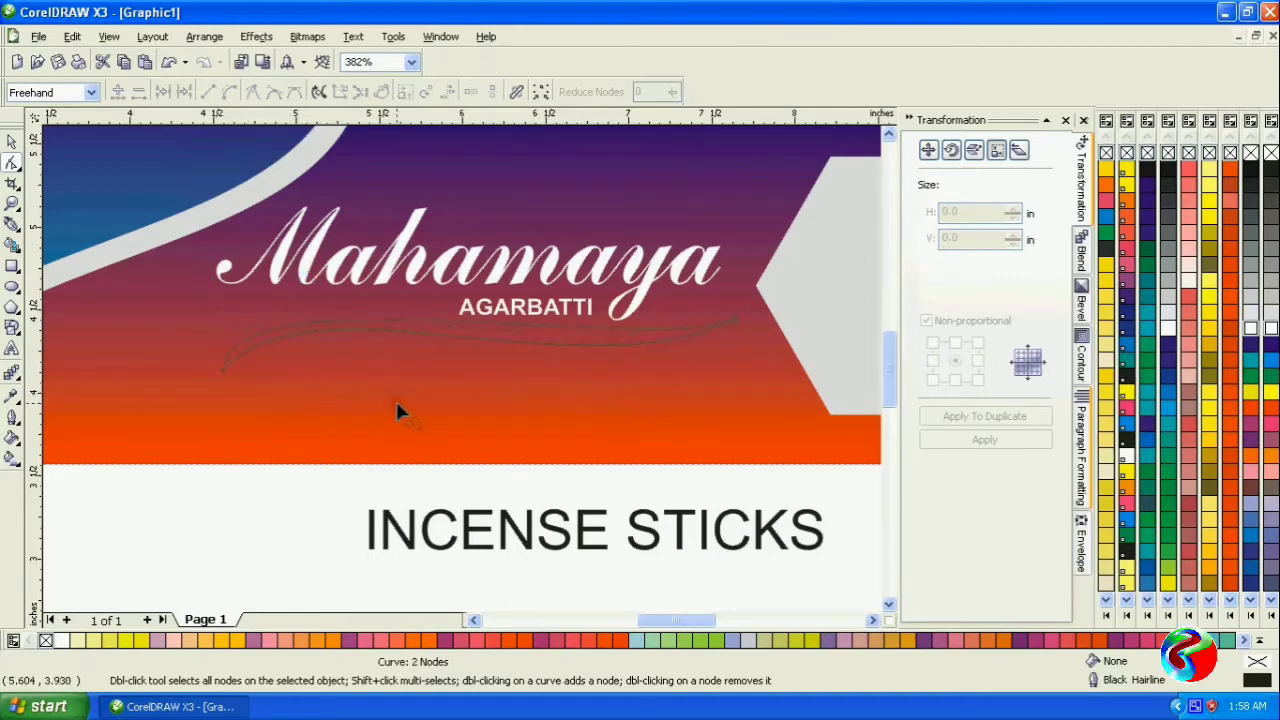
{"action": "left_click_drag", "start_coordinate": [224, 377], "coordinate": [175, 396]}
{"action": "mouse_move", "coordinate": [643, 365]}
{"action": "left_mouse_down"}
{"action": "mouse_move", "coordinate": [643, 351]}
{"action": "mouse_move", "coordinate": [641, 388]}
{"action": "left_mouse_up"}
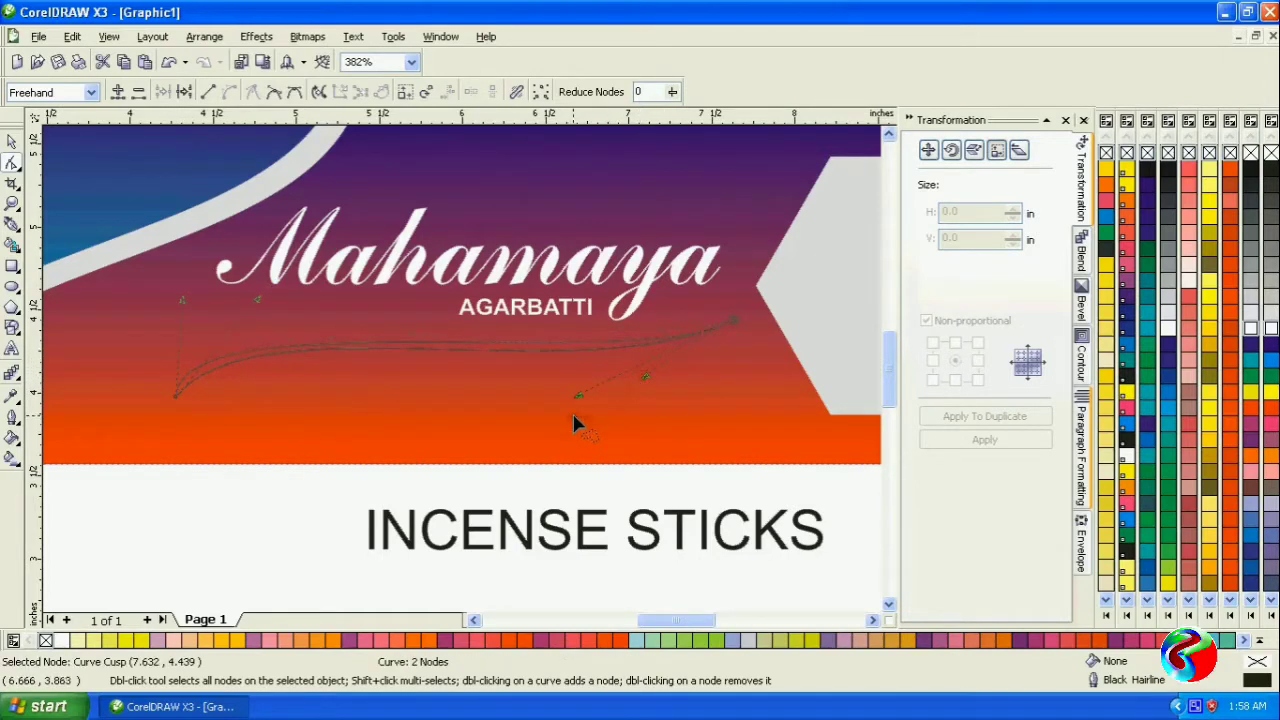
- Adjust the curve handles at the swoosh's left tip to thicken and smooth its left end
{"action": "left_click_drag", "start_coordinate": [257, 302], "coordinate": [246, 334]}
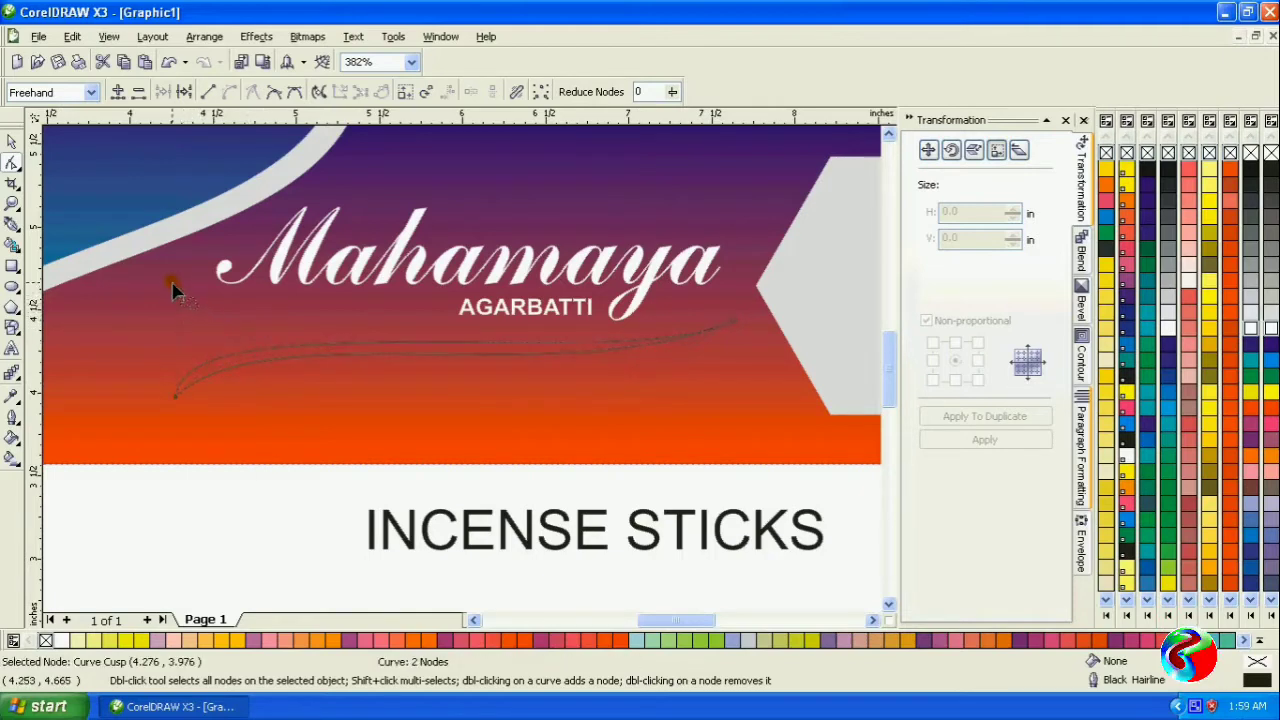
{"action": "left_click", "coordinate": [176, 398]}
{"action": "left_click", "coordinate": [183, 304]}
{"action": "left_click", "coordinate": [176, 396]}
{"action": "left_click_drag", "start_coordinate": [183, 305], "coordinate": [170, 355]}
- Fill the swoosh with white and remove its outline
{"action": "key", "text": "space"}
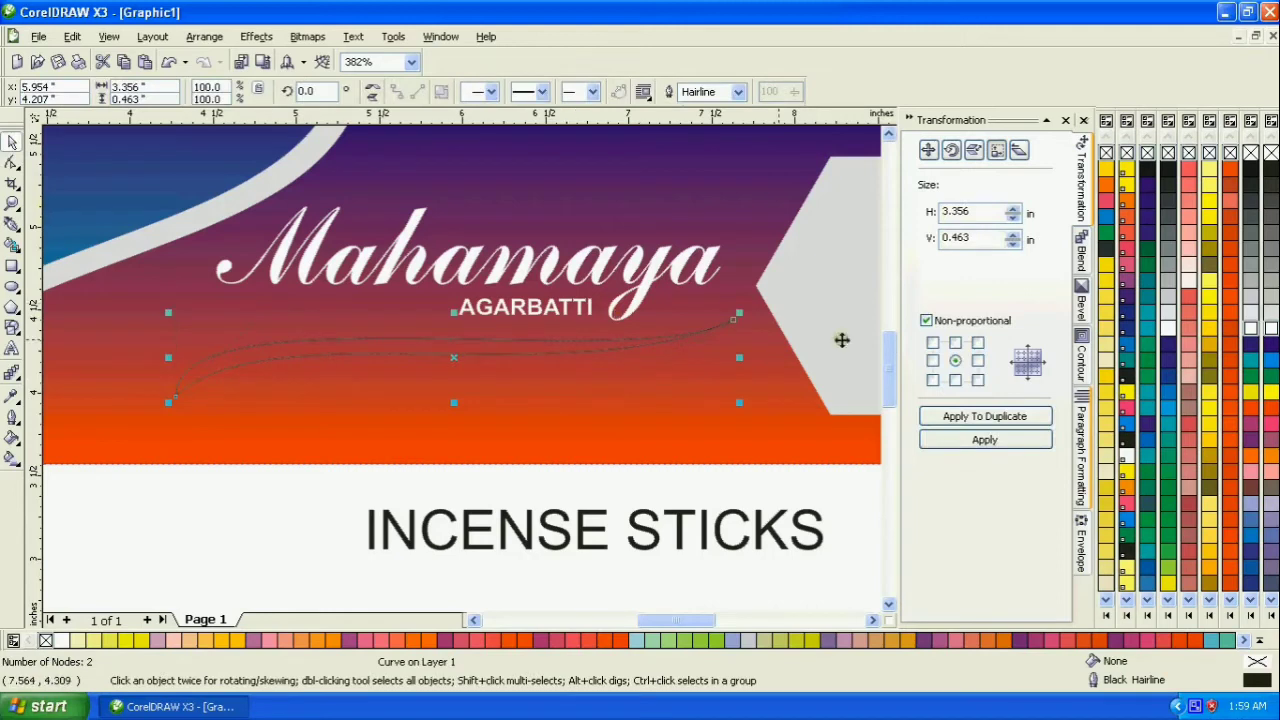
{"action": "left_click", "coordinate": [1258, 336]}
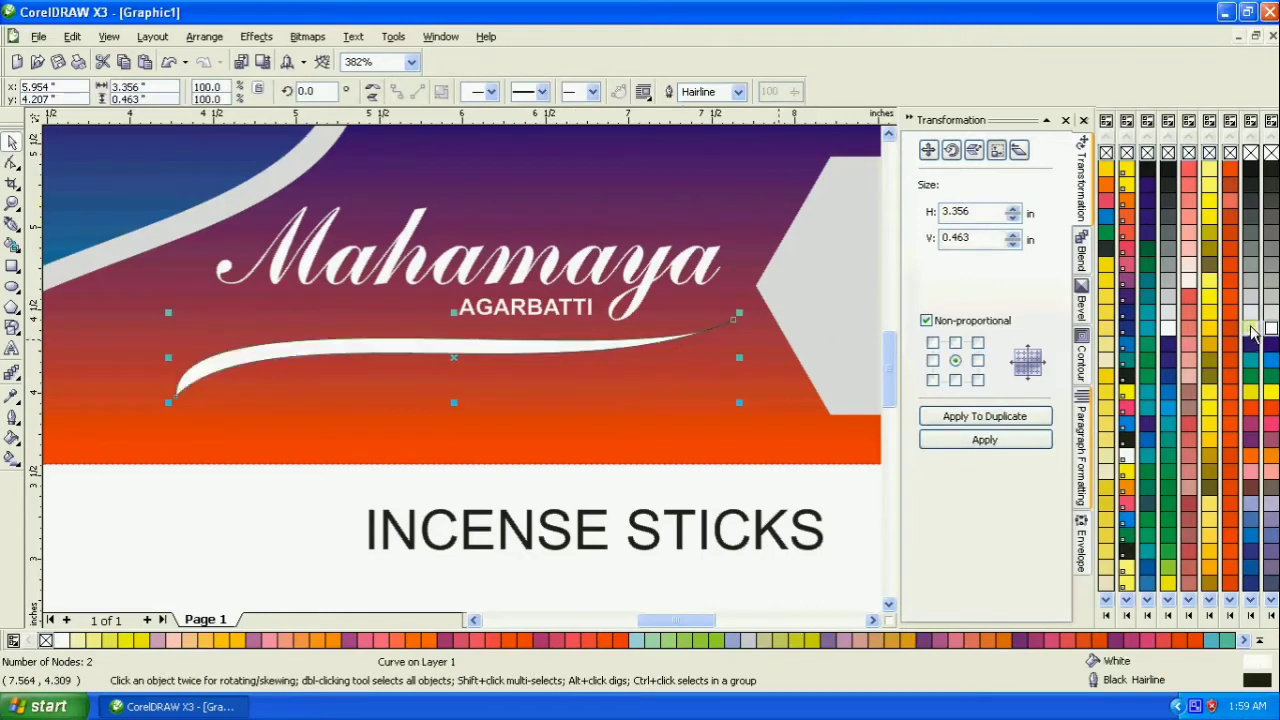
{"action": "right_click", "coordinate": [1147, 153]}
{"action": "left_click", "coordinate": [322, 479]}
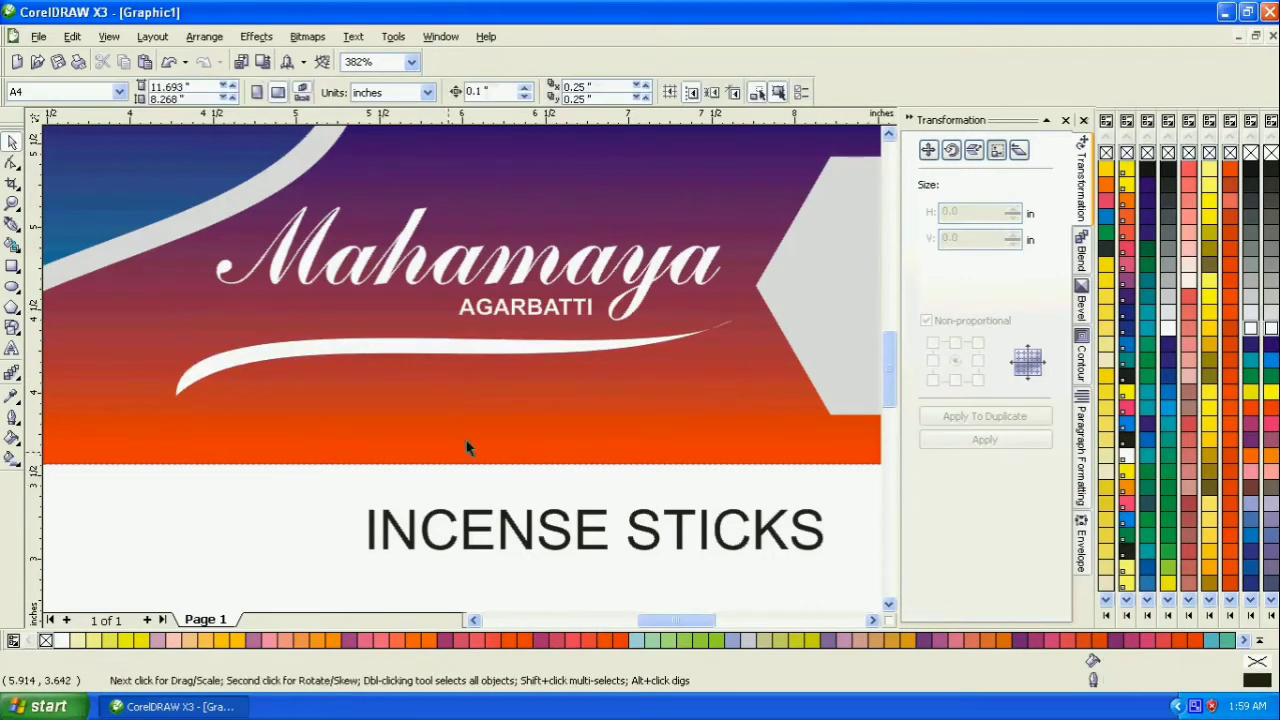
- Move the swoosh up close beneath AGARBATTI and adjust its right tip's curve handles to slim the right end
{"action": "left_click", "coordinate": [461, 357]}
{"action": "left_click_drag", "start_coordinate": [471, 349], "coordinate": [478, 343]}
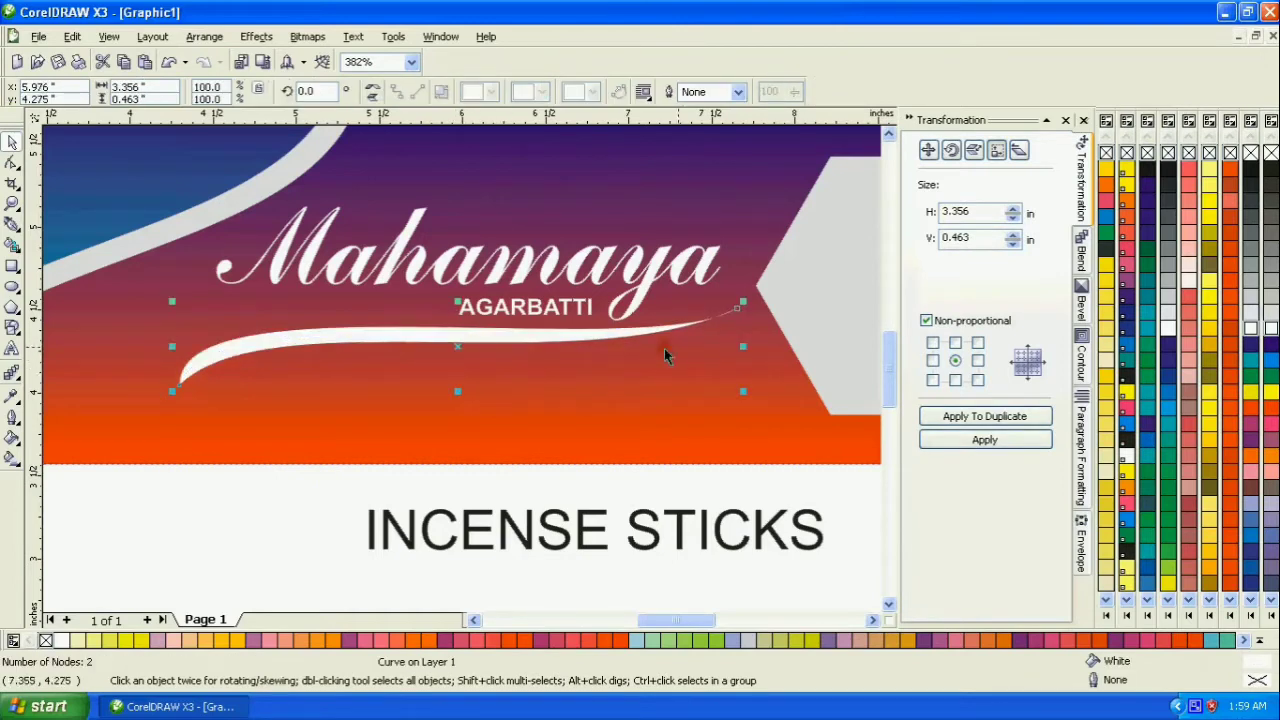
{"action": "left_click", "coordinate": [11, 163]}
{"action": "left_click", "coordinate": [734, 313]}
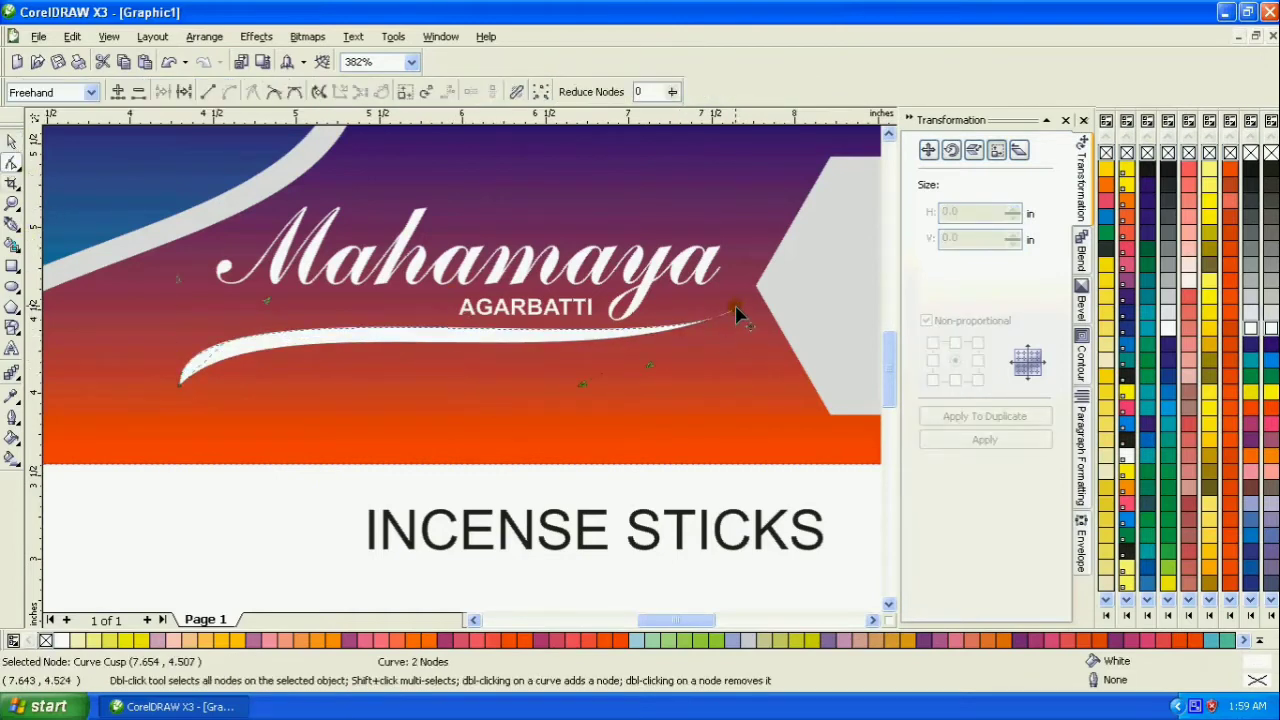
{"action": "left_click_drag", "start_coordinate": [650, 373], "coordinate": [650, 357]}
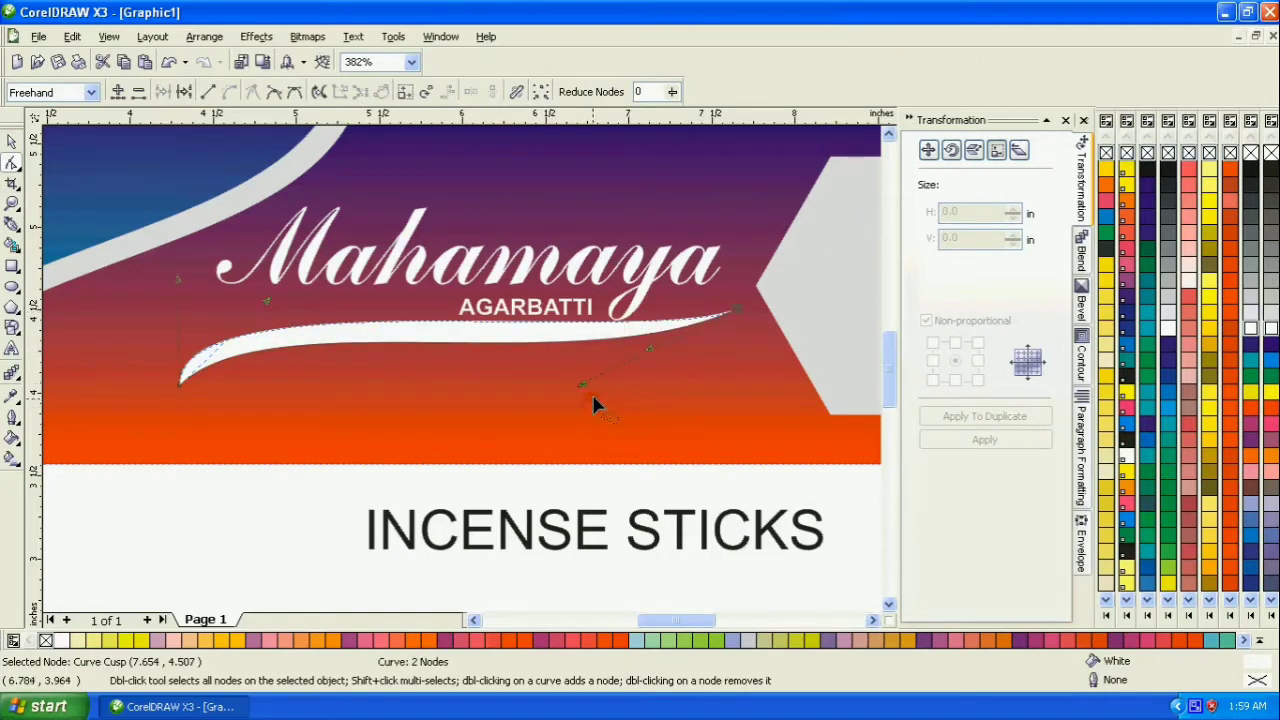
{"action": "left_click_drag", "start_coordinate": [583, 386], "coordinate": [603, 362]}
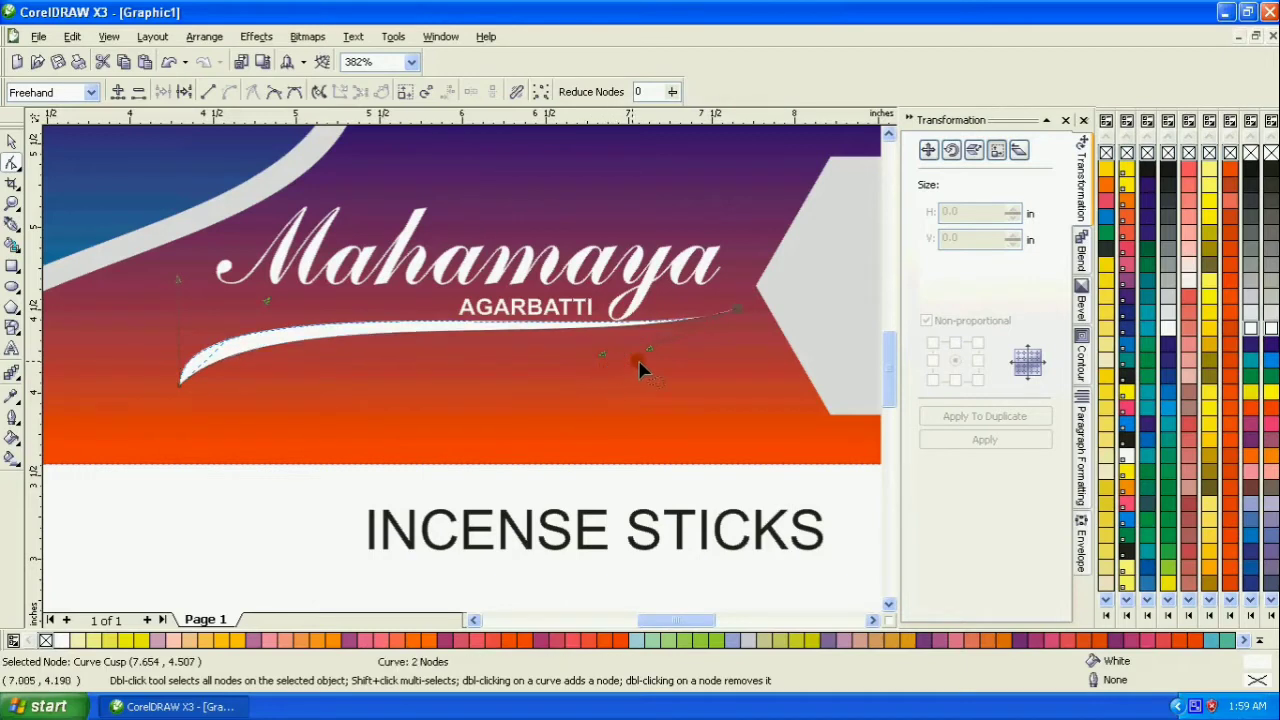
{"action": "left_click", "coordinate": [12, 141]}
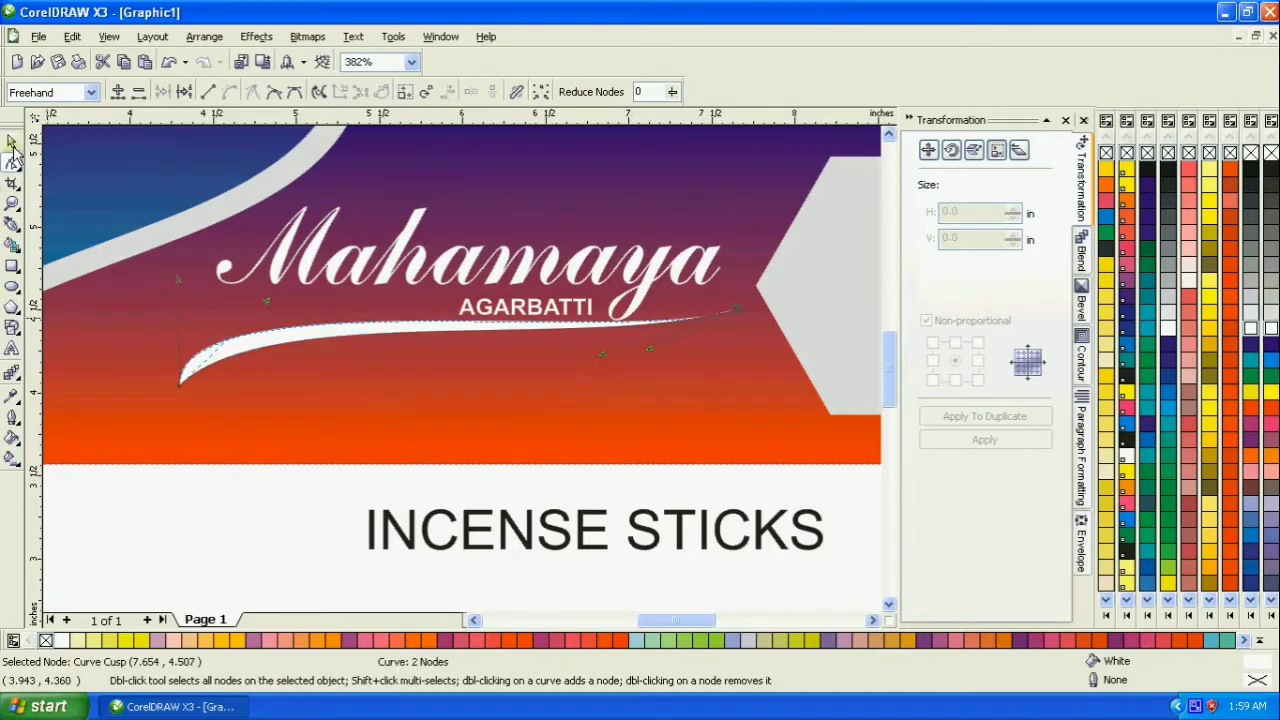
{"action": "left_click", "coordinate": [256, 500]}
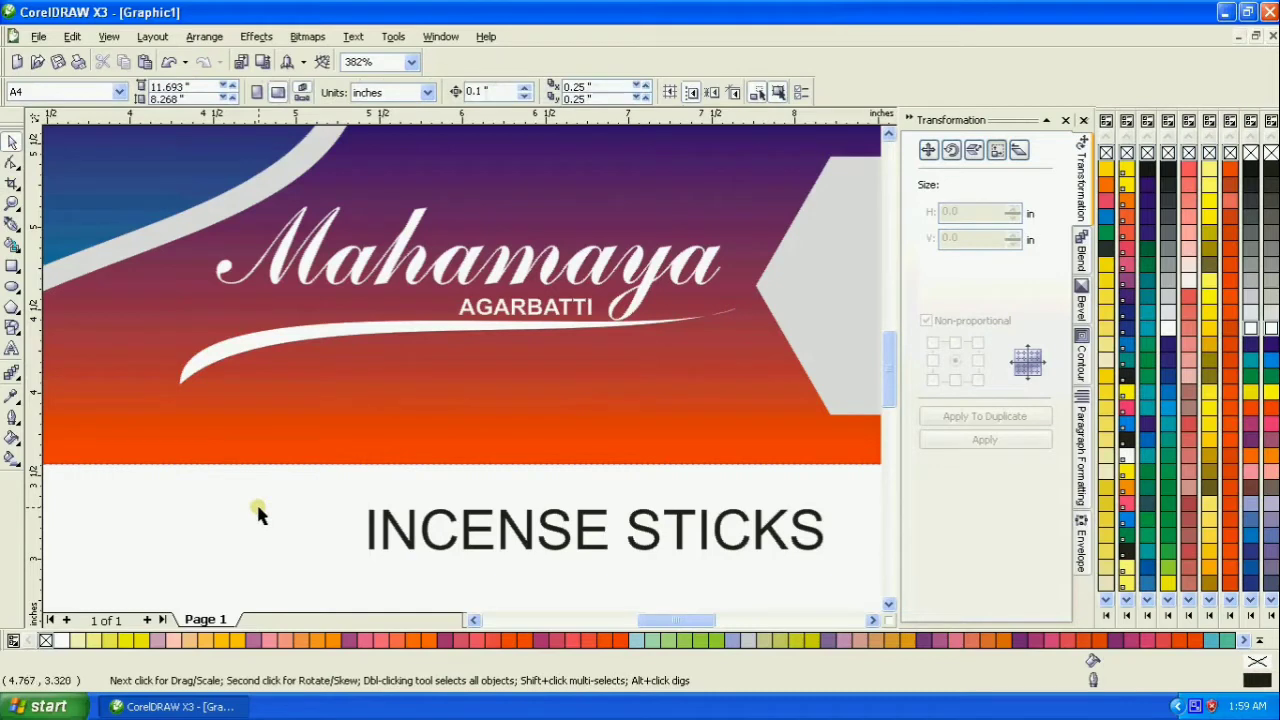
{"action": "left_click", "coordinate": [488, 330]}
{"action": "left_click_drag", "start_coordinate": [488, 330], "coordinate": [487, 330]}
{"action": "left_click", "coordinate": [346, 508]}
- Set the INCENSE STICKS text to 12 pt and move it onto the banner beneath the swoosh
{"action": "left_click", "coordinate": [415, 537]}
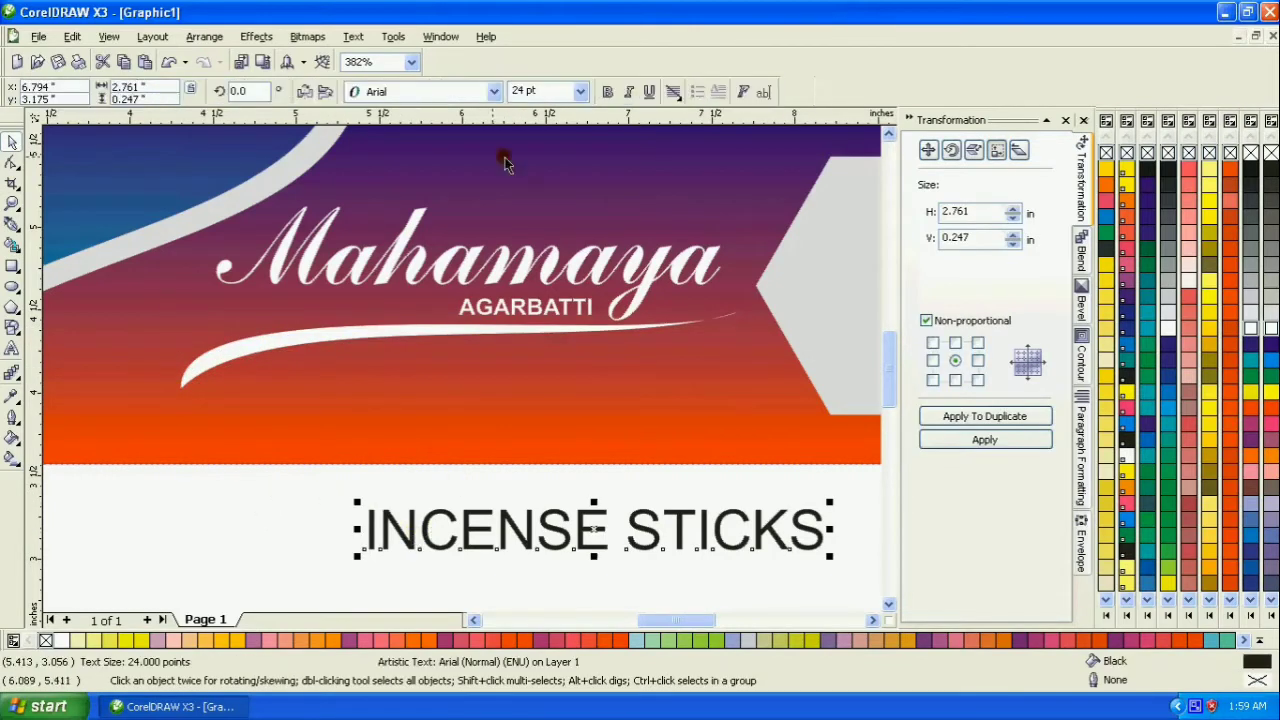
{"action": "left_click", "coordinate": [580, 91]}
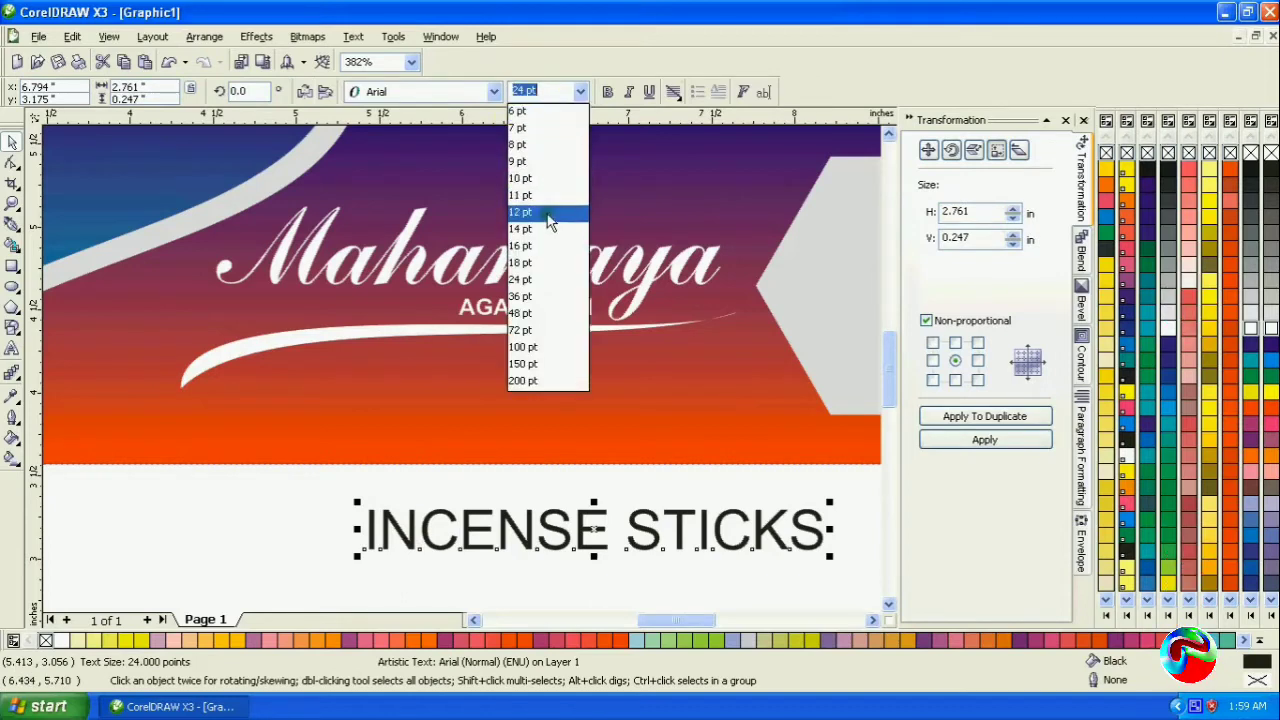
{"action": "left_click", "coordinate": [548, 212]}
{"action": "left_click_drag", "start_coordinate": [478, 538], "coordinate": [420, 365]}
- Change the INCENSE STICKS font to BelmarObl-Bold
{"action": "left_click", "coordinate": [490, 92]}
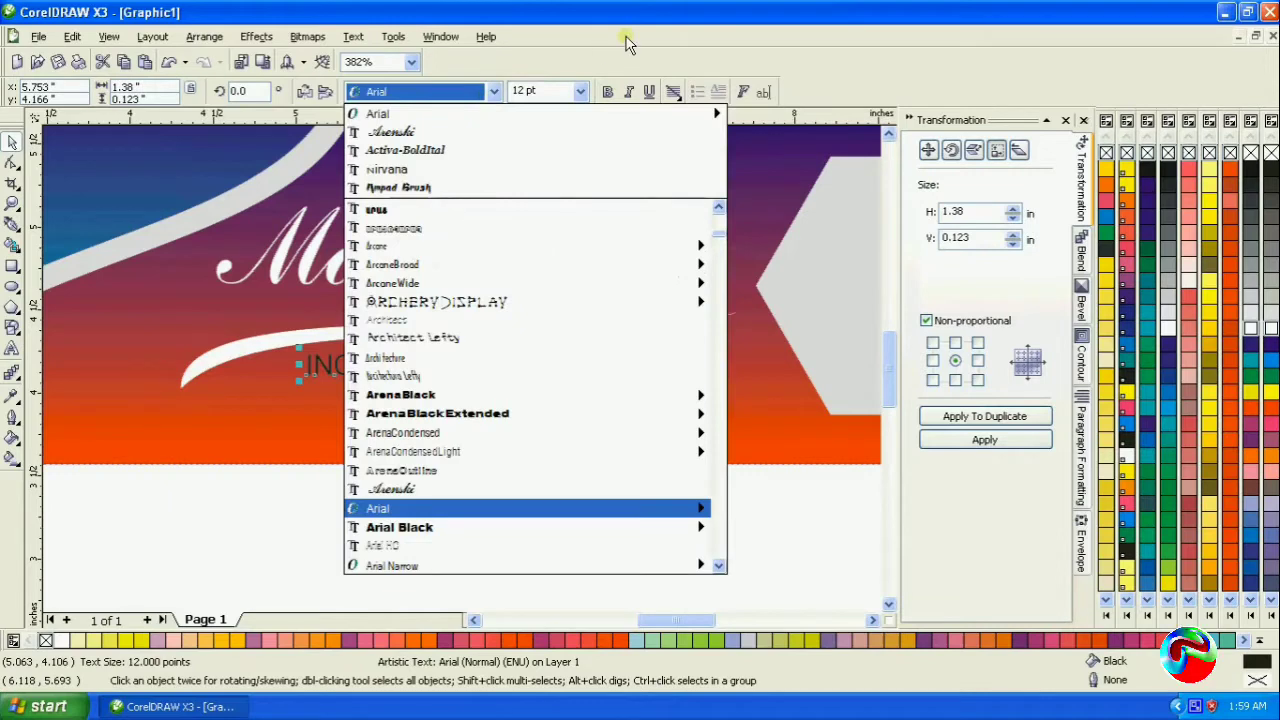
{"action": "key", "text": "Down"}
{"action": "key", "text": "Down"}
{"action": "key", "text": "Down"}
{"action": "key", "text": "Down"}
{"action": "key", "text": "Down"}
{"action": "key", "text": "Down"}
{"action": "key", "text": "Down"}
{"action": "key", "text": "Down"}
{"action": "key", "text": "Down"}
{"action": "key", "text": "Down"}
{"action": "key", "text": "Down"}
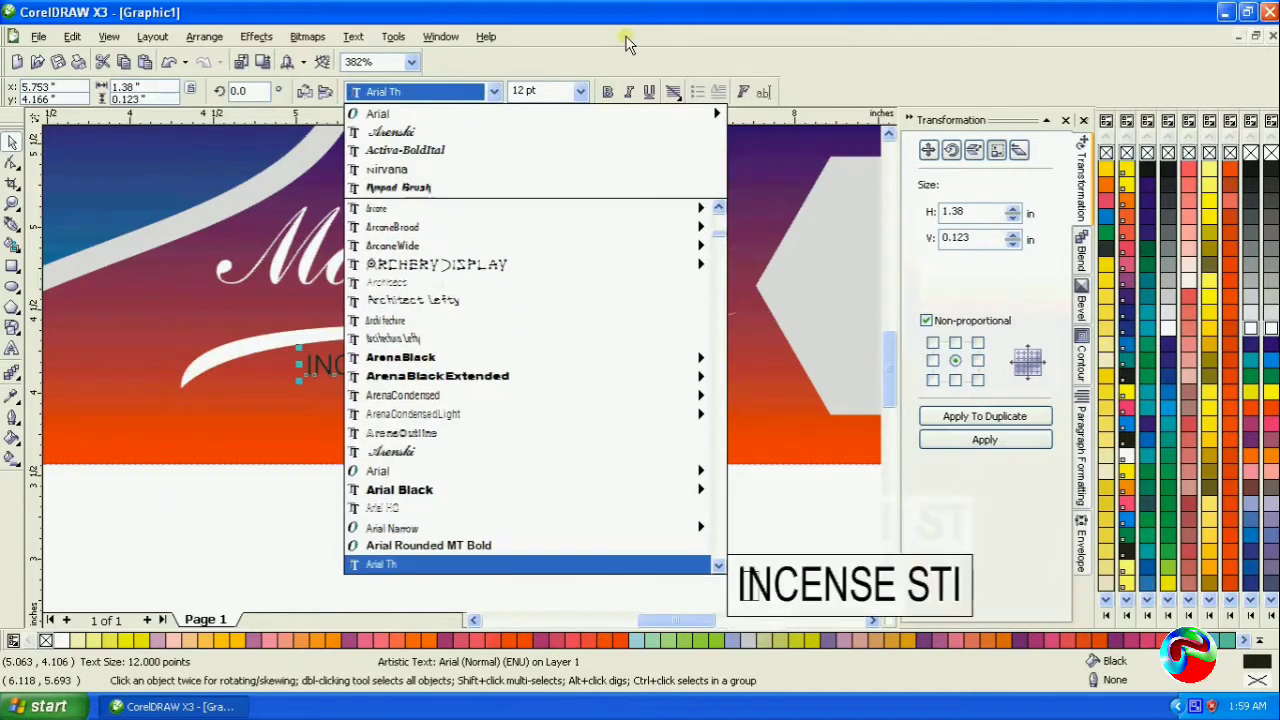
{"action": "key", "text": "Down"}
{"action": "key", "text": "Down"}
{"action": "key", "text": "Down"}
{"action": "key", "text": "Down"}
{"action": "key", "text": "Down"}
{"action": "key", "text": "Down"}
{"action": "key", "text": "Down"}
{"action": "key", "text": "Down"}
{"action": "key", "text": "Down"}
{"action": "key", "text": "Down"}
{"action": "key", "text": "Down"}
{"action": "key", "text": "Down"}
{"action": "key", "text": "Down"}
{"action": "key", "text": "Down"}
{"action": "key", "text": "Down"}
{"action": "key", "text": "Down"}
{"action": "key", "text": "Down"}
{"action": "key", "text": "Down"}
{"action": "key", "text": "Down"}
{"action": "key", "text": "Down"}
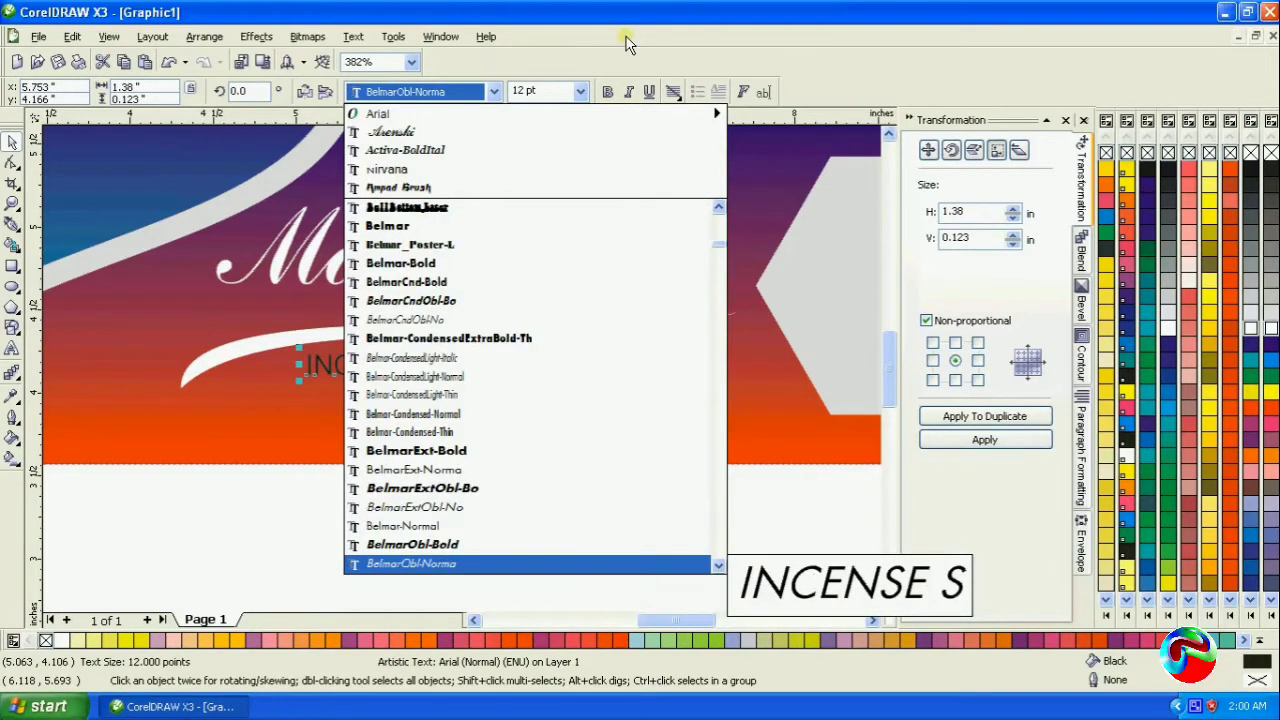
{"action": "key", "text": "Up"}
{"action": "key", "text": "Return"}
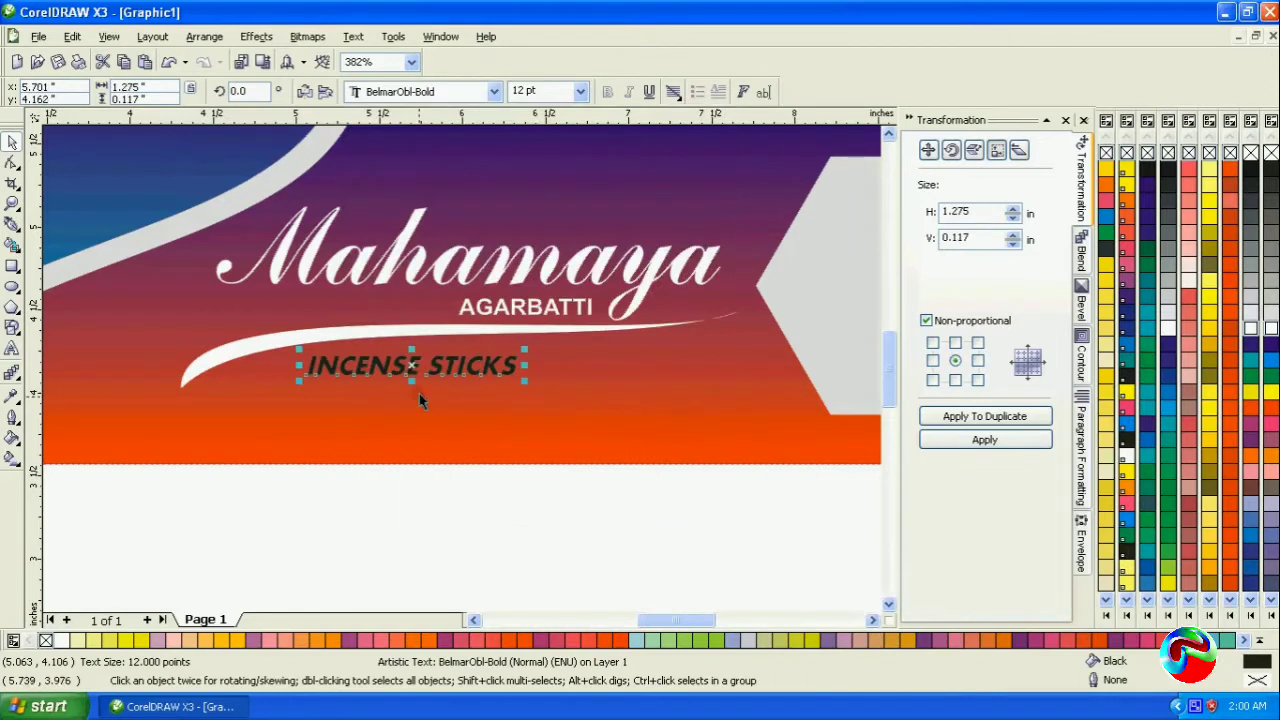
- Nudge INCENSE STICKS up closer to the swoosh and colour the text yellow
{"action": "left_click_drag", "start_coordinate": [413, 366], "coordinate": [414, 358]}
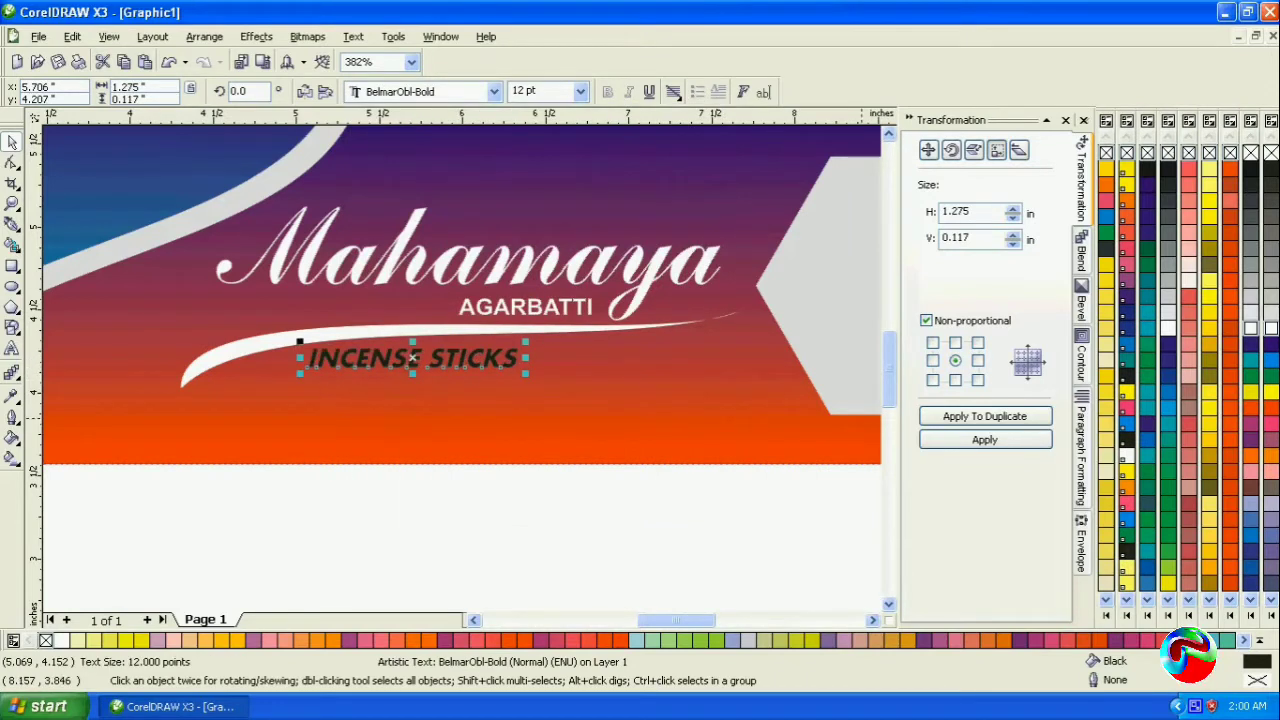
{"action": "left_click", "coordinate": [1254, 393]}
{"action": "left_click", "coordinate": [549, 586]}
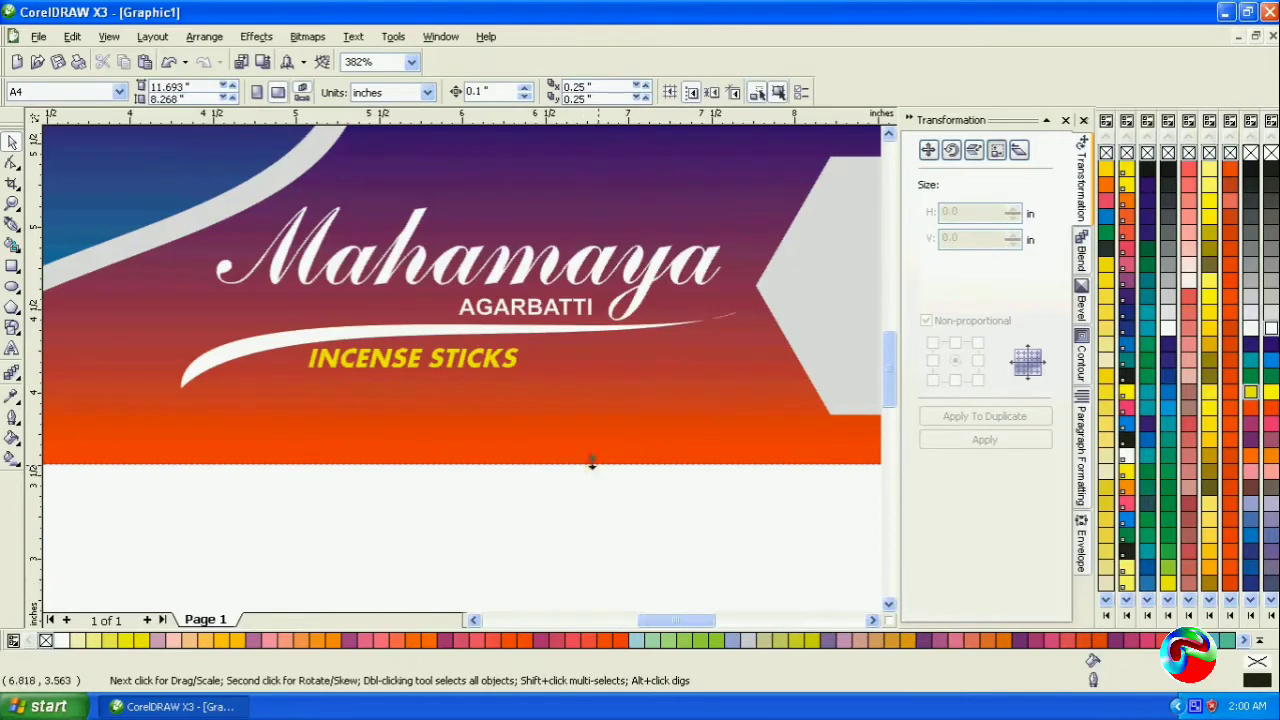
- Apply a linear fountain fill along the swoosh from its left tip to its right tip, with both end colours orange-red
{"action": "left_click", "coordinate": [257, 360]}
{"action": "left_click", "coordinate": [12, 458]}
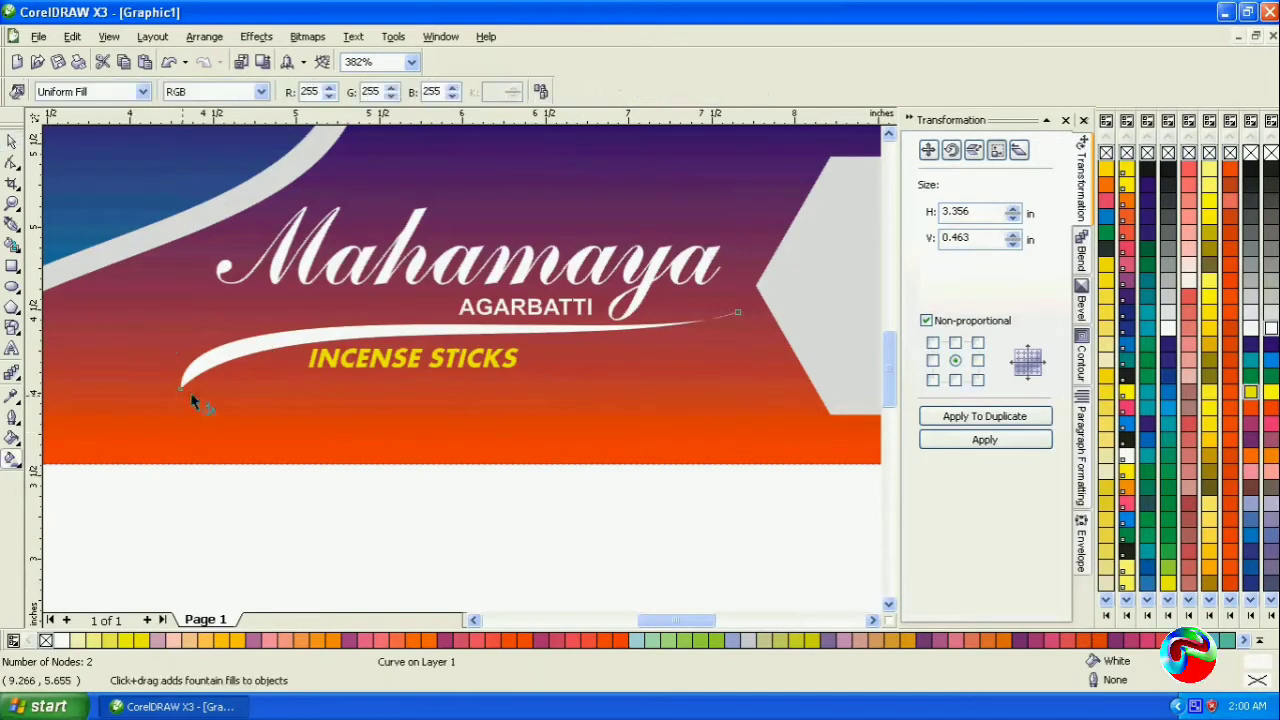
{"action": "left_click_drag", "start_coordinate": [190, 375], "coordinate": [733, 322]}
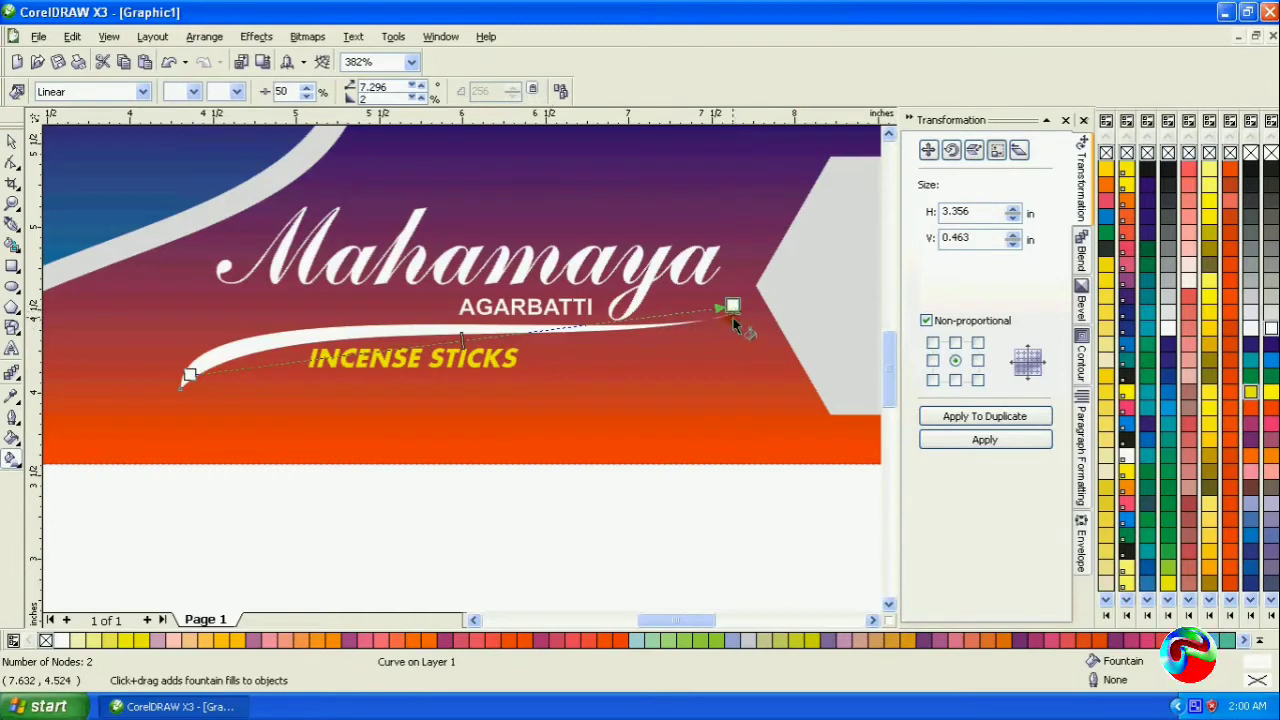
{"action": "left_click", "coordinate": [1272, 410]}
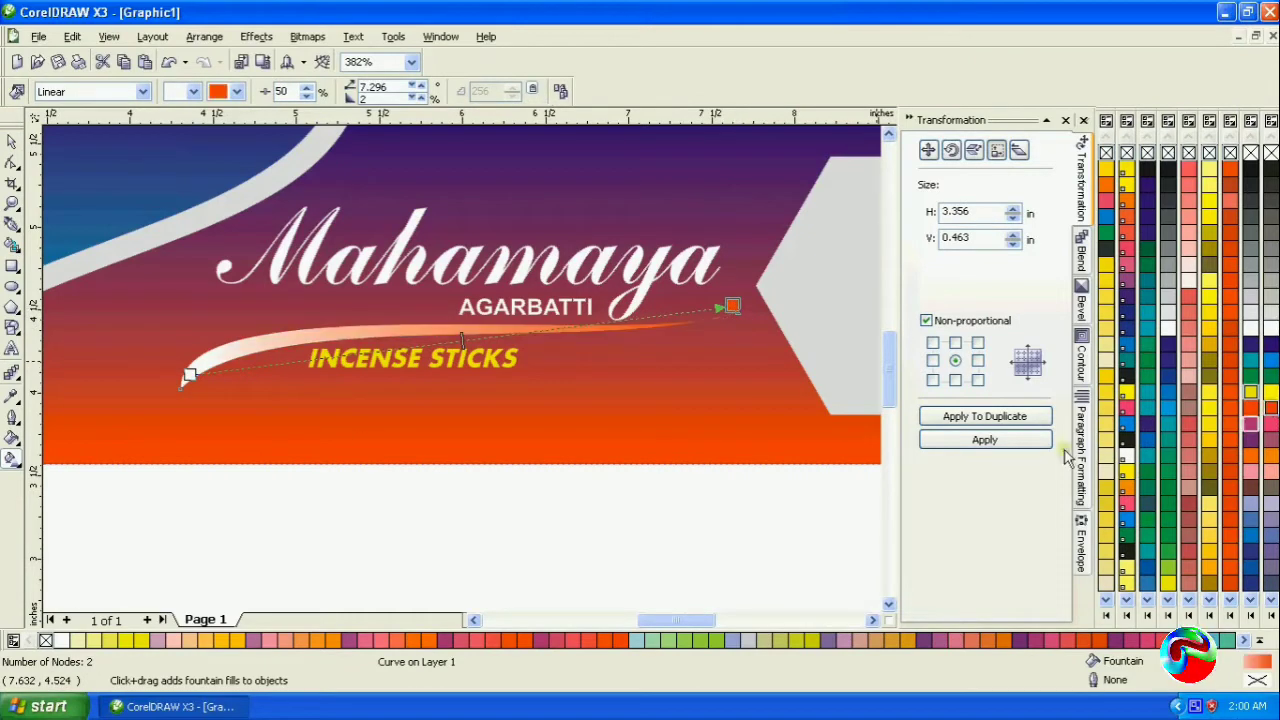
{"action": "left_click_drag", "start_coordinate": [171, 390], "coordinate": [172, 388]}
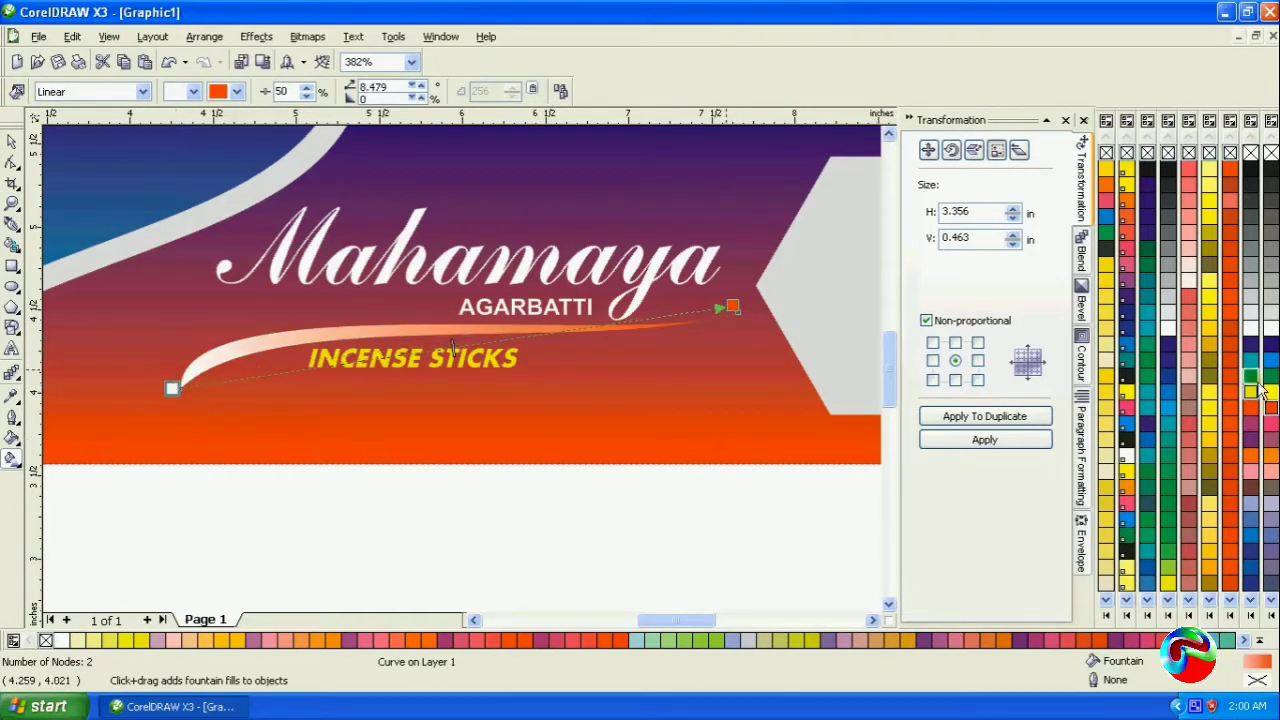
{"action": "left_click", "coordinate": [1273, 411]}
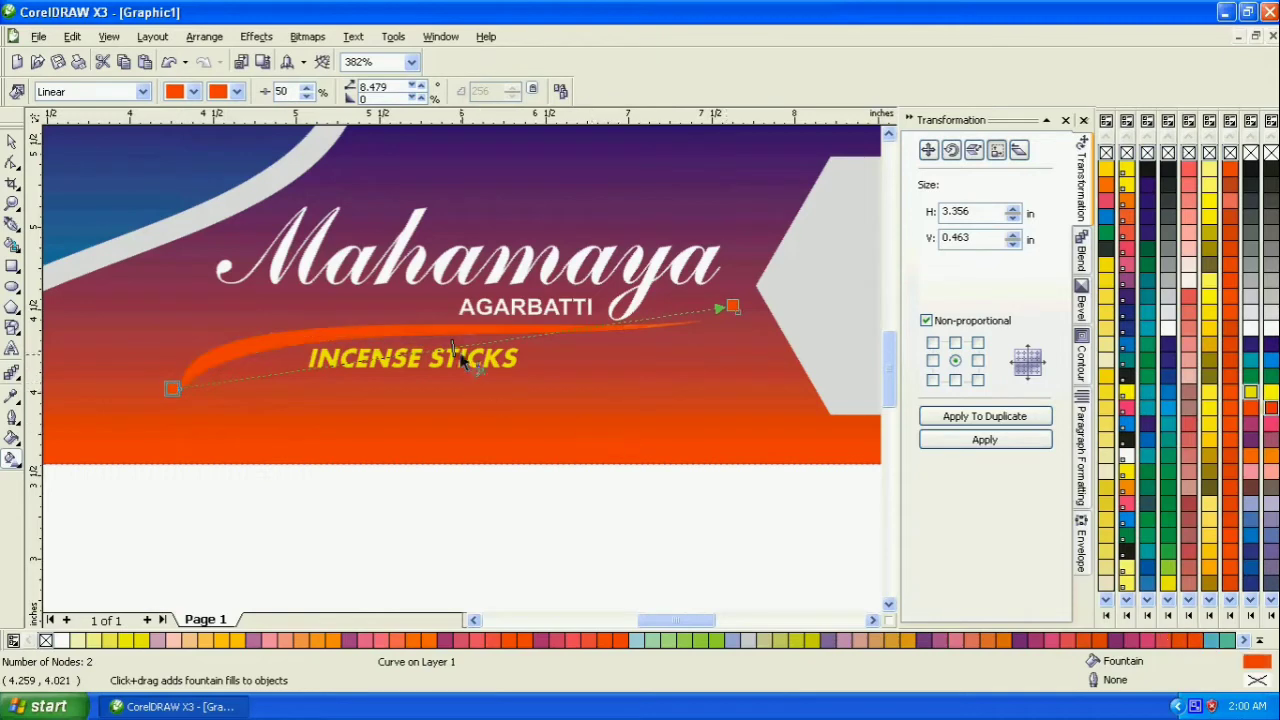
- Shift the swoosh's gradient line upward and add a white colour node at 43%, trying yellow first
{"action": "left_click_drag", "start_coordinate": [466, 344], "coordinate": [466, 320]}
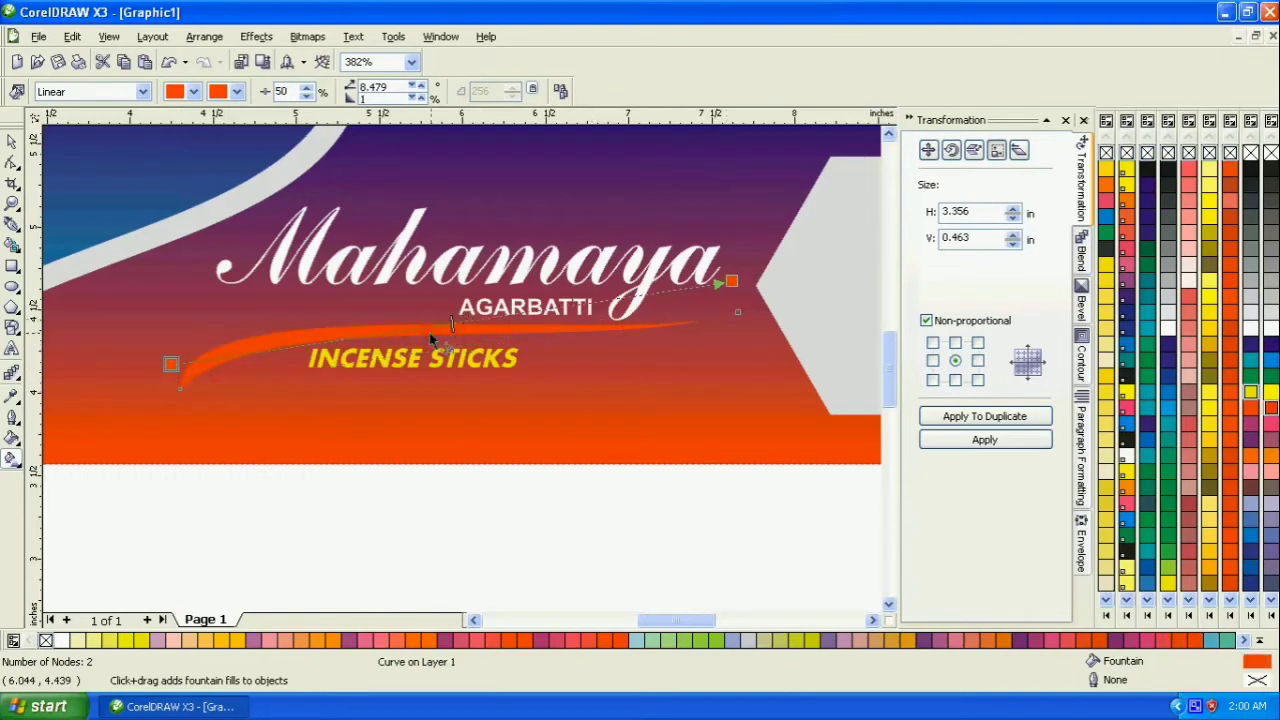
{"action": "key", "text": "Escape"}
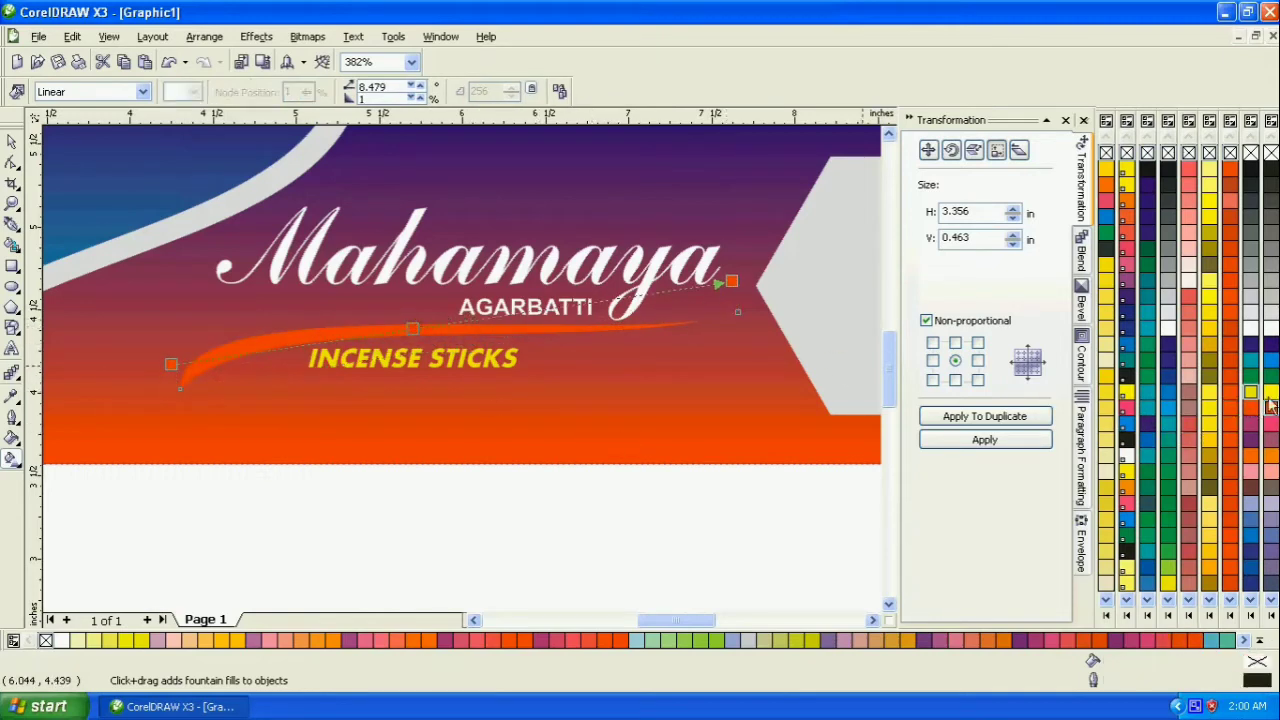
{"action": "left_click", "coordinate": [412, 328]}
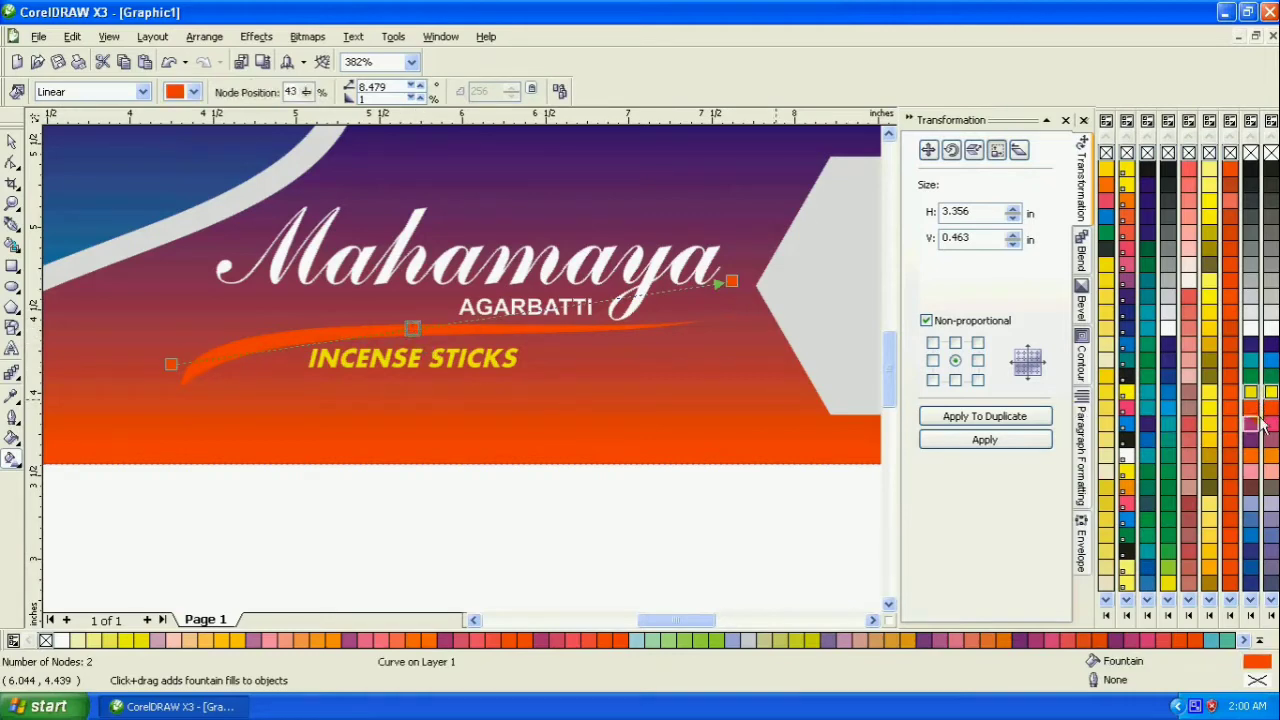
{"action": "left_click", "coordinate": [1270, 392]}
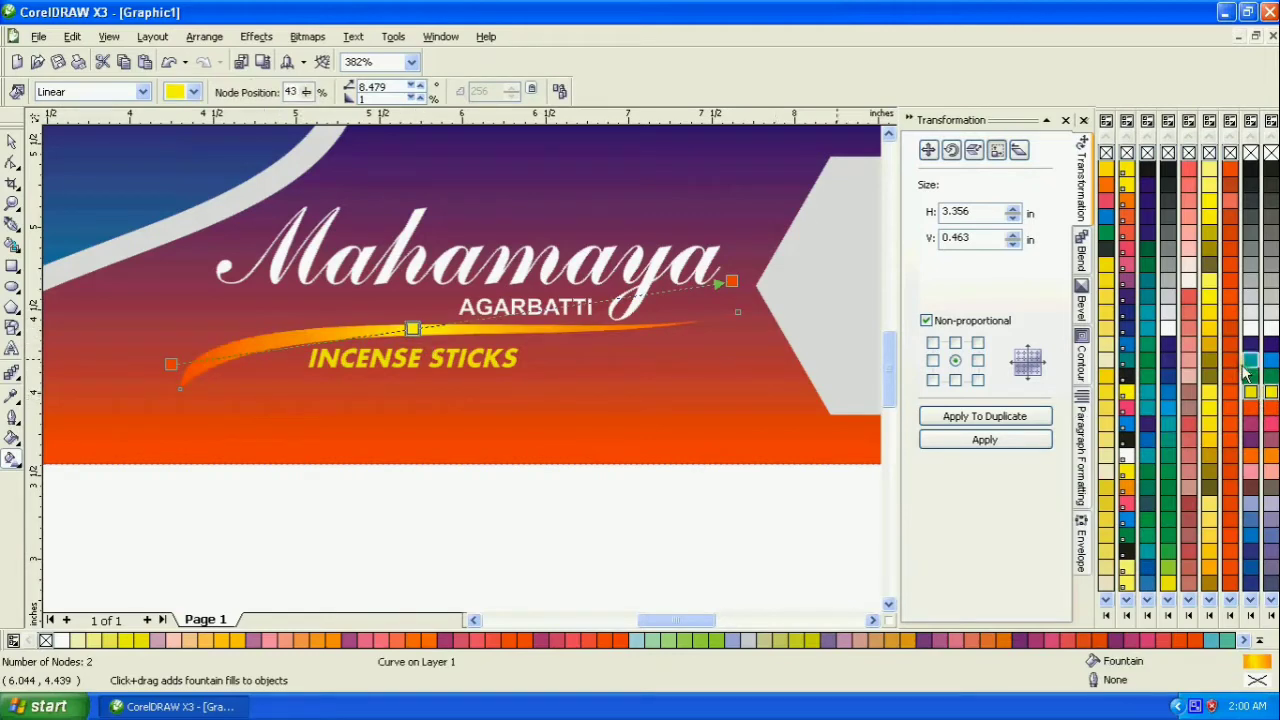
{"action": "left_click", "coordinate": [1268, 328]}
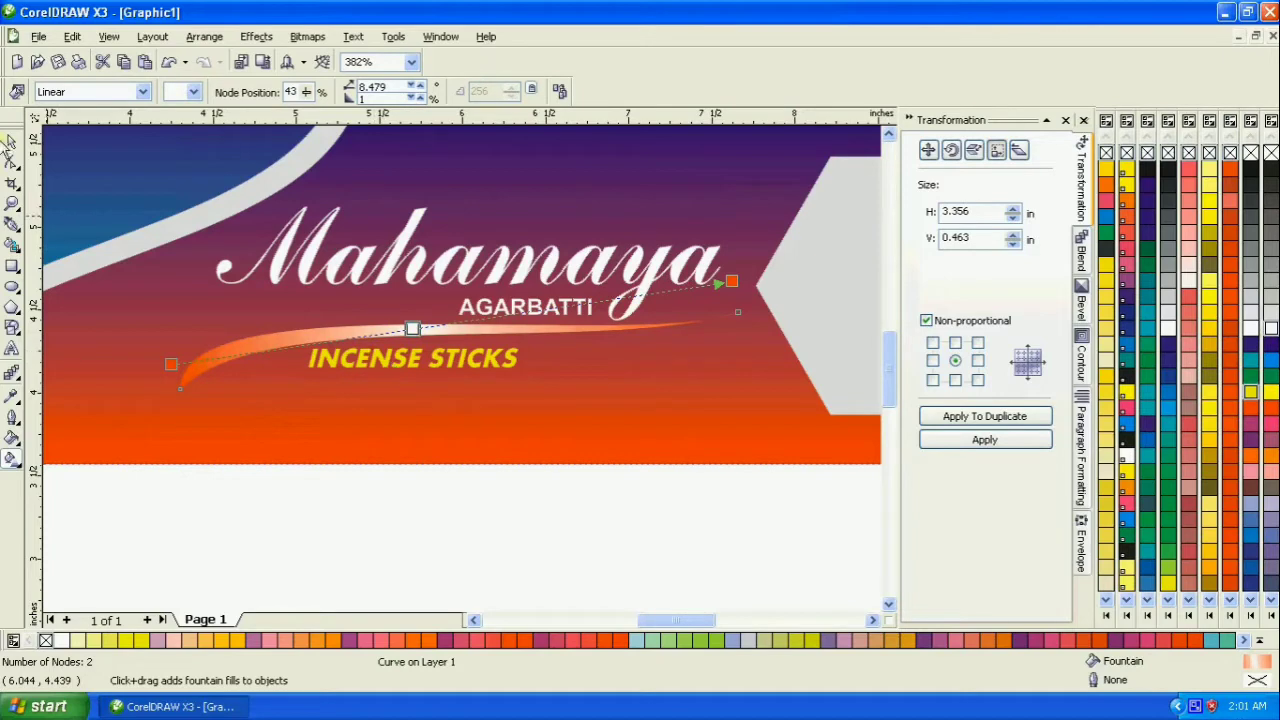
{"action": "left_click", "coordinate": [8, 140]}
{"action": "left_click", "coordinate": [597, 500]}
- Draw a teardrop basic shape about 0.11 × 0.20 in above the banner and move its rotation centre just below its rounded end
{"action": "scroll", "coordinate": [490, 376], "scroll_direction": "down", "scroll_amount": 2}
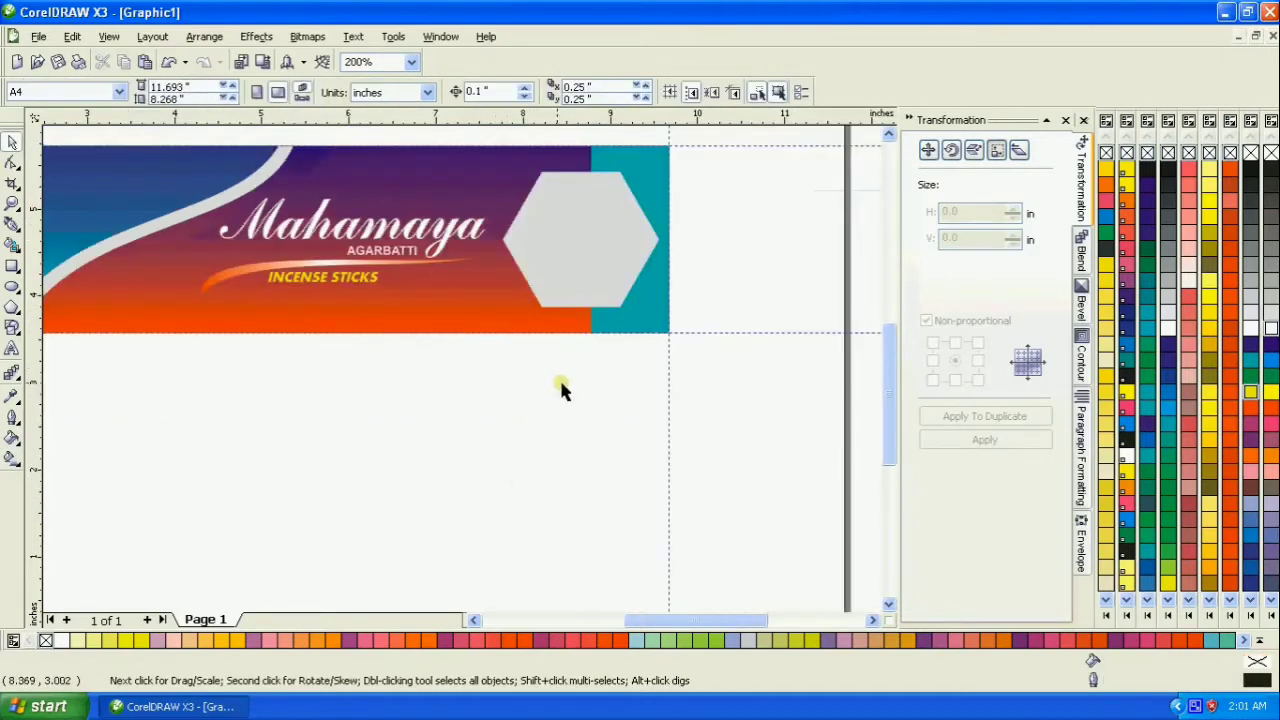
{"action": "scroll", "coordinate": [559, 388], "scroll_direction": "down", "scroll_amount": 2}
{"action": "left_click", "coordinate": [12, 203]}
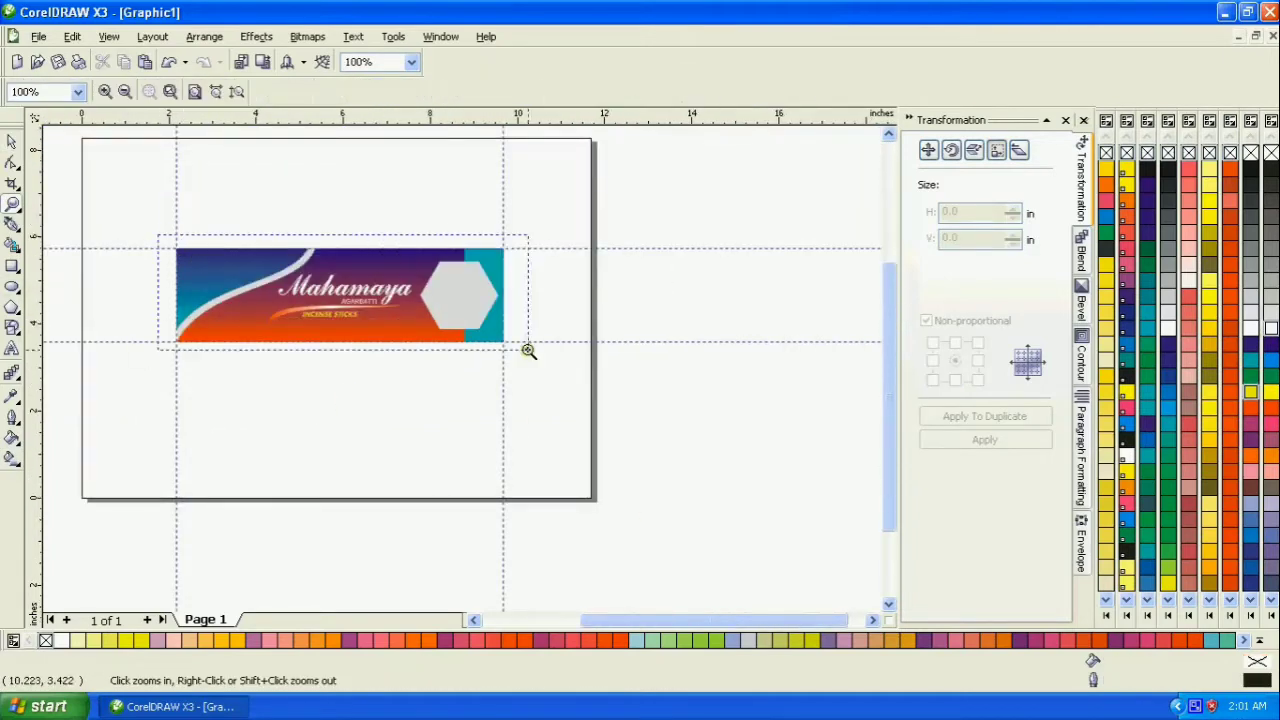
{"action": "left_click_drag", "start_coordinate": [528, 350], "coordinate": [506, 352]}
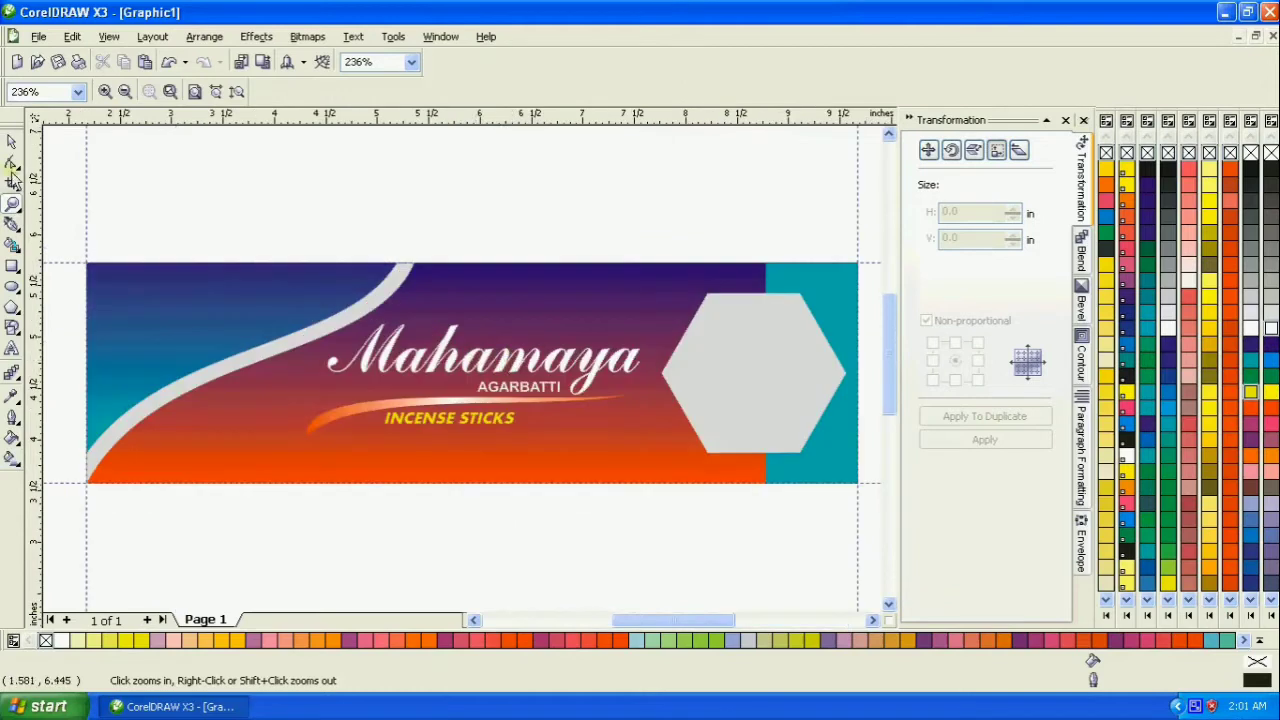
{"action": "left_click", "coordinate": [11, 142]}
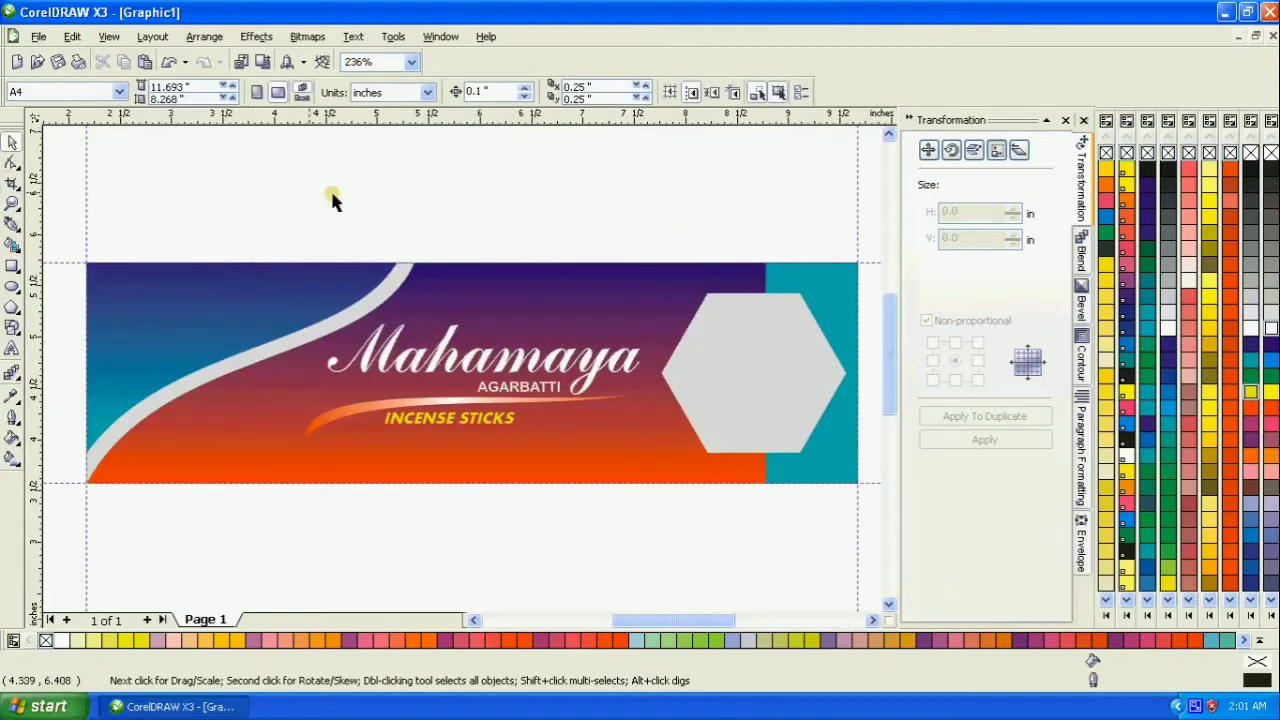
{"action": "left_click", "coordinate": [17, 335]}
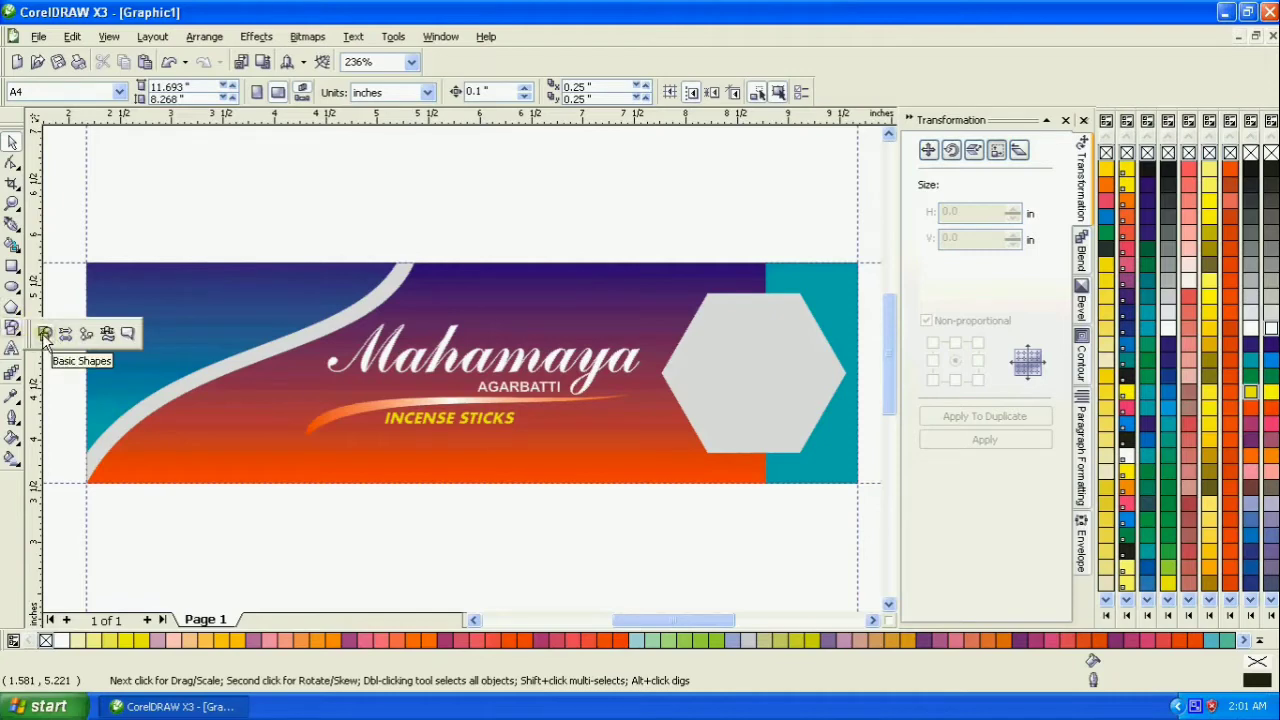
{"action": "left_click", "coordinate": [44, 335]}
{"action": "left_click", "coordinate": [399, 93]}
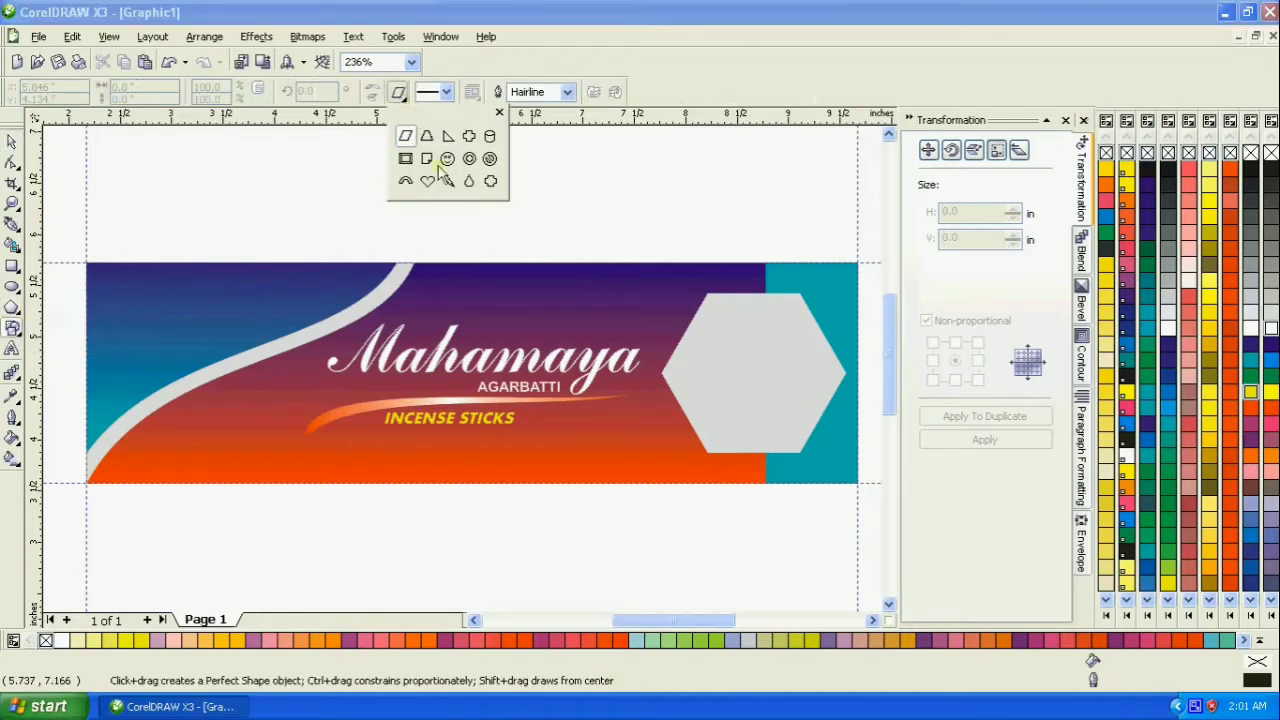
{"action": "left_click", "coordinate": [467, 182]}
{"action": "scroll", "coordinate": [462, 370], "scroll_direction": "up", "scroll_amount": 2}
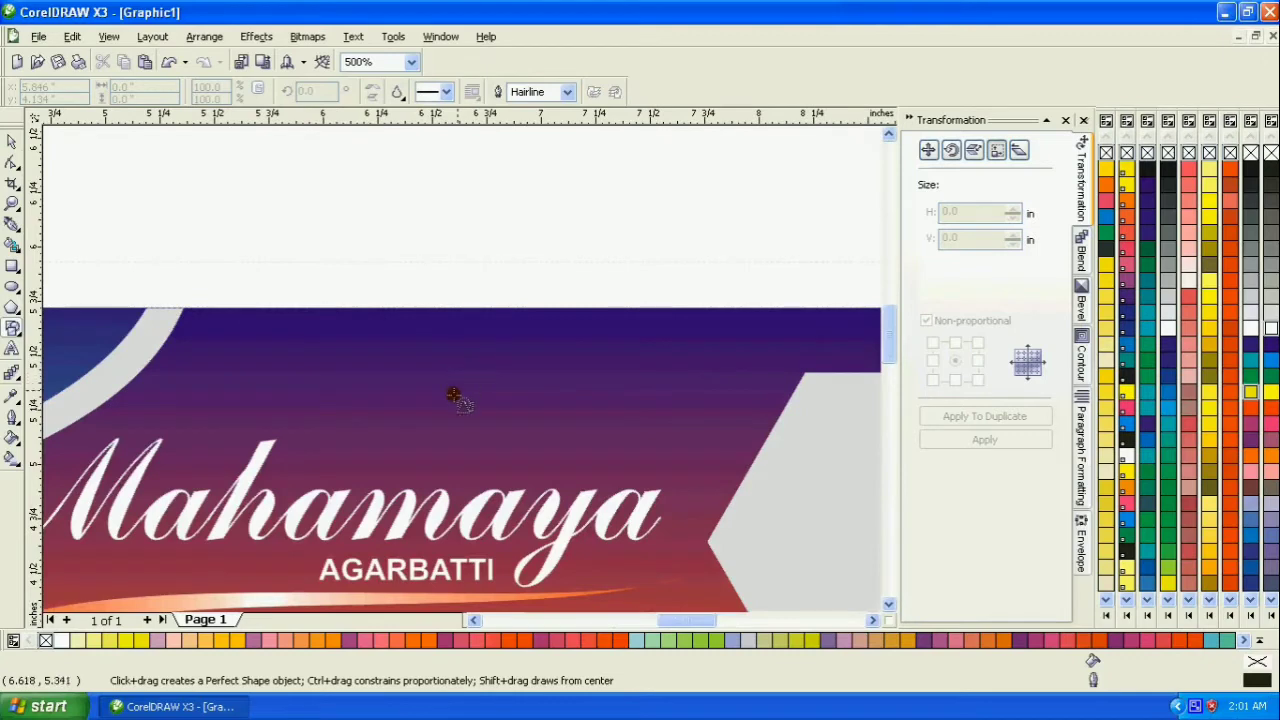
{"action": "left_click_drag", "start_coordinate": [380, 222], "coordinate": [390, 287]}
{"action": "left_click", "coordinate": [12, 143]}
{"action": "left_click", "coordinate": [384, 243]}
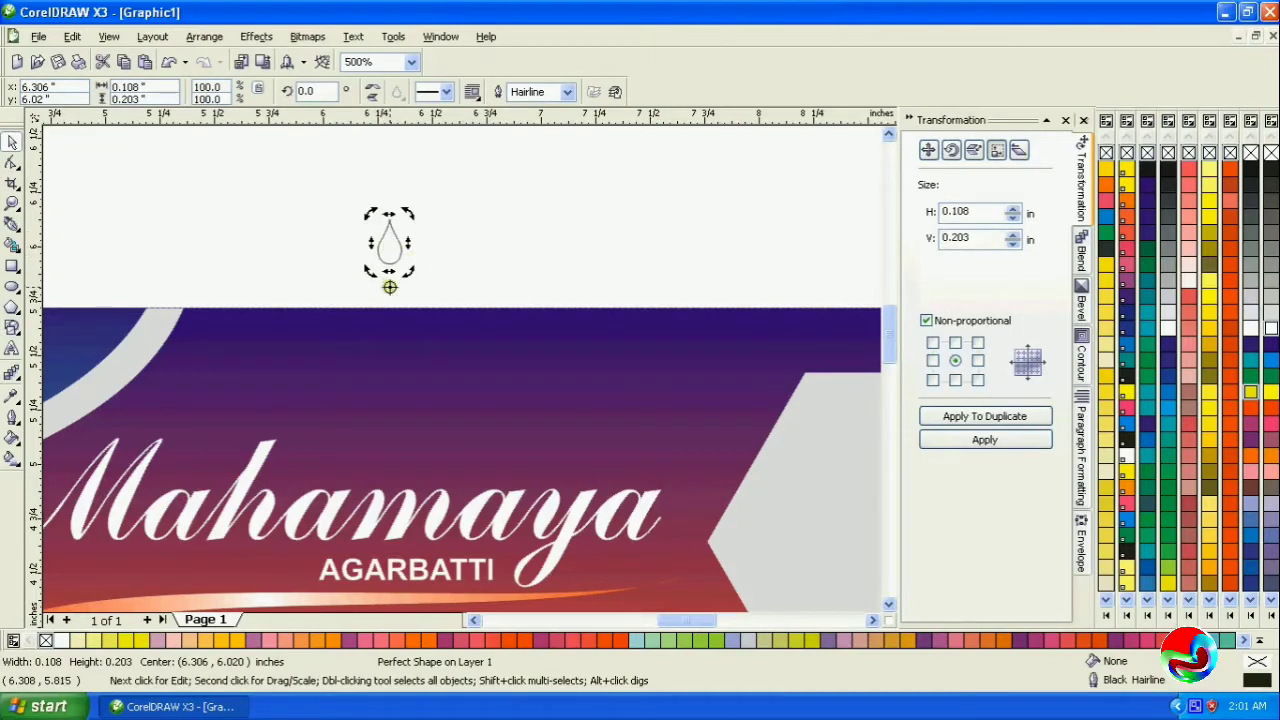
- Duplicate the teardrop in 15° rotations around its shifted rotation centre to form a full ring of 24 petals
{"action": "left_click_drag", "start_coordinate": [407, 214], "coordinate": [428, 232]}
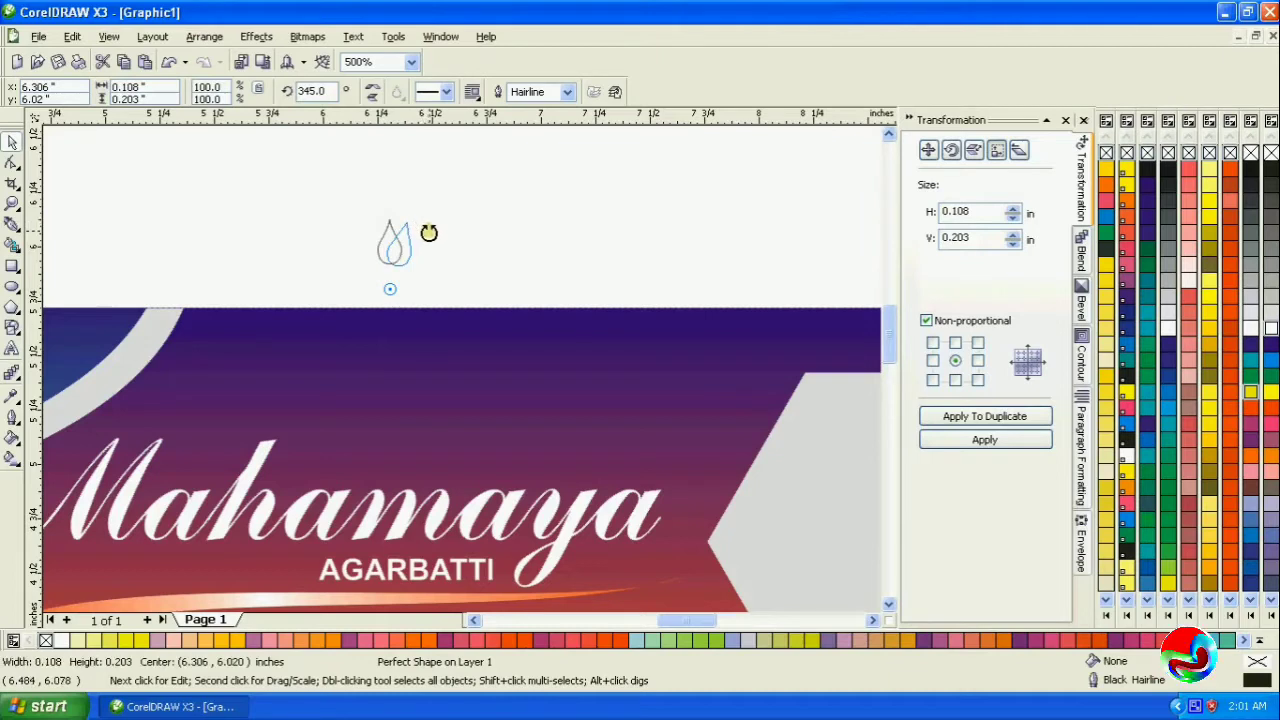
{"action": "key", "text": "ctrl+r"}
{"action": "key", "text": "ctrl+r"}
{"action": "key", "text": "ctrl+r"}
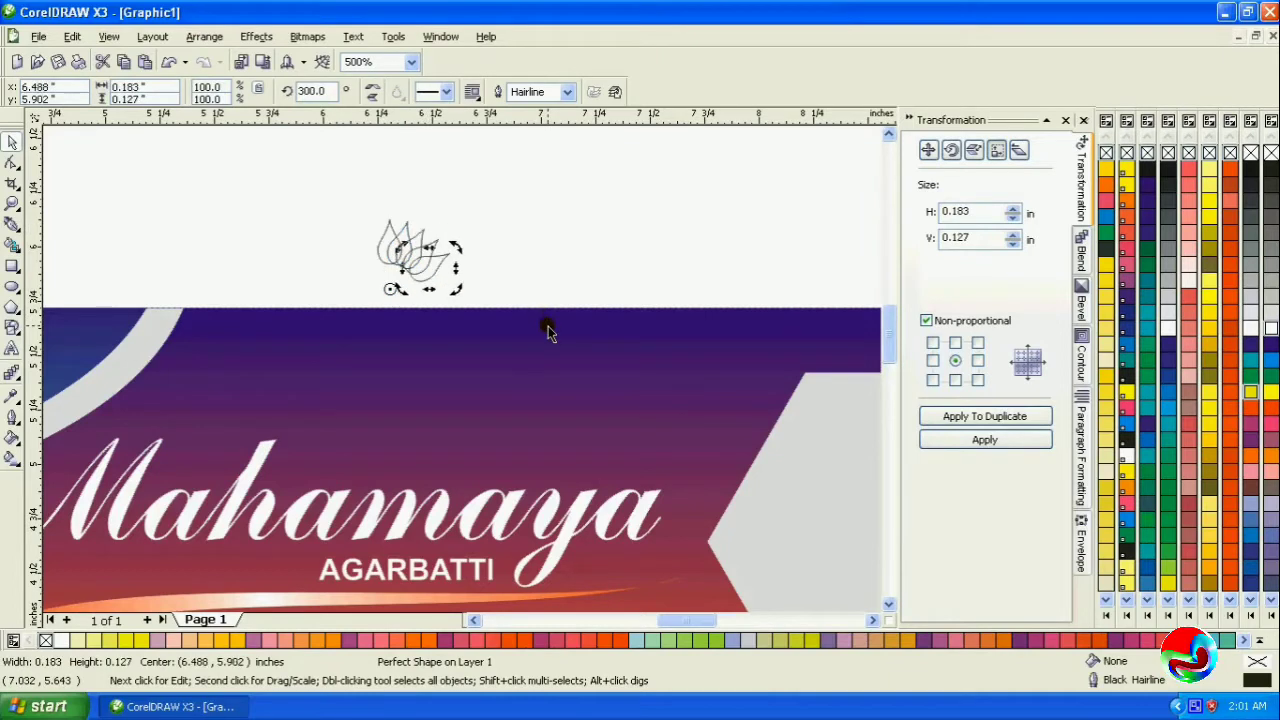
{"action": "key", "text": "ctrl+r"}
{"action": "key", "text": "ctrl+r"}
{"action": "key", "text": "ctrl+r"}
{"action": "key", "text": "ctrl+r"}
{"action": "key", "text": "ctrl+r"}
{"action": "key", "text": "ctrl+r"}
{"action": "key", "text": "ctrl+r"}
{"action": "key", "text": "ctrl+r"}
{"action": "key", "text": "ctrl+r"}
{"action": "key", "text": "ctrl+r"}
{"action": "key", "text": "ctrl+r"}
{"action": "key", "text": "ctrl+r"}
{"action": "key", "text": "ctrl+r"}
{"action": "key", "text": "ctrl+r"}
{"action": "key", "text": "ctrl+r"}
{"action": "key", "text": "ctrl+r"}
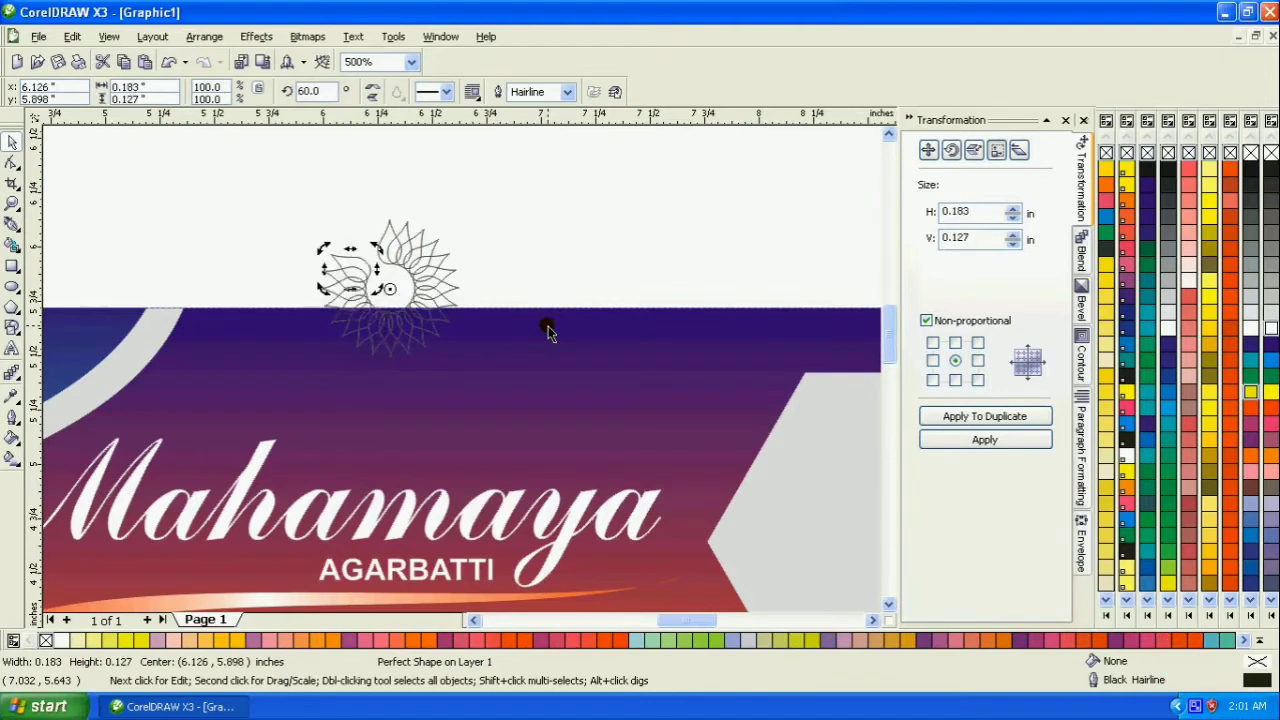
{"action": "key", "text": "ctrl+r"}
{"action": "key", "text": "ctrl+r"}
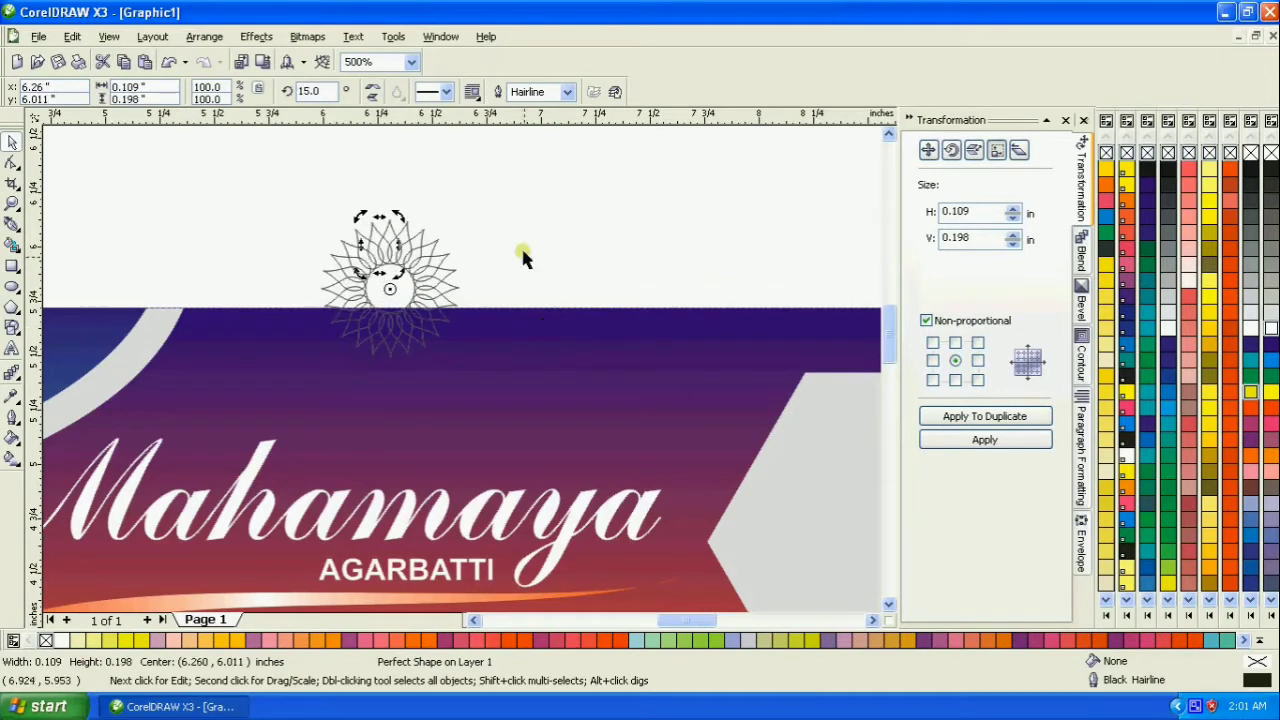
- Combine all 24 teardrops into one curve, fill it yellow and remove its outline
{"action": "left_click_drag", "start_coordinate": [303, 204], "coordinate": [484, 388]}
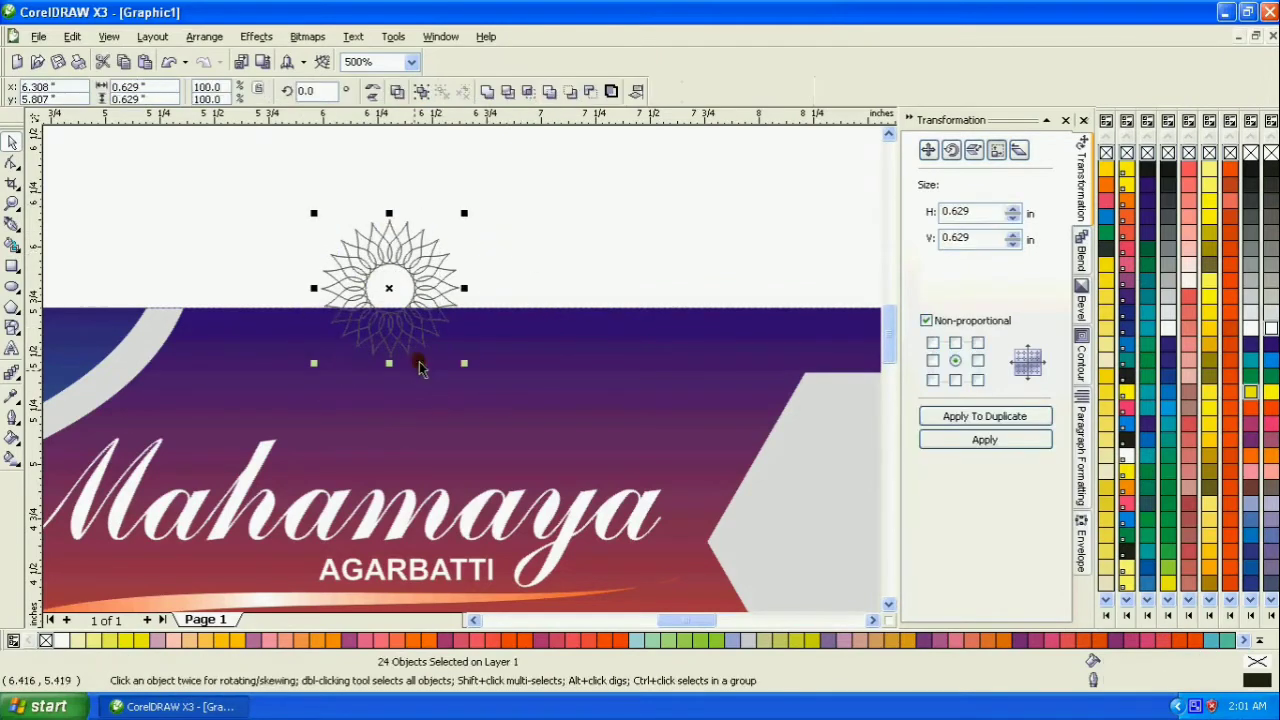
{"action": "left_click", "coordinate": [397, 95]}
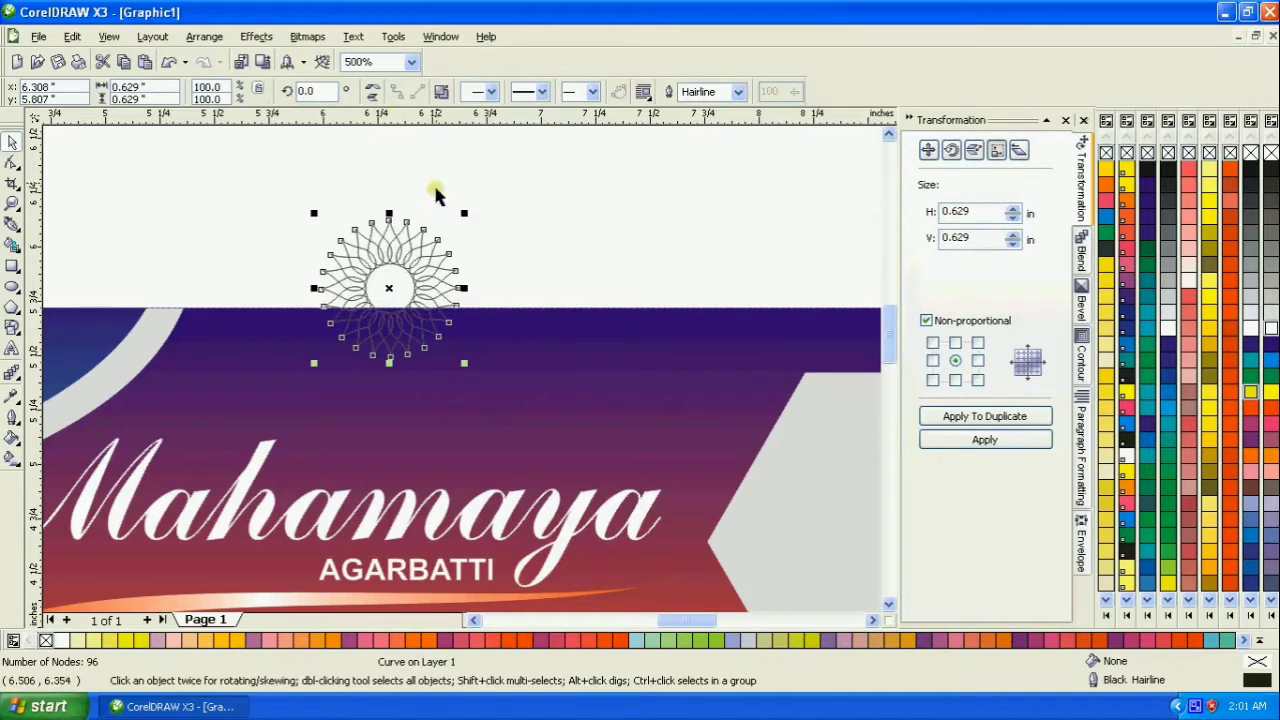
{"action": "left_click", "coordinate": [1251, 344]}
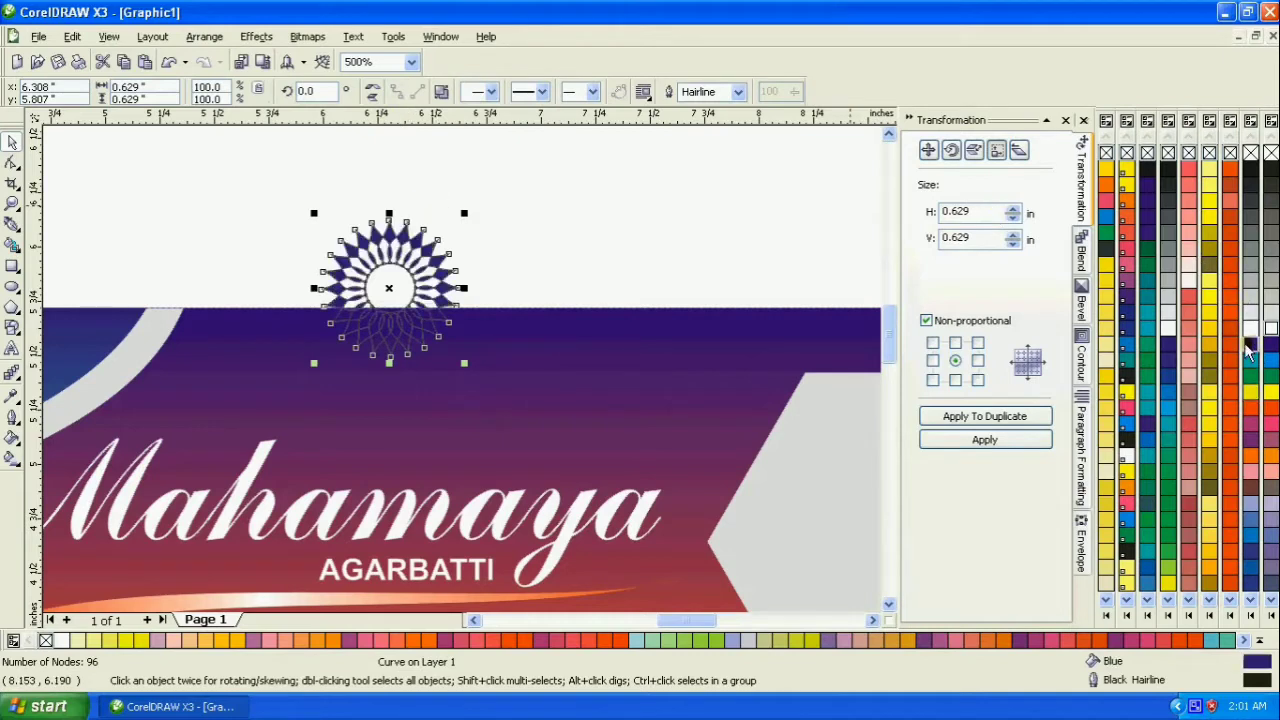
{"action": "left_click", "coordinate": [1251, 392]}
{"action": "right_click", "coordinate": [1167, 152]}
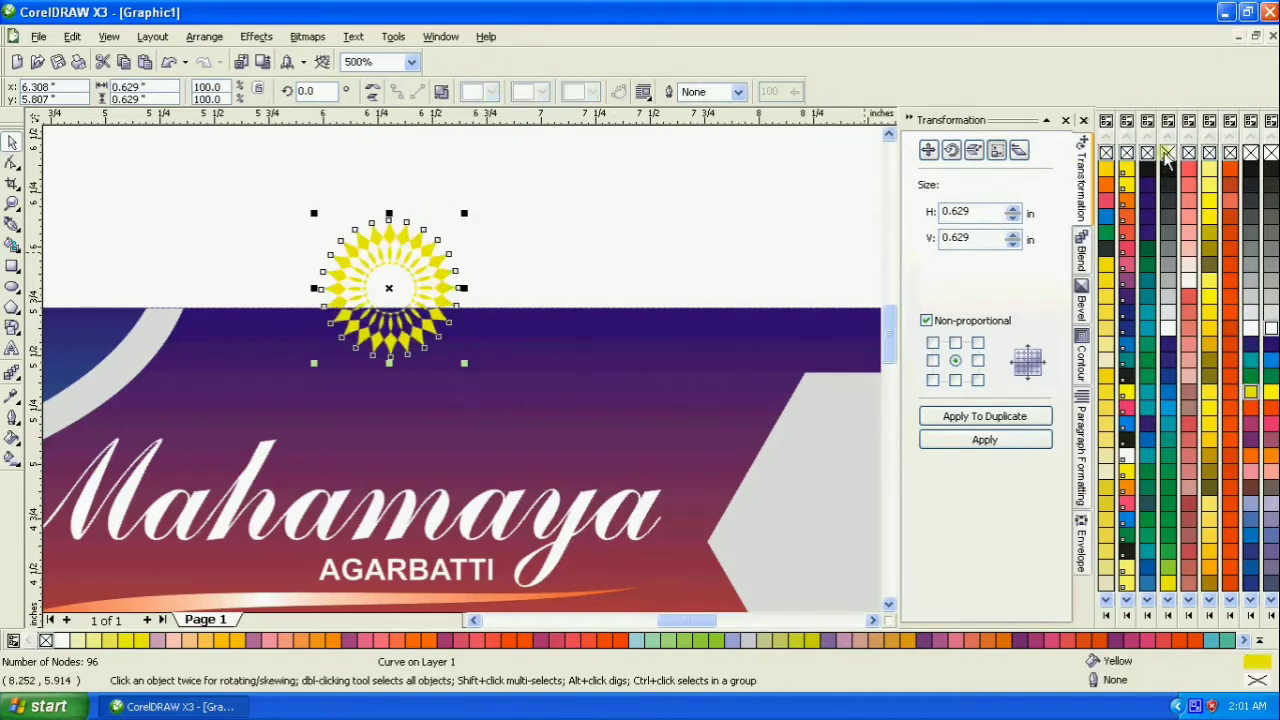
- Shrink the yellow ornament to about 0.29 in and repeat it in an evenly spaced row of seven along the banner's top edge above Mahamaya
{"action": "left_click_drag", "start_coordinate": [464, 364], "coordinate": [431, 331]}
{"action": "left_click_drag", "start_coordinate": [392, 290], "coordinate": [252, 357]}
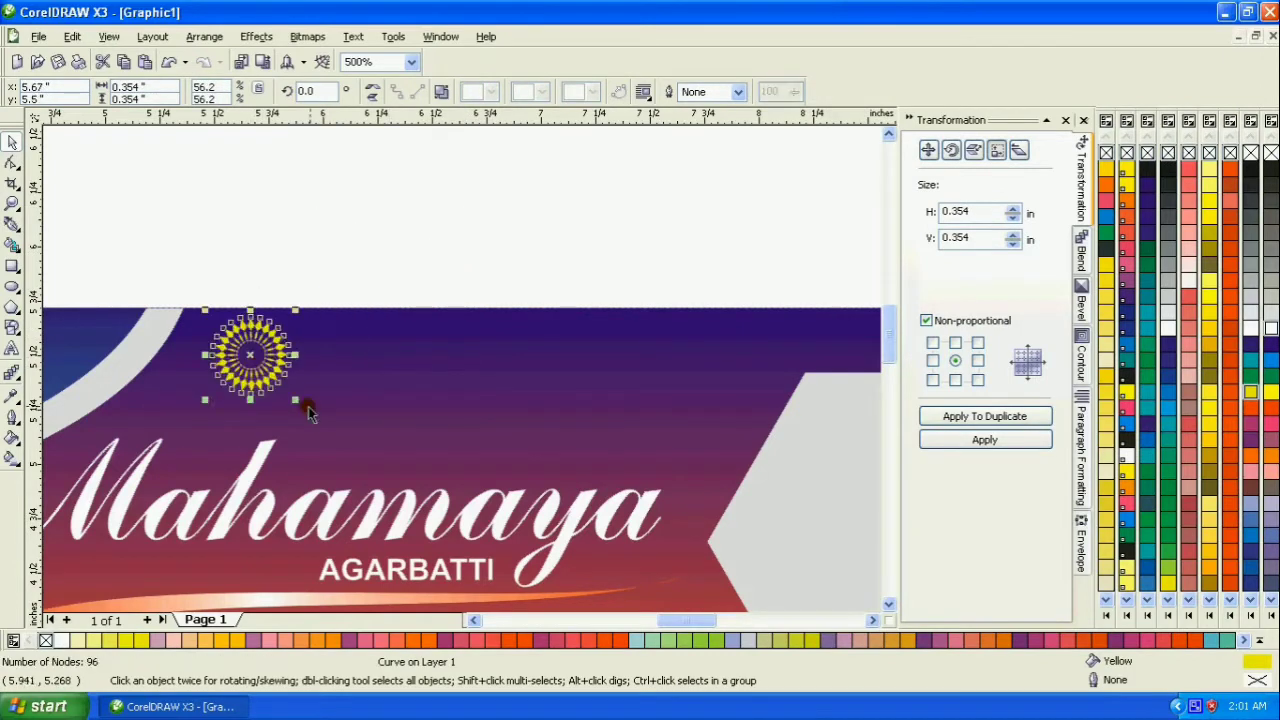
{"action": "left_click_drag", "start_coordinate": [295, 402], "coordinate": [323, 356]}
{"action": "key", "text": "ctrl+r"}
{"action": "key", "text": "ctrl+r"}
{"action": "key", "text": "ctrl+r"}
{"action": "key", "text": "ctrl+r"}
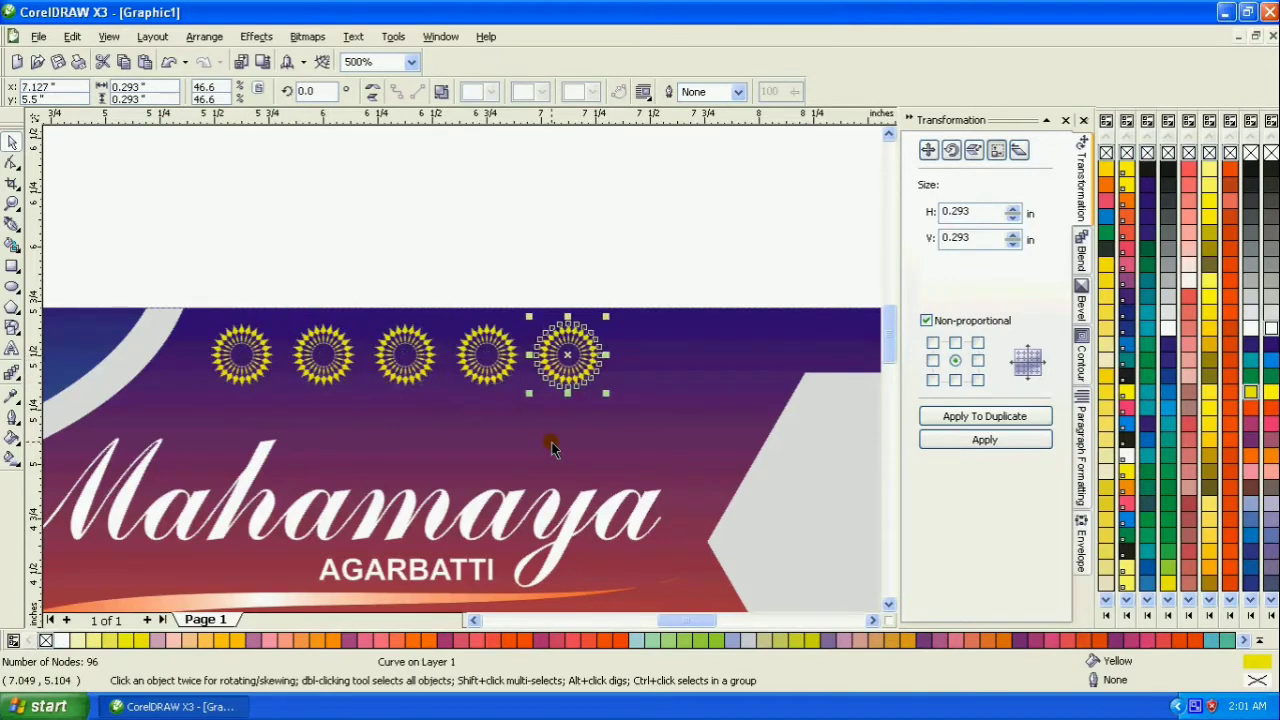
{"action": "left_click", "coordinate": [377, 218]}
{"action": "scroll", "coordinate": [460, 240], "scroll_direction": "down", "scroll_amount": 4}
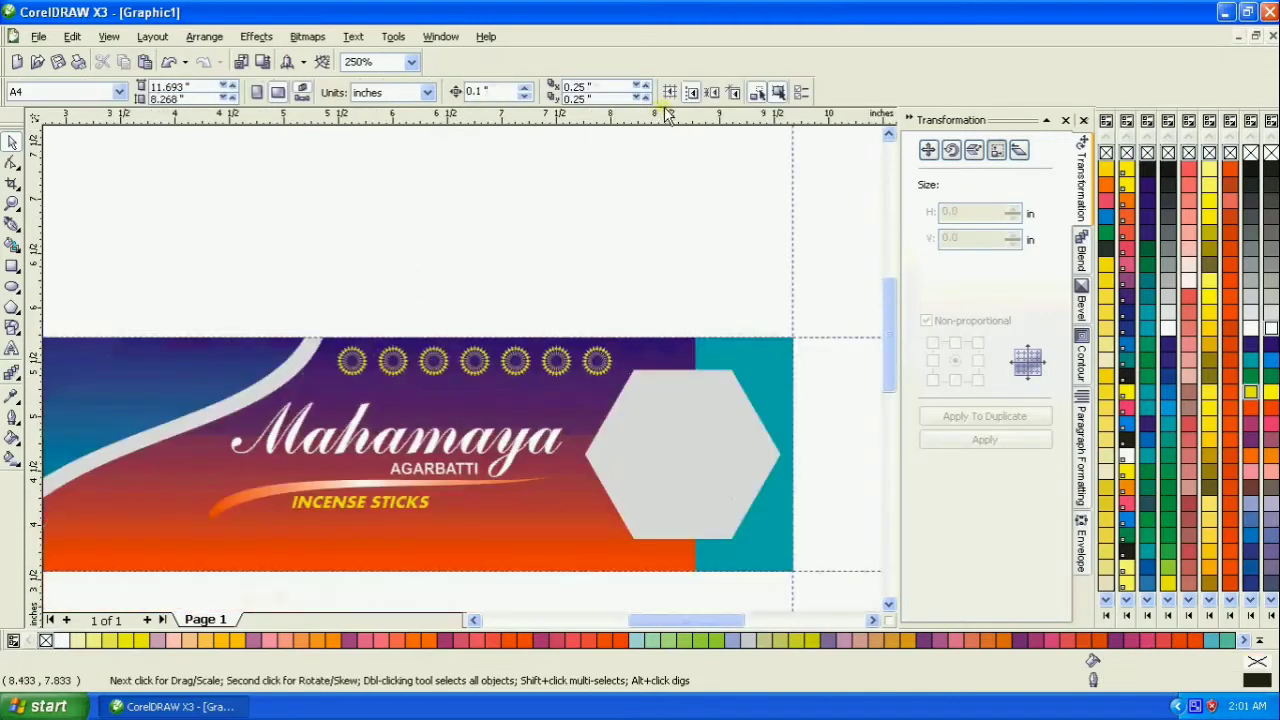
- Group the seven ornaments along the banner's top edge
{"action": "scroll", "coordinate": [462, 372], "scroll_direction": "up", "scroll_amount": 2}
{"action": "left_click_drag", "start_coordinate": [335, 270], "coordinate": [683, 348]}
{"action": "key", "text": "ctrl+g"}
{"action": "left_click", "coordinate": [551, 250]}
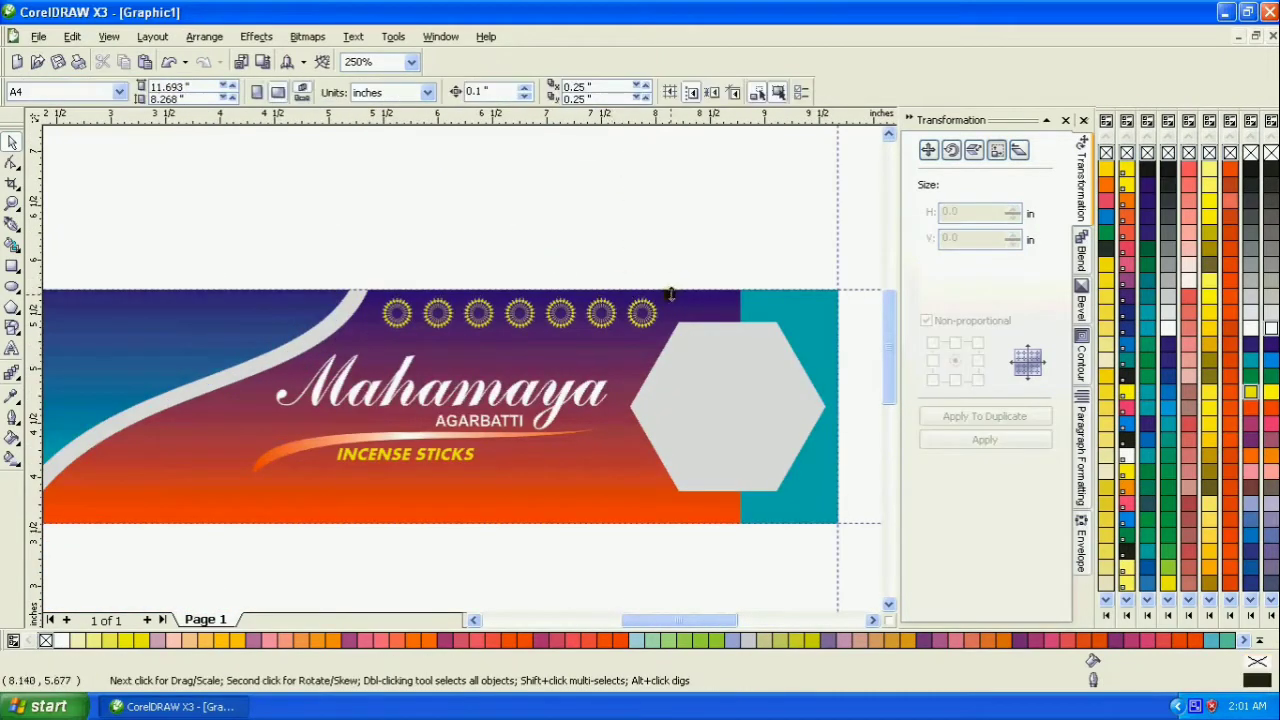
{"action": "left_click", "coordinate": [12, 204]}
{"action": "right_click", "coordinate": [352, 222]}
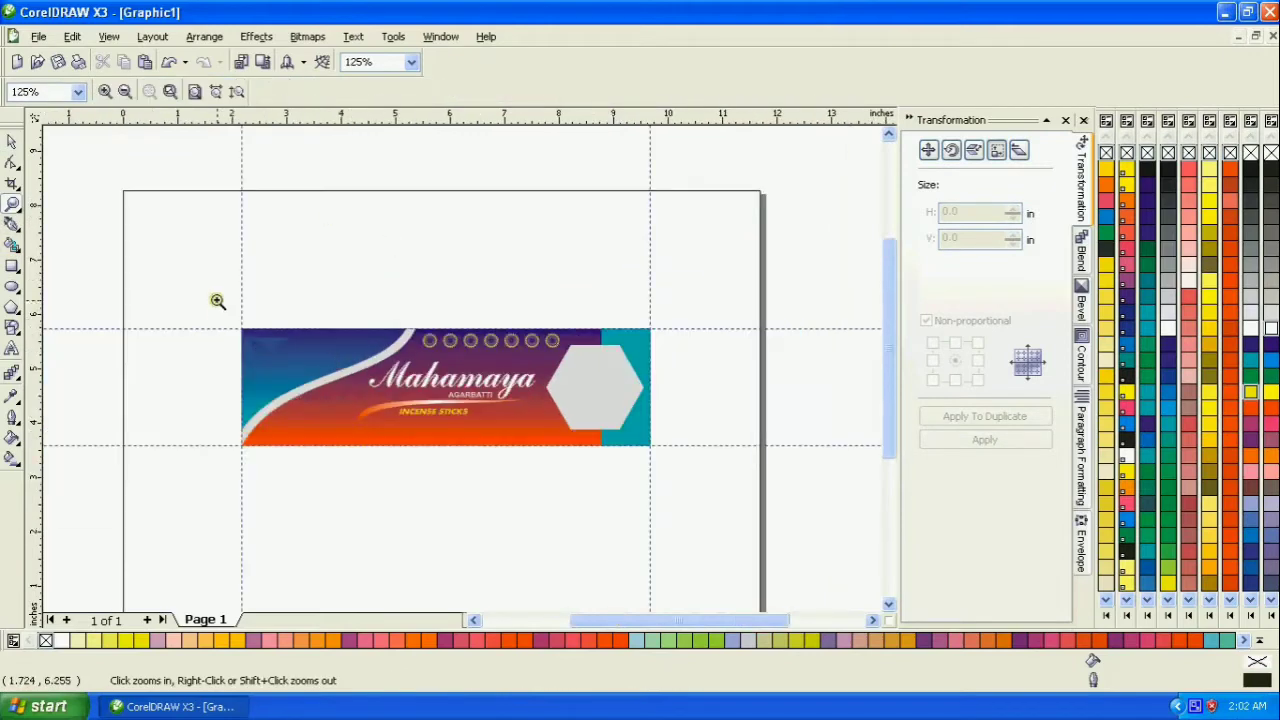
{"action": "left_click_drag", "start_coordinate": [223, 316], "coordinate": [664, 461]}
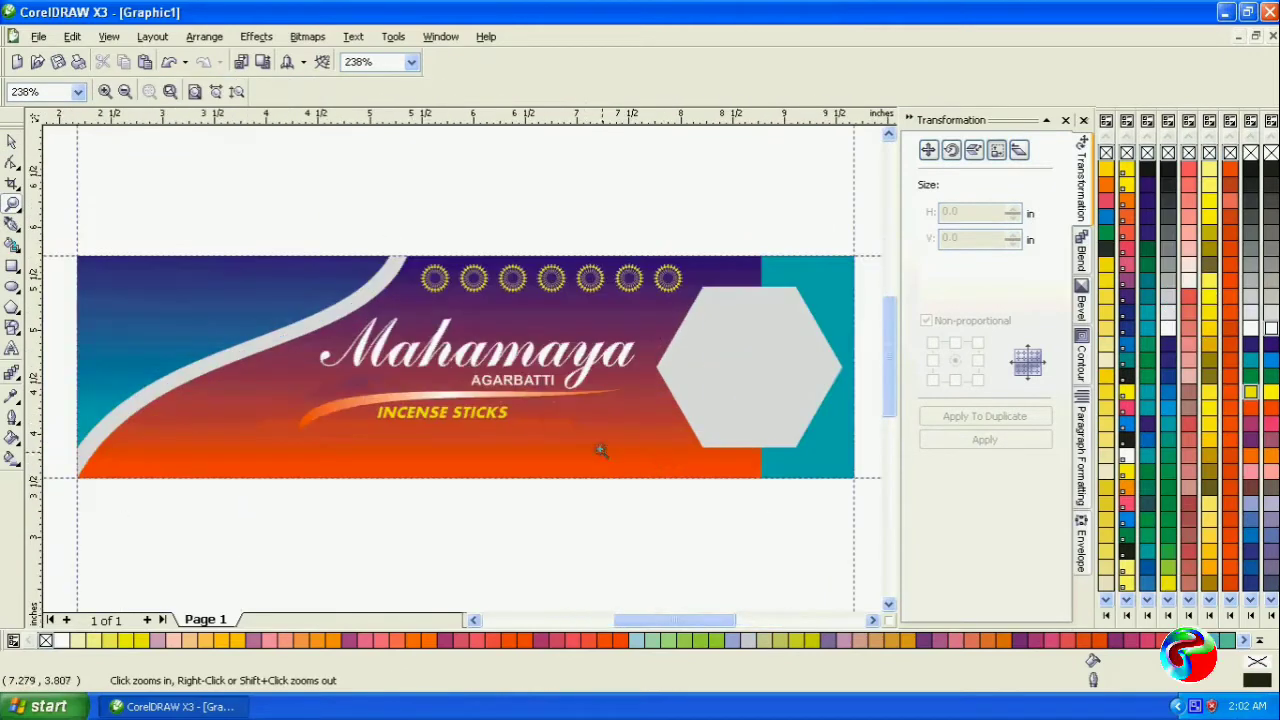
{"action": "left_click", "coordinate": [12, 142]}
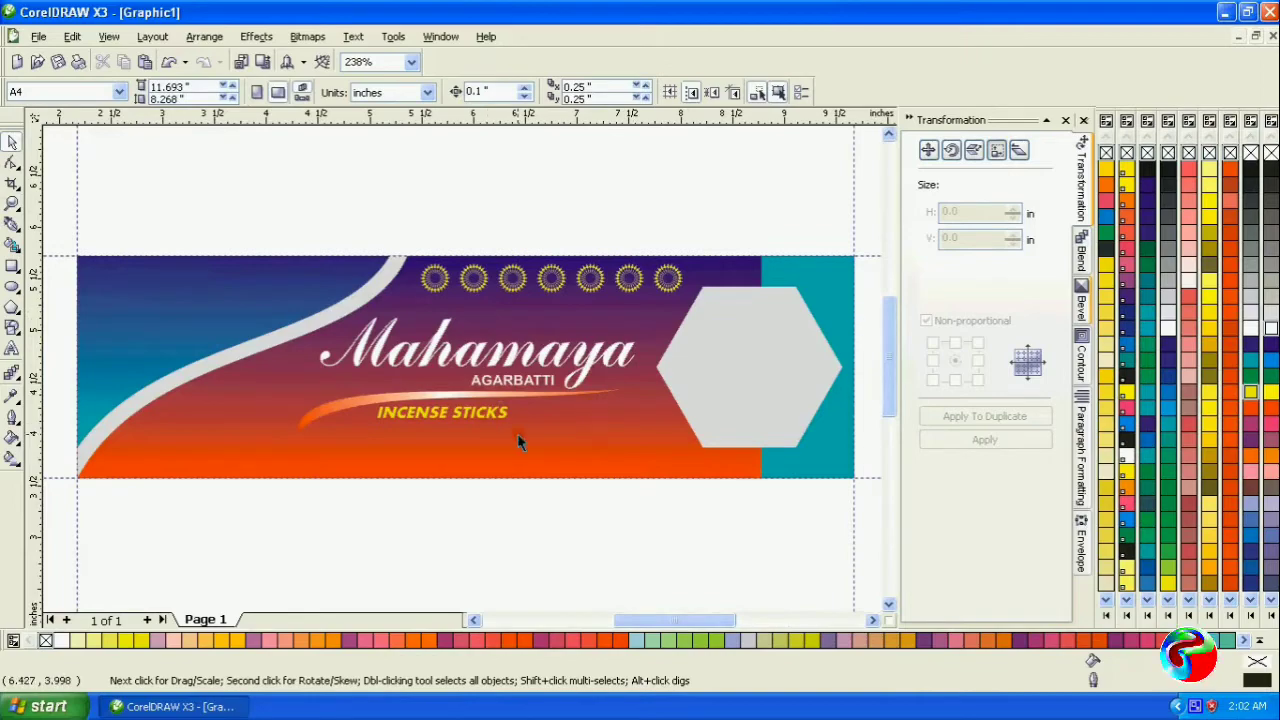
- Switch to Windows Explorer and open the folder E:\clipart\Puja Item
{"action": "left_click", "coordinate": [1225, 12]}
{"action": "double_click", "coordinate": [10, 115]}
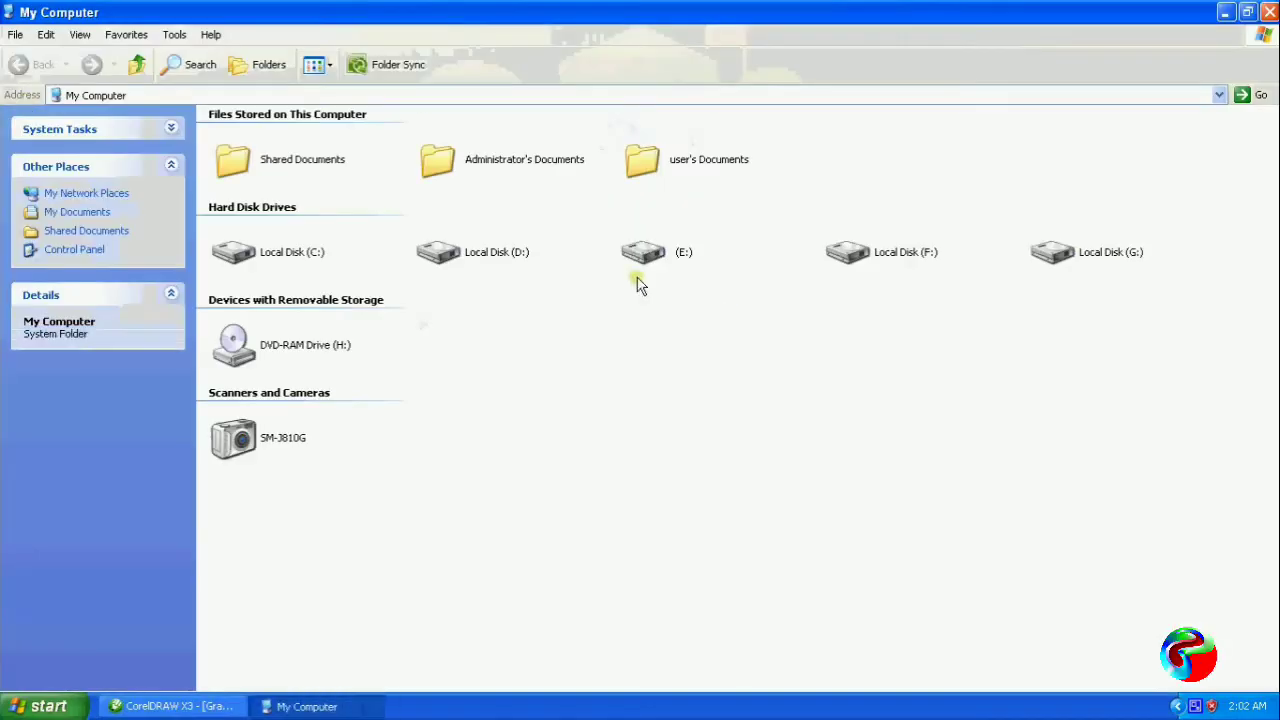
{"action": "double_click", "coordinate": [643, 250]}
{"action": "double_click", "coordinate": [255, 155]}
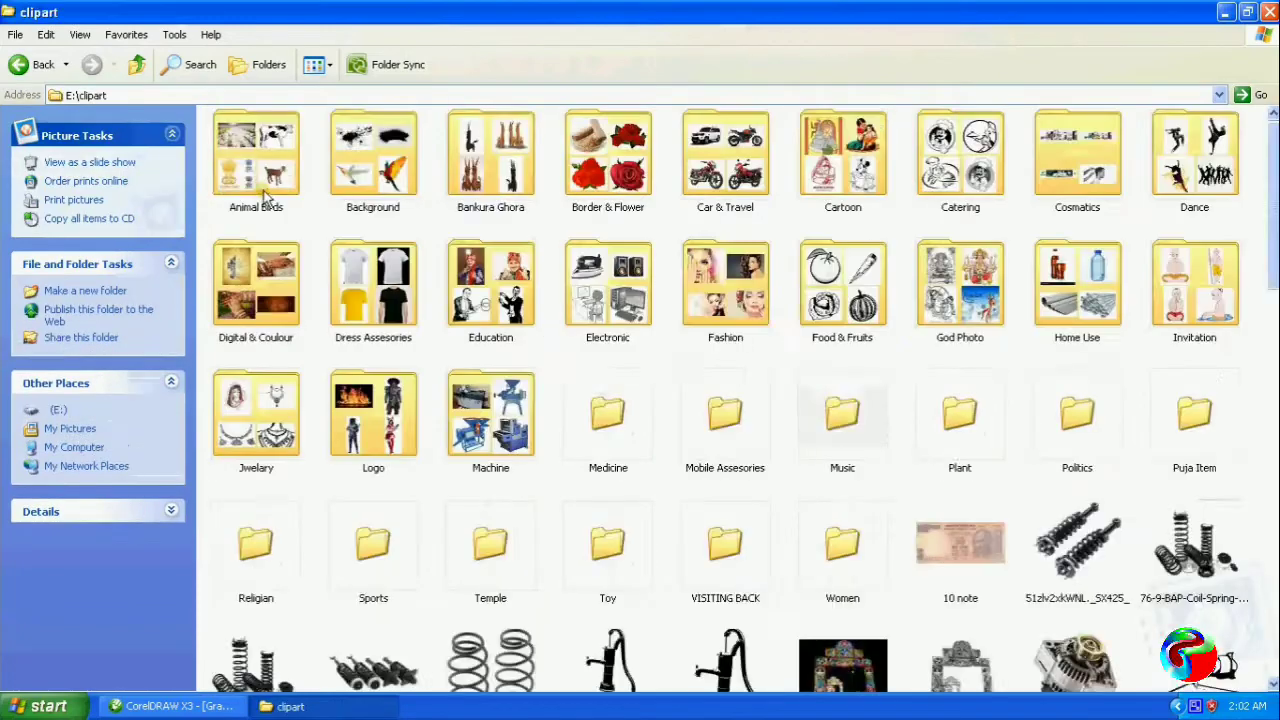
{"action": "double_click", "coordinate": [1198, 415]}
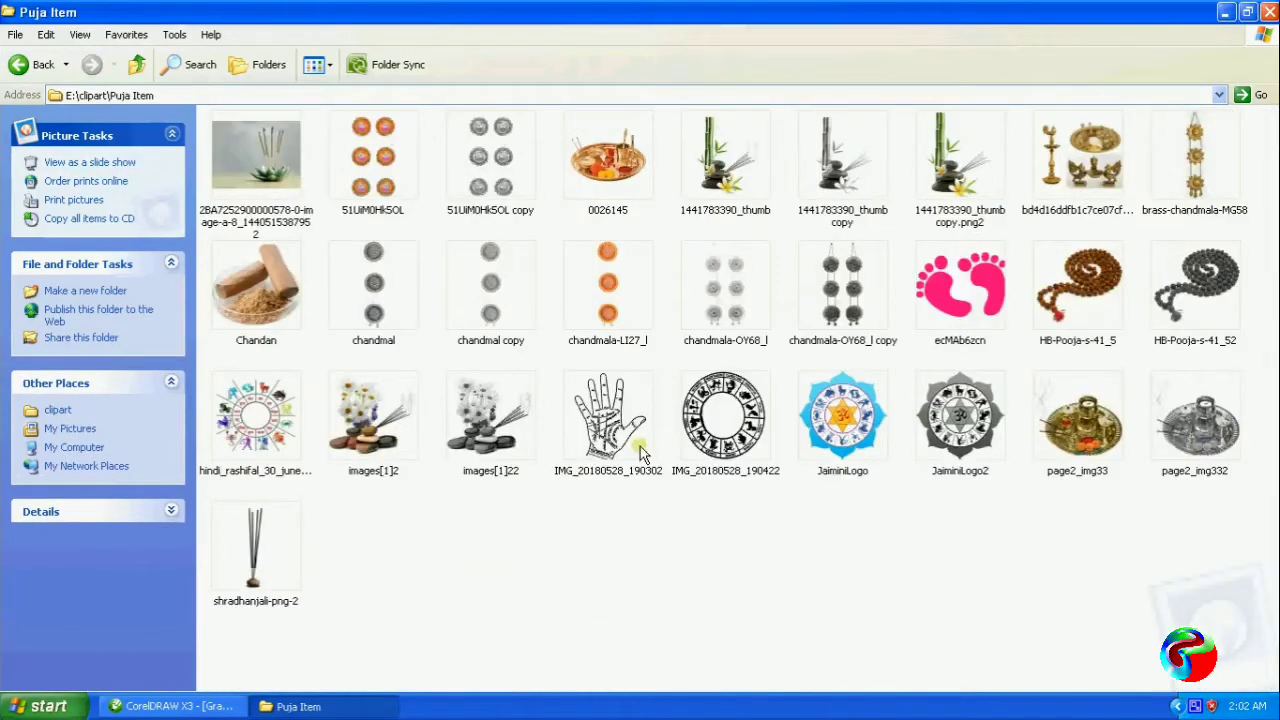
- Copy the images 0026145 and shradhanjali-png-2 and paste both into the CorelDRAW banner drawing
{"action": "left_click", "coordinate": [608, 158]}
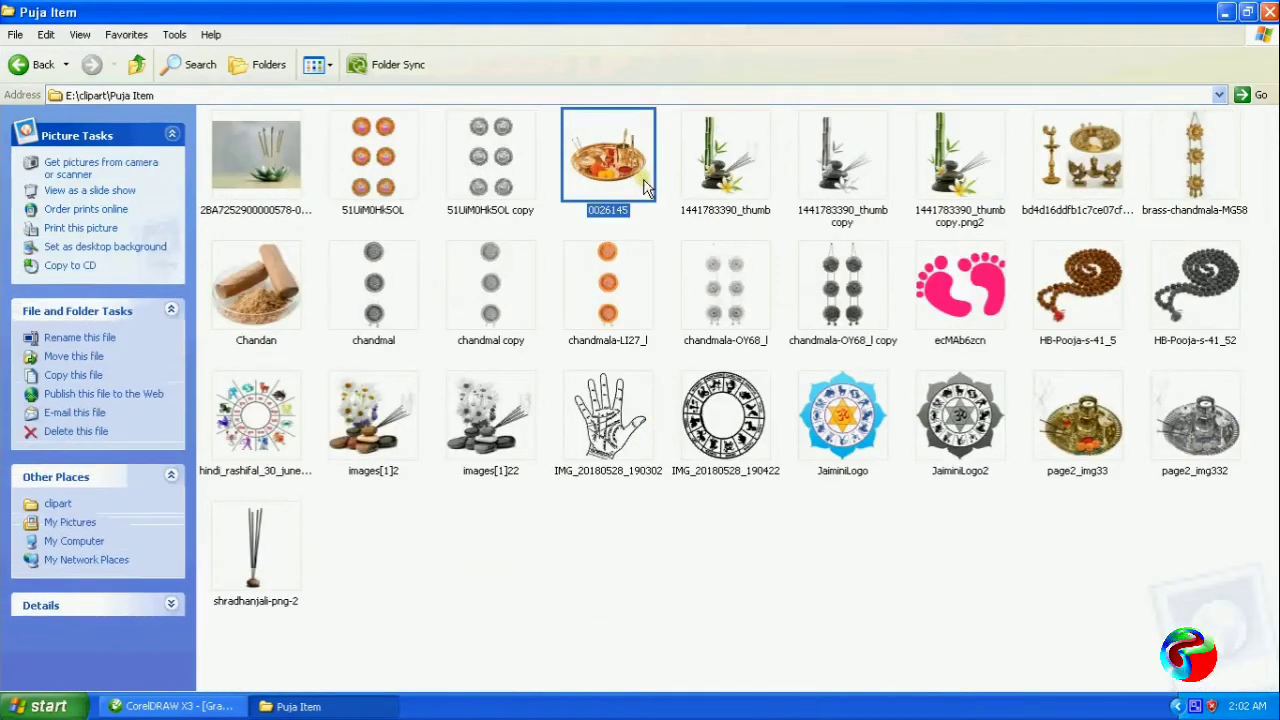
{"action": "left_click", "coordinate": [248, 566], "text": "shift"}
{"action": "left_click", "coordinate": [248, 566]}
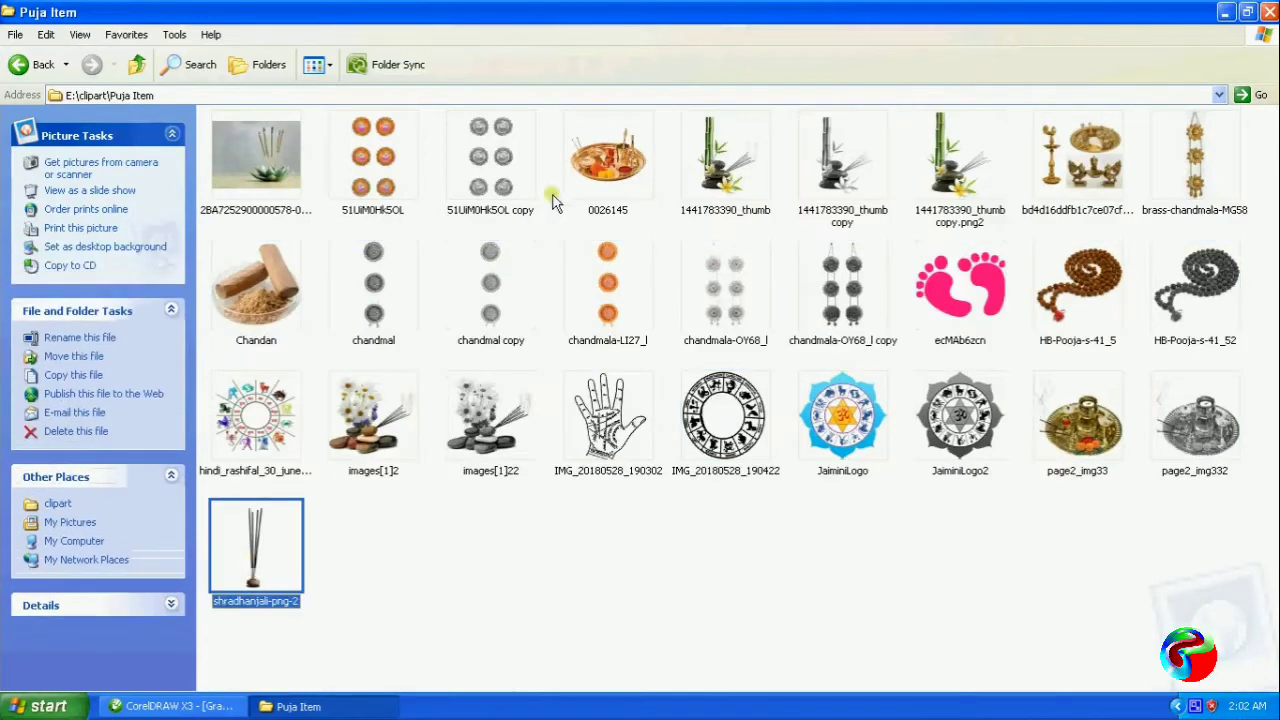
{"action": "left_click", "coordinate": [600, 188], "text": "ctrl"}
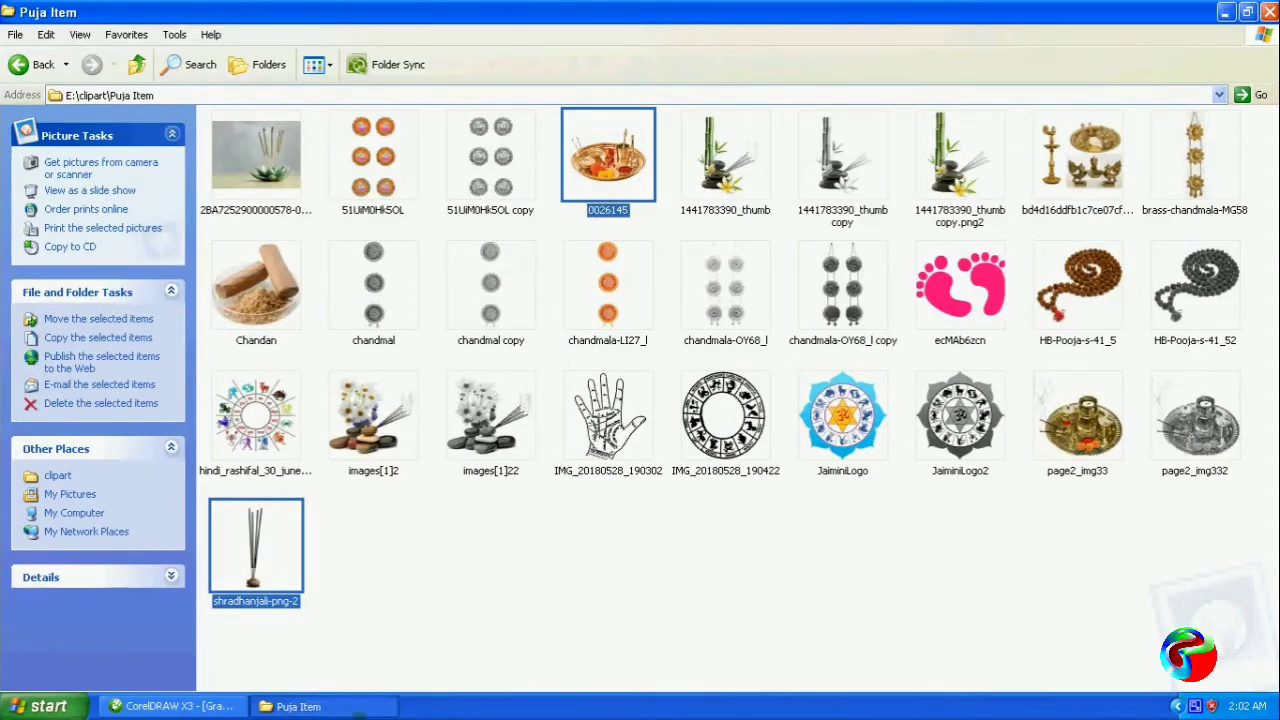
{"action": "left_click", "coordinate": [205, 709]}
{"action": "key", "text": "ctrl+v"}
{"action": "key", "text": "F3"}
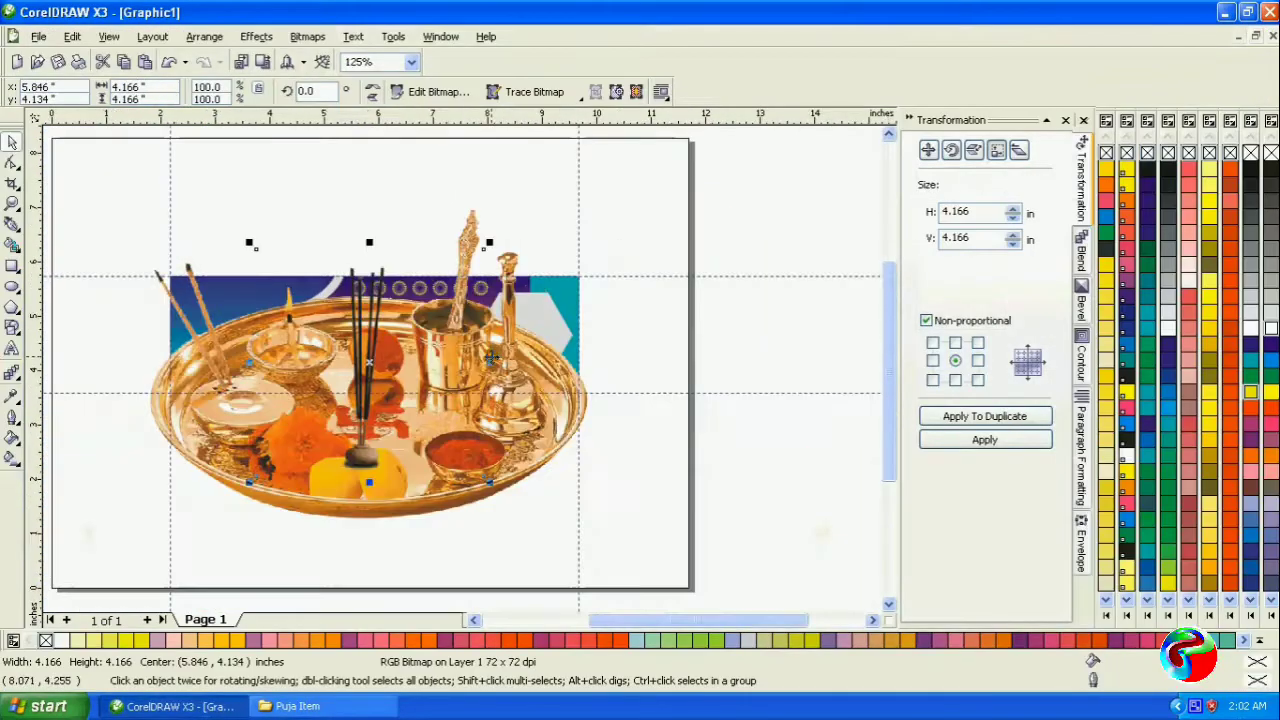
- Move the incense-stick image off the banner to the page's right edge
{"action": "left_click", "coordinate": [399, 220]}
{"action": "left_click", "coordinate": [411, 391]}
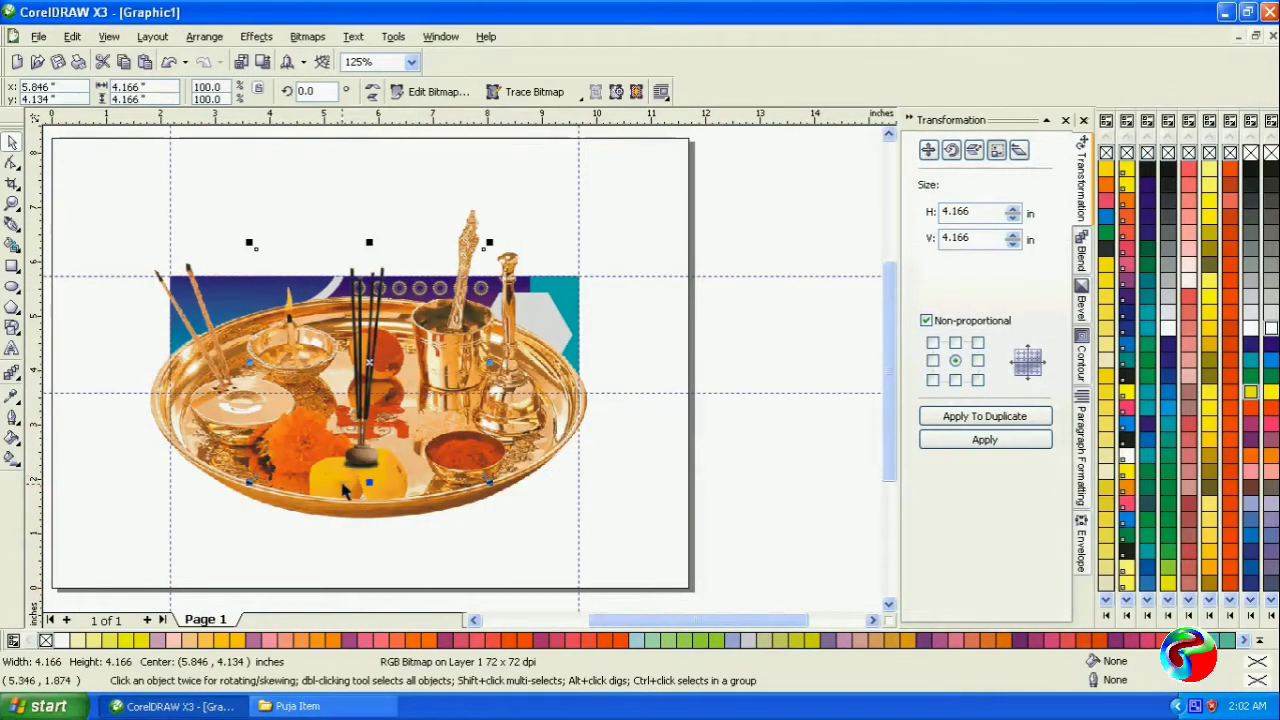
{"action": "left_click_drag", "start_coordinate": [360, 425], "coordinate": [681, 360]}
- Shrink the puja plate image and place it between INCENSE STICKS and the hexagon, near the banner's lower edge
{"action": "left_click", "coordinate": [405, 465]}
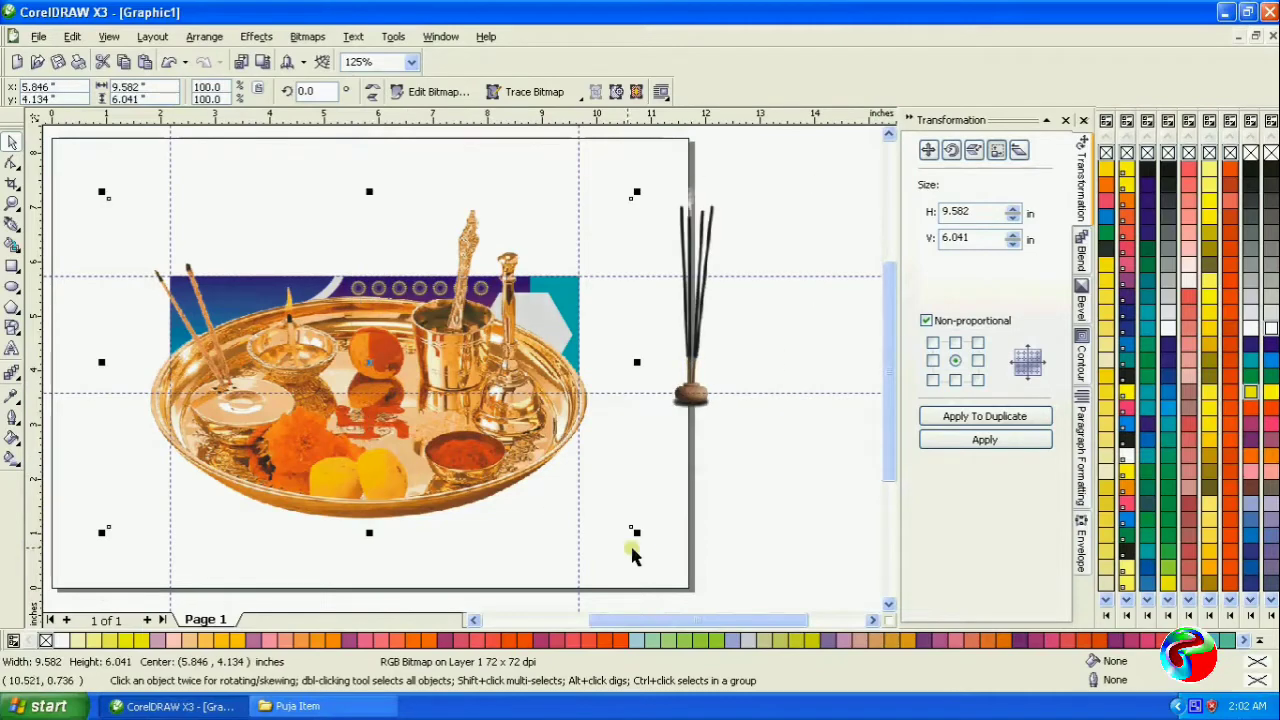
{"action": "left_click_drag", "start_coordinate": [636, 531], "coordinate": [418, 535]}
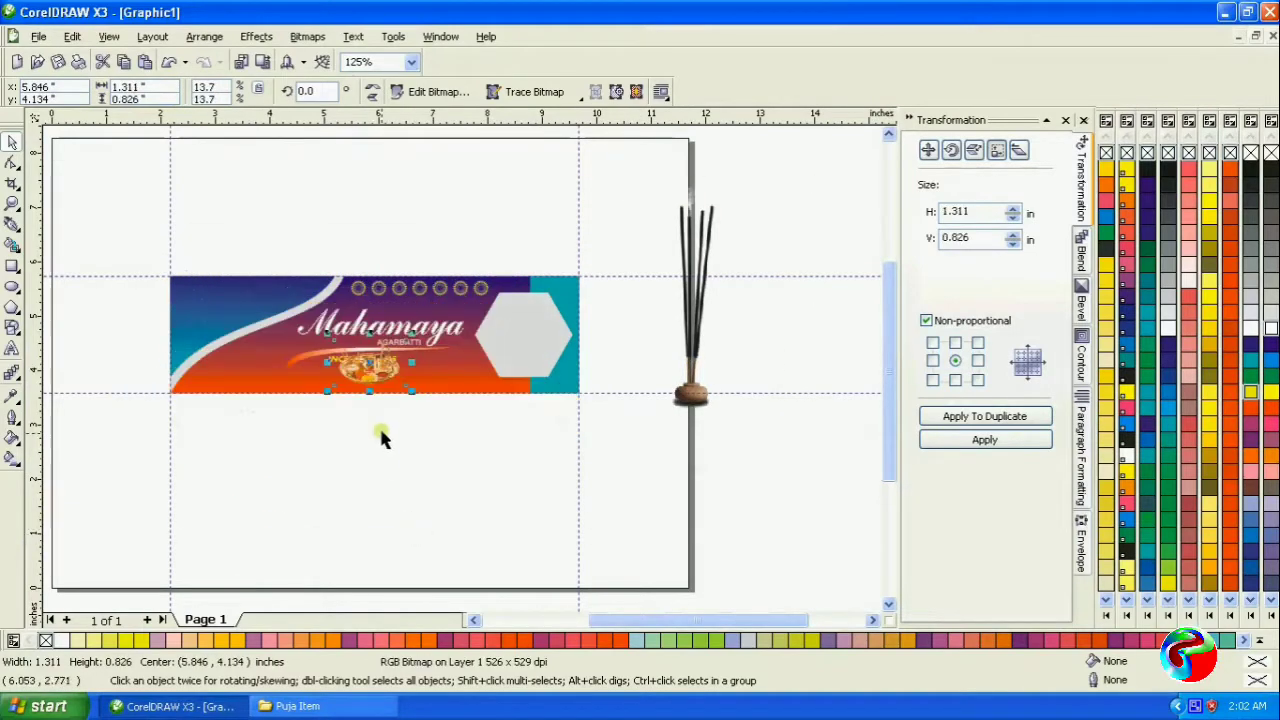
{"action": "left_click_drag", "start_coordinate": [360, 385], "coordinate": [429, 388]}
{"action": "scroll", "coordinate": [357, 376], "scroll_direction": "up", "scroll_amount": 1}
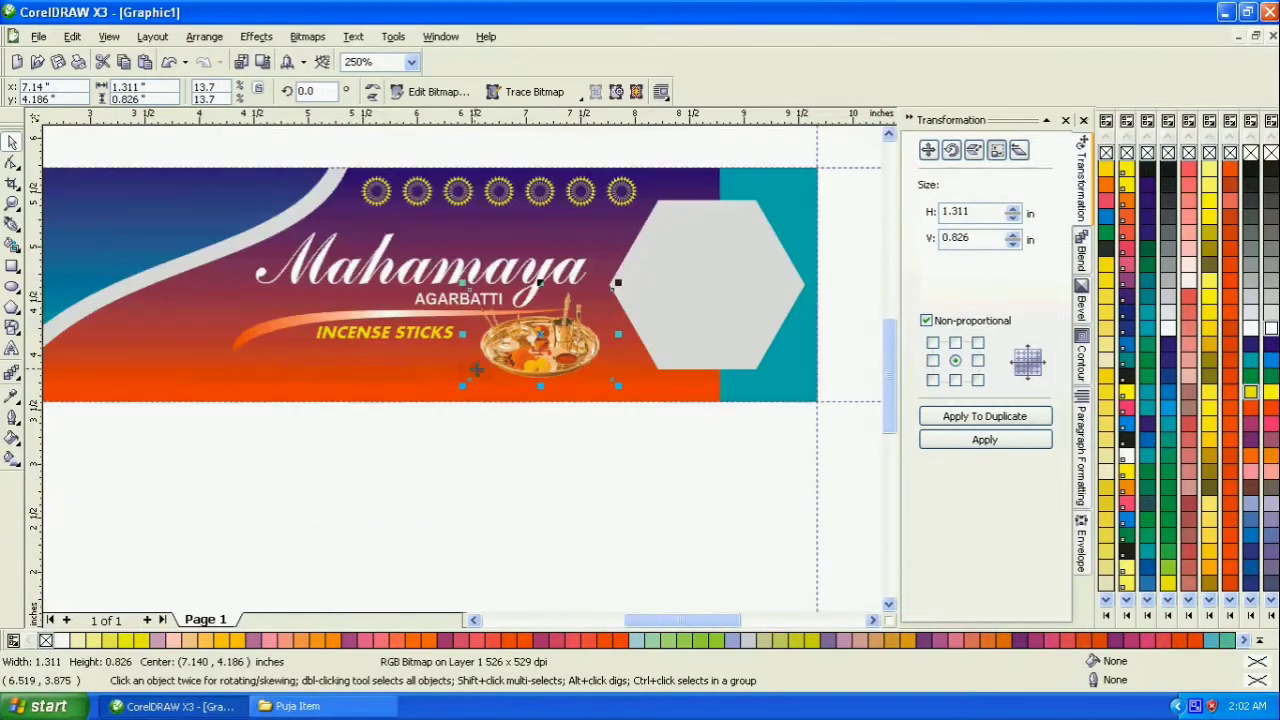
{"action": "left_click_drag", "start_coordinate": [463, 287], "coordinate": [546, 338]}
{"action": "left_click", "coordinate": [565, 455]}
- Scale the incense-stick image to about 1.86 in square and place it just below the banner
{"action": "scroll", "coordinate": [459, 361], "scroll_direction": "down", "scroll_amount": 1}
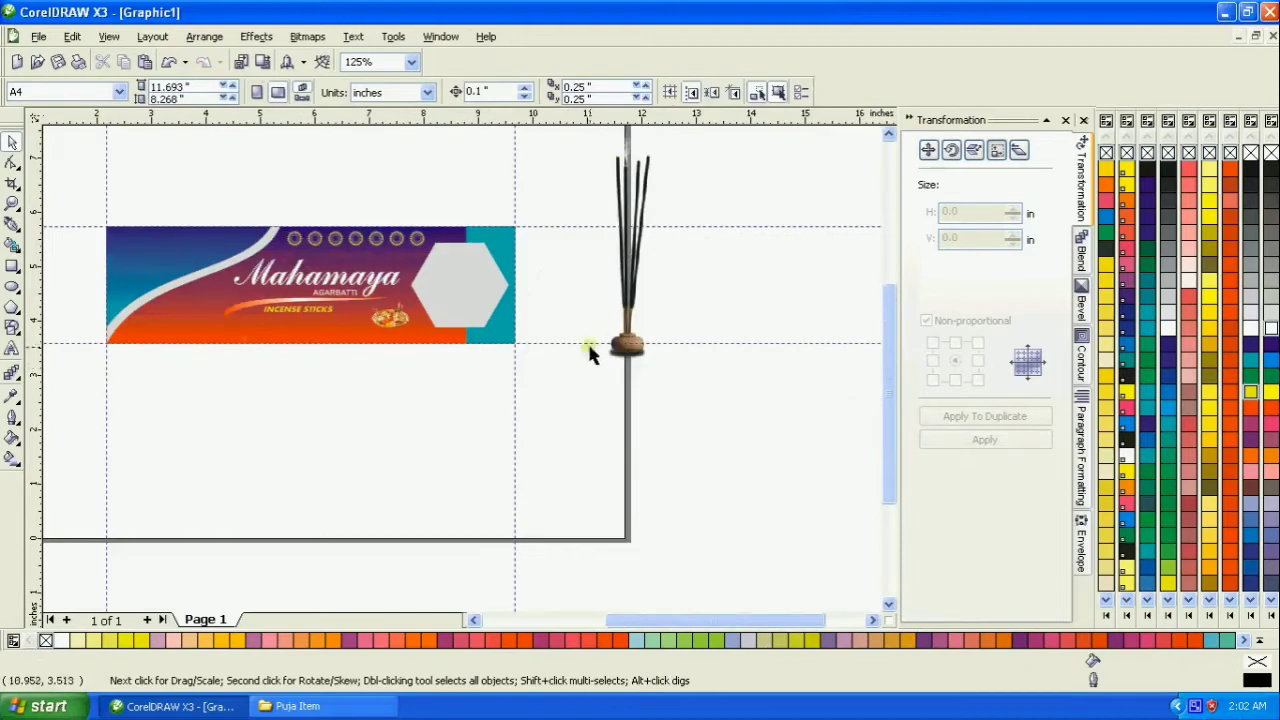
{"action": "left_click", "coordinate": [620, 293]}
{"action": "left_click", "coordinate": [571, 198]}
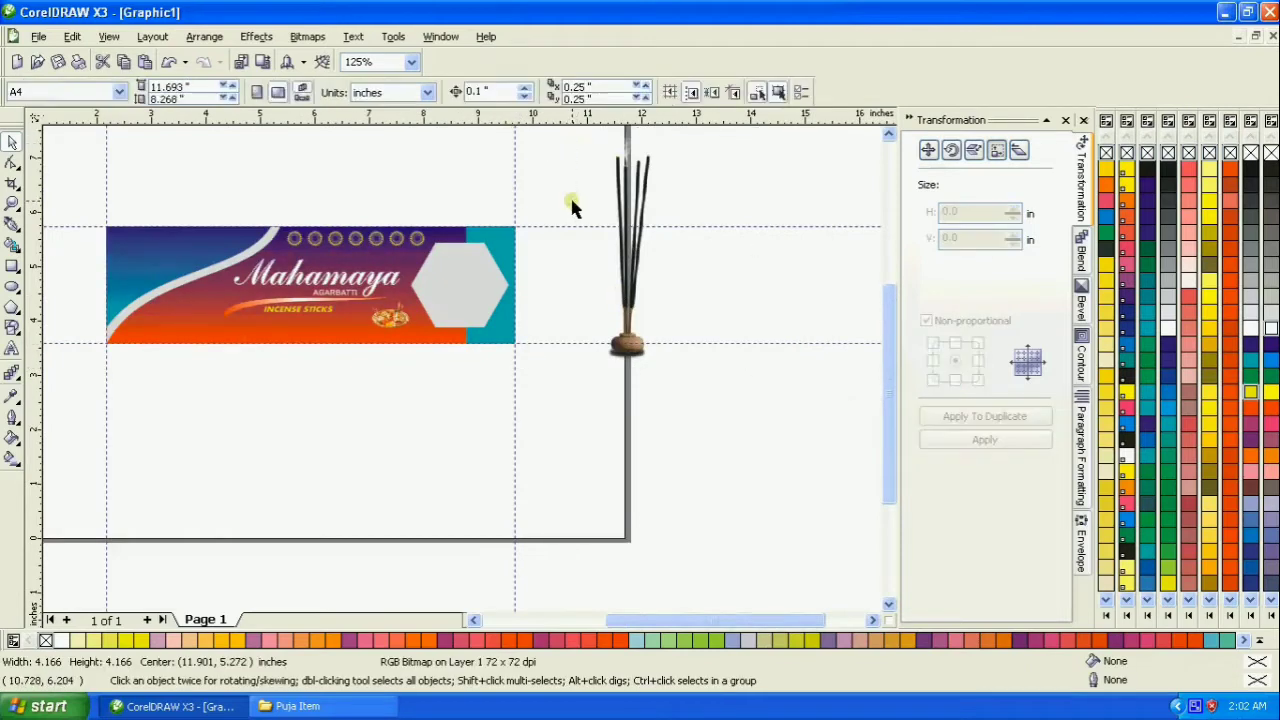
{"action": "left_click", "coordinate": [638, 214]}
{"action": "left_click_drag", "start_coordinate": [753, 371], "coordinate": [689, 369]}
{"action": "left_click_drag", "start_coordinate": [638, 264], "coordinate": [302, 422]}
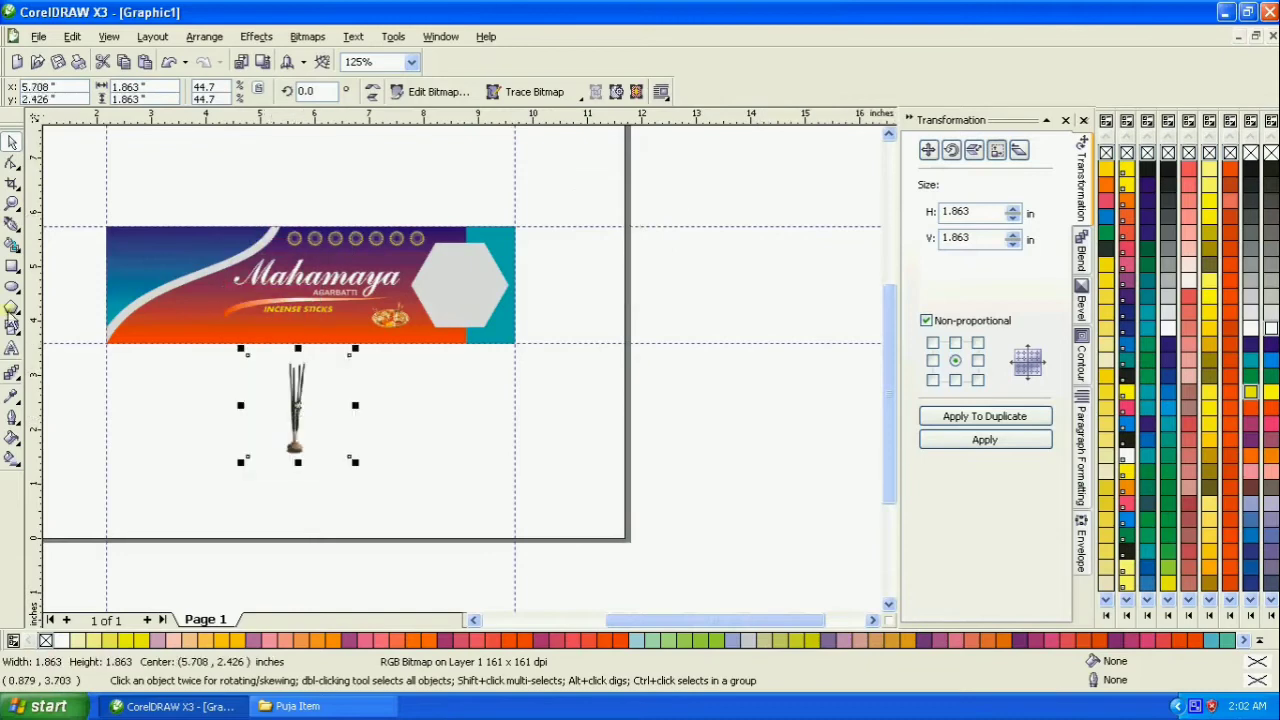
{"action": "left_click", "coordinate": [12, 203]}
{"action": "left_click_drag", "start_coordinate": [90, 222], "coordinate": [483, 367]}
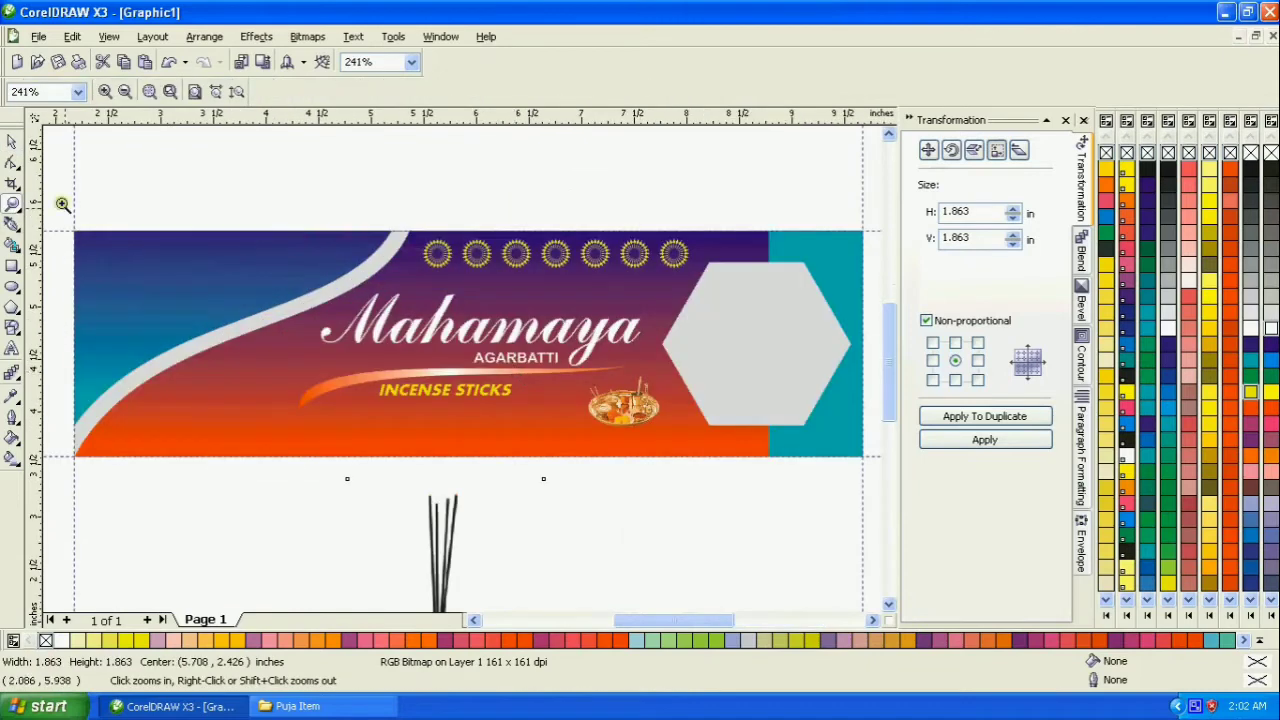
{"action": "left_click", "coordinate": [14, 143]}
- Copy the golden-crowned goddess face image v67ёű from the clipart God Photo folder and paste it into the CorelDRAW banner drawing
{"action": "left_click", "coordinate": [298, 706]}
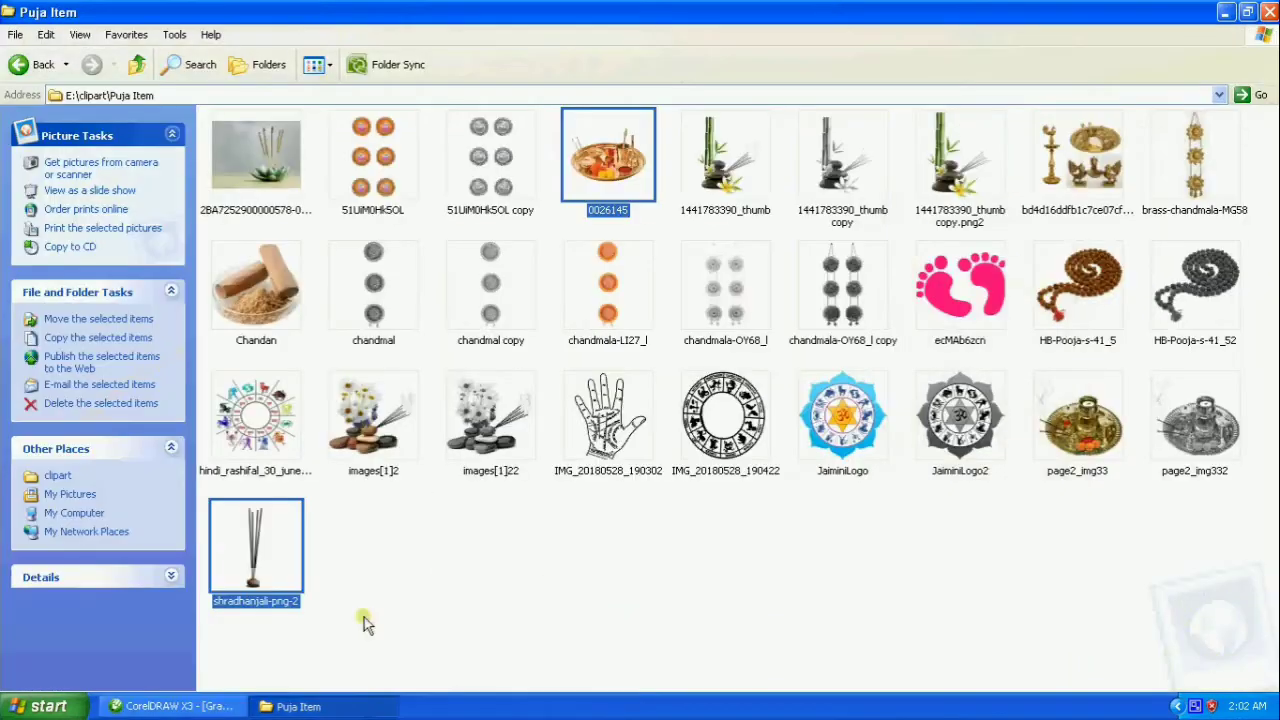
{"action": "left_click", "coordinate": [19, 64]}
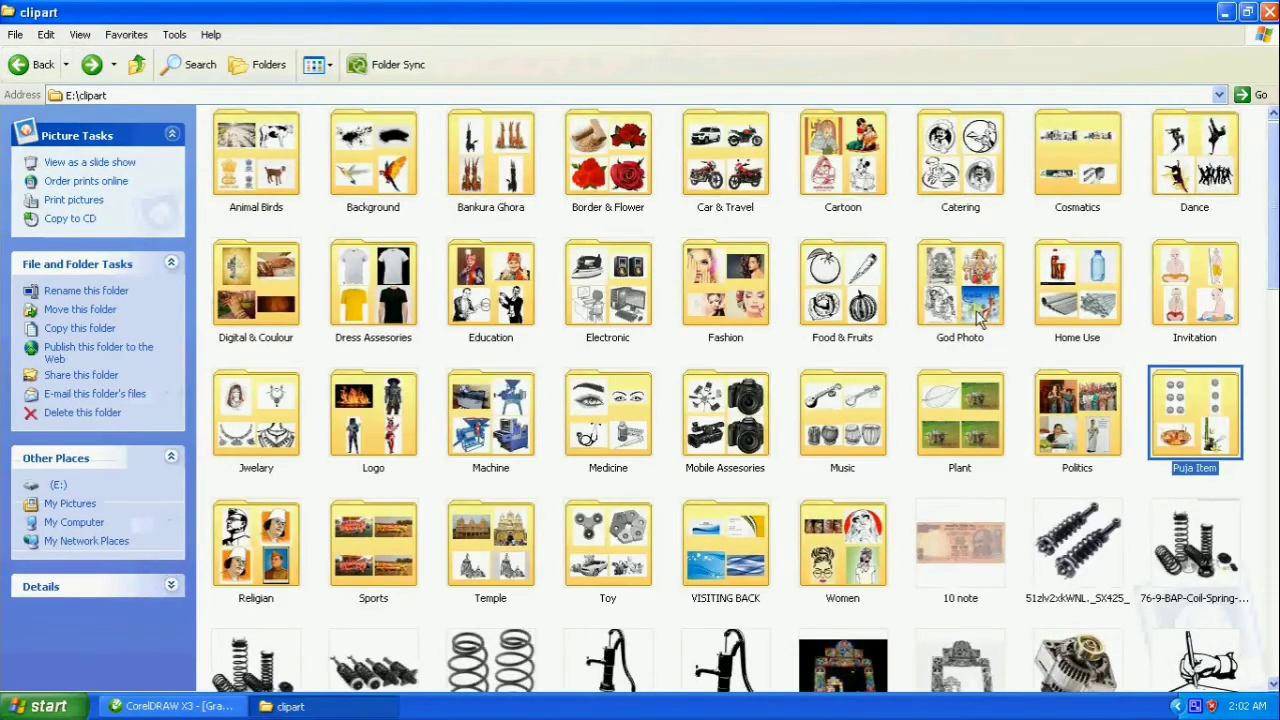
{"action": "double_click", "coordinate": [983, 318]}
{"action": "scroll", "coordinate": [993, 397], "scroll_direction": "down", "scroll_amount": 15}
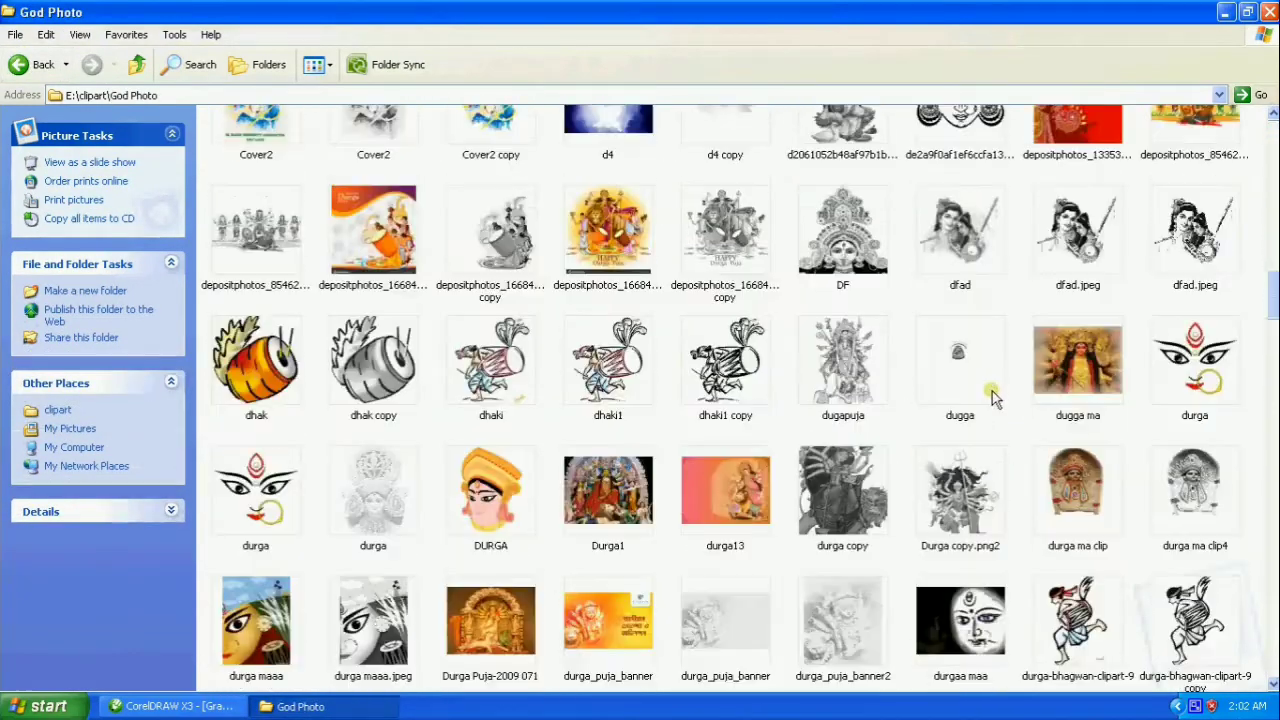
{"action": "scroll", "coordinate": [993, 397], "scroll_direction": "down", "scroll_amount": 20}
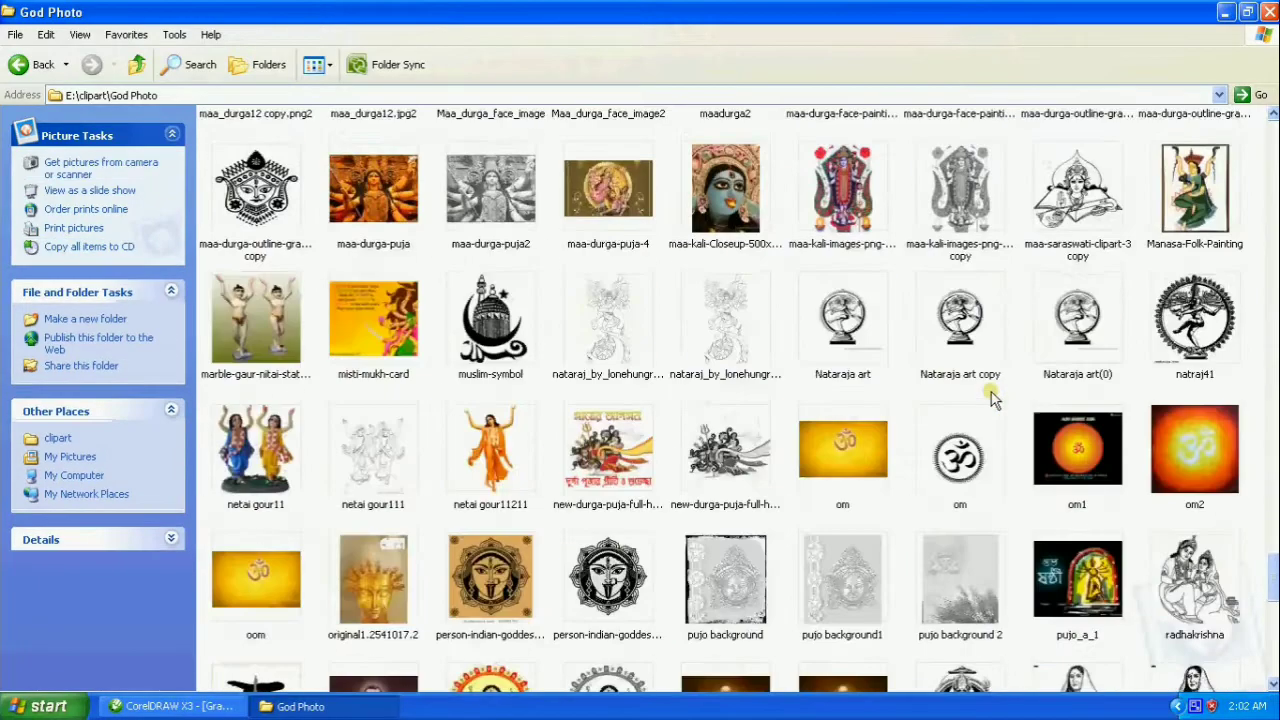
{"action": "scroll", "coordinate": [993, 397], "scroll_direction": "down", "scroll_amount": 10}
{"action": "left_click", "coordinate": [1198, 405]}
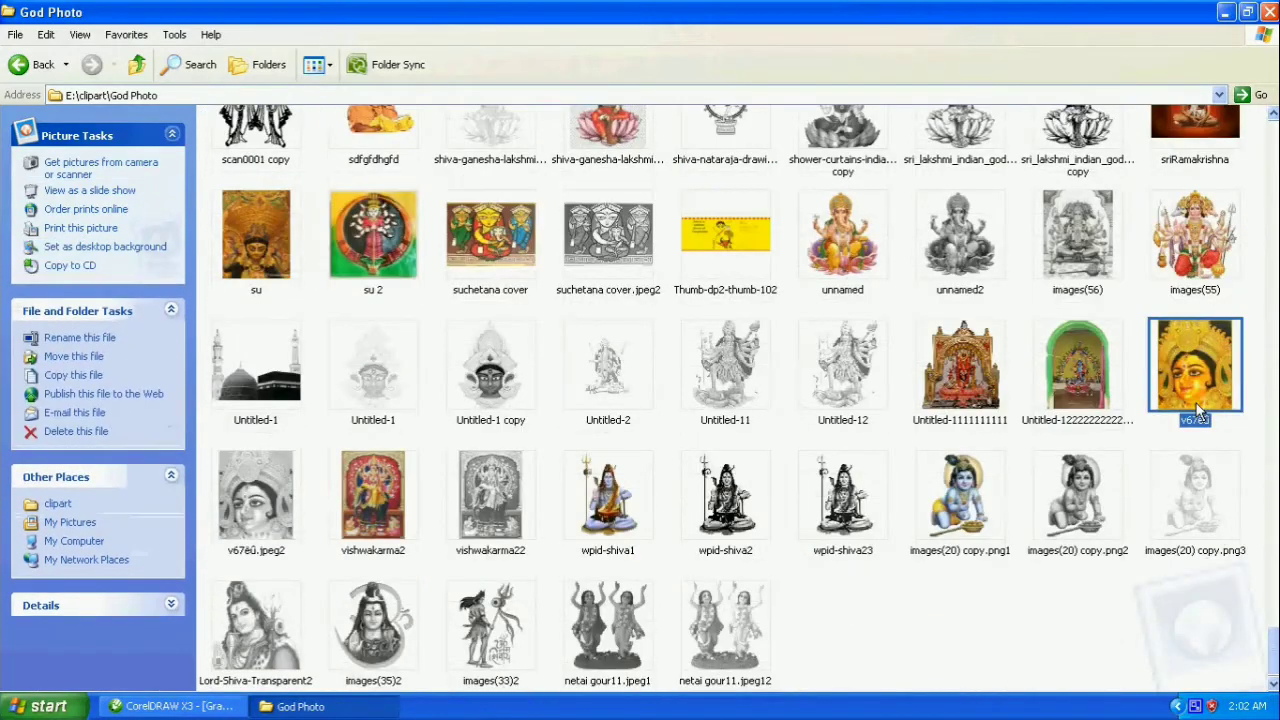
{"action": "left_click", "coordinate": [175, 706]}
{"action": "key", "text": "ctrl+v"}
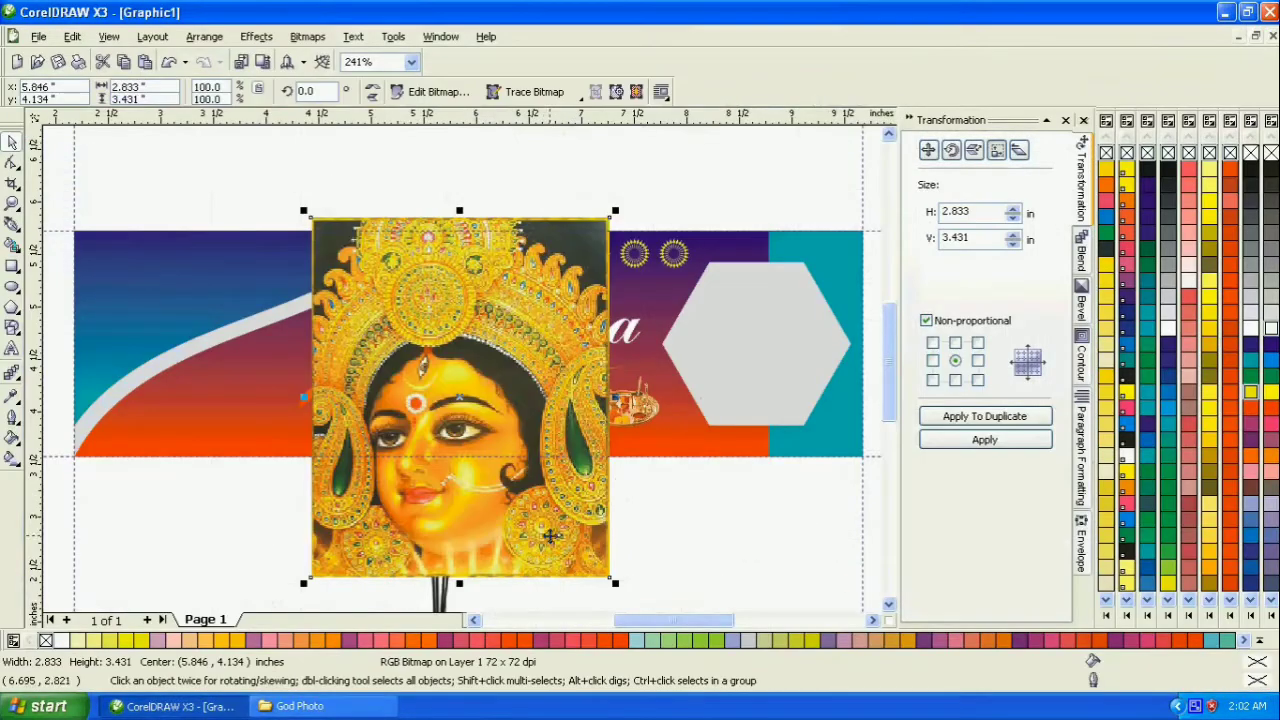
- Scale the goddess image to about 1.30 × 1.58 in and place it just below the gray hexagon
{"action": "left_click_drag", "start_coordinate": [613, 587], "coordinate": [531, 567]}
{"action": "left_click_drag", "start_coordinate": [492, 451], "coordinate": [731, 581]}
{"action": "left_click", "coordinate": [762, 408]}
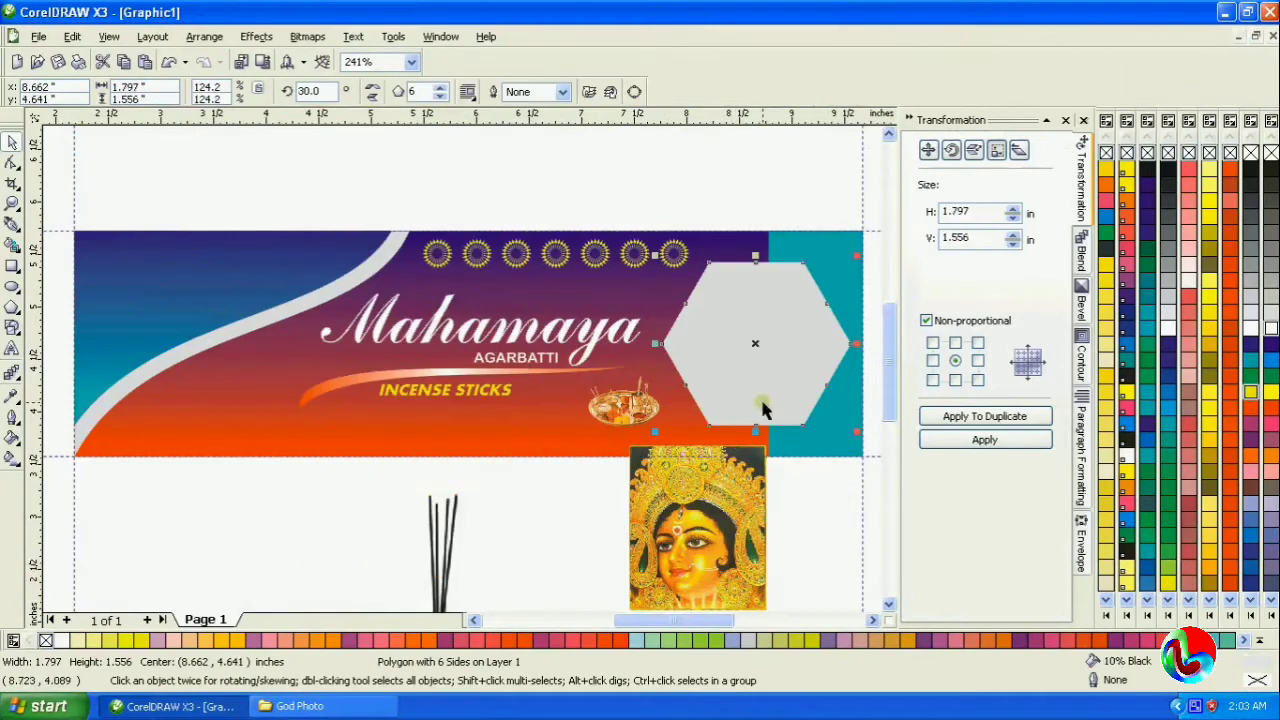
- PowerClip the goddess image inside the gray hexagon
{"action": "left_click", "coordinate": [719, 548]}
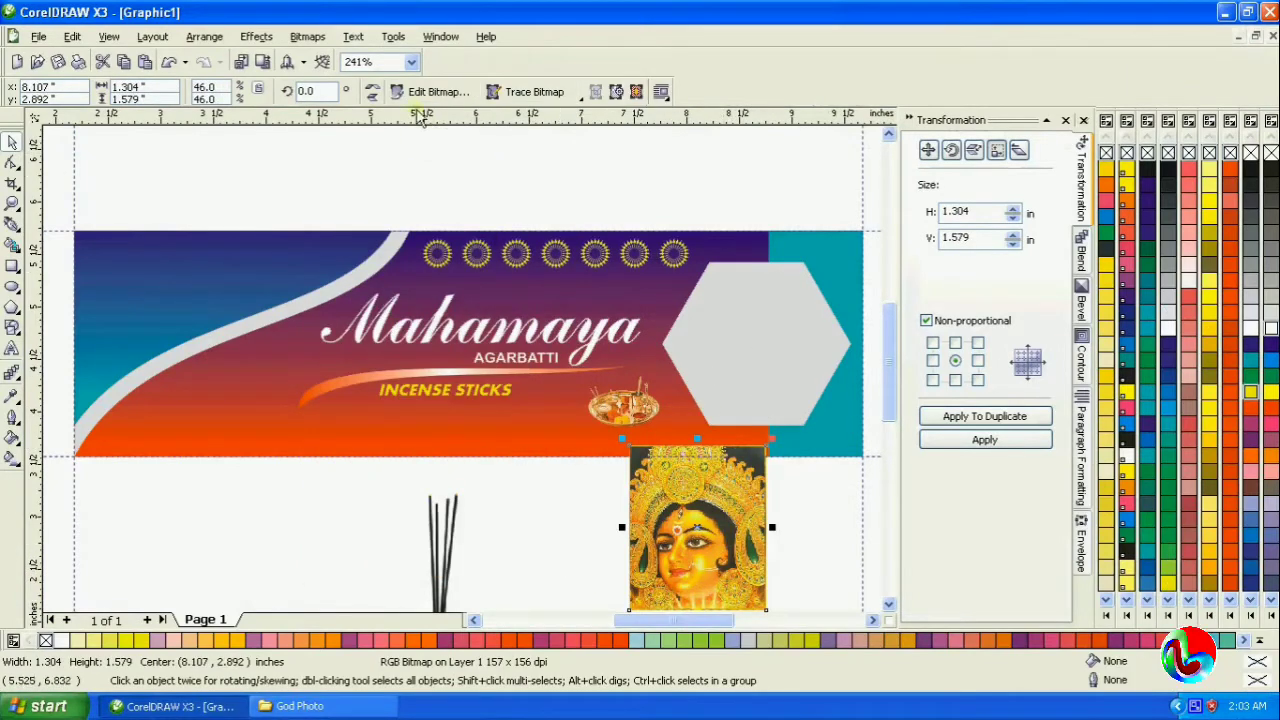
{"action": "left_click", "coordinate": [256, 37]}
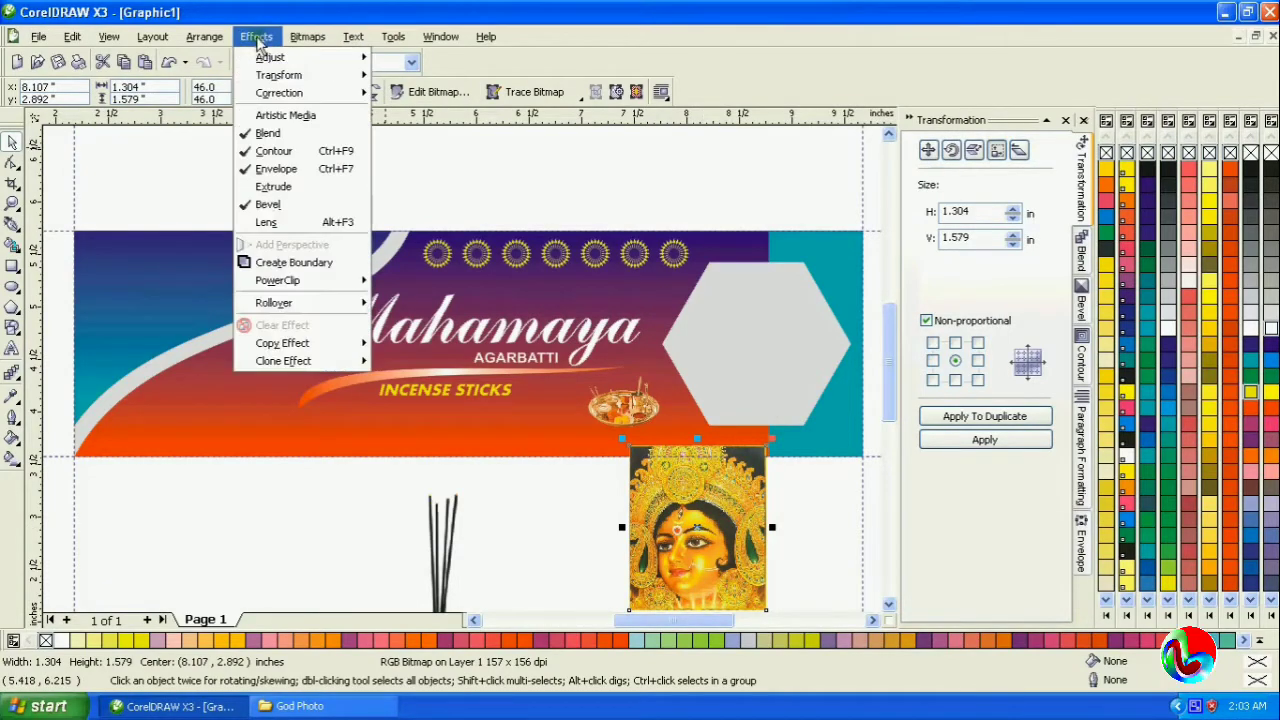
{"action": "mouse_move", "coordinate": [294, 282]}
{"action": "left_click", "coordinate": [440, 284]}
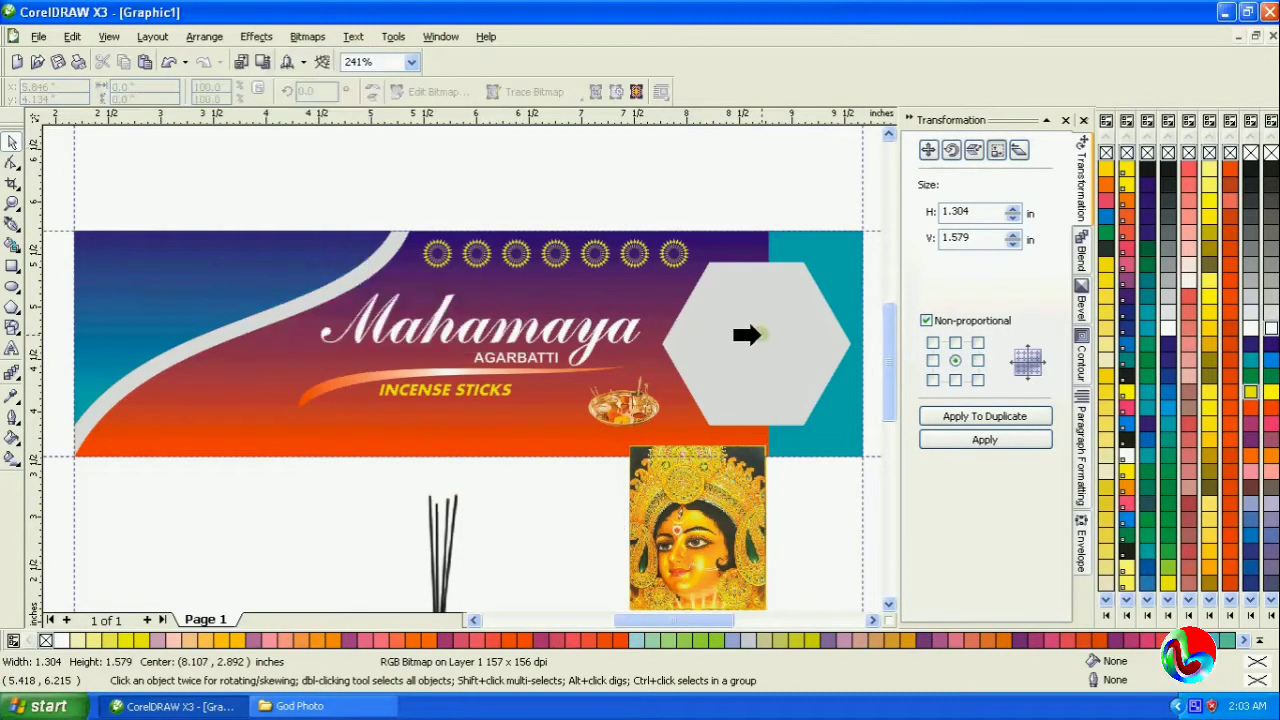
{"action": "left_click", "coordinate": [746, 334]}
- Edit the hexagon's PowerClip contents, stretching the goddess image to about 1.80 × 1.54 in to fill the hexagon, and finish editing
{"action": "right_click", "coordinate": [762, 380]}
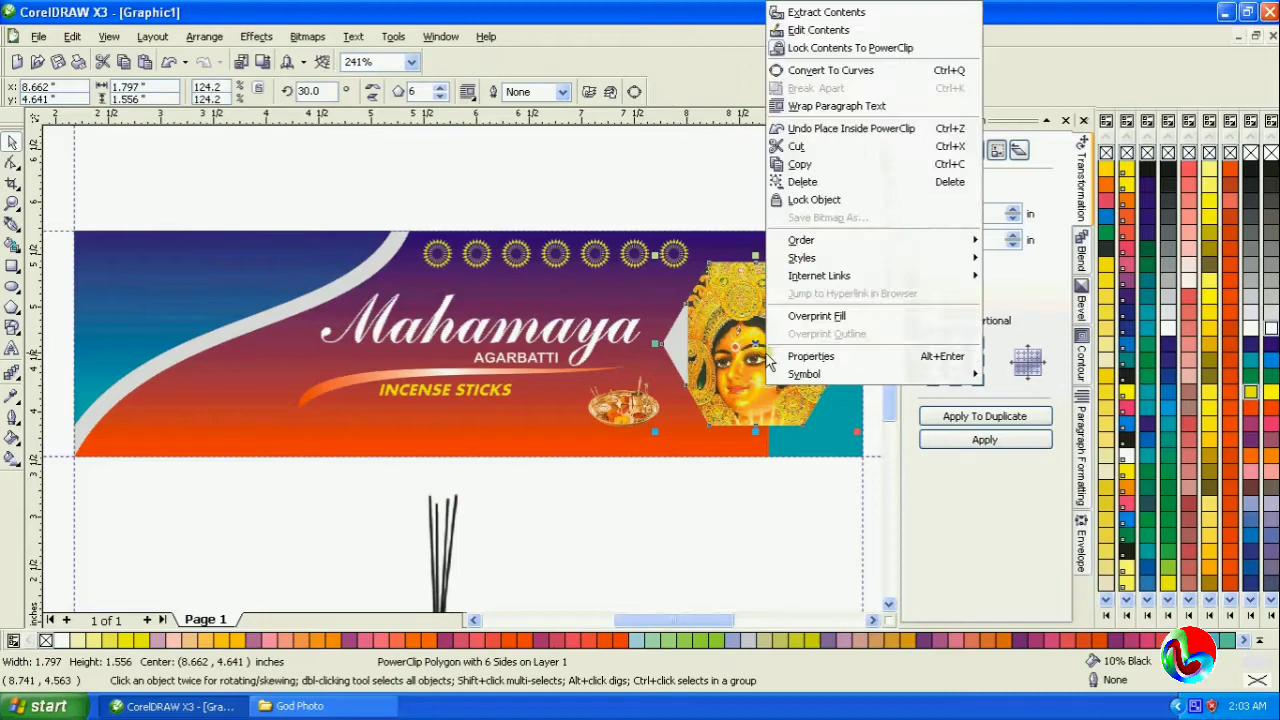
{"action": "left_click", "coordinate": [829, 31]}
{"action": "left_click", "coordinate": [262, 352]}
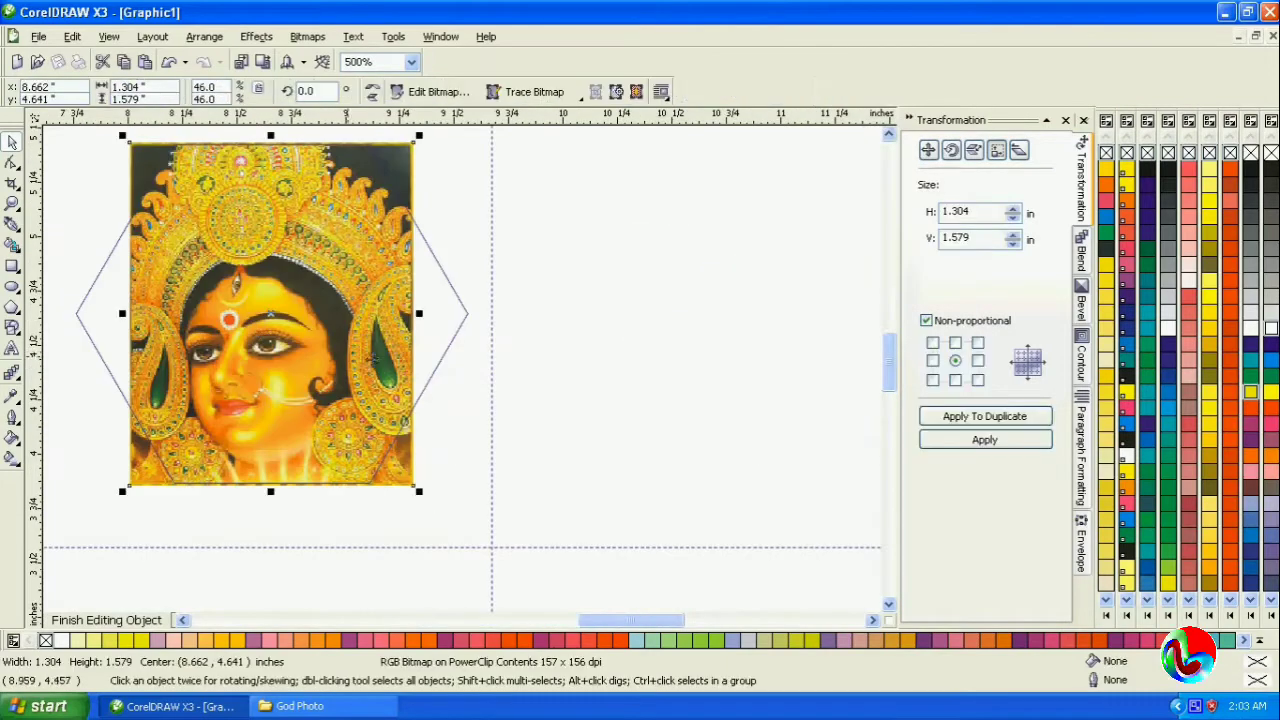
{"action": "left_click_drag", "start_coordinate": [418, 314], "coordinate": [478, 324]}
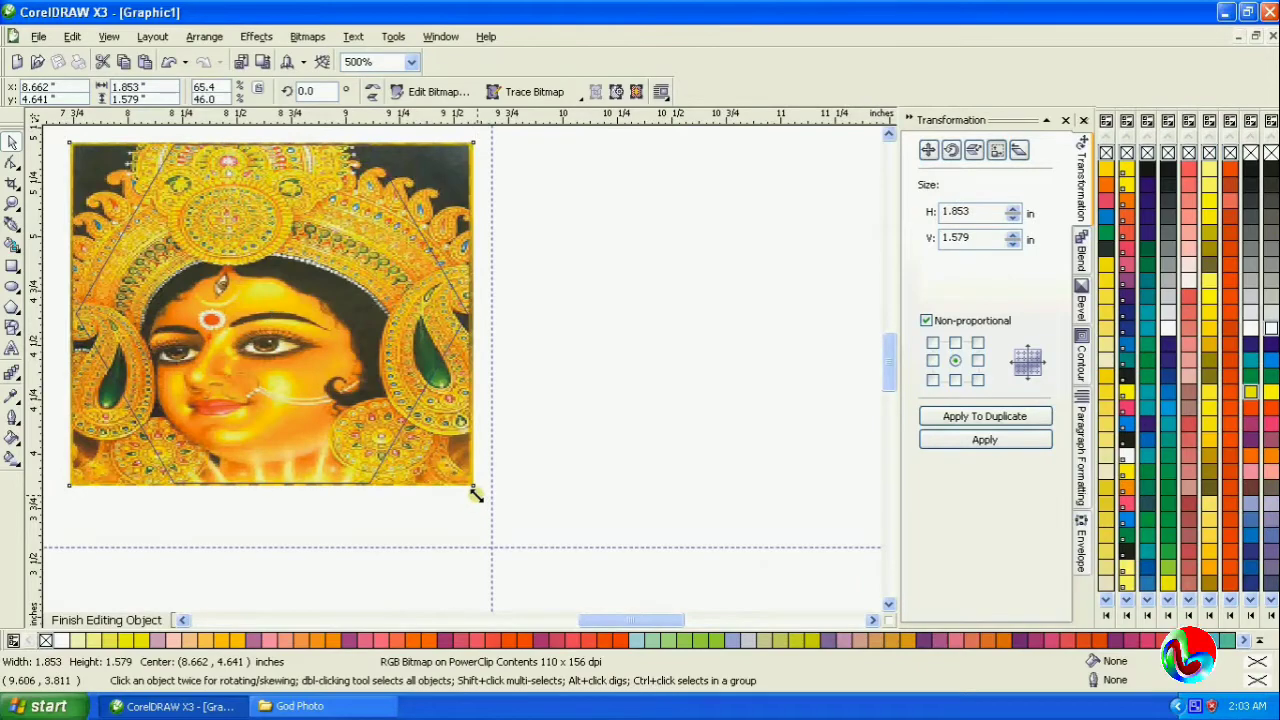
{"action": "left_click_drag", "start_coordinate": [476, 494], "coordinate": [474, 495]}
{"action": "right_click", "coordinate": [372, 368]}
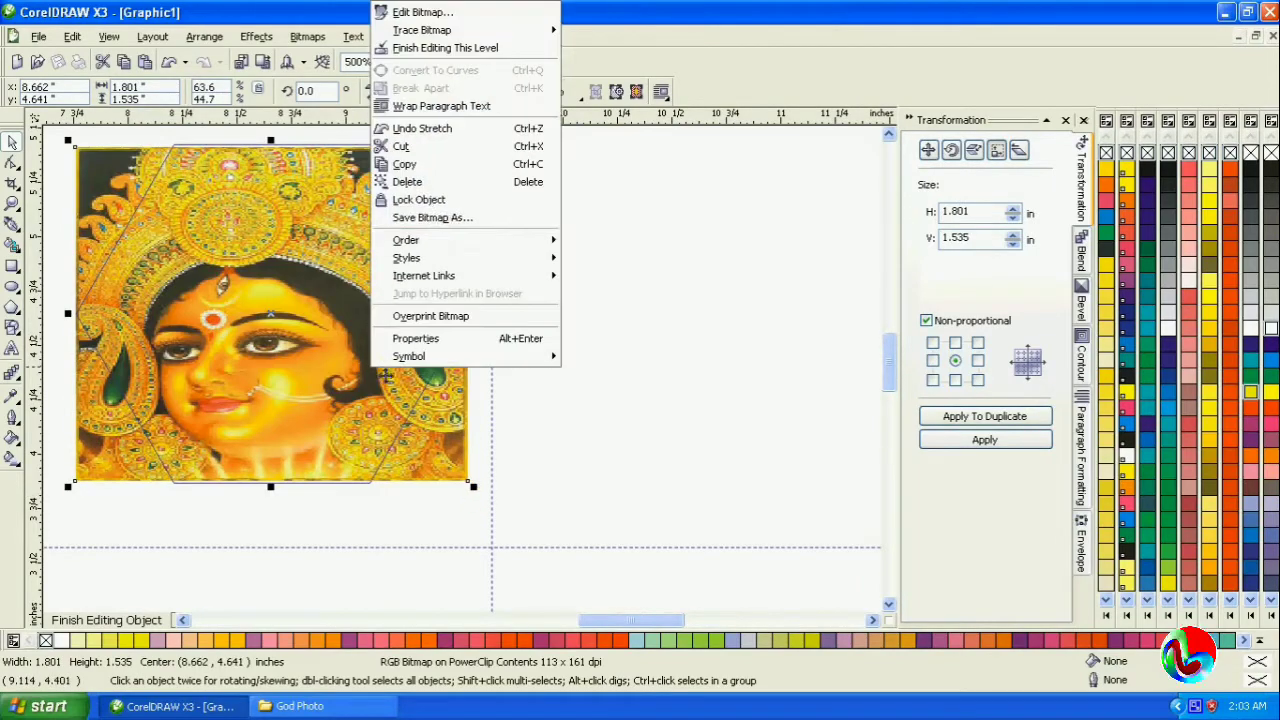
{"action": "left_click", "coordinate": [437, 49]}
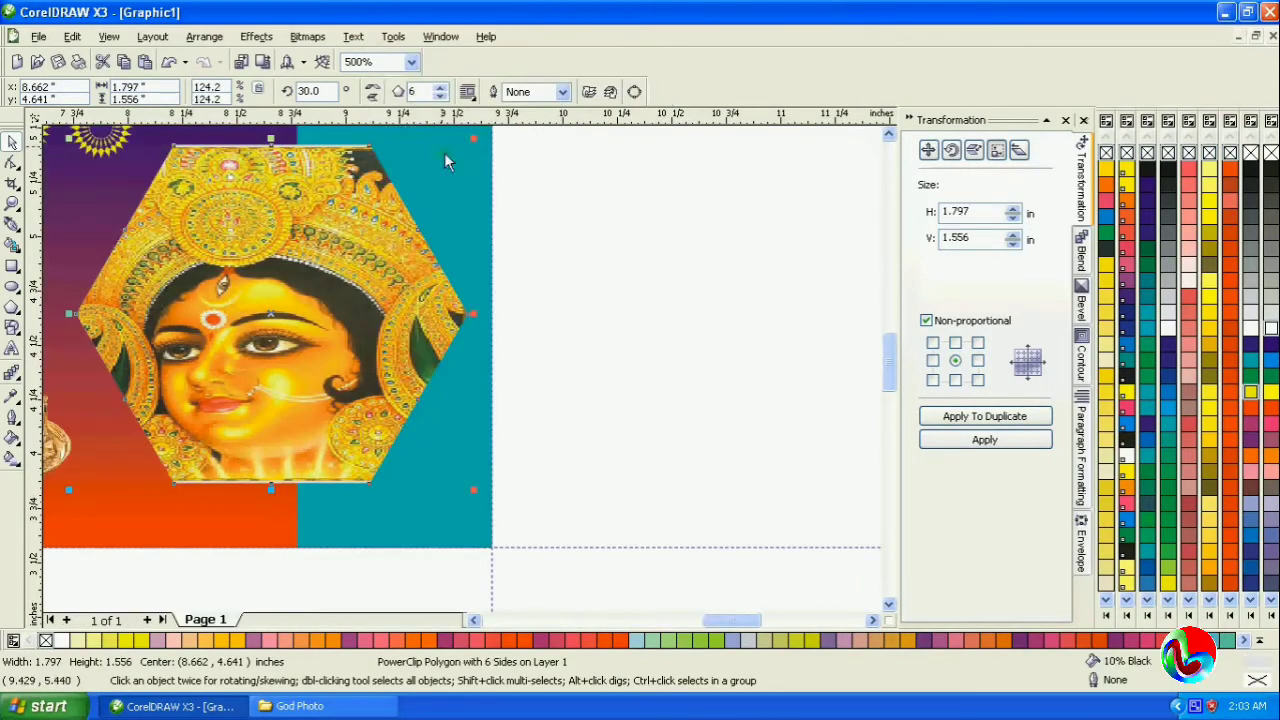
- Add a drop shadow to the goddess hexagon, offset about 0.11 in toward the Mahamaya text
{"action": "left_click", "coordinate": [13, 204]}
{"action": "right_click", "coordinate": [300, 264]}
{"action": "right_click", "coordinate": [333, 262]}
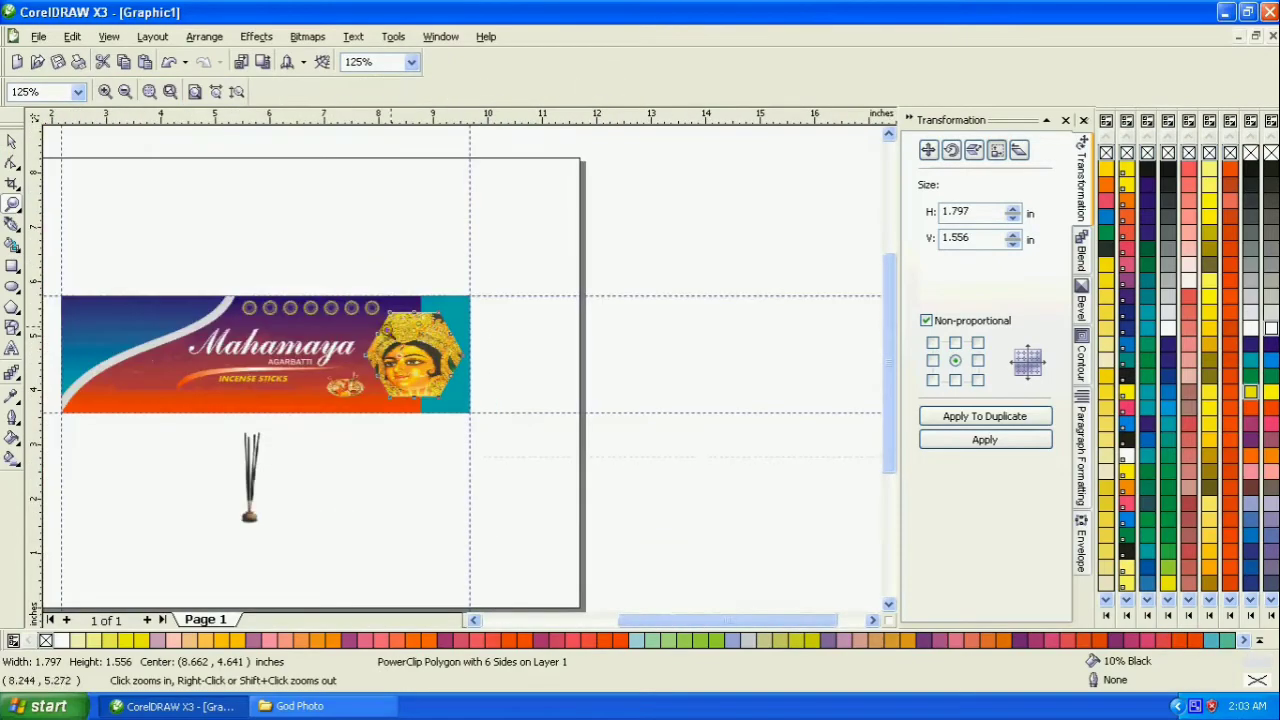
{"action": "right_click", "coordinate": [355, 366]}
{"action": "left_click_drag", "start_coordinate": [486, 411], "coordinate": [512, 420]}
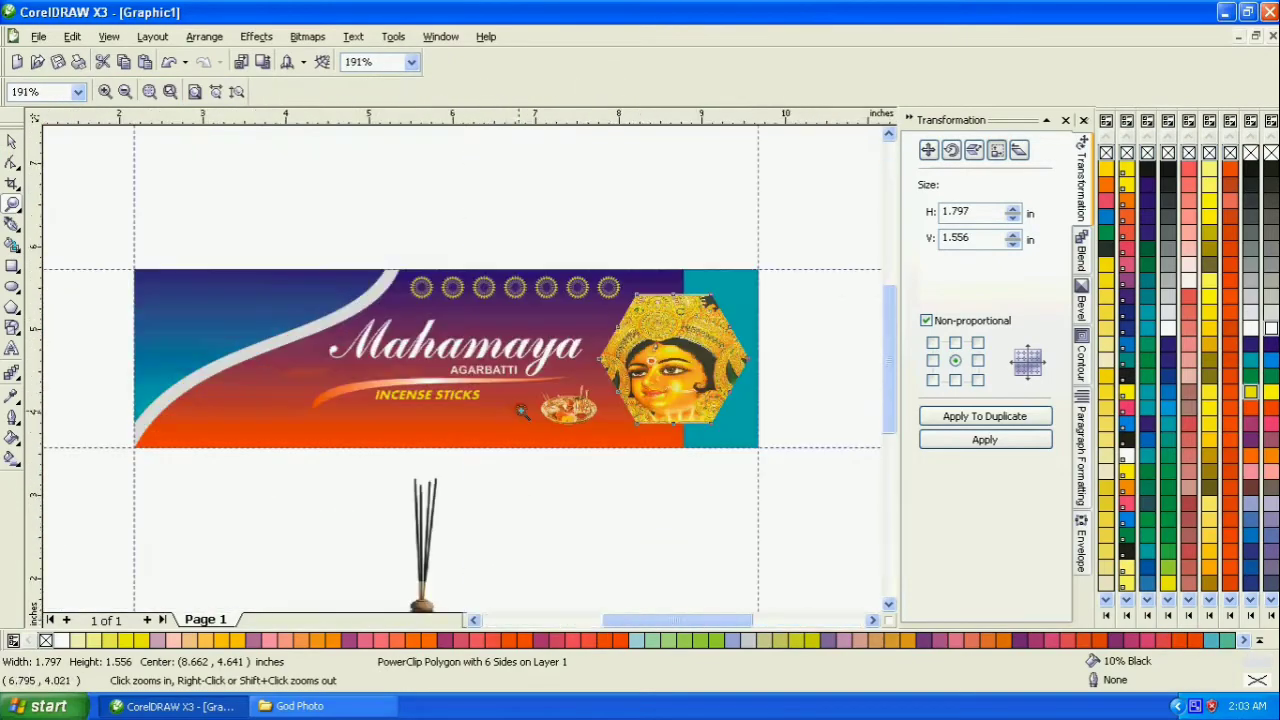
{"action": "left_click", "coordinate": [13, 145]}
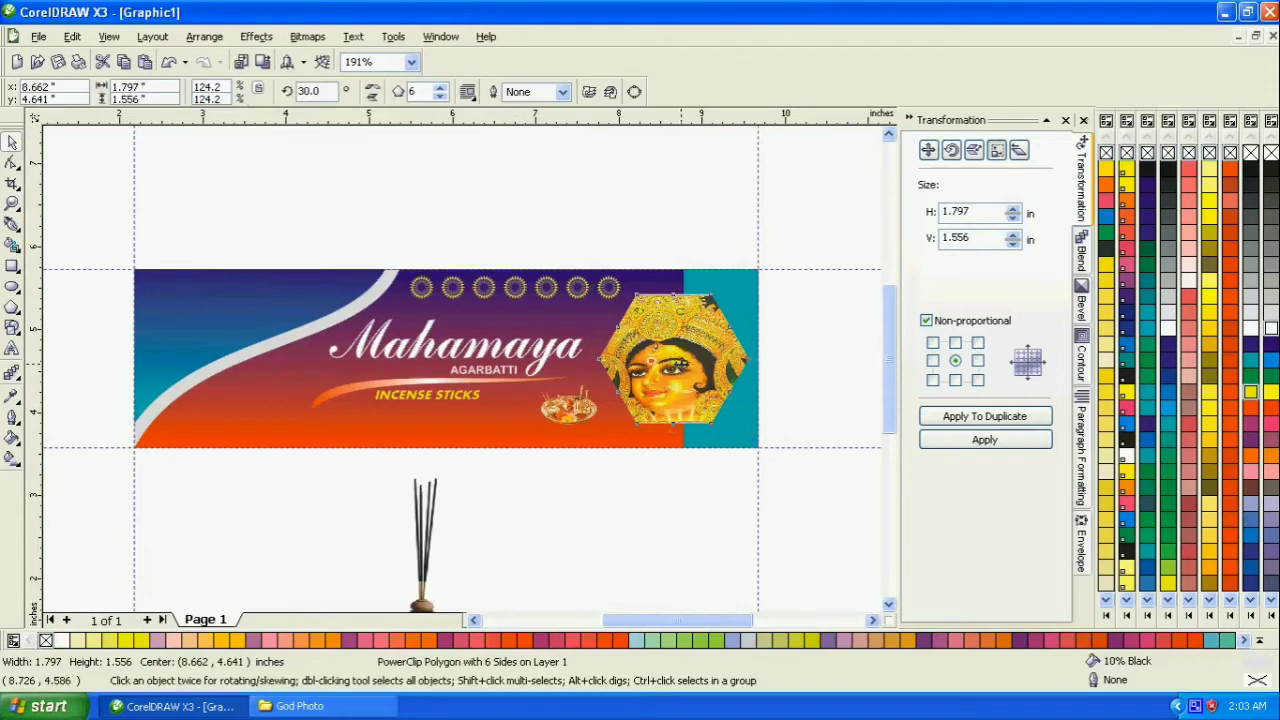
{"action": "key", "text": "Escape"}
{"action": "left_click", "coordinate": [642, 358]}
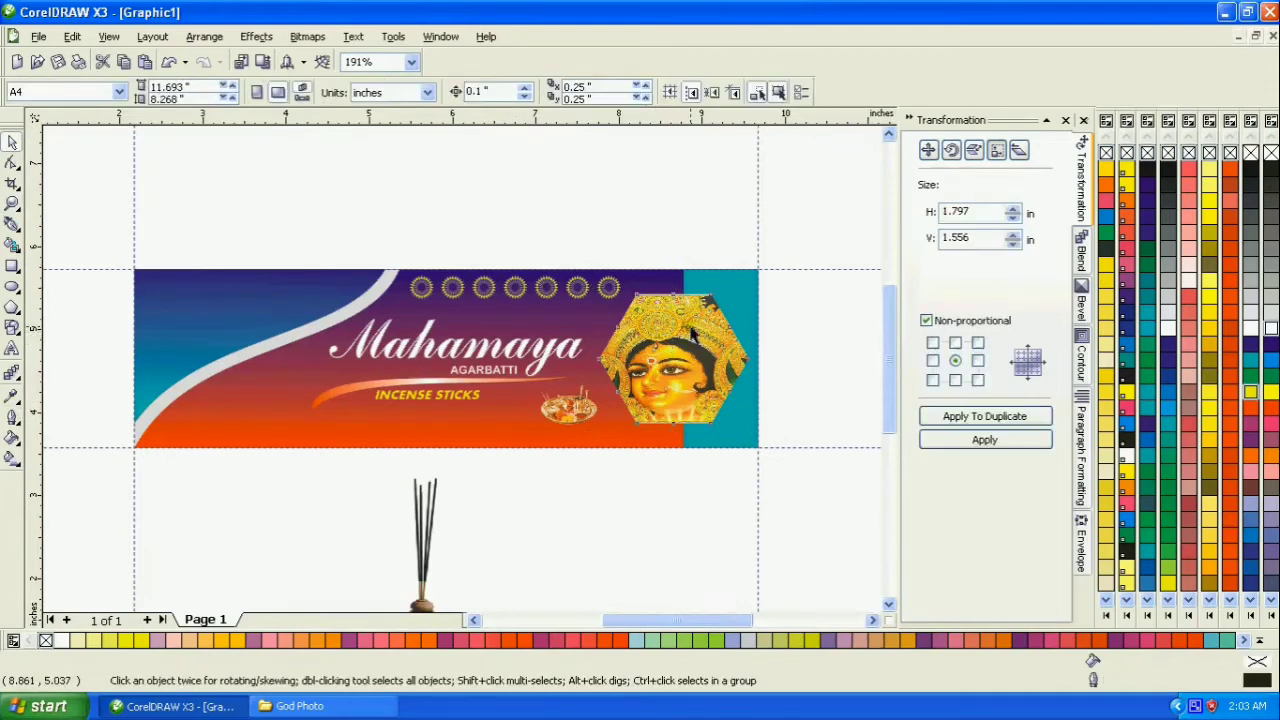
{"action": "left_click", "coordinate": [19, 381]}
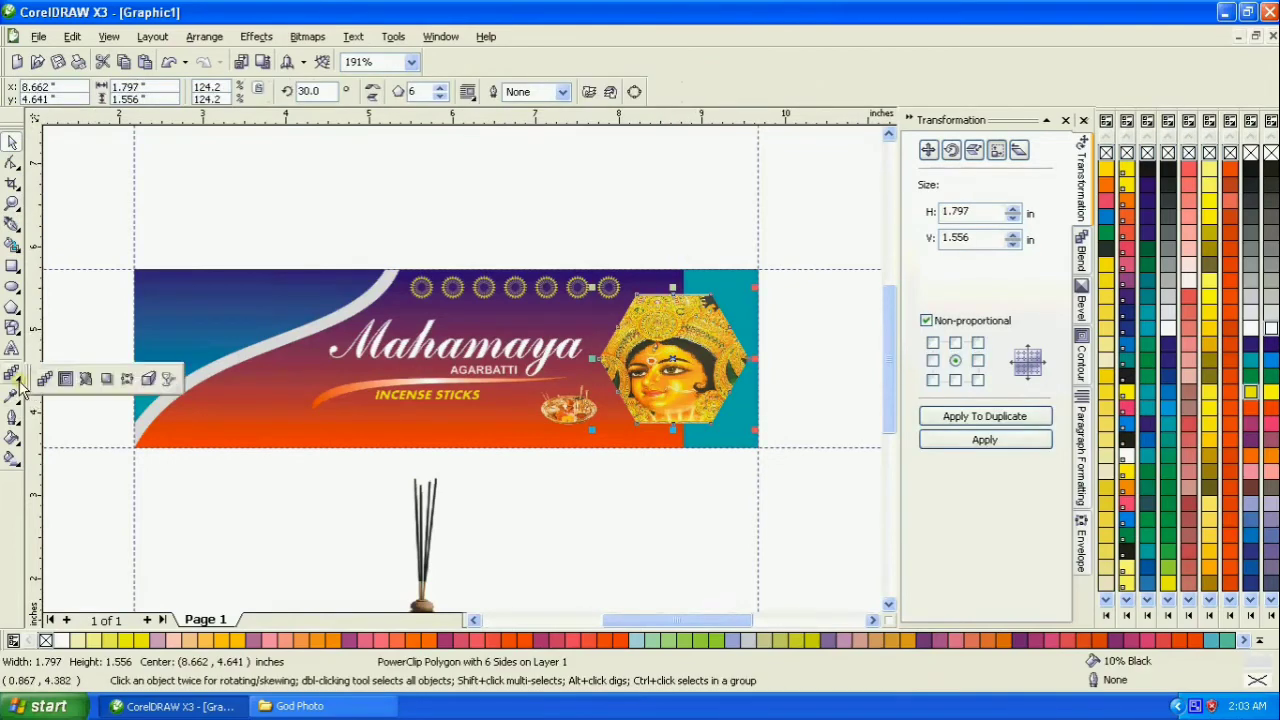
{"action": "left_click", "coordinate": [107, 379]}
{"action": "left_click_drag", "start_coordinate": [610, 365], "coordinate": [590, 358]}
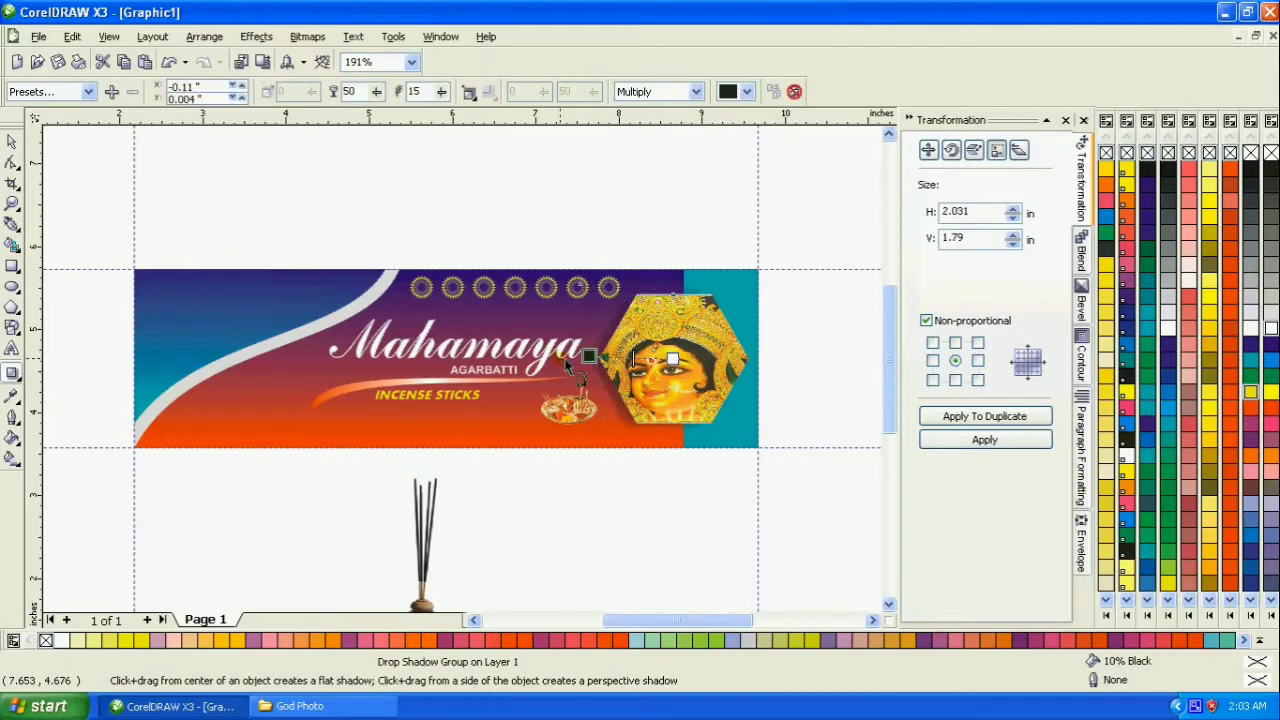
- Open the clipart Border & Flower folder and select the copy version of the black swirl design image
{"action": "left_click", "coordinate": [12, 203]}
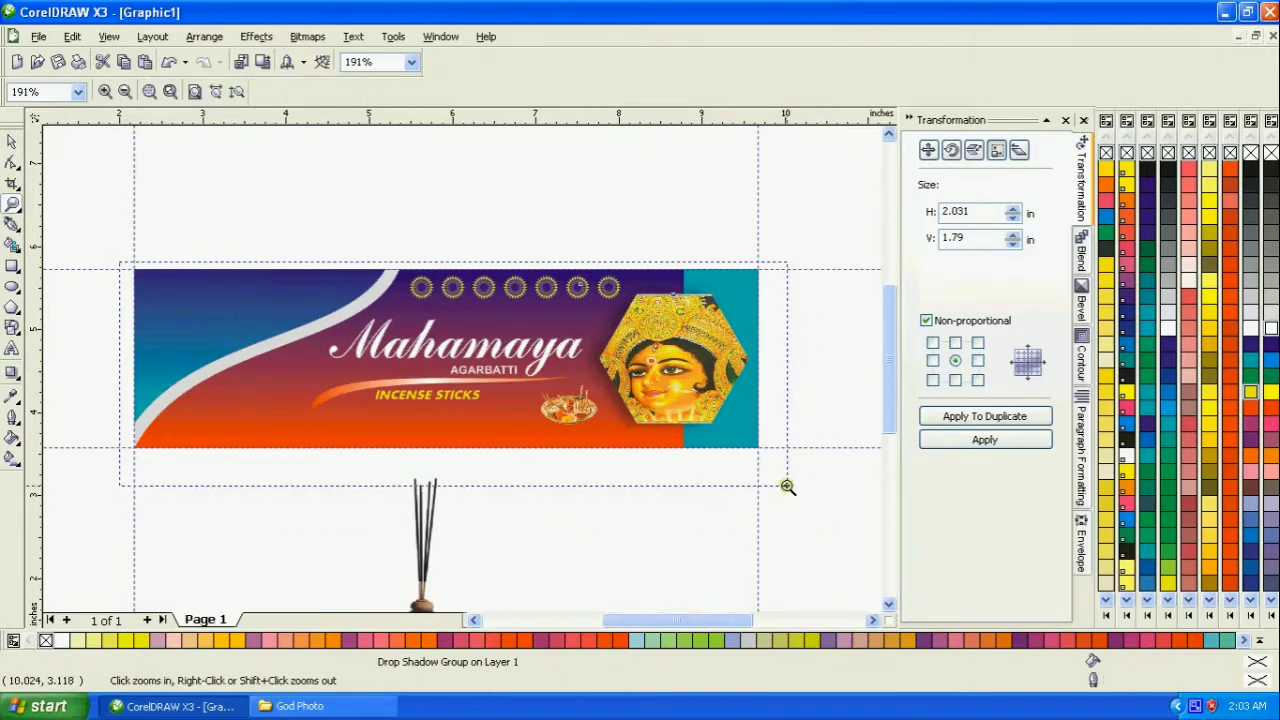
{"action": "left_click", "coordinate": [757, 482]}
{"action": "left_click", "coordinate": [12, 142]}
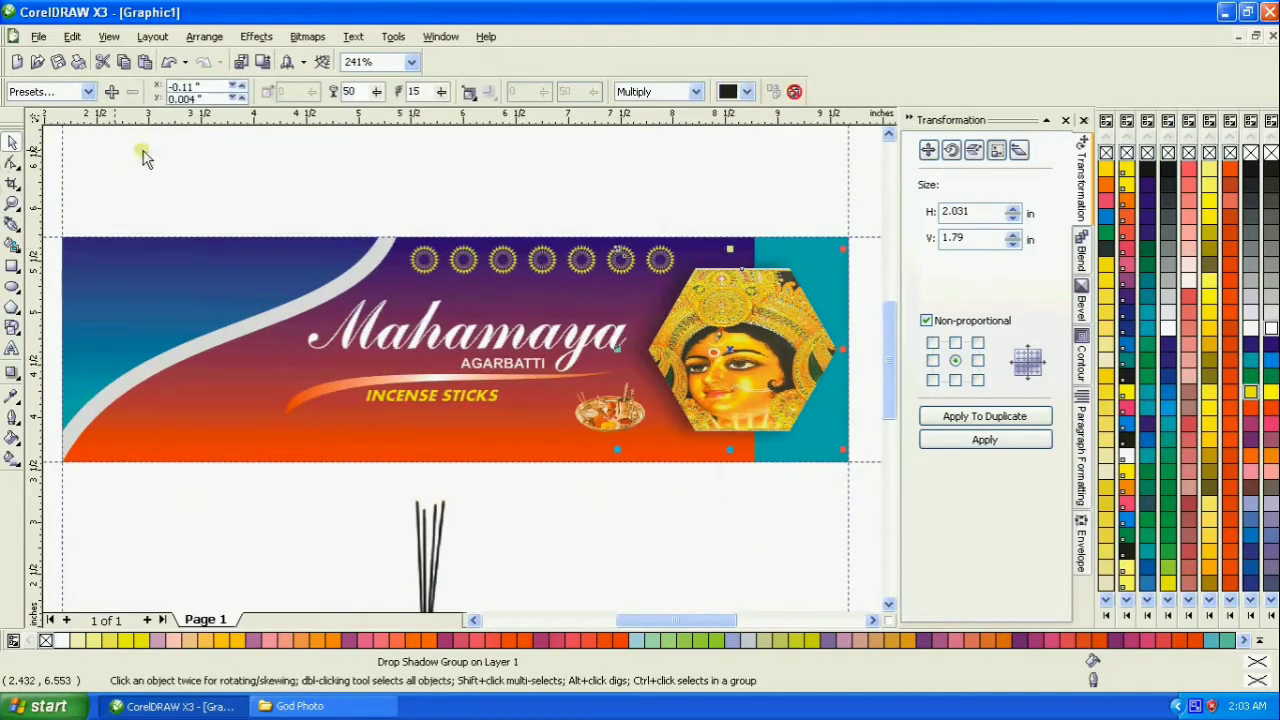
{"action": "left_click", "coordinate": [164, 360]}
{"action": "left_click", "coordinate": [268, 707]}
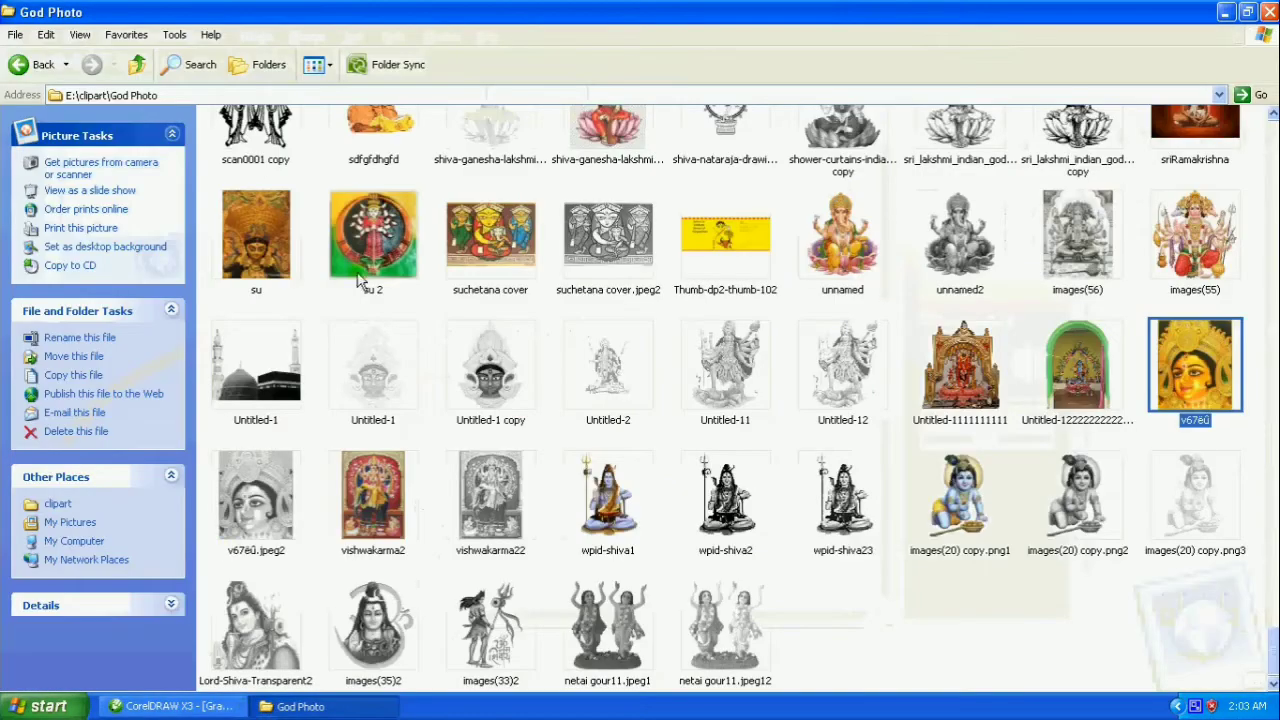
{"action": "left_click", "coordinate": [35, 64]}
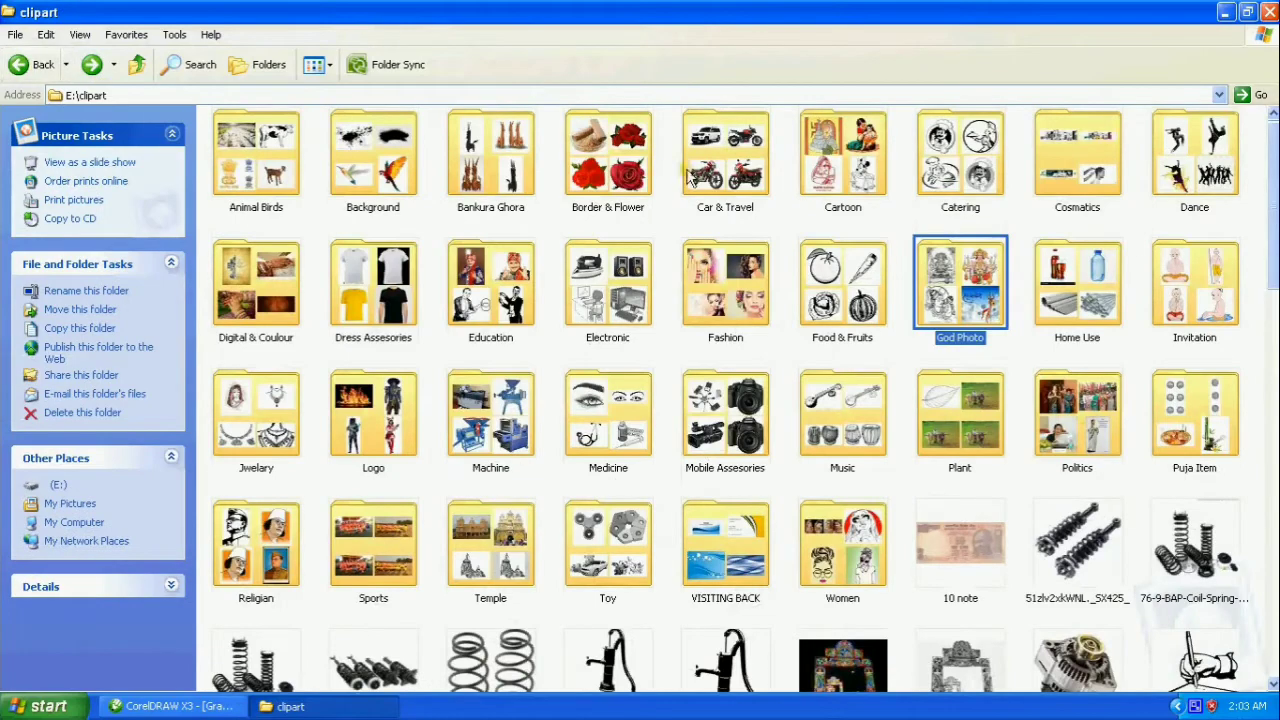
{"action": "double_click", "coordinate": [608, 158]}
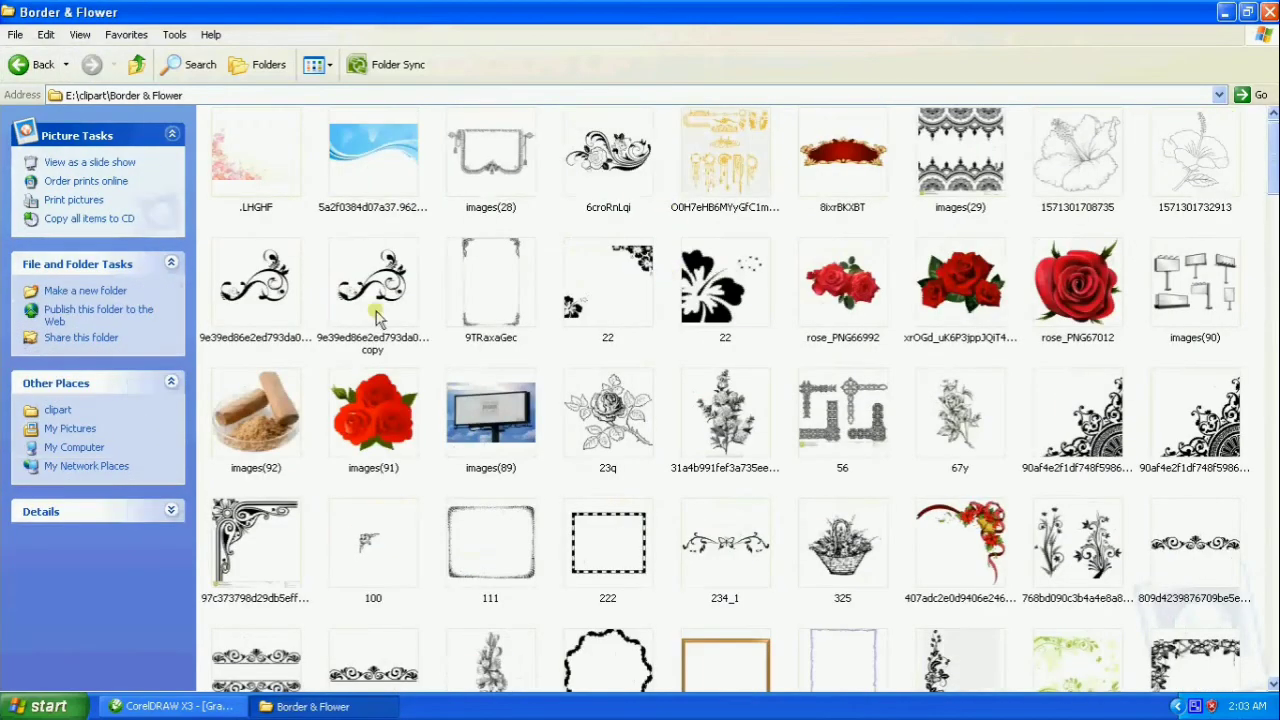
{"action": "left_click", "coordinate": [406, 320]}
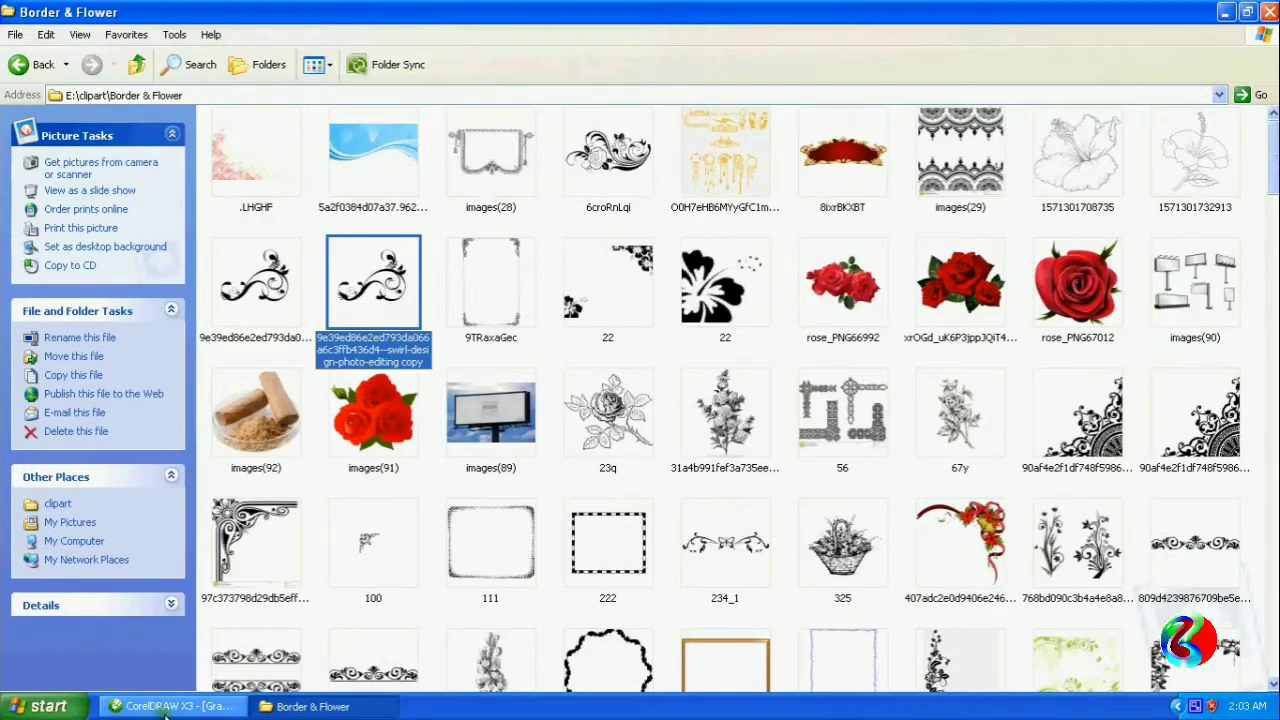
- Look through the rest of the Border & Flower folder for a decorative ornament to use on the banner
{"action": "scroll", "coordinate": [645, 556], "scroll_direction": "down", "scroll_amount": 3}
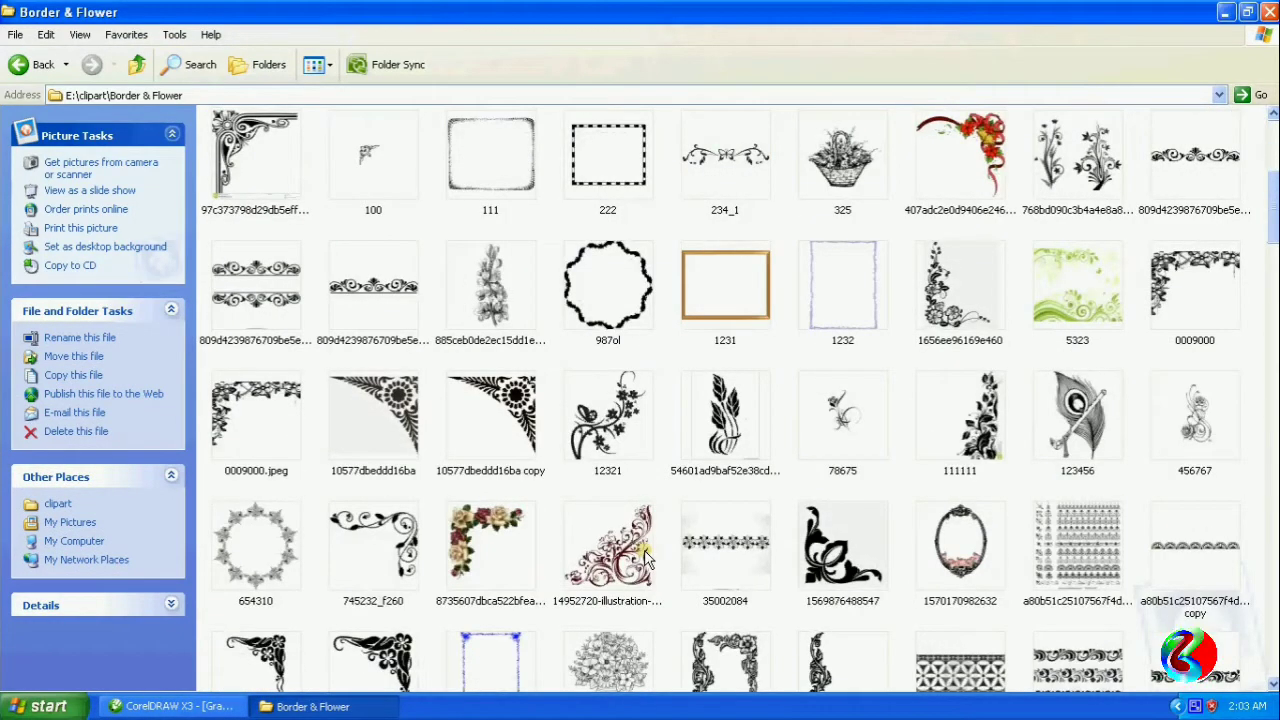
{"action": "scroll", "coordinate": [645, 556], "scroll_direction": "down", "scroll_amount": 3}
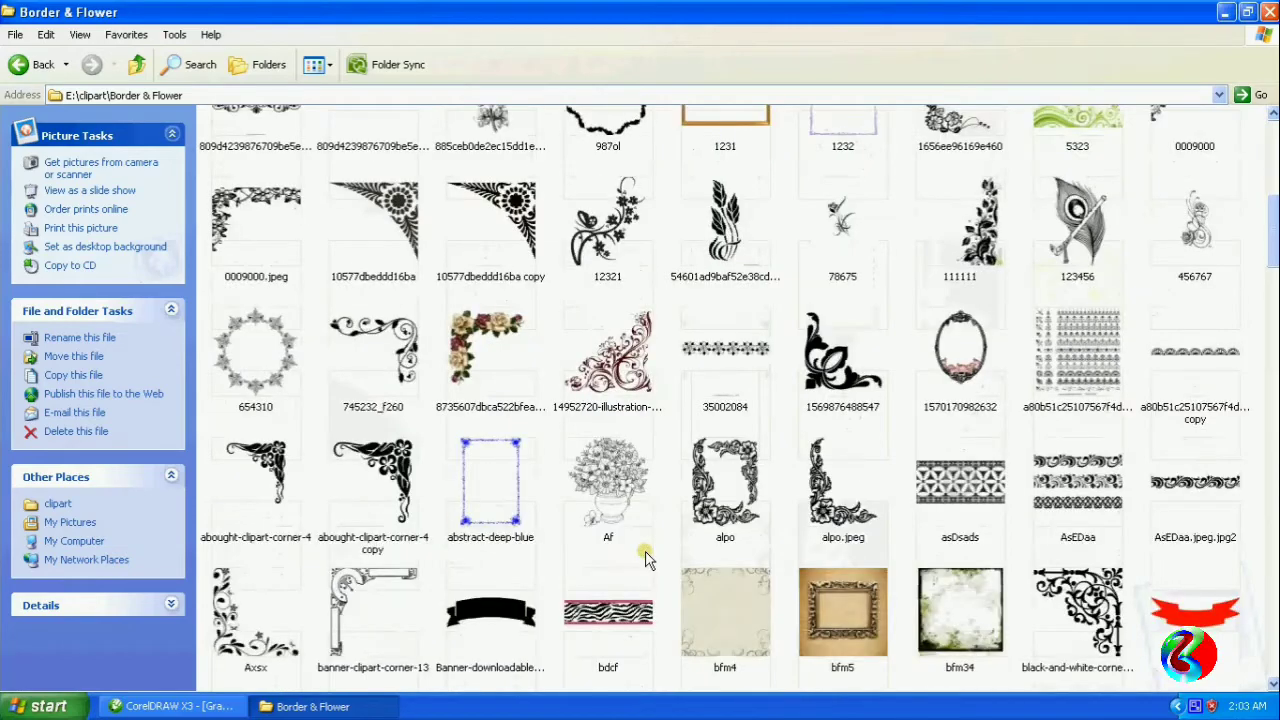
{"action": "scroll", "coordinate": [645, 556], "scroll_direction": "down", "scroll_amount": 3}
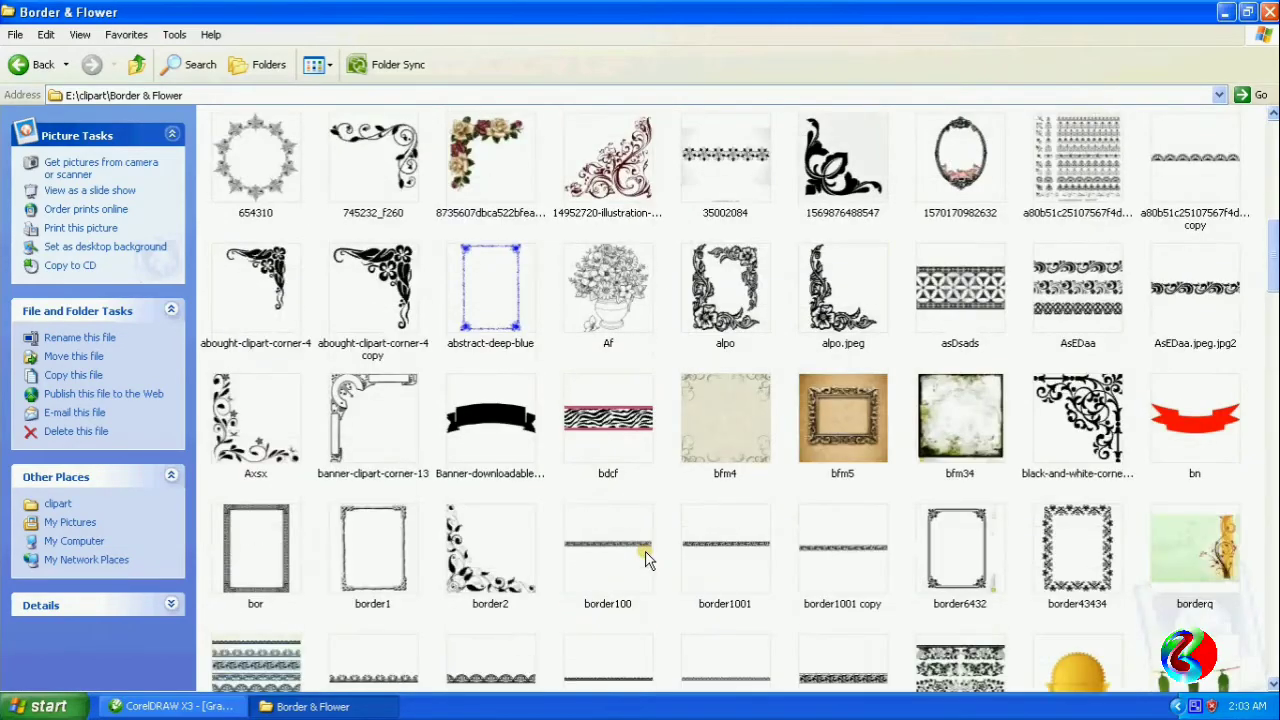
{"action": "scroll", "coordinate": [645, 556], "scroll_direction": "down", "scroll_amount": 9}
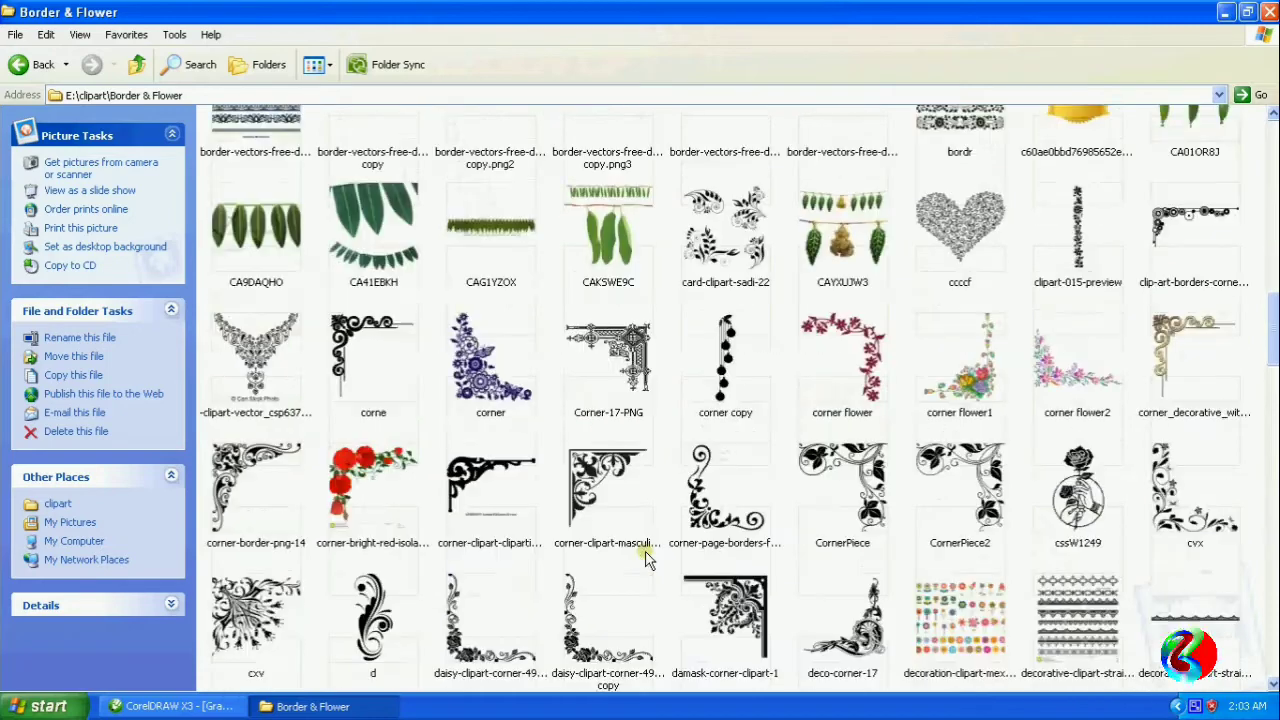
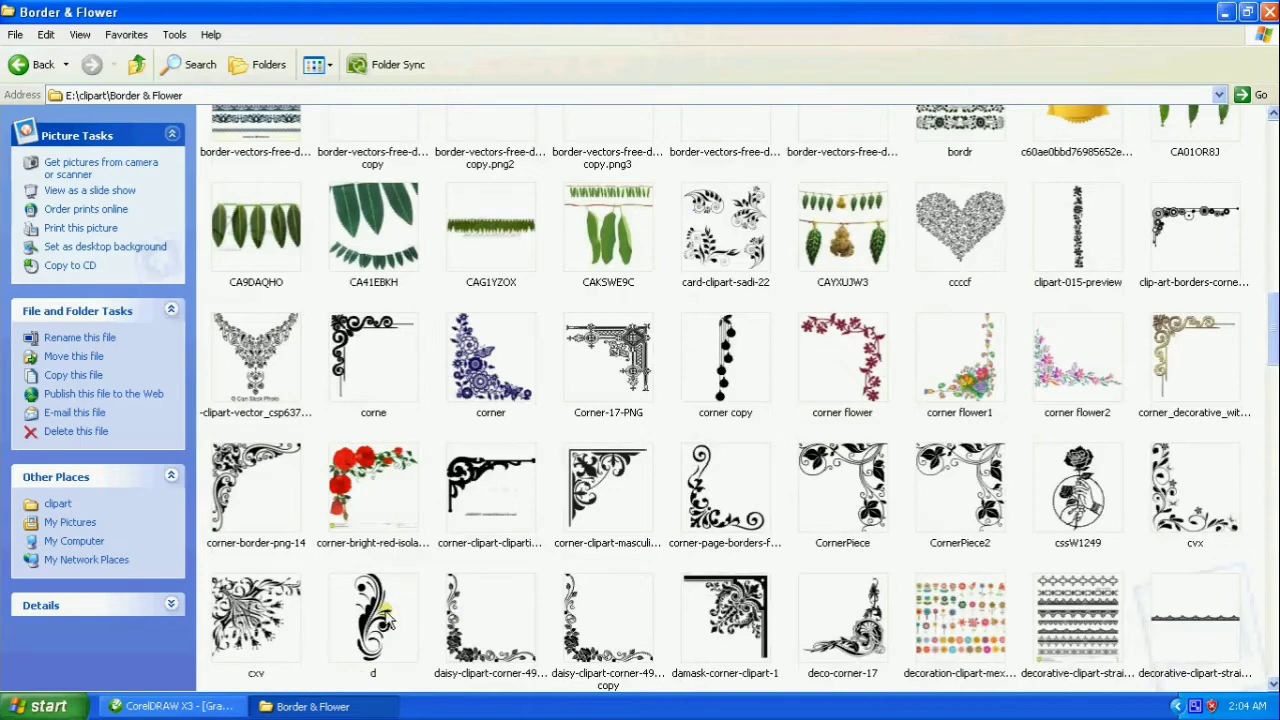
- Copy the ornament image d along with the chosen swirl design and paste both into the CorelDRAW banner drawing
{"action": "left_click", "coordinate": [385, 617]}
{"action": "scroll", "coordinate": [645, 555], "scroll_direction": "down", "scroll_amount": 6}
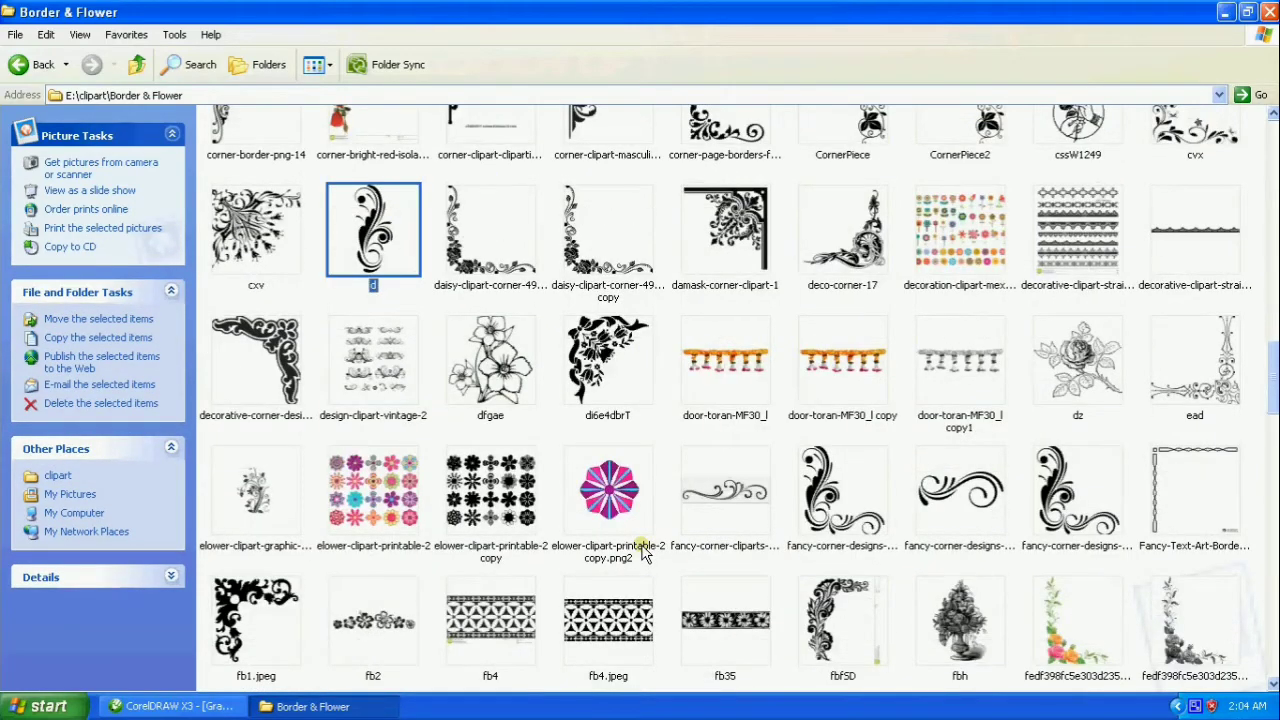
{"action": "scroll", "coordinate": [658, 584], "scroll_direction": "up", "scroll_amount": 10}
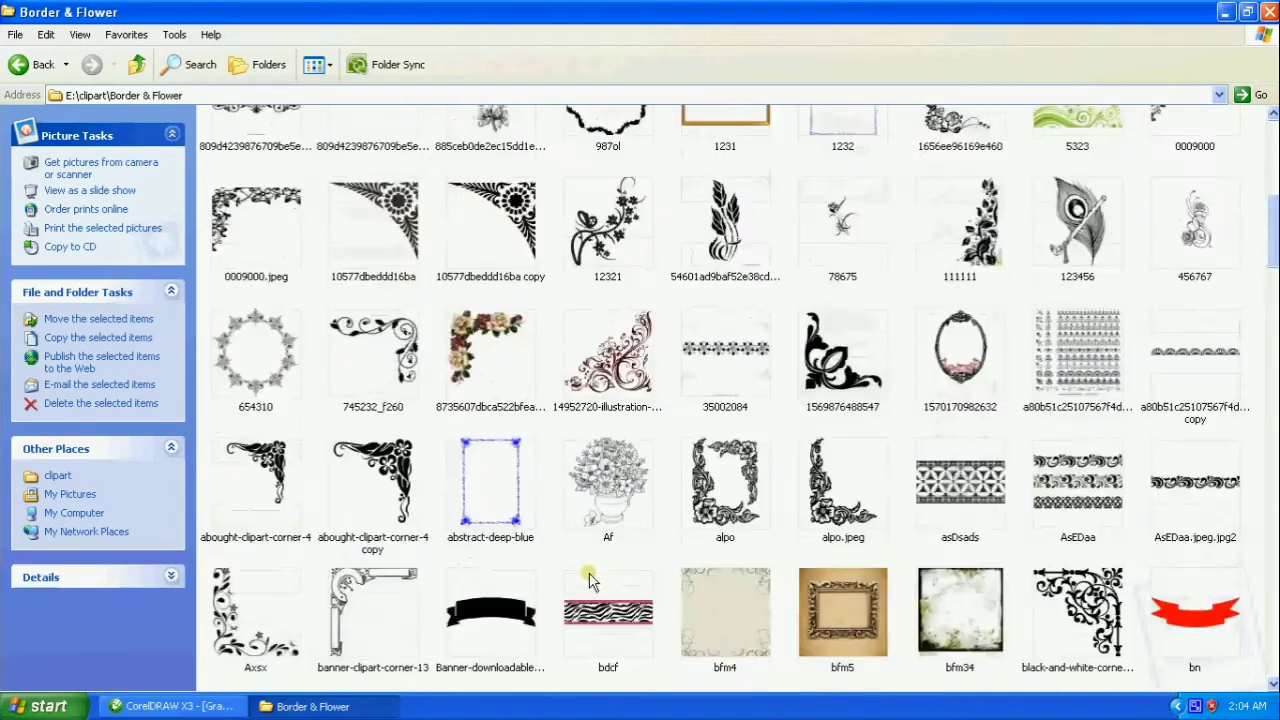
{"action": "scroll", "coordinate": [587, 582], "scroll_direction": "down", "scroll_amount": 5}
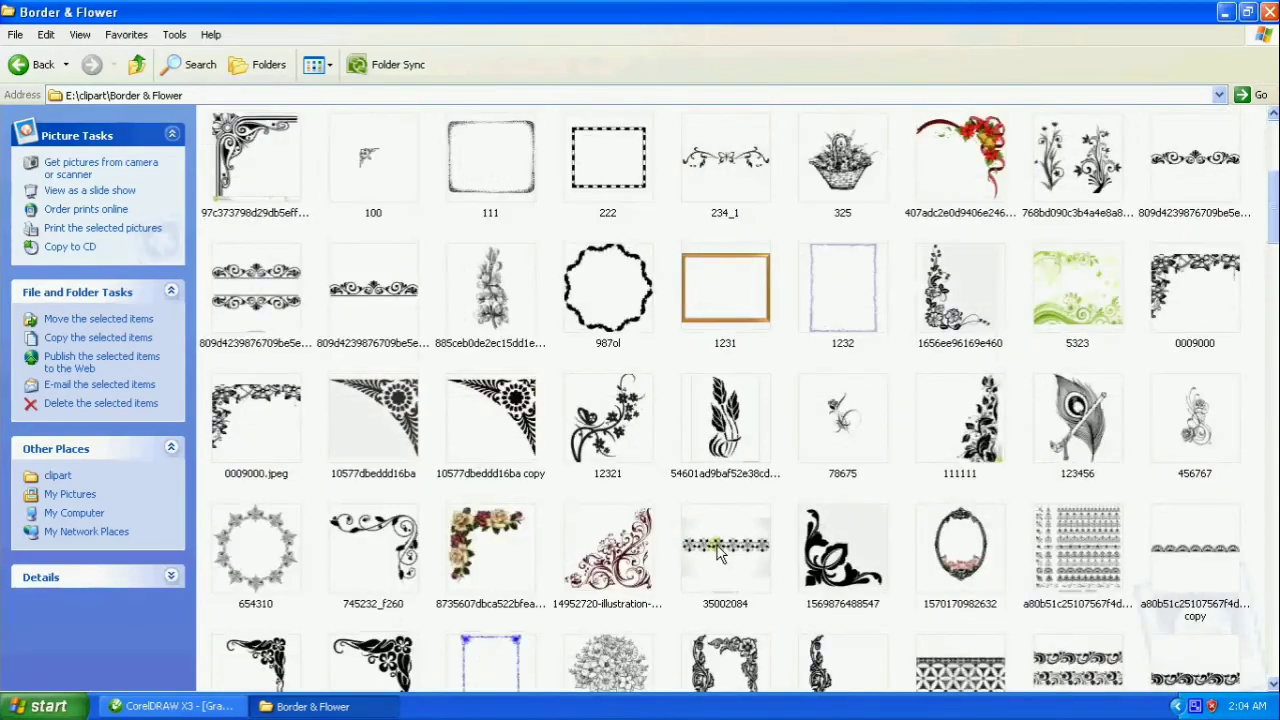
{"action": "left_click", "coordinate": [170, 706]}
{"action": "key", "text": "ctrl+v"}
{"action": "scroll", "coordinate": [647, 386], "scroll_direction": "down", "scroll_amount": 3}
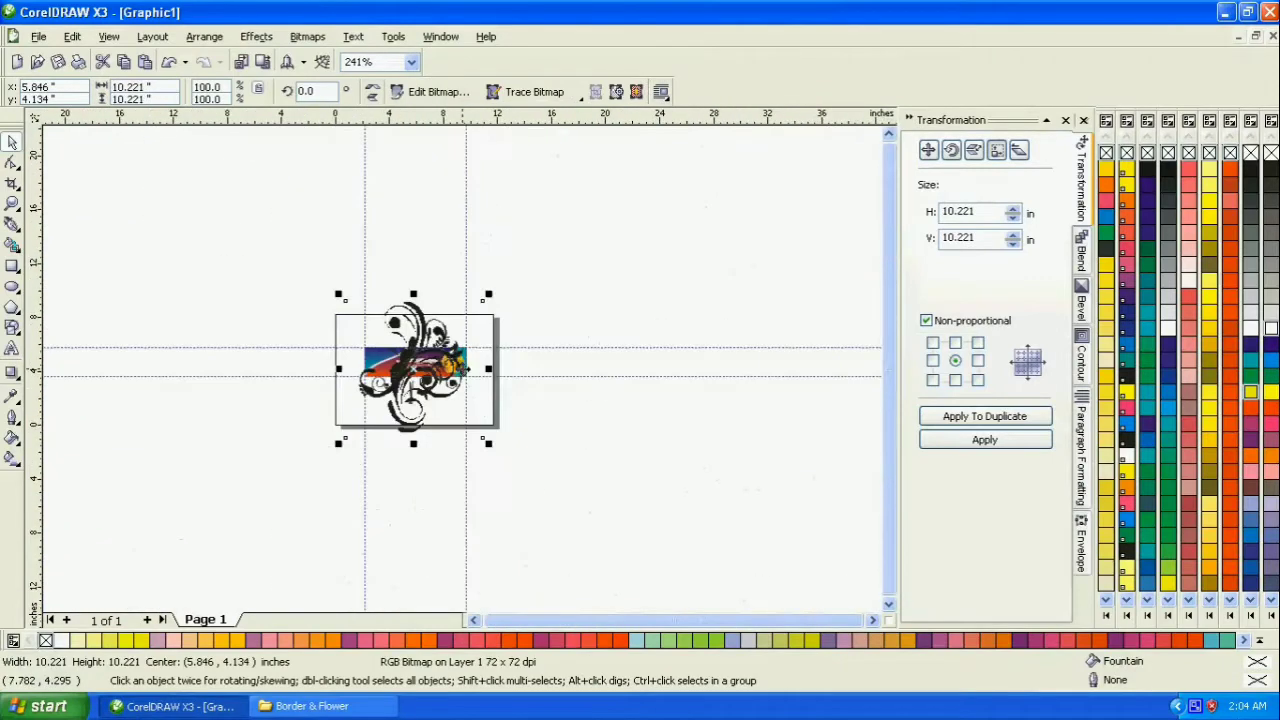
- Move the tall ornament bitmap beyond the banner's goddess end and the square swirl bitmap away beyond its blue end
{"action": "left_click", "coordinate": [502, 281]}
{"action": "scroll", "coordinate": [416, 361], "scroll_direction": "up", "scroll_amount": 2}
{"action": "left_click_drag", "start_coordinate": [468, 265], "coordinate": [247, 274]}
{"action": "left_click_drag", "start_coordinate": [487, 280], "coordinate": [842, 247]}
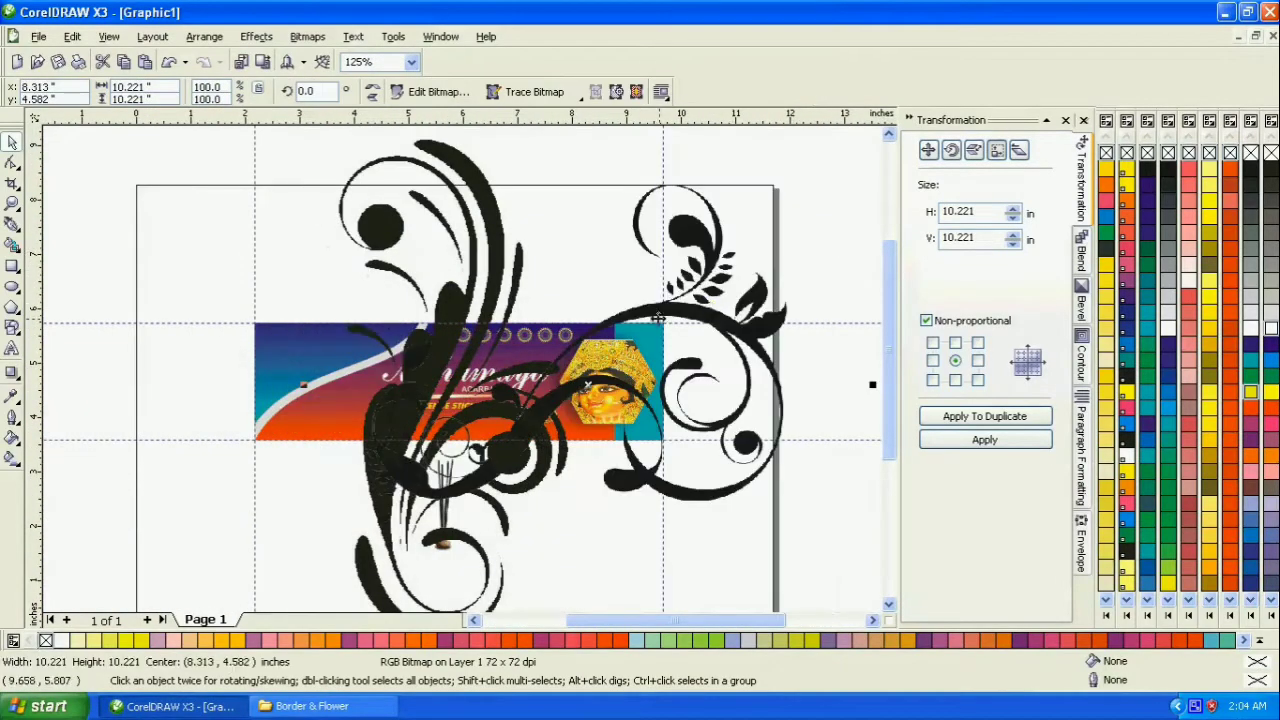
{"action": "left_click_drag", "start_coordinate": [467, 268], "coordinate": [115, 265]}
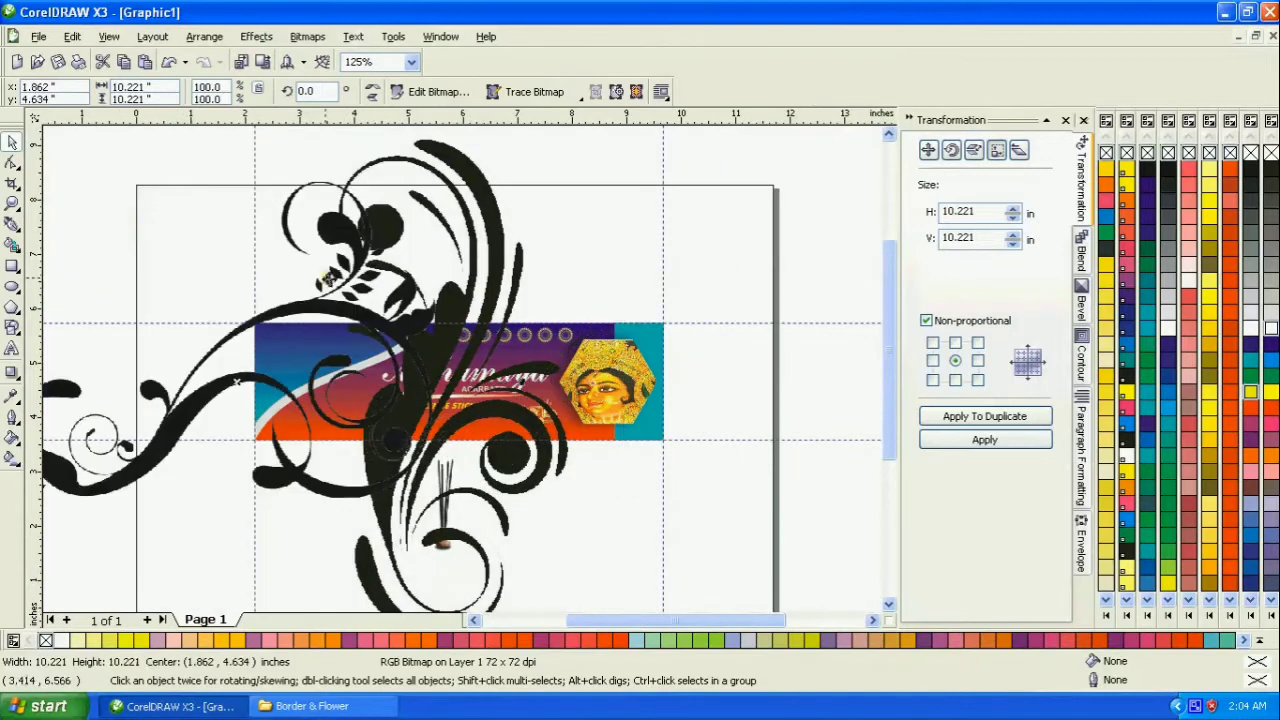
{"action": "key", "text": "Left"}
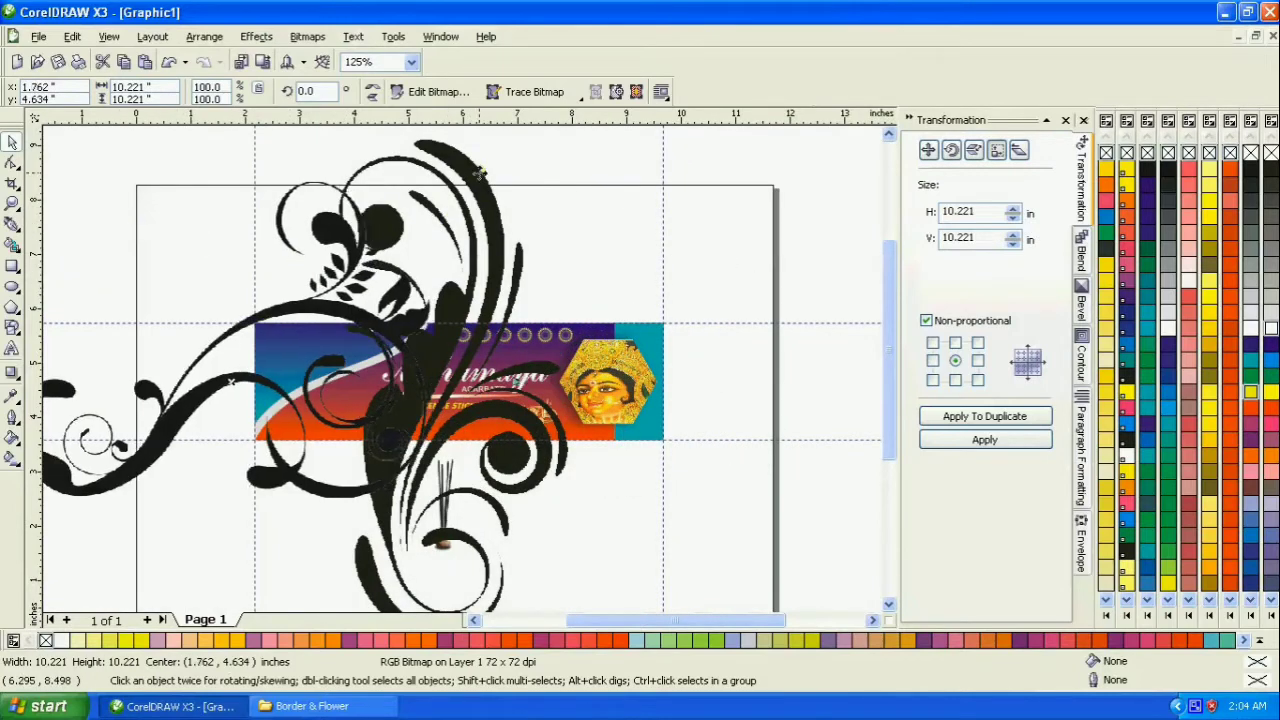
{"action": "key", "text": "Left"}
{"action": "key", "text": "Left"}
{"action": "key", "text": "Left"}
{"action": "key", "text": "Left"}
{"action": "key", "text": "Left"}
{"action": "key", "text": "Left"}
{"action": "key", "text": "Left"}
{"action": "key", "text": "Left"}
{"action": "key", "text": "Left"}
{"action": "key", "text": "Left"}
{"action": "key", "text": "Left"}
{"action": "key", "text": "Left"}
{"action": "key", "text": "Left"}
{"action": "key", "text": "Left"}
{"action": "key", "text": "Left"}
{"action": "key", "text": "Left"}
{"action": "key", "text": "Left"}
{"action": "key", "text": "Left"}
{"action": "left_click_drag", "start_coordinate": [498, 241], "coordinate": [848, 251]}
{"action": "left_click", "coordinate": [548, 222]}
{"action": "left_click", "coordinate": [241, 272]}
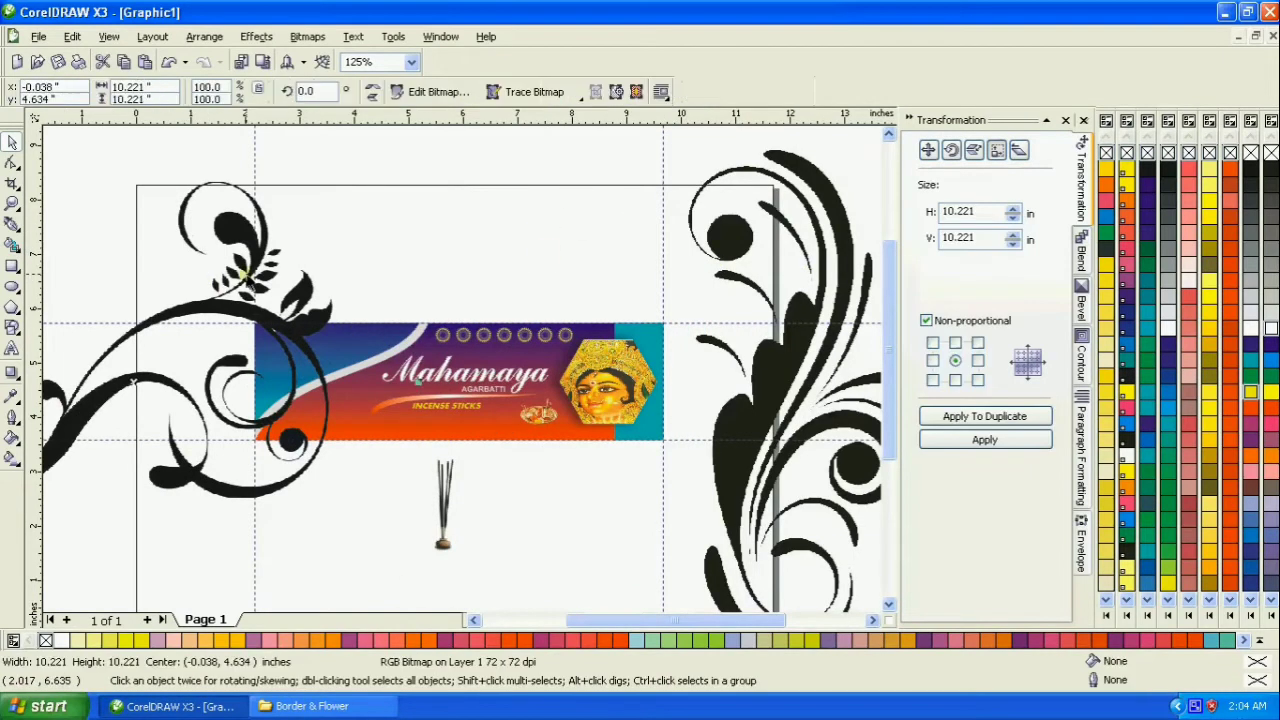
{"action": "left_click_drag", "start_coordinate": [245, 250], "coordinate": [60, 242]}
- Convert the tall ornament to a 300 dpi Black and White (1-bit) bitmap
{"action": "left_click", "coordinate": [740, 234]}
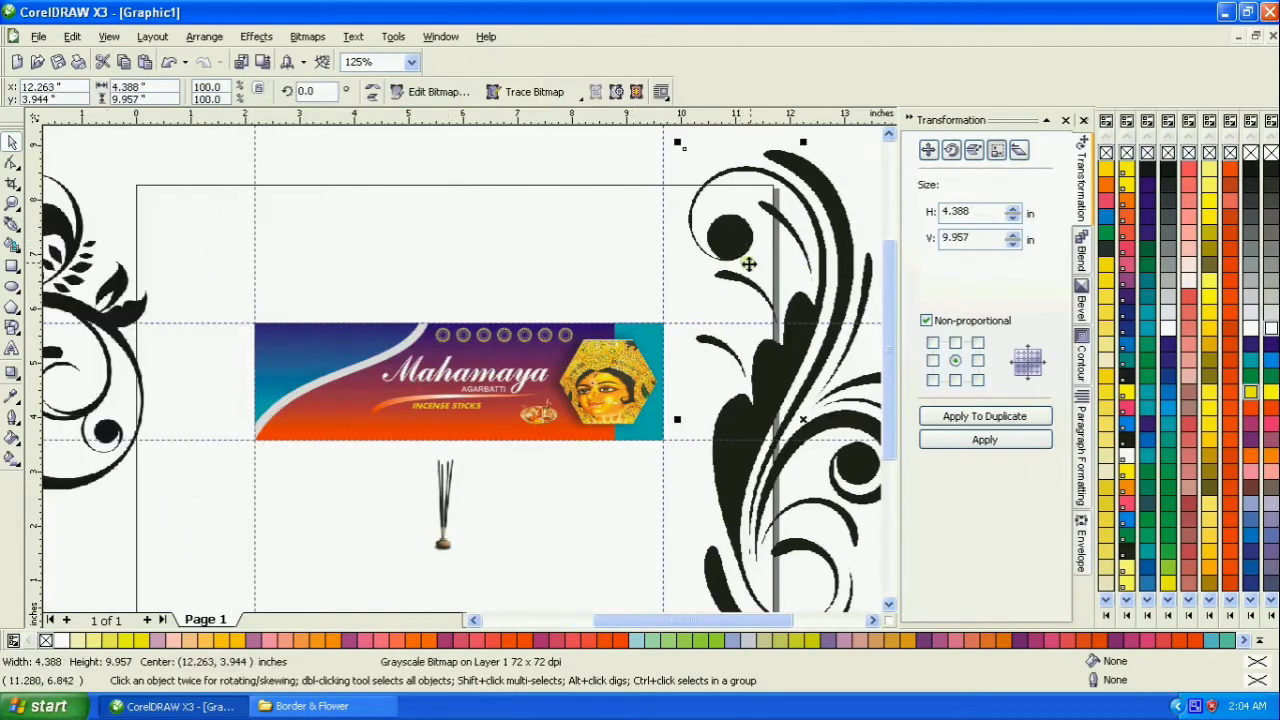
{"action": "left_click", "coordinate": [307, 36]}
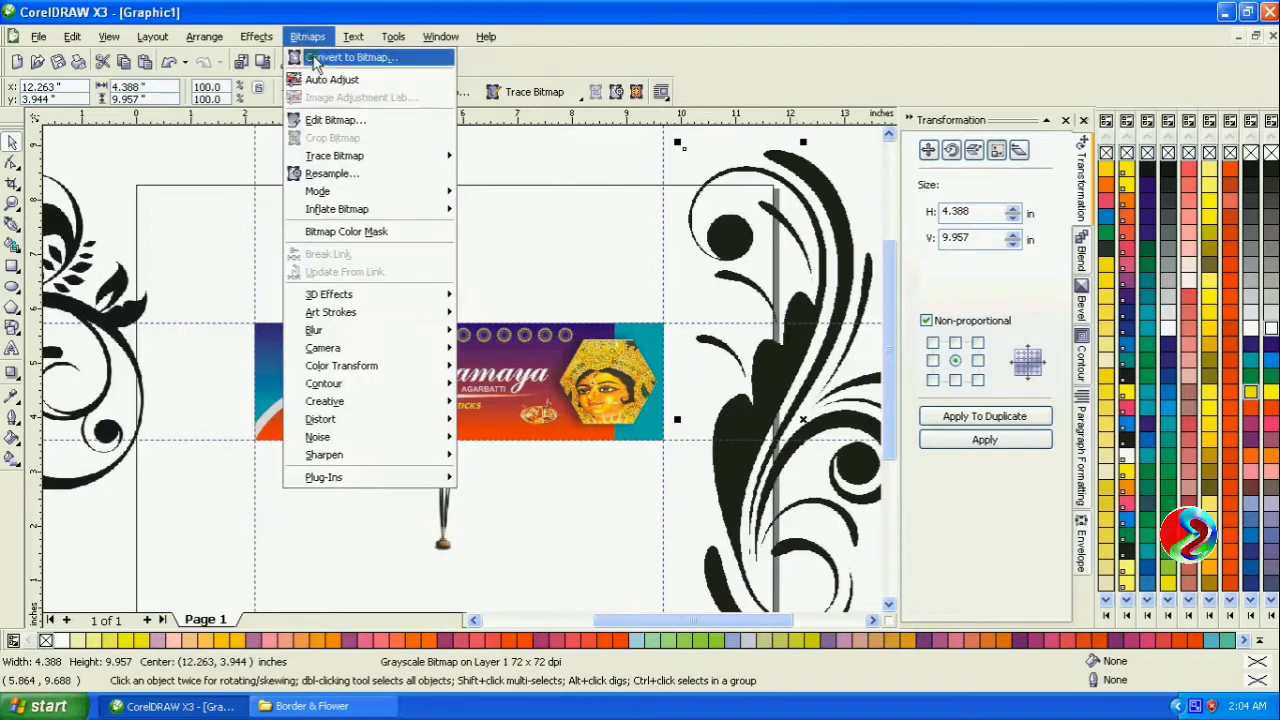
{"action": "left_click", "coordinate": [345, 53]}
{"action": "left_click", "coordinate": [714, 290]}
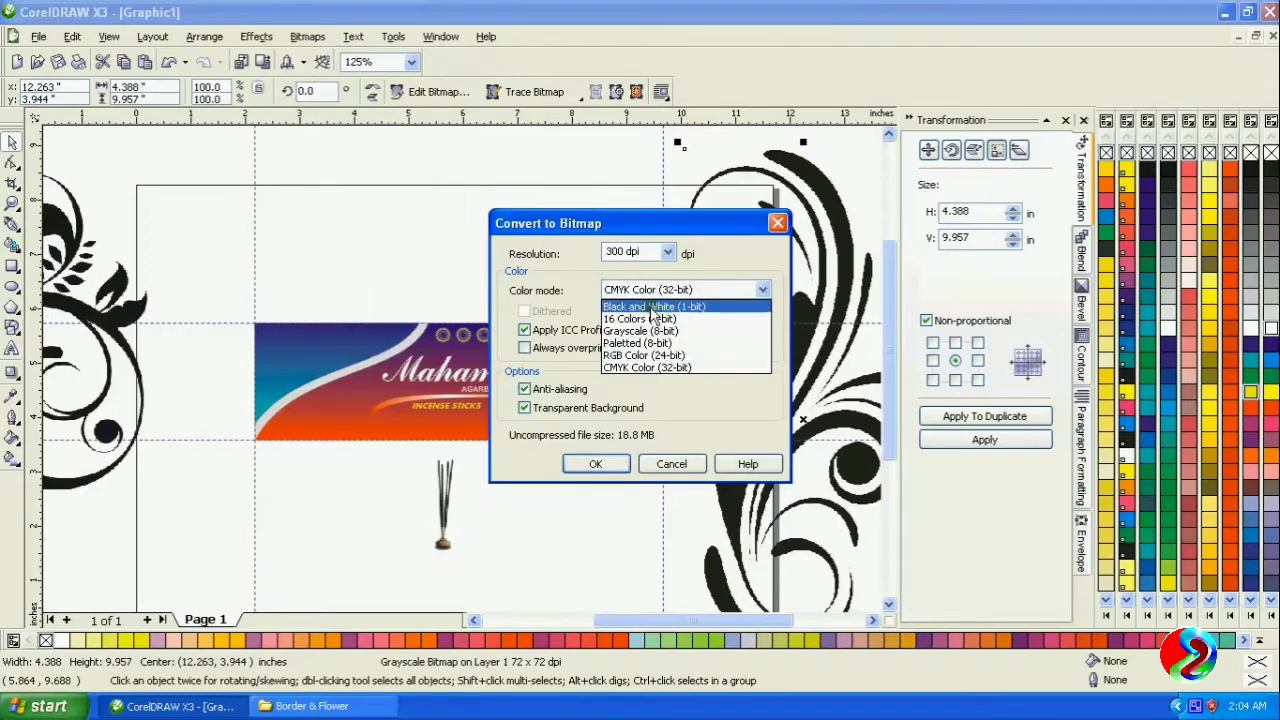
{"action": "left_click", "coordinate": [650, 304]}
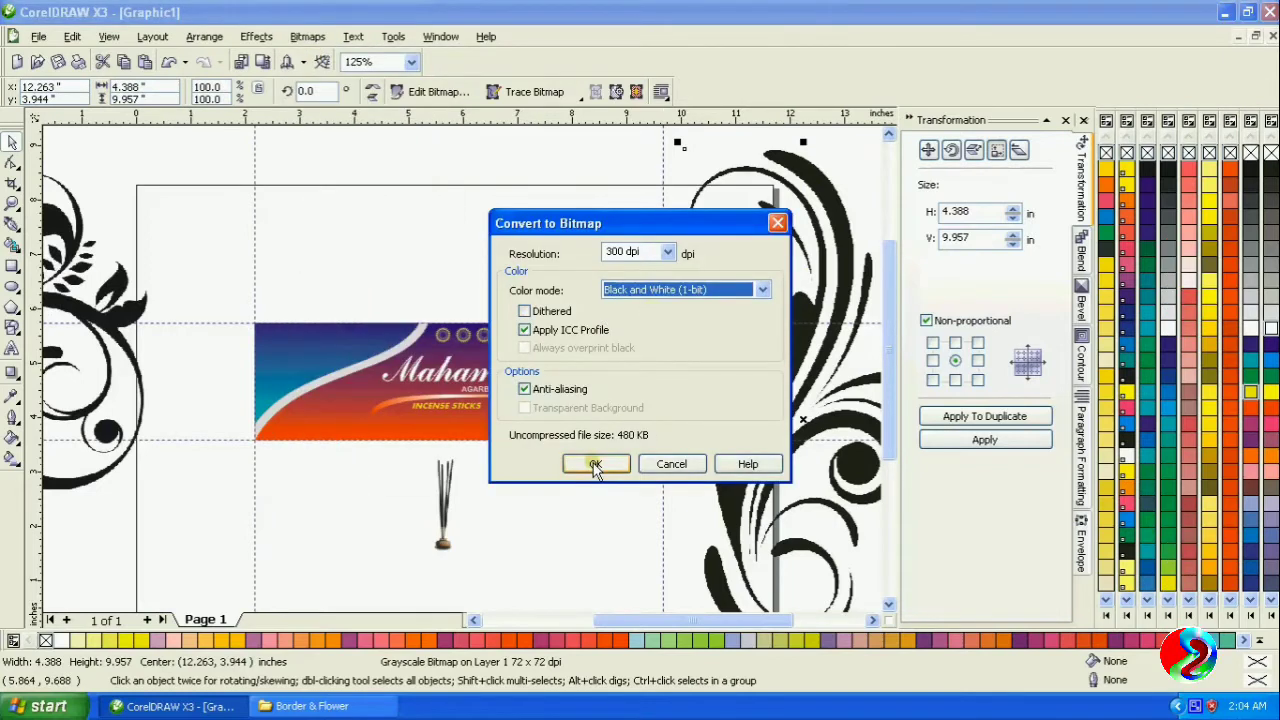
{"action": "left_click", "coordinate": [594, 466]}
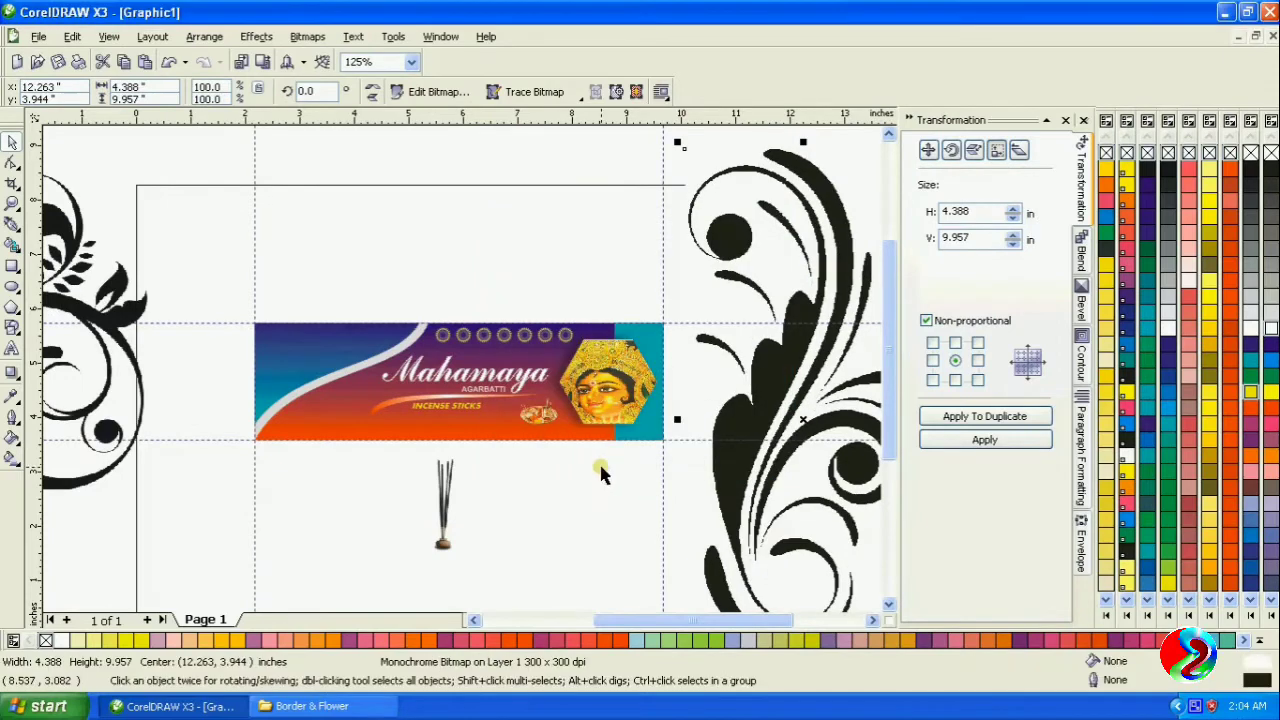
- Trace the tall ornament as Line art with its background removed, and move the tracing aside to delete the original bitmap
{"action": "left_click", "coordinate": [534, 91]}
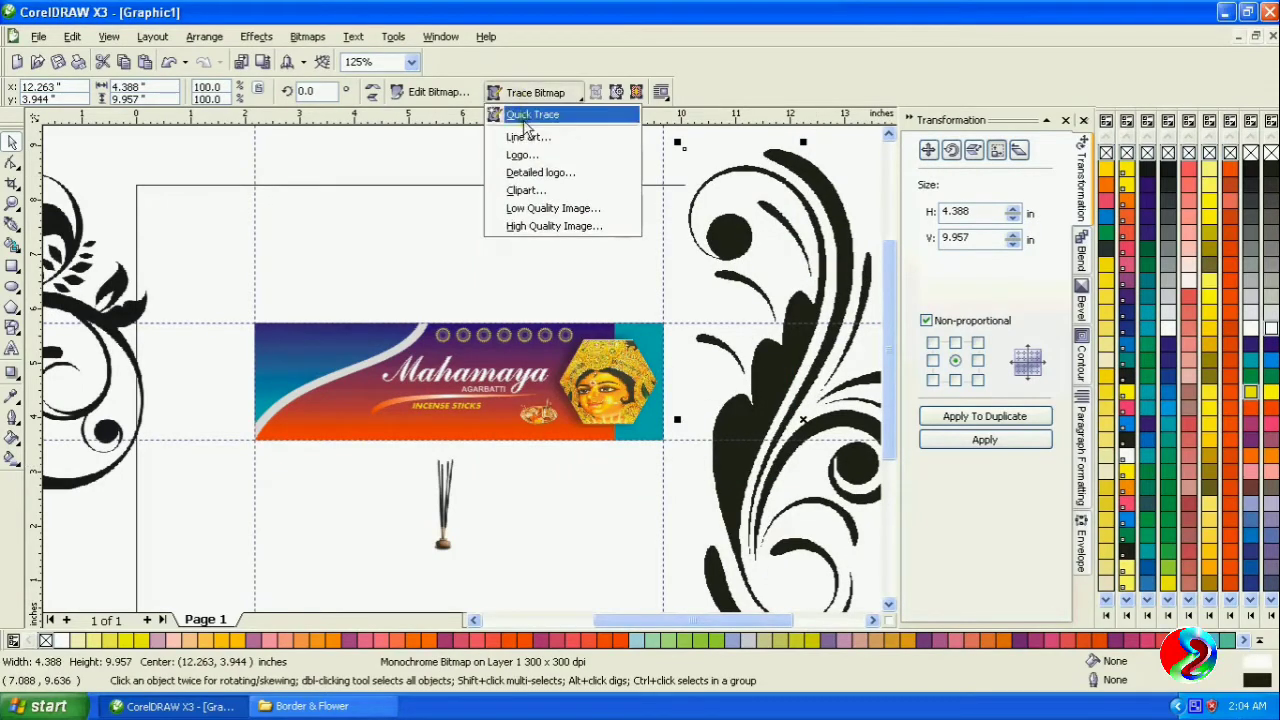
{"action": "left_click", "coordinate": [527, 138]}
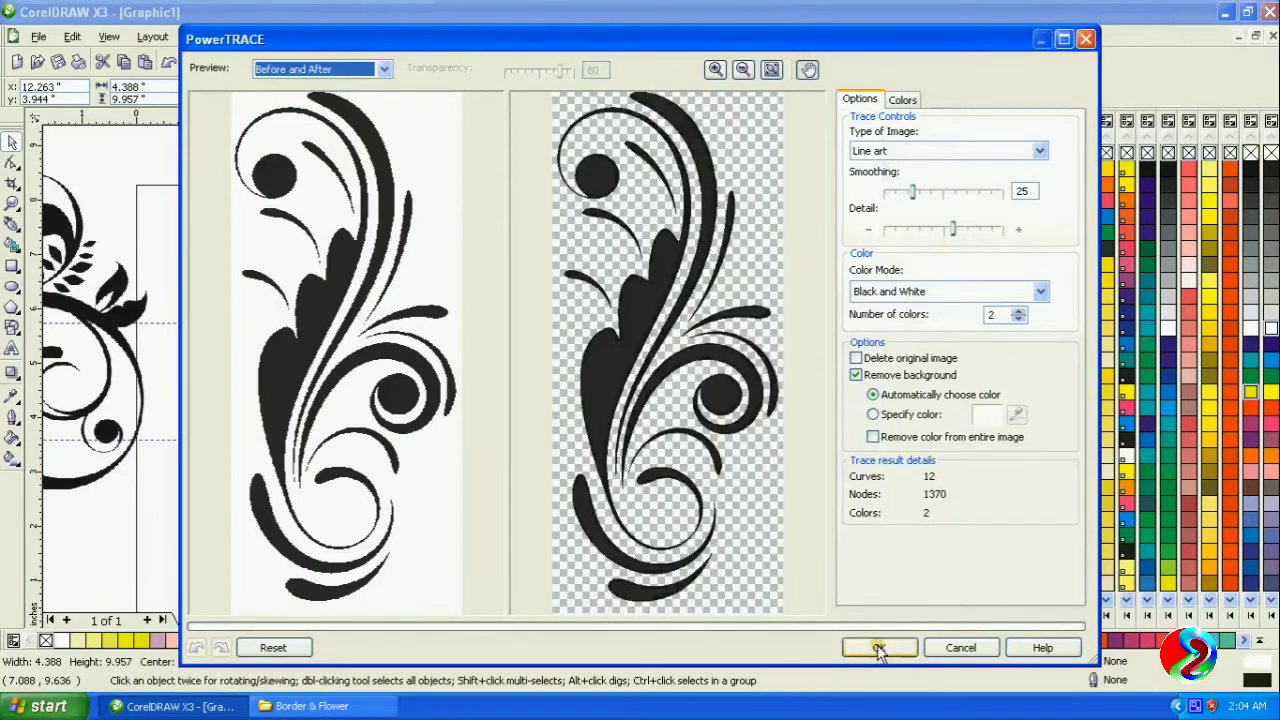
{"action": "left_click", "coordinate": [878, 648]}
{"action": "mouse_move", "coordinate": [778, 382]}
{"action": "left_mouse_down"}
{"action": "mouse_move", "coordinate": [492, 368]}
{"action": "mouse_move", "coordinate": [510, 392]}
{"action": "left_mouse_up"}
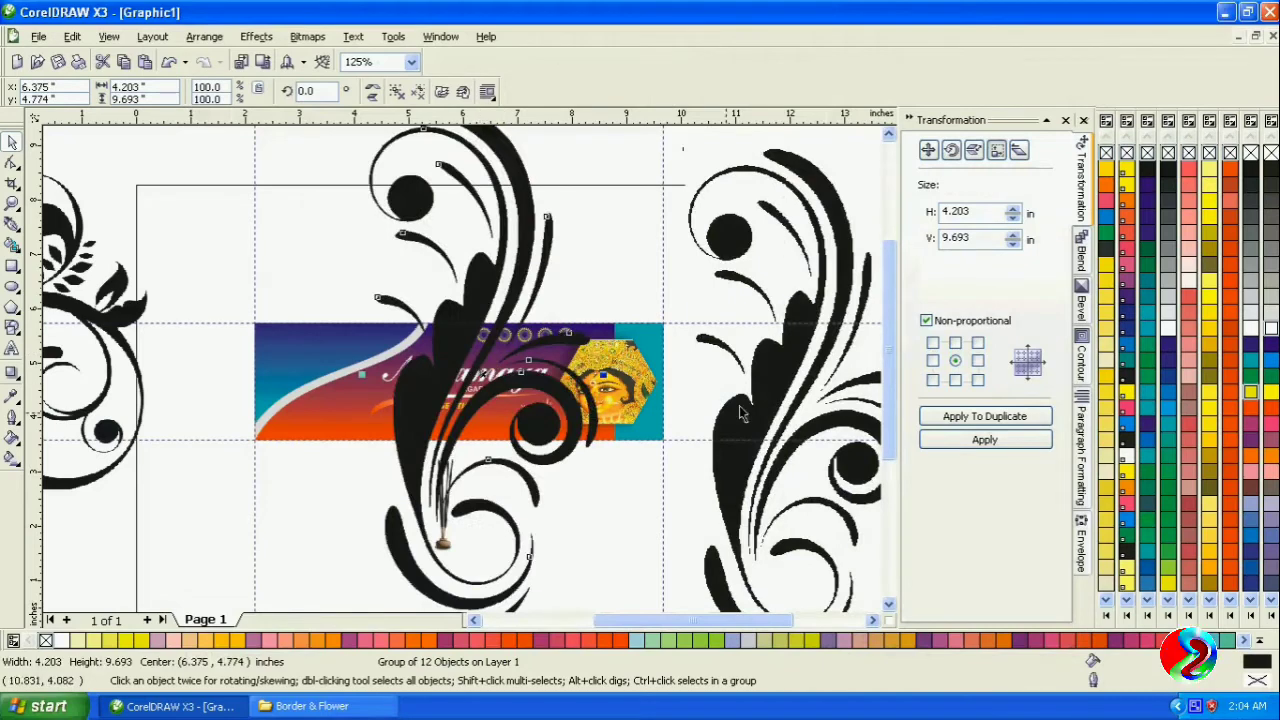
{"action": "left_click", "coordinate": [808, 360]}
{"action": "key", "text": "Delete"}
- Fill the traced ornament with white
{"action": "left_click", "coordinate": [507, 240]}
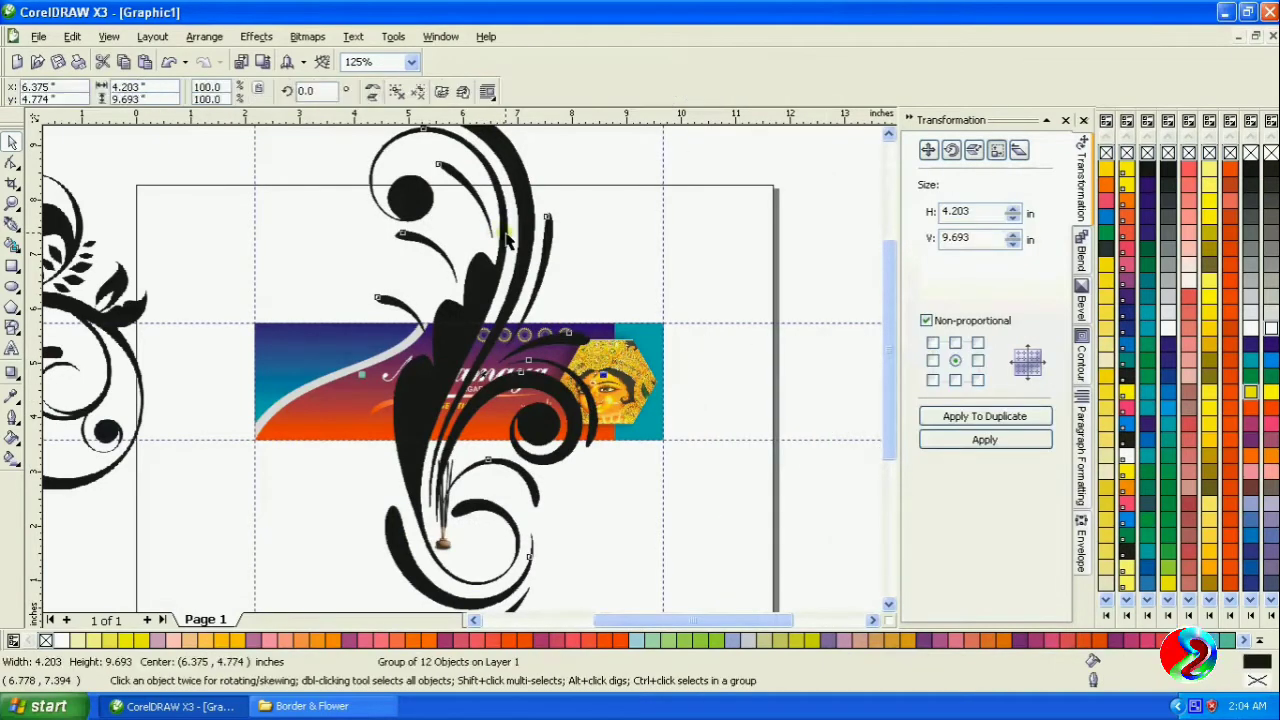
{"action": "left_click", "coordinate": [1250, 331]}
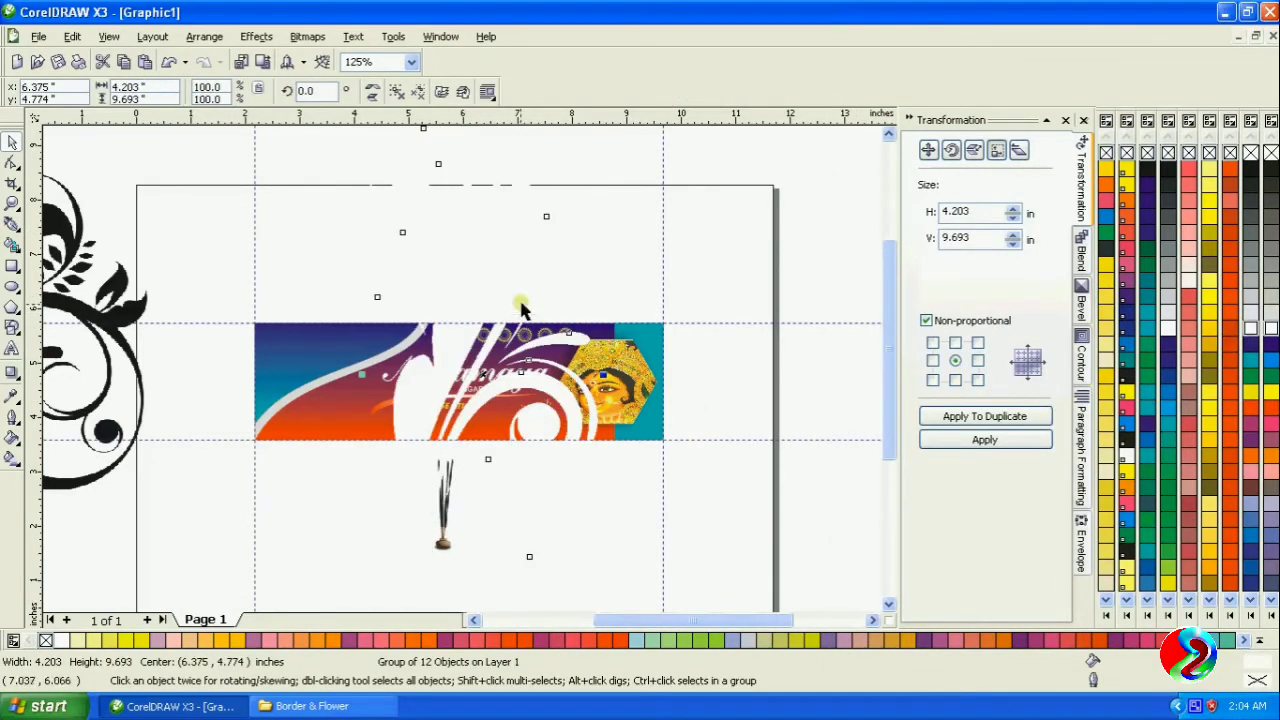
{"action": "left_click", "coordinate": [499, 527]}
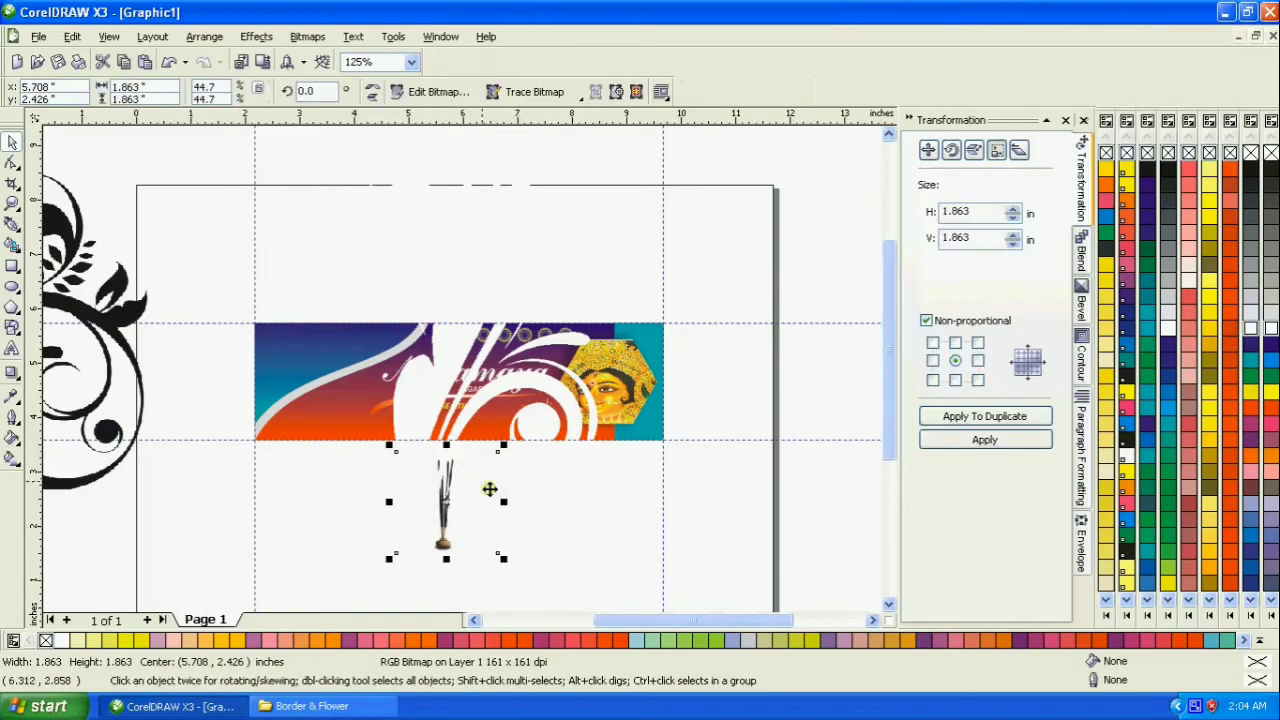
{"action": "left_click", "coordinate": [426, 388]}
{"action": "left_click", "coordinate": [472, 318]}
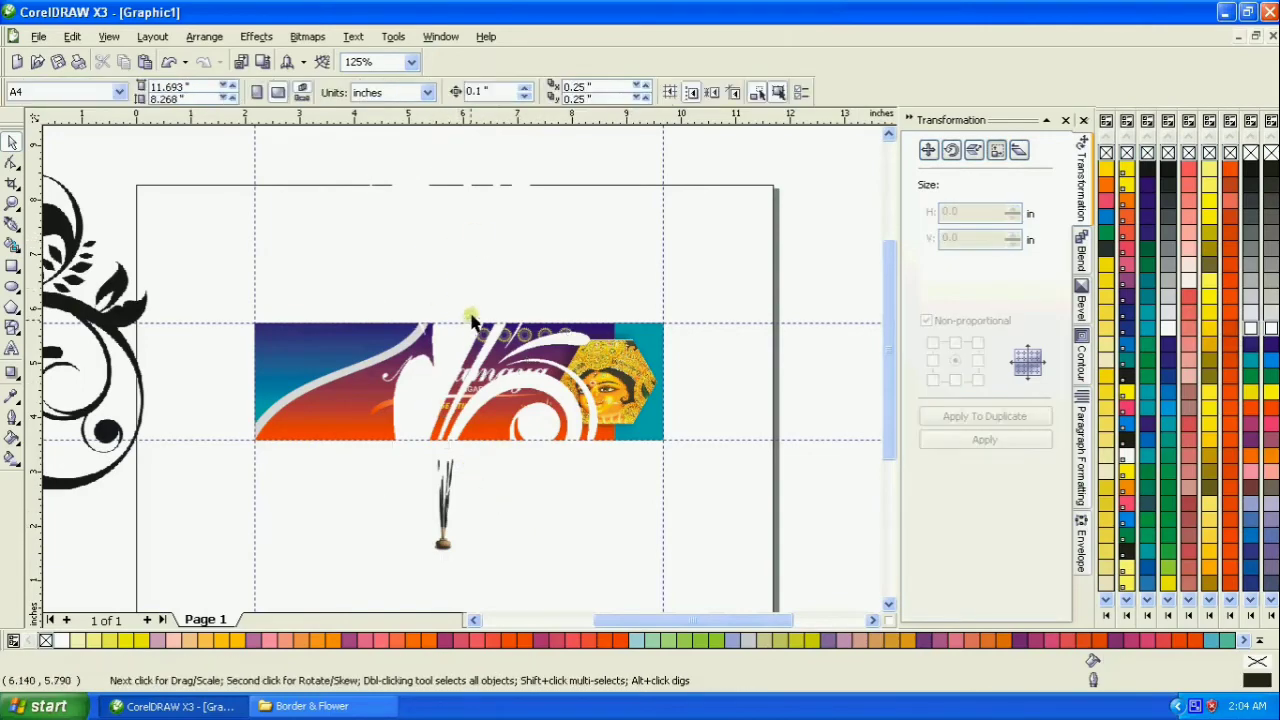
- Shrink the white ornament to about 0.71 × 1.64 in on the banner's blue end, and delete the stray horizontal guideline
{"action": "left_click_drag", "start_coordinate": [466, 286], "coordinate": [803, 354]}
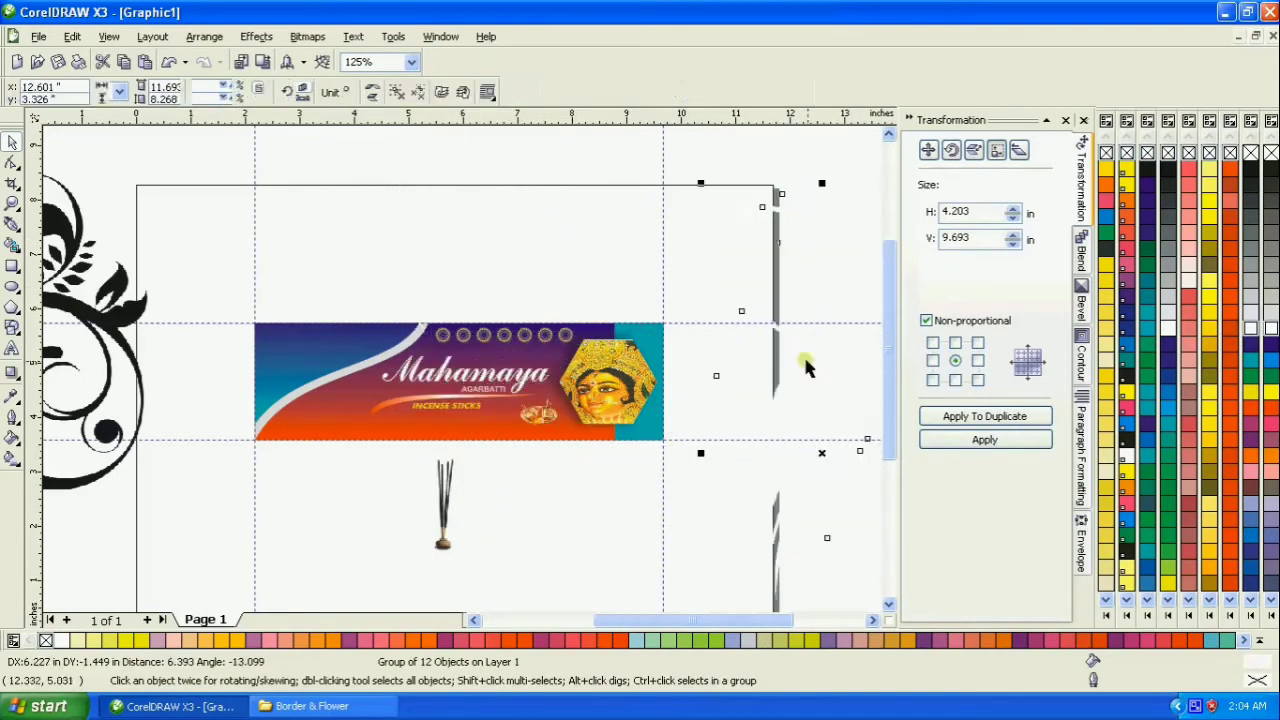
{"action": "left_click_drag", "start_coordinate": [704, 184], "coordinate": [802, 346]}
{"action": "left_click_drag", "start_coordinate": [824, 440], "coordinate": [327, 380]}
{"action": "left_click", "coordinate": [799, 371]}
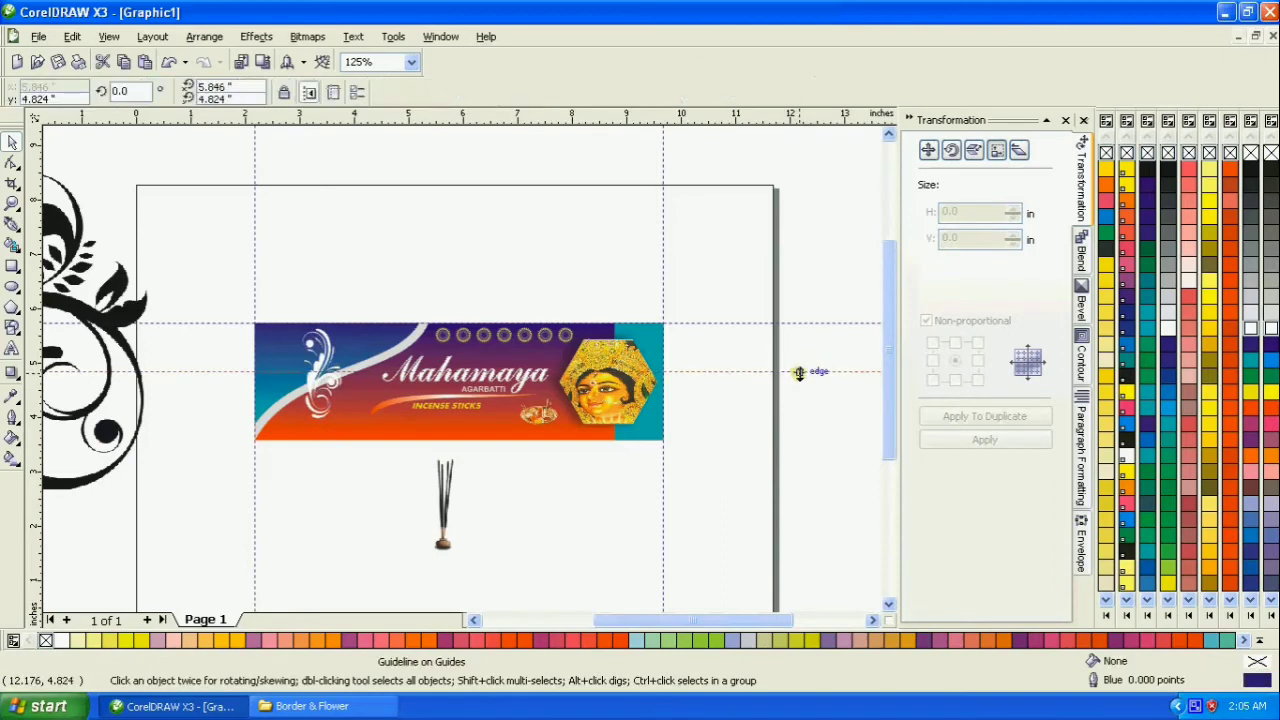
{"action": "key", "text": "Delete"}
- Enlarge the white ornament on the banner's blue end to about 0.92 × 2.12 in
{"action": "left_click", "coordinate": [12, 202]}
{"action": "left_click_drag", "start_coordinate": [171, 277], "coordinate": [466, 452]}
{"action": "left_click", "coordinate": [12, 143]}
{"action": "left_click", "coordinate": [500, 378]}
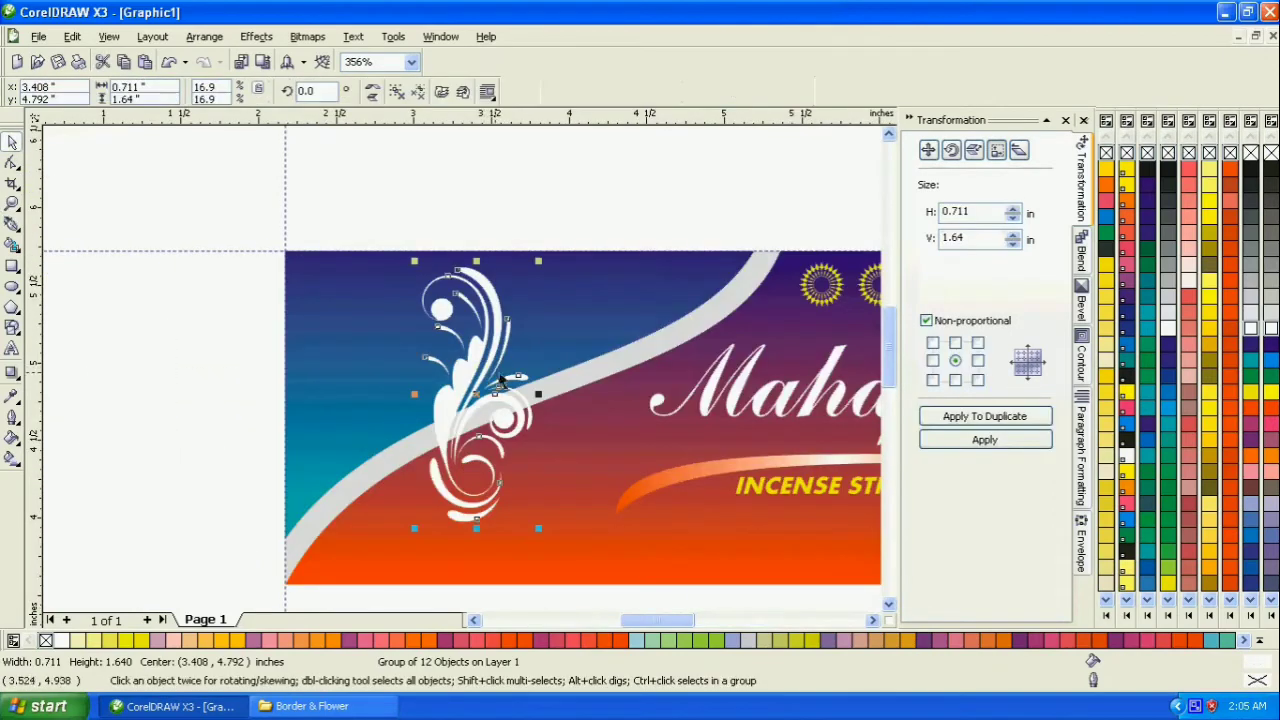
{"action": "left_click_drag", "start_coordinate": [540, 261], "coordinate": [562, 224]}
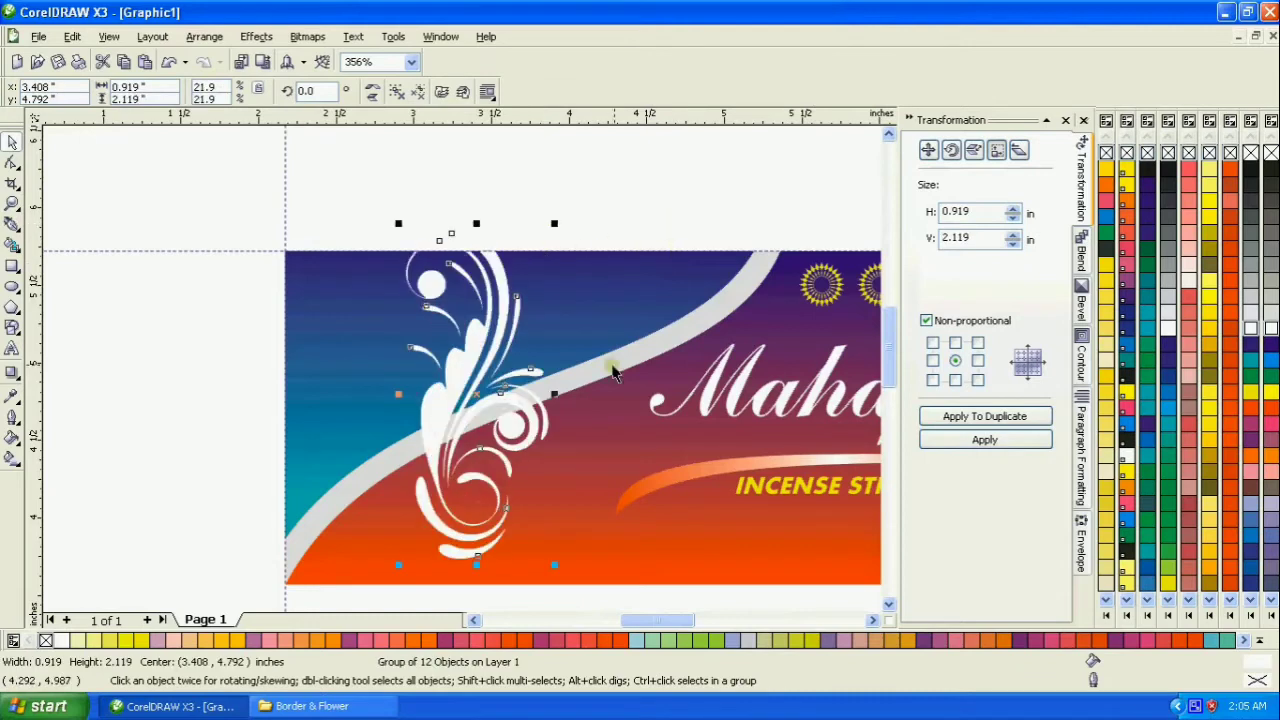
- PowerClip the white ornament inside the banner's blue curved panel
{"action": "left_click", "coordinate": [487, 364]}
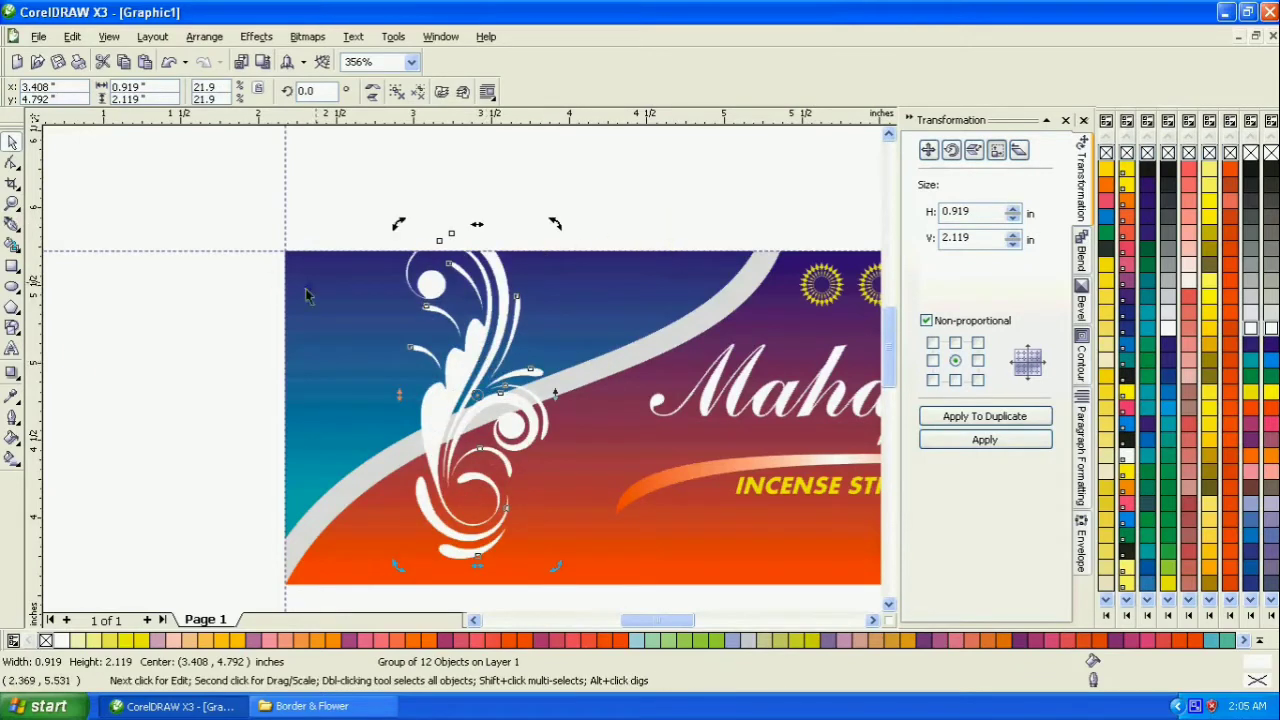
{"action": "left_click", "coordinate": [256, 36]}
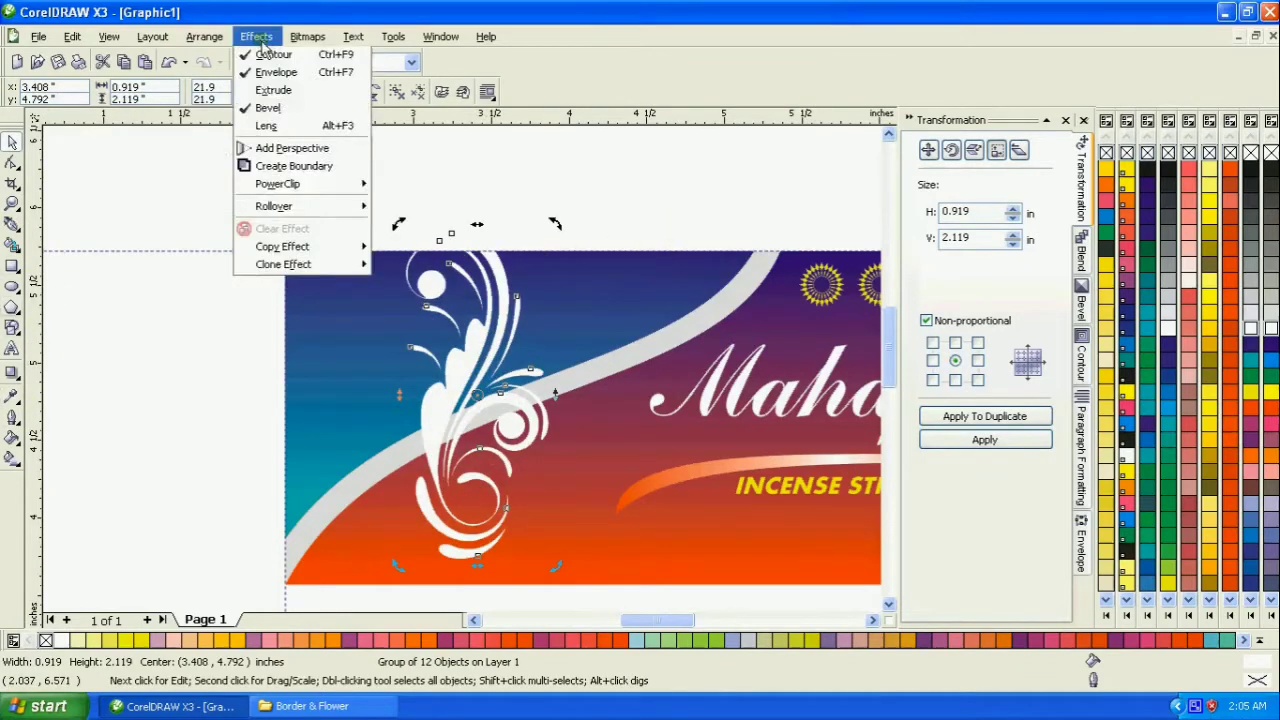
{"action": "mouse_move", "coordinate": [290, 281]}
{"action": "left_click", "coordinate": [404, 284]}
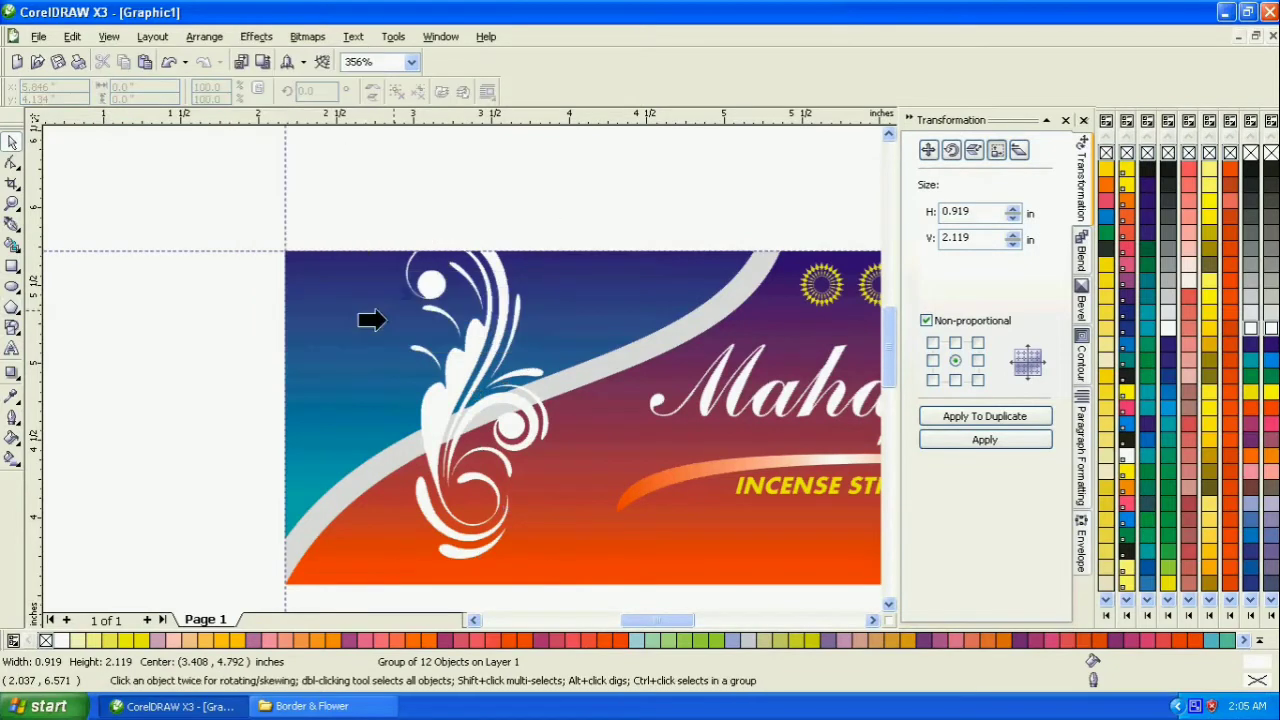
{"action": "left_click", "coordinate": [340, 362]}
- Edit the blue panel's PowerClip contents and recolor the ornament orange-red
{"action": "right_click", "coordinate": [384, 295]}
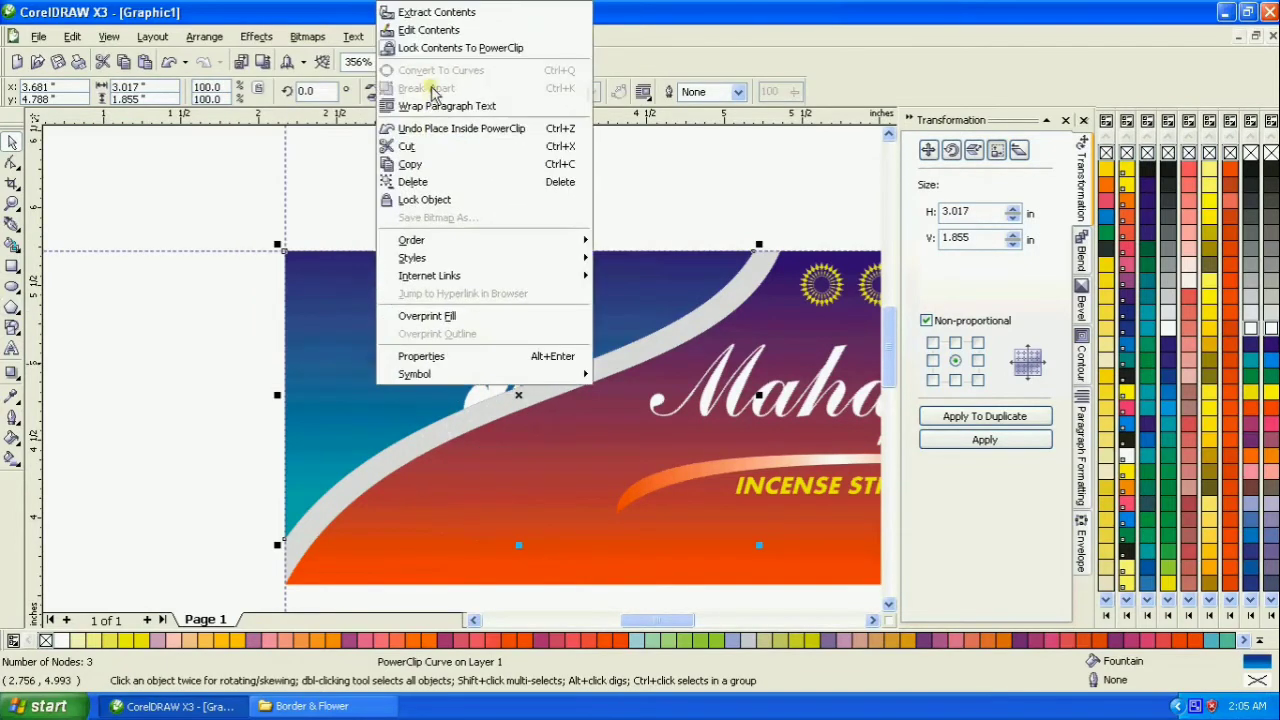
{"action": "left_click", "coordinate": [425, 30]}
{"action": "left_click", "coordinate": [491, 312]}
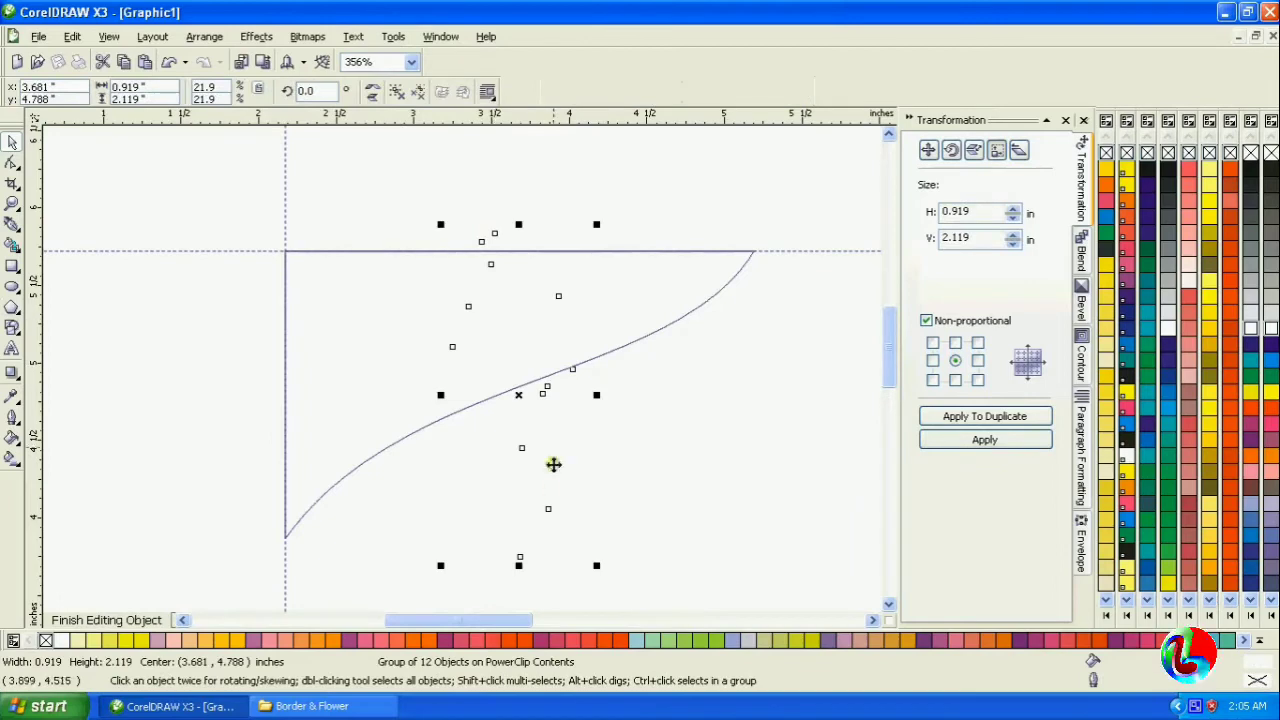
{"action": "left_click", "coordinate": [1210, 283]}
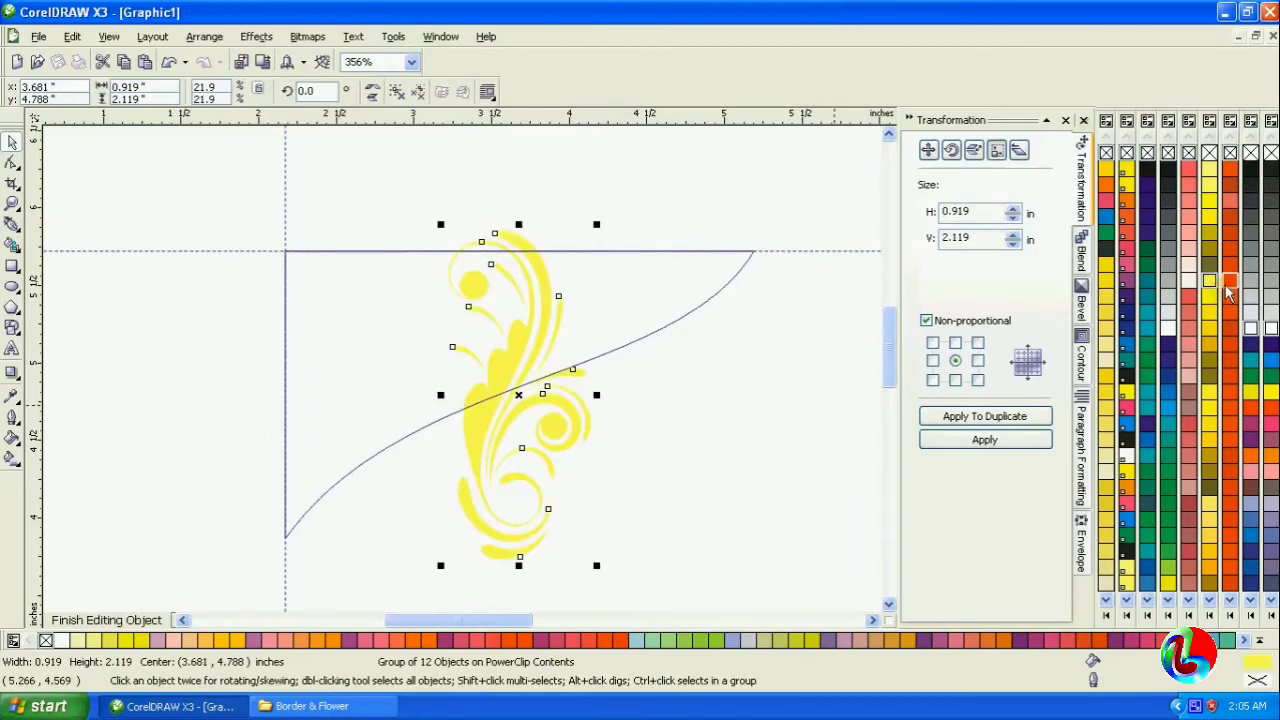
{"action": "left_click", "coordinate": [1229, 283]}
- Rotate the ornament to about 302.9° and shift it toward the panel's outer end along the curve, then finish editing the PowerClip
{"action": "left_click", "coordinate": [507, 340]}
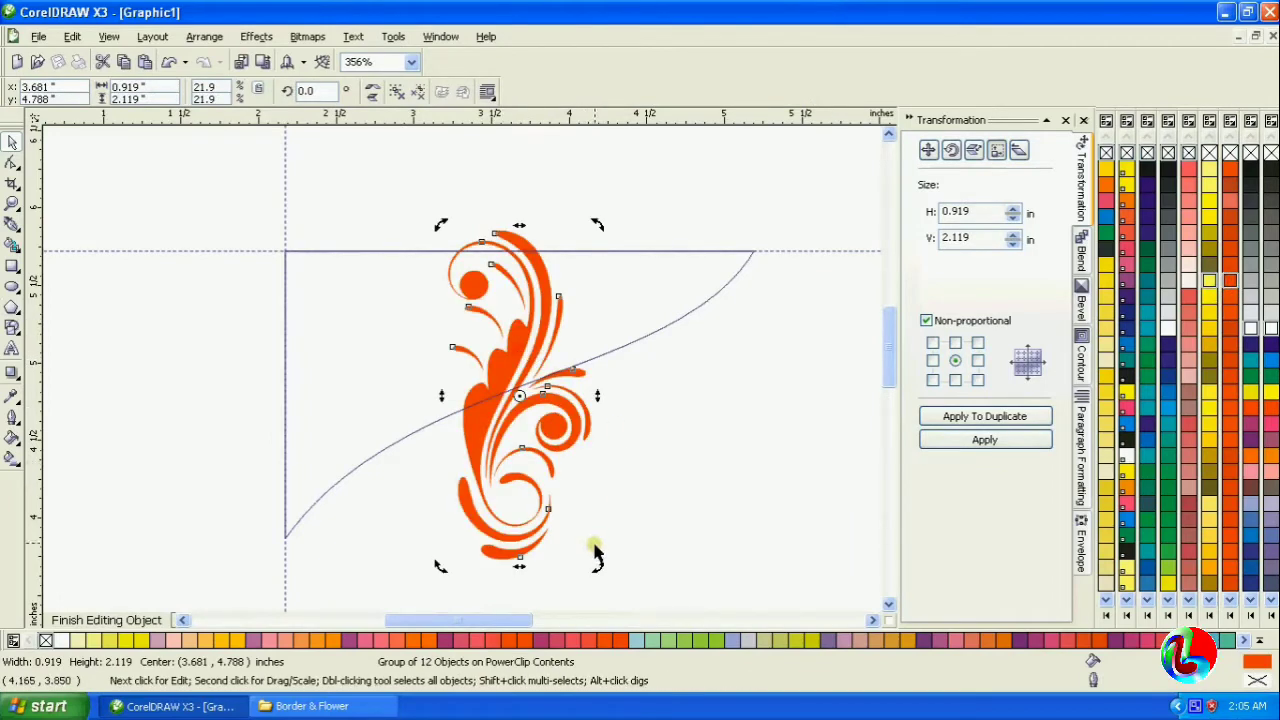
{"action": "left_click_drag", "start_coordinate": [598, 560], "coordinate": [440, 525]}
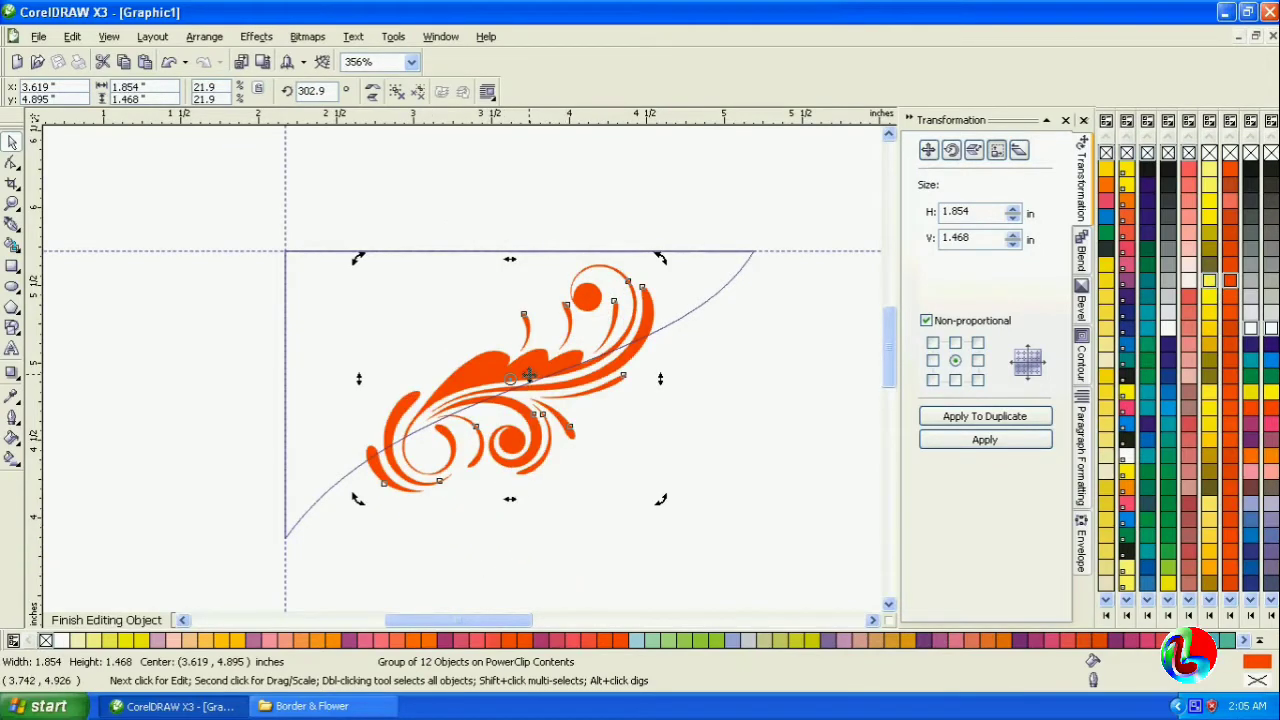
{"action": "left_click_drag", "start_coordinate": [529, 374], "coordinate": [488, 372]}
{"action": "right_click", "coordinate": [488, 372]}
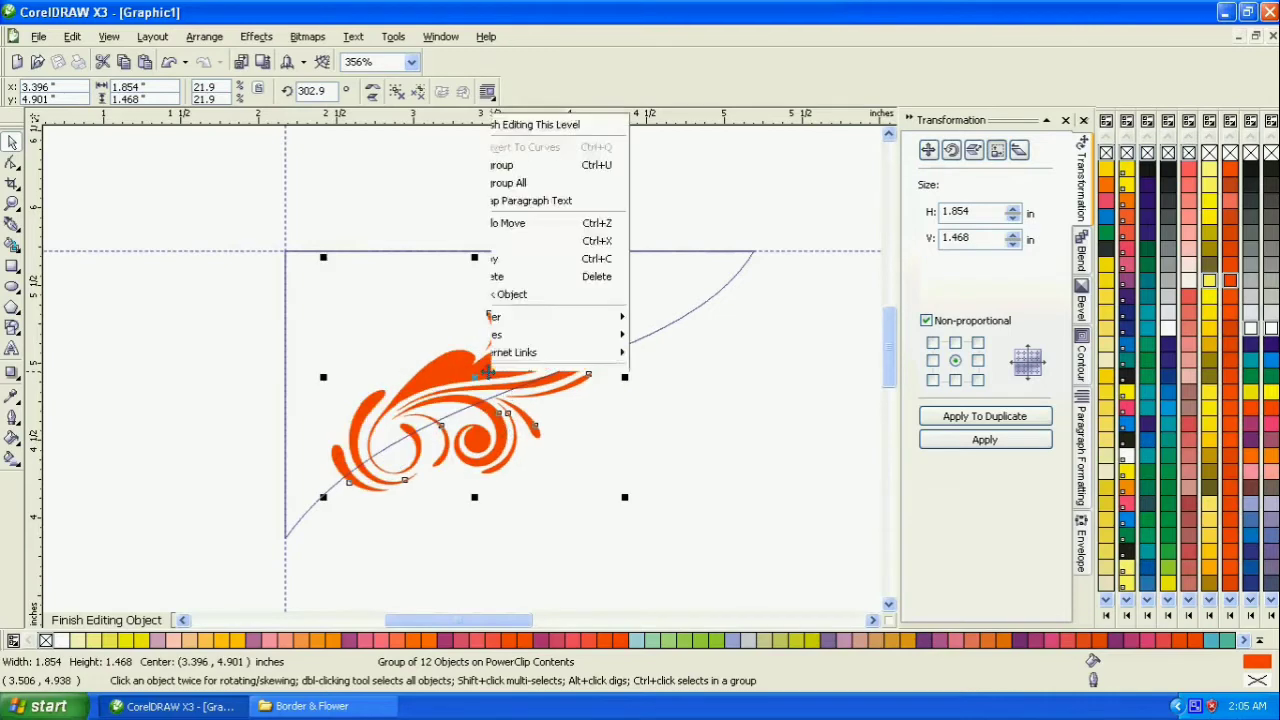
{"action": "left_click", "coordinate": [527, 54]}
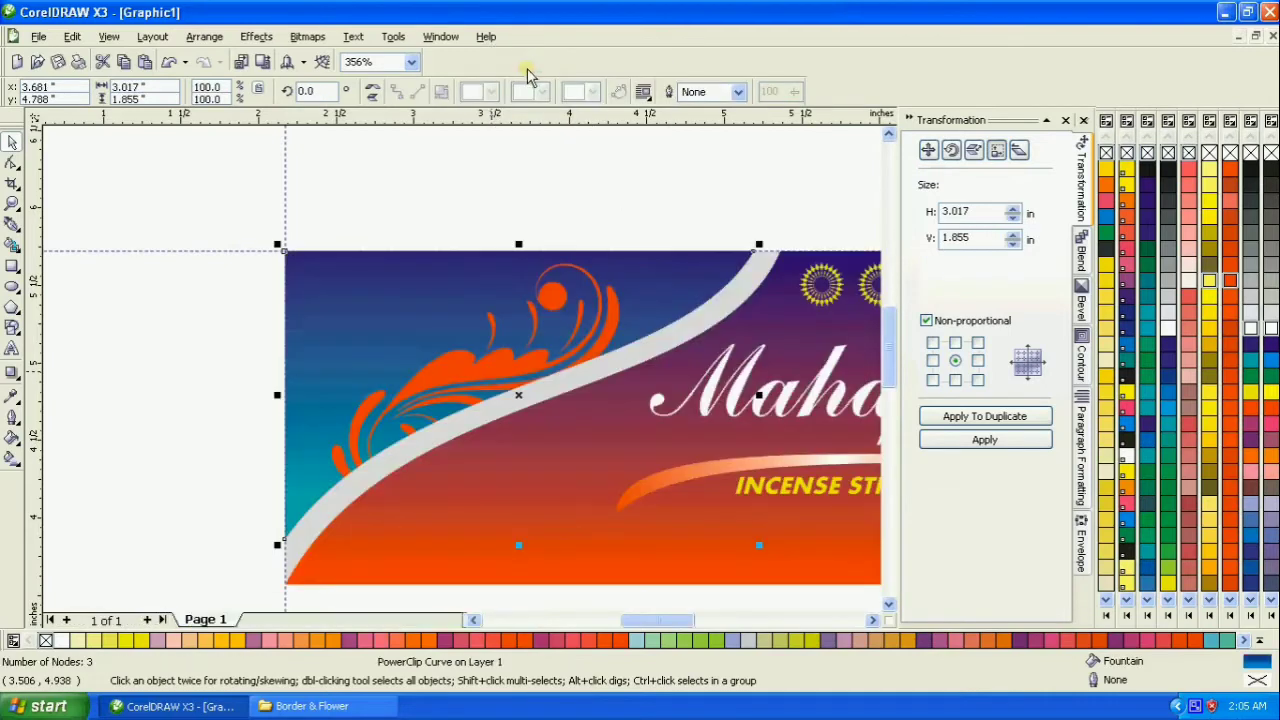
- Edit the blue panel's PowerClip contents: rotate the swirl ornament to about 309.2°, enlarge it to about 1.81 × 1.66 in and shift it toward the panel's outer edge
{"action": "right_click", "coordinate": [604, 330]}
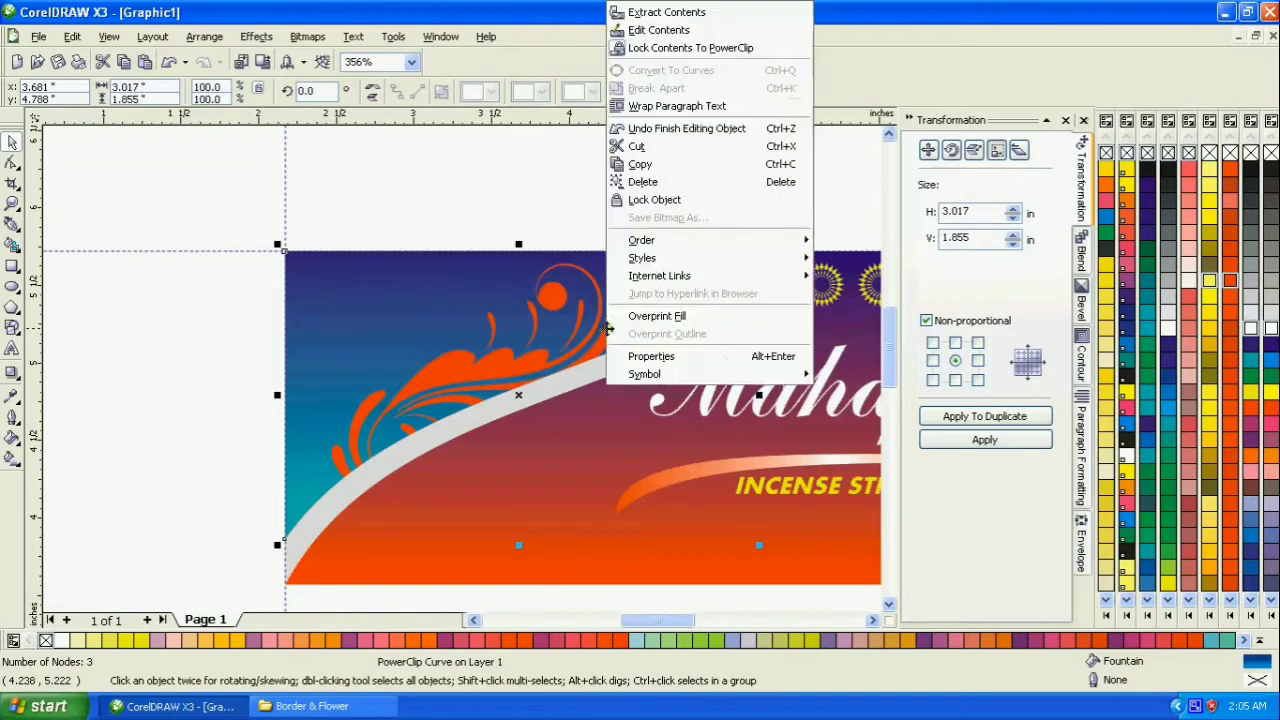
{"action": "left_click", "coordinate": [652, 30]}
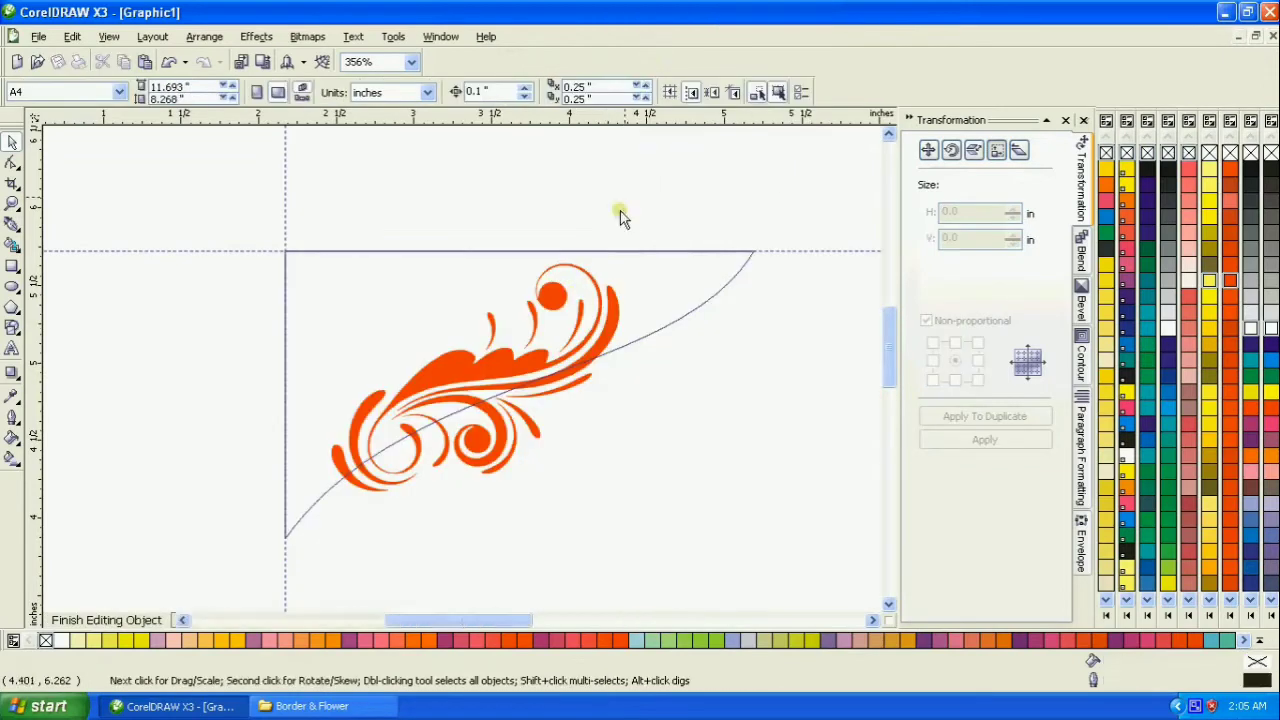
{"action": "left_click", "coordinate": [608, 326]}
{"action": "left_click", "coordinate": [619, 324]}
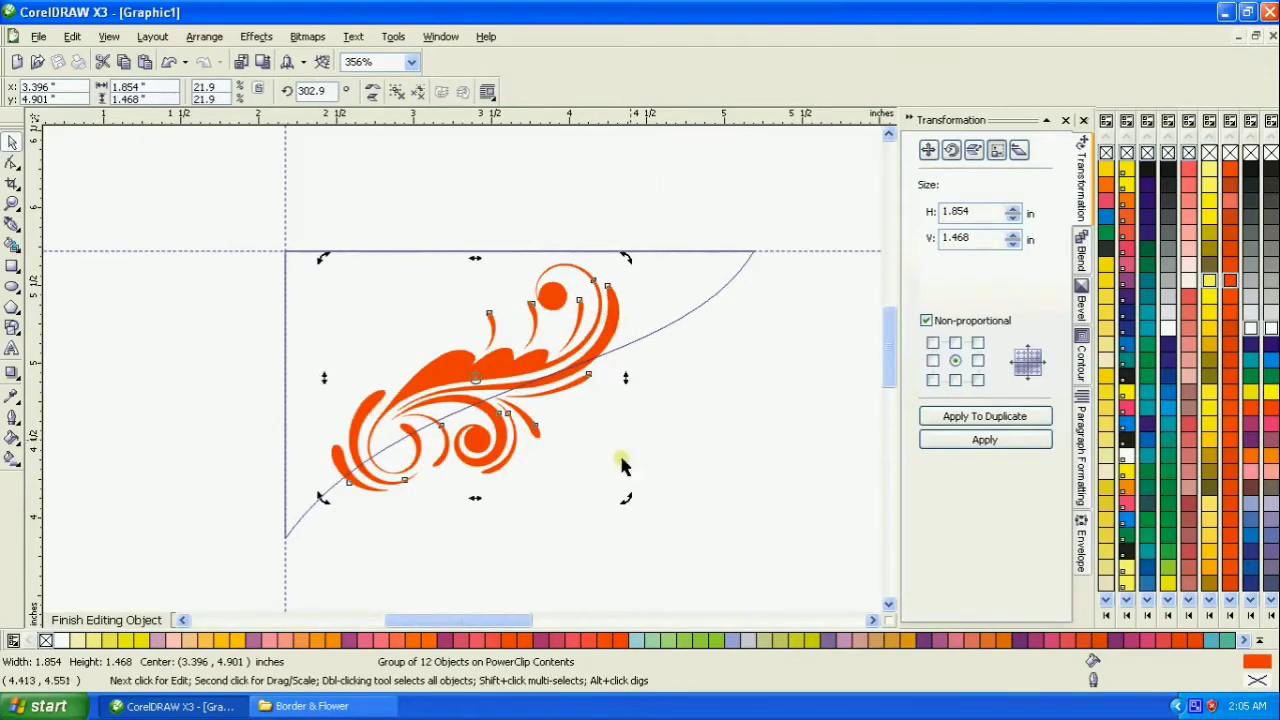
{"action": "left_click_drag", "start_coordinate": [625, 503], "coordinate": [665, 500]}
{"action": "left_click_drag", "start_coordinate": [562, 353], "coordinate": [517, 370]}
{"action": "left_click_drag", "start_coordinate": [571, 265], "coordinate": [581, 256]}
- Recolor the swirl ornament white and finish editing the PowerClip
{"action": "left_click", "coordinate": [1271, 330]}
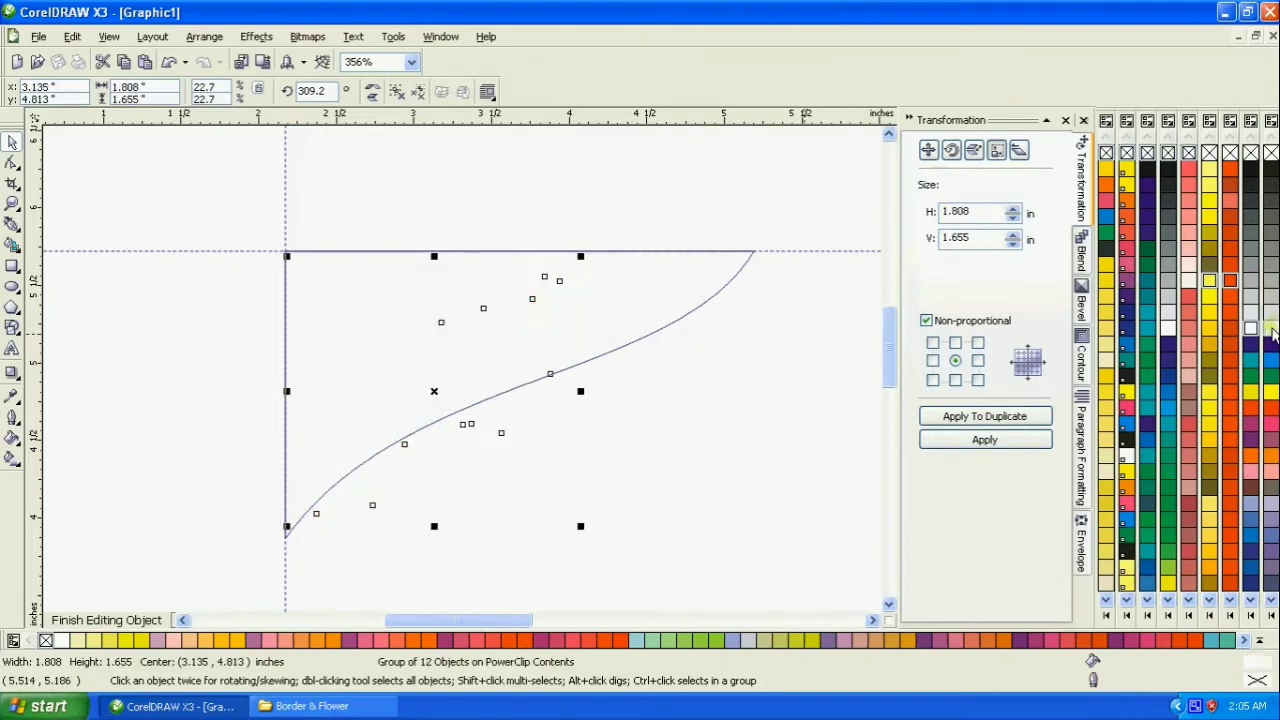
{"action": "right_click", "coordinate": [526, 312]}
{"action": "left_click", "coordinate": [463, 316]}
{"action": "left_click", "coordinate": [469, 333]}
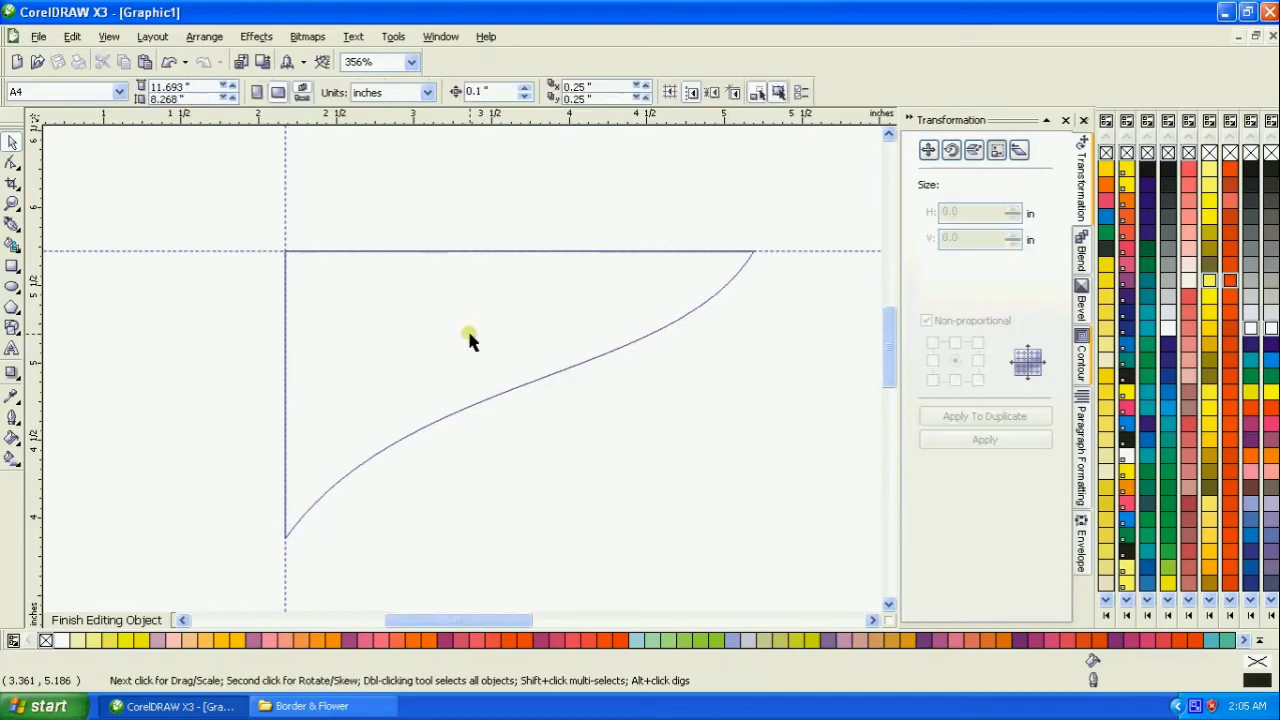
{"action": "right_click", "coordinate": [469, 333]}
{"action": "left_click", "coordinate": [431, 363]}
{"action": "left_click", "coordinate": [449, 384]}
{"action": "right_click", "coordinate": [450, 385]}
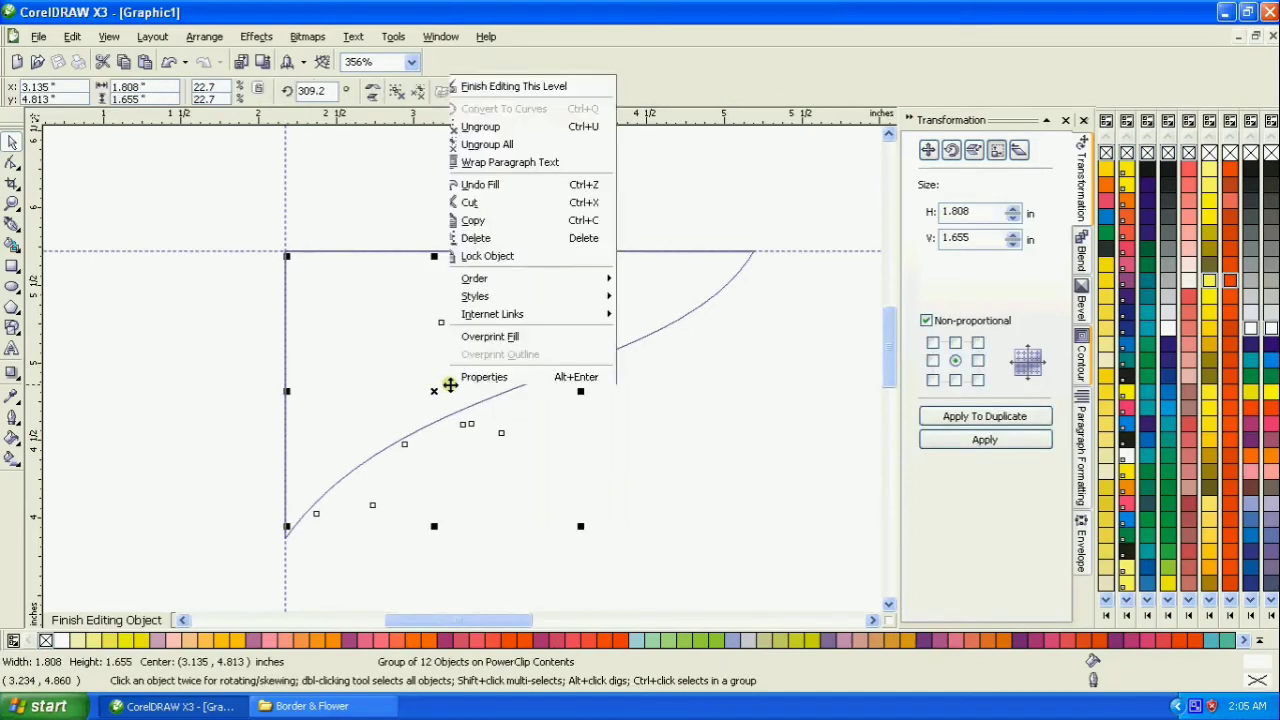
{"action": "left_click", "coordinate": [500, 64]}
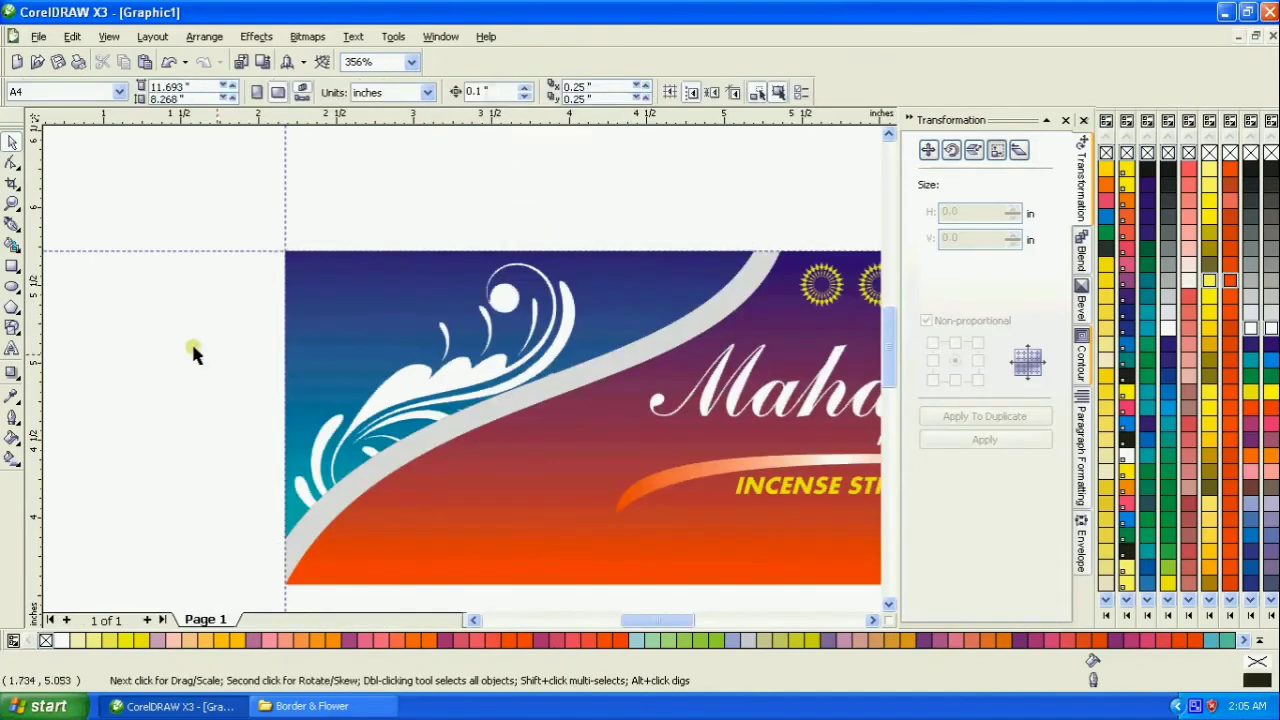
- Add a drop shadow to the blue curved panel, cast diagonally down toward the banner text, with its feathering direction set to Inside
{"action": "left_click", "coordinate": [12, 204]}
{"action": "right_click", "coordinate": [240, 251]}
{"action": "left_click_drag", "start_coordinate": [214, 303], "coordinate": [611, 478]}
{"action": "left_click", "coordinate": [12, 143]}
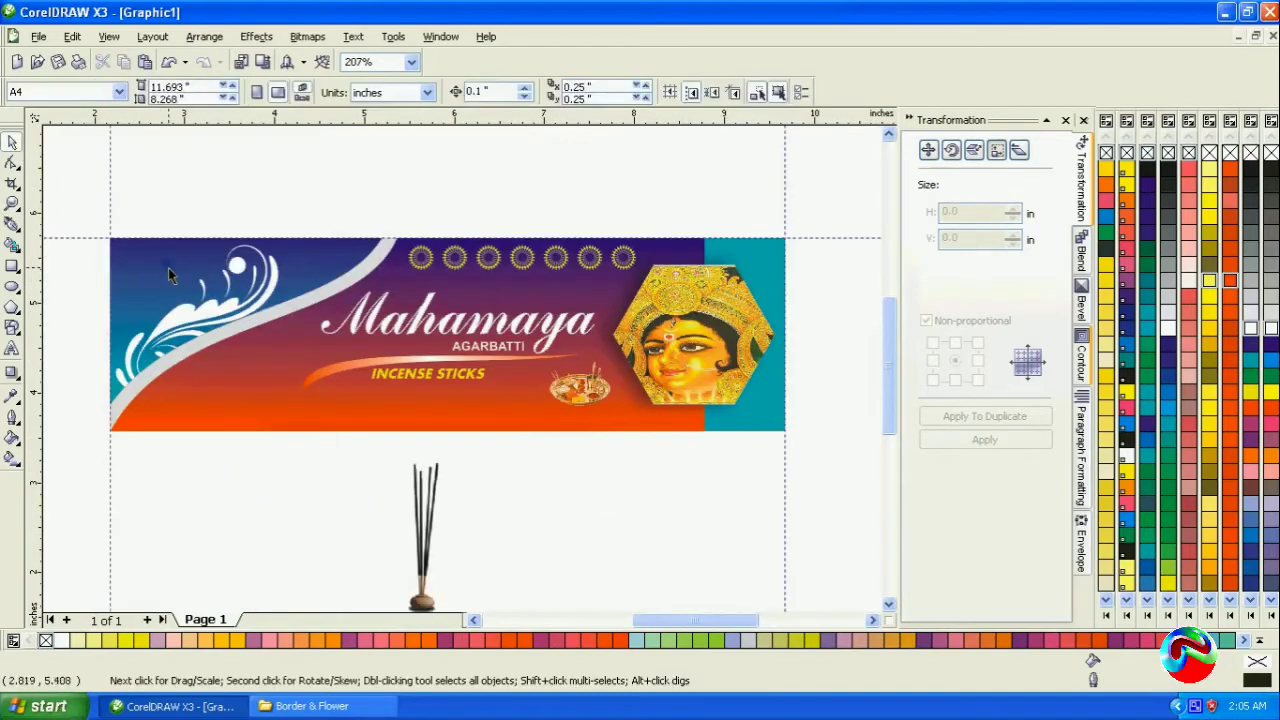
{"action": "left_click", "coordinate": [170, 276]}
{"action": "left_click", "coordinate": [12, 372]}
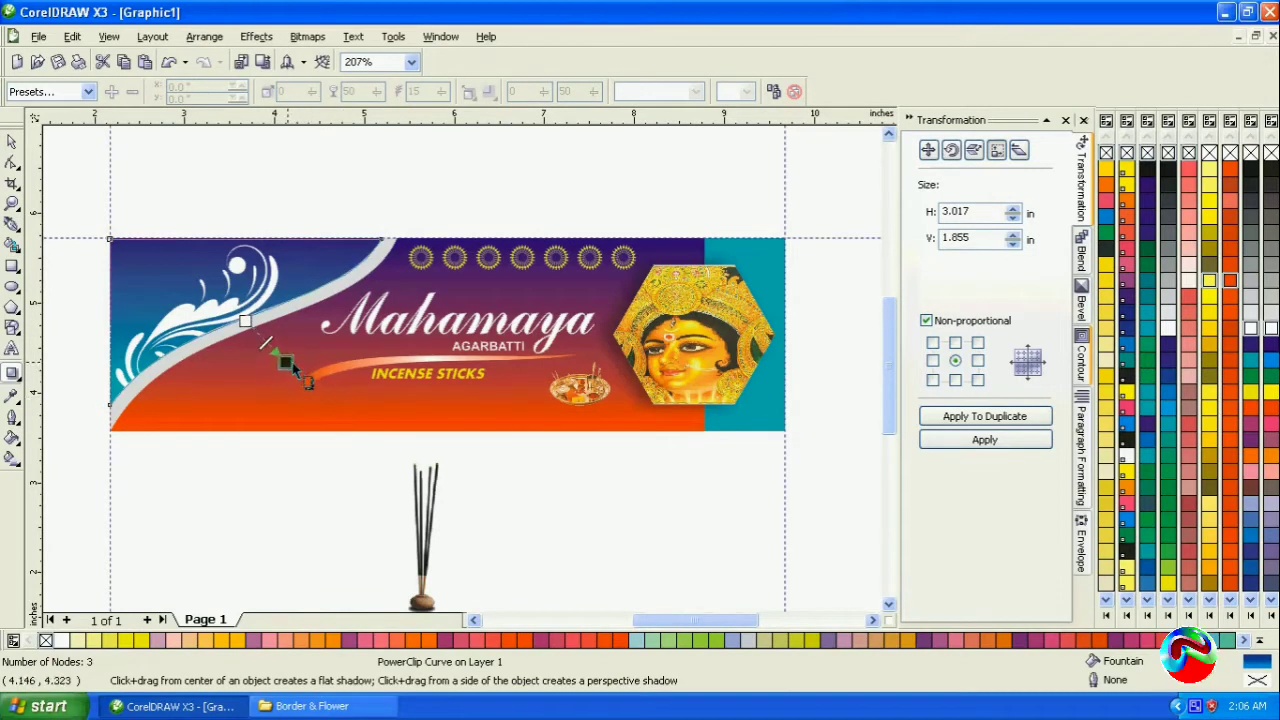
{"action": "left_click_drag", "start_coordinate": [292, 362], "coordinate": [305, 376]}
{"action": "left_click", "coordinate": [469, 92]}
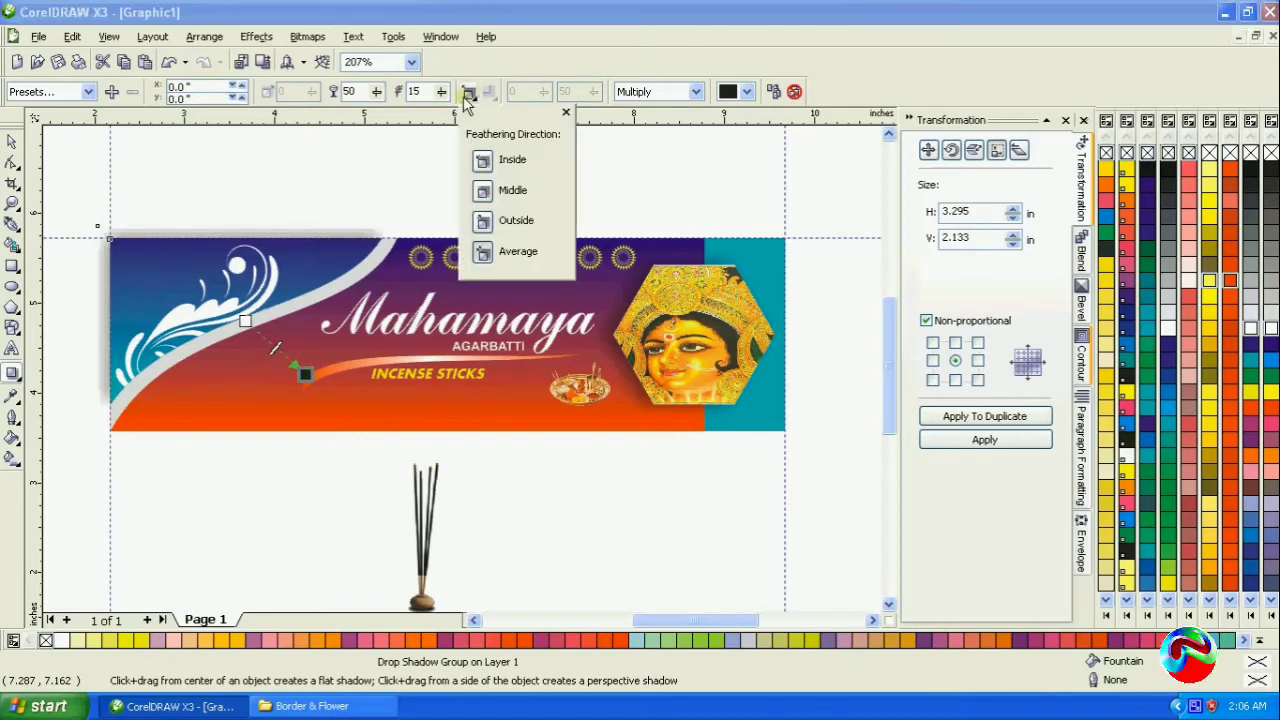
{"action": "left_click", "coordinate": [485, 161]}
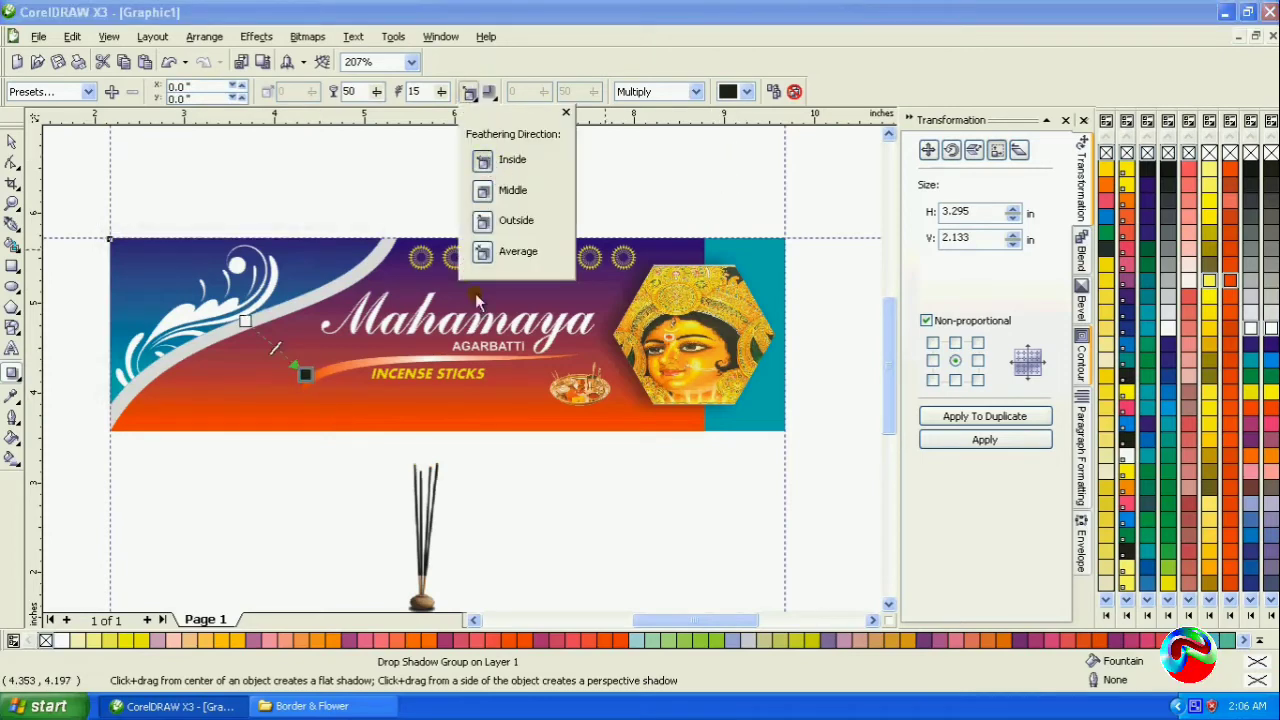
{"action": "left_click", "coordinate": [300, 373]}
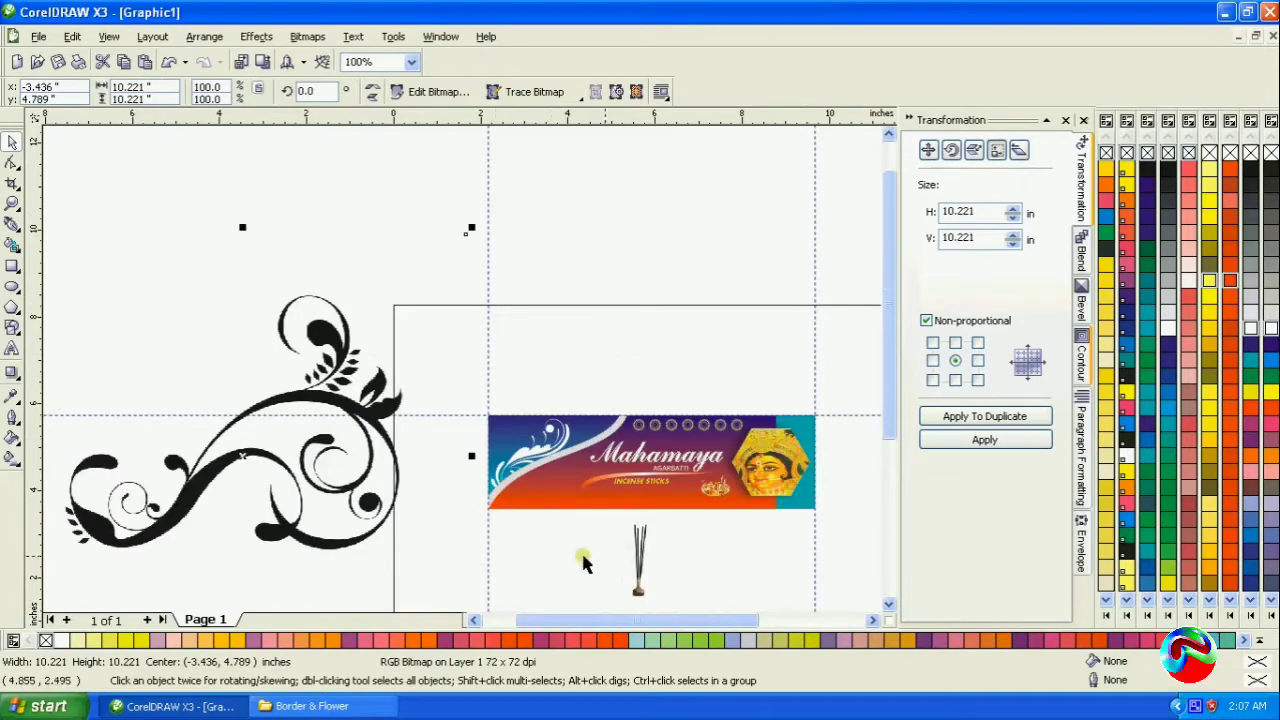
- Move the incense stick image from below the banner onto the blue panel's upper outer corner
{"action": "left_click", "coordinate": [630, 577]}
{"action": "left_click_drag", "start_coordinate": [636, 578], "coordinate": [503, 438]}
{"action": "scroll", "coordinate": [523, 453], "scroll_direction": "up", "scroll_amount": 3}
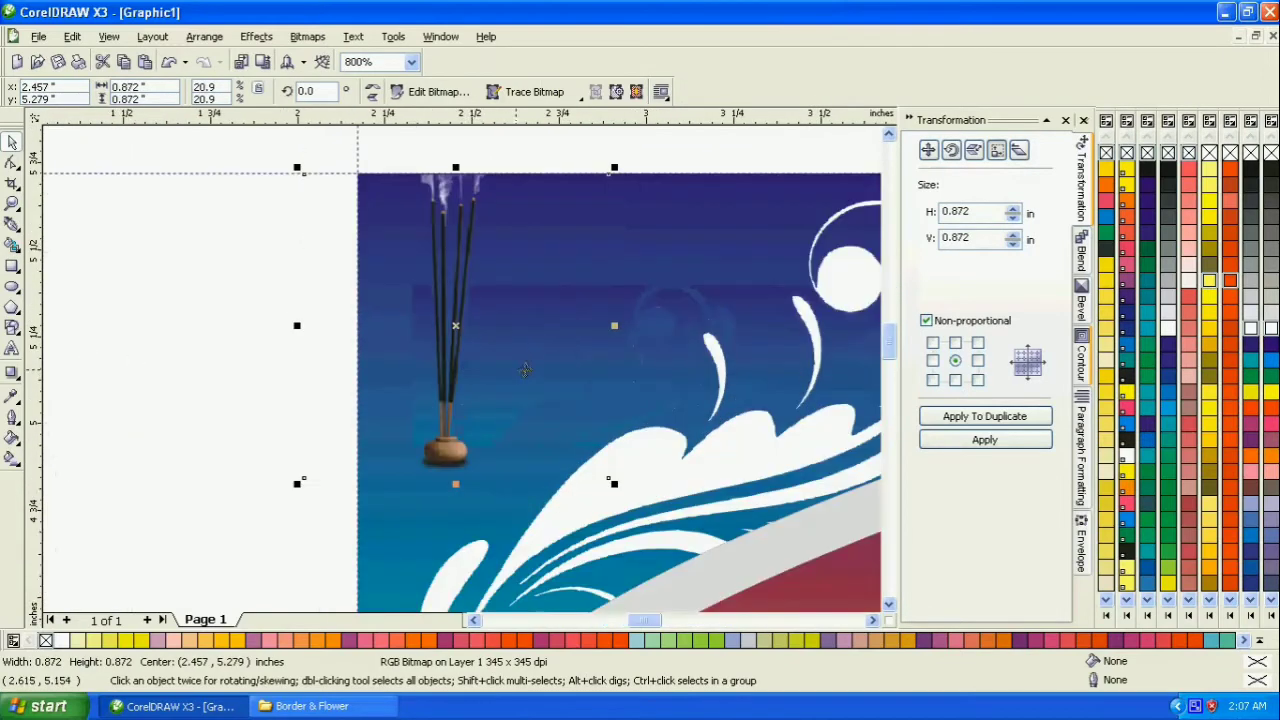
- Crop the incense stick image with the Shape tool to about 0.43 in wide by pulling in the side nodes around the sticks
{"action": "left_click", "coordinate": [12, 162]}
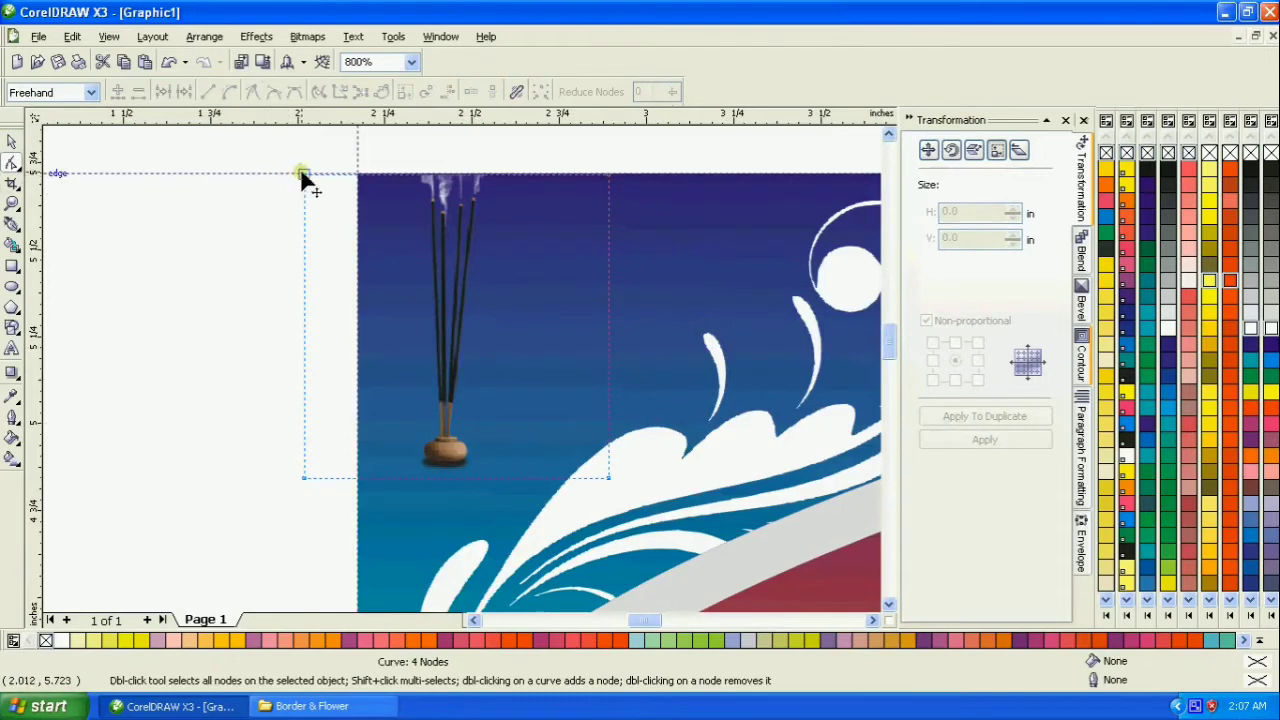
{"action": "left_click_drag", "start_coordinate": [303, 174], "coordinate": [358, 174]}
{"action": "left_click_drag", "start_coordinate": [305, 480], "coordinate": [359, 479]}
{"action": "left_click_drag", "start_coordinate": [608, 477], "coordinate": [500, 476]}
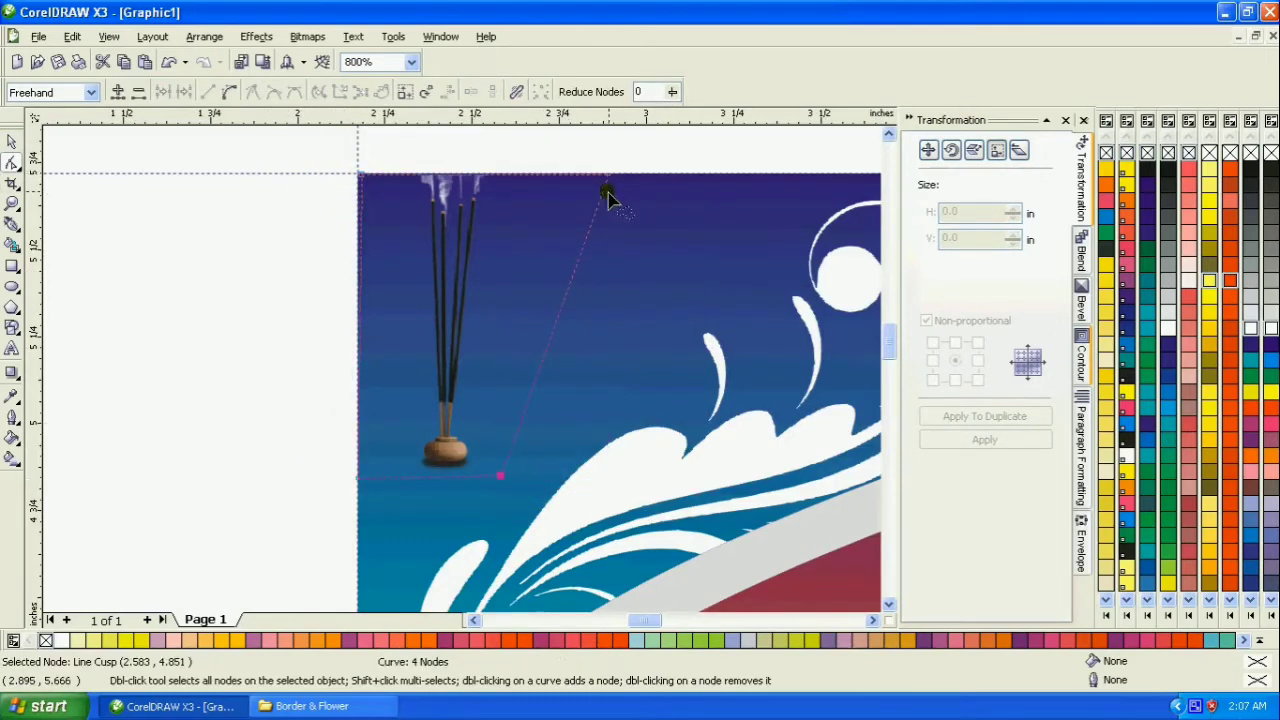
{"action": "left_click_drag", "start_coordinate": [608, 176], "coordinate": [503, 175]}
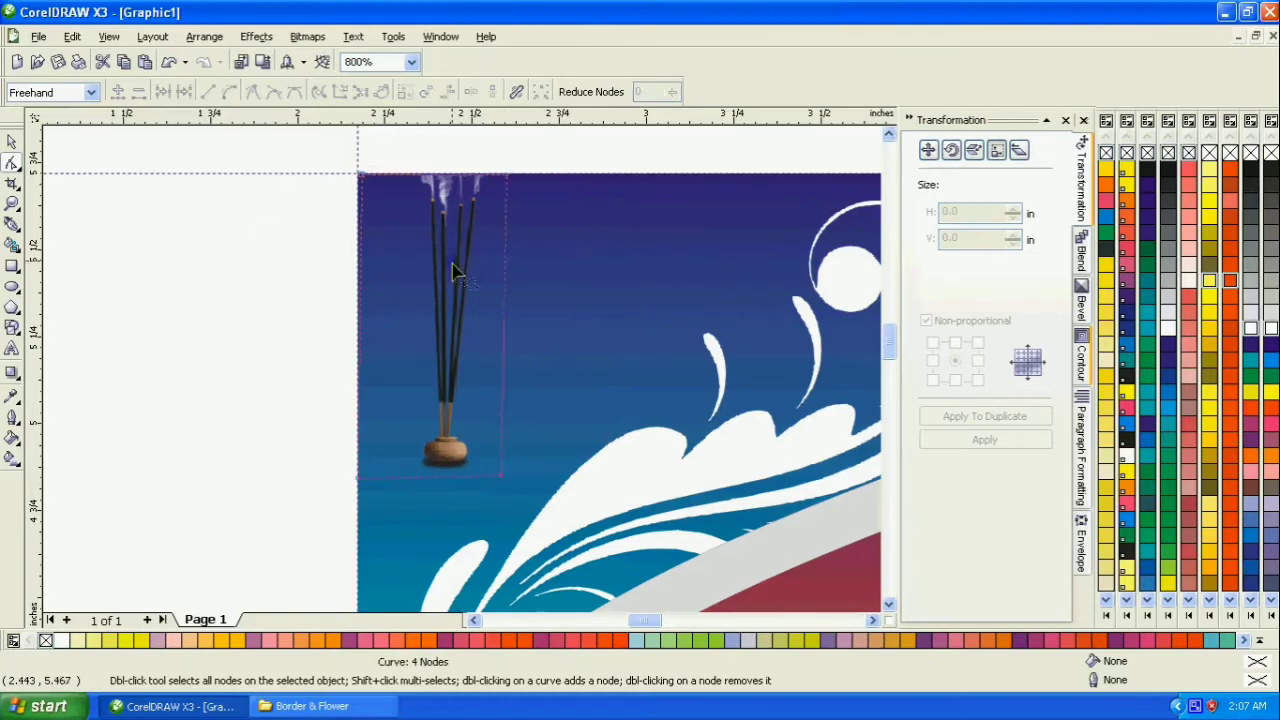
- Lower the incense stick image slightly on the blue panel and place a duplicate of it next to the original
{"action": "left_click", "coordinate": [12, 142]}
{"action": "left_click_drag", "start_coordinate": [486, 262], "coordinate": [535, 341]}
{"action": "right_click", "coordinate": [535, 341]}
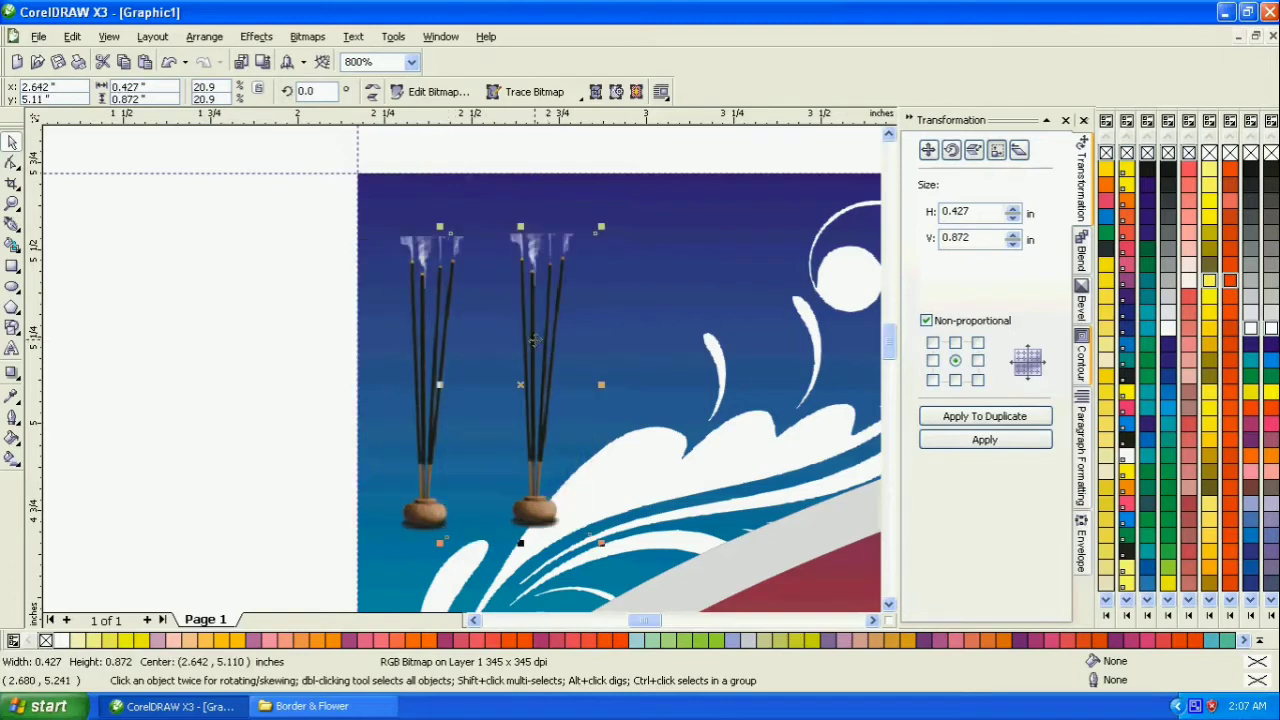
- Scale the two incense stick images together so they reach close to the blue panel's upper edge
{"action": "left_click", "coordinate": [432, 437], "text": "shift"}
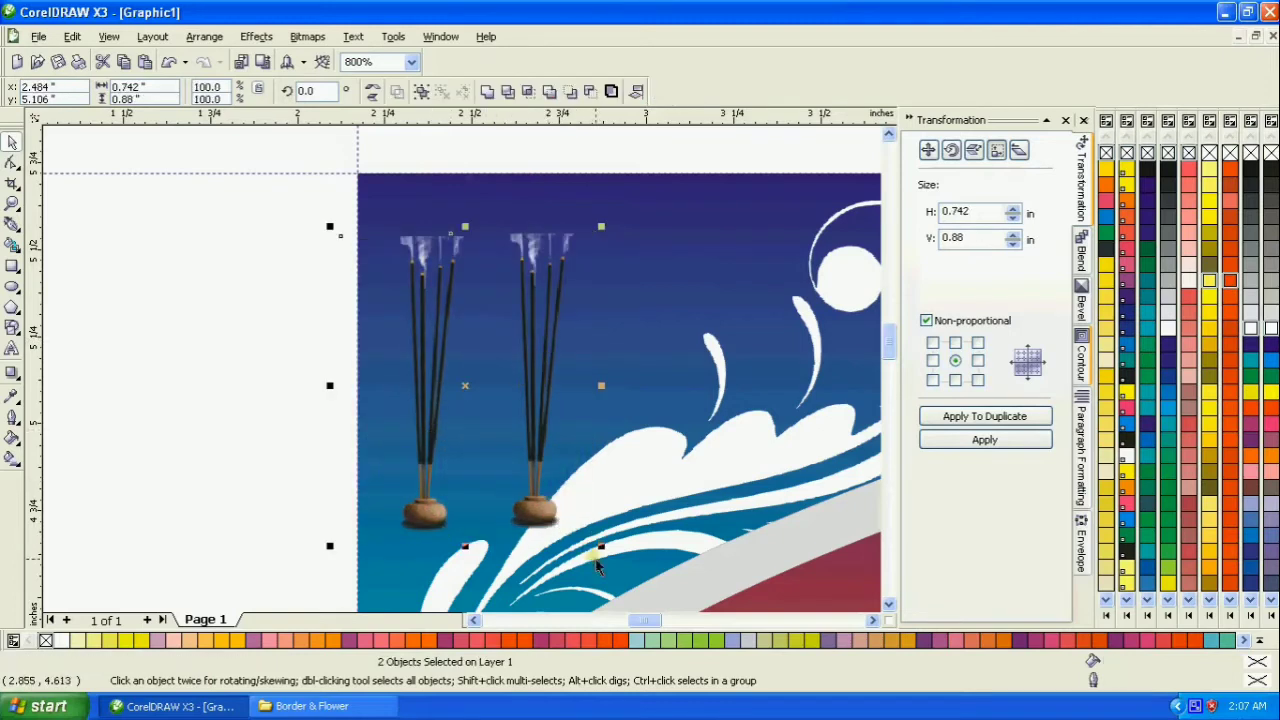
{"action": "left_click_drag", "start_coordinate": [599, 546], "coordinate": [563, 500]}
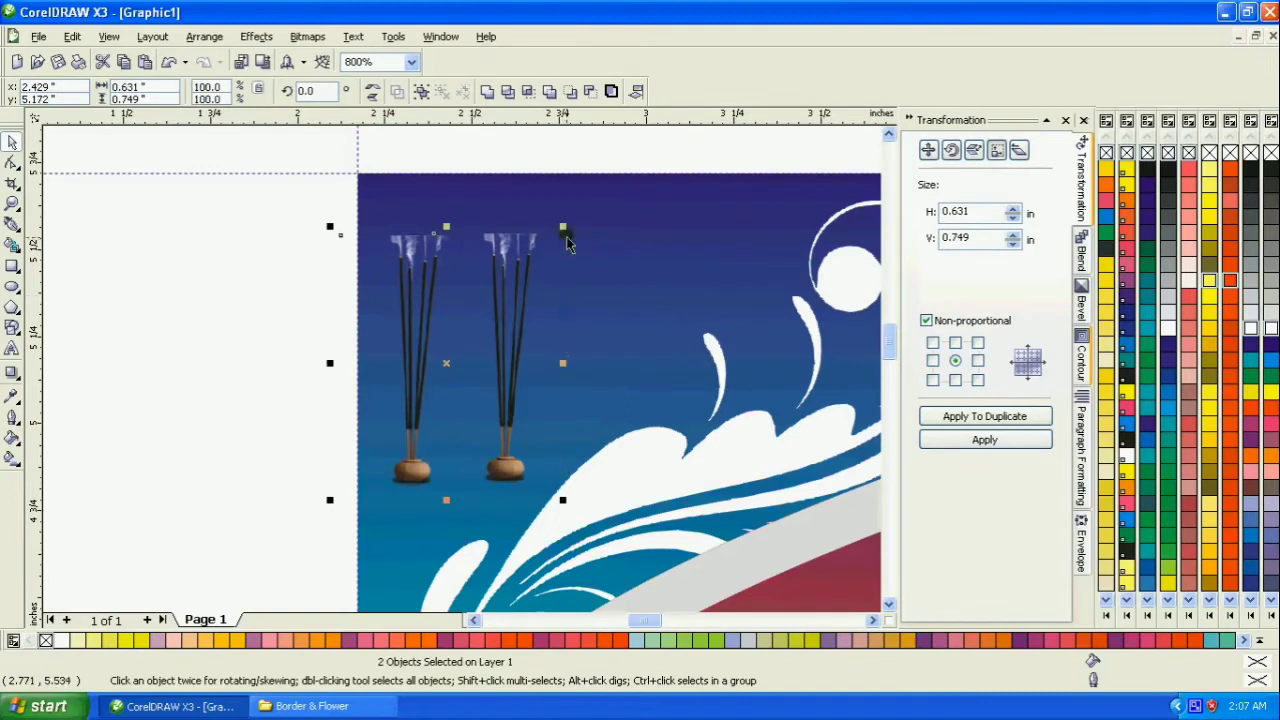
{"action": "left_click_drag", "start_coordinate": [567, 244], "coordinate": [632, 180]}
{"action": "left_click", "coordinate": [289, 309]}
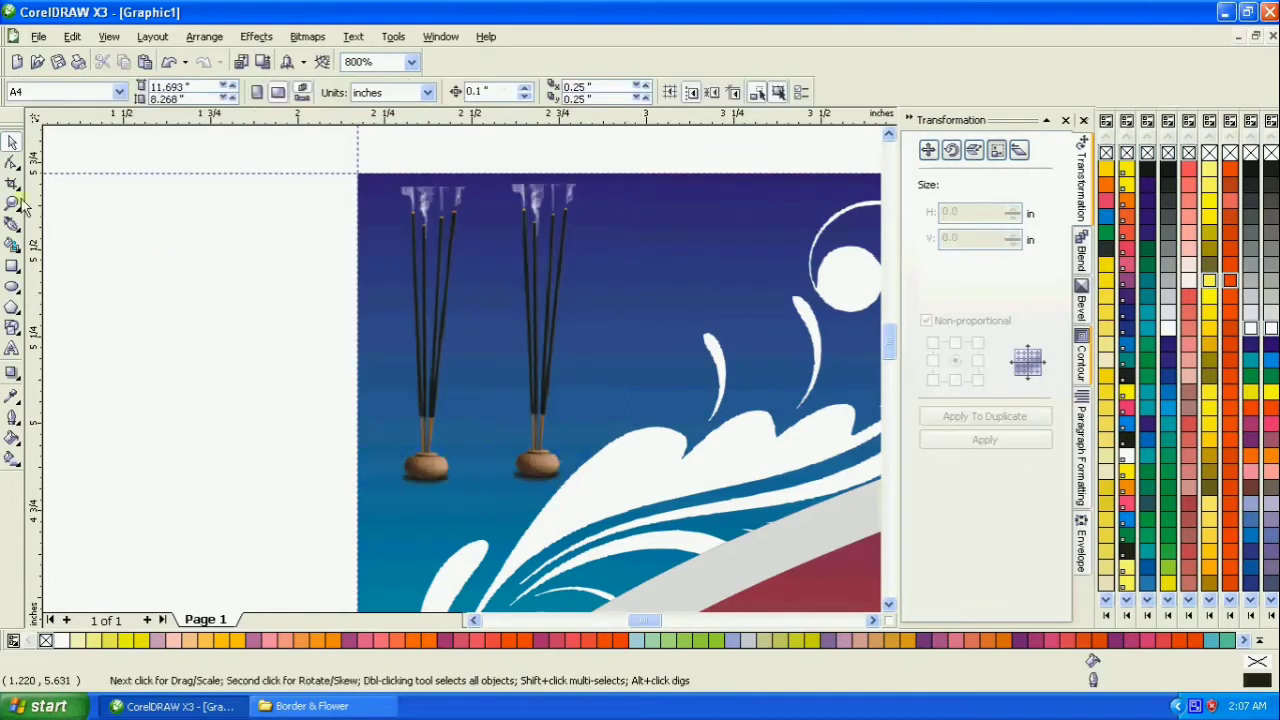
- Delete the black swirl ornament image lying outside the page beside the banner
{"action": "right_click", "coordinate": [201, 226]}
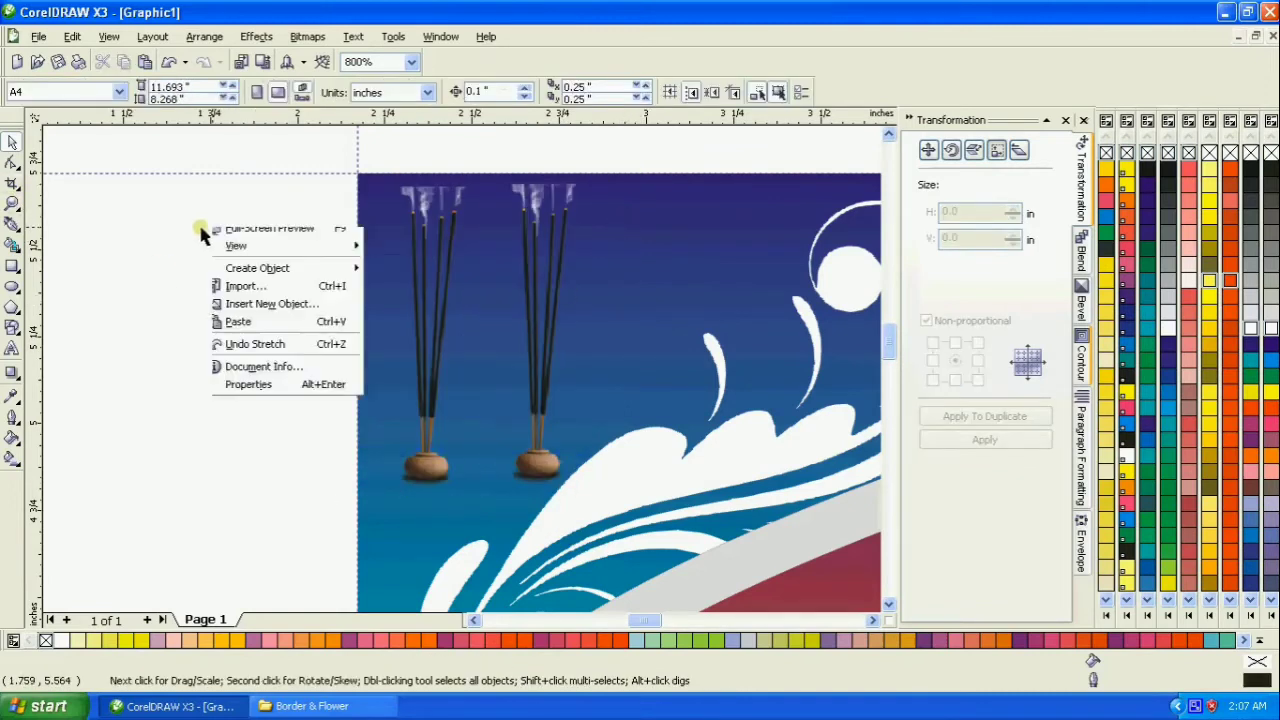
{"action": "left_click", "coordinate": [12, 203]}
{"action": "right_click", "coordinate": [291, 254]}
{"action": "right_click", "coordinate": [309, 260]}
{"action": "right_click", "coordinate": [400, 329]}
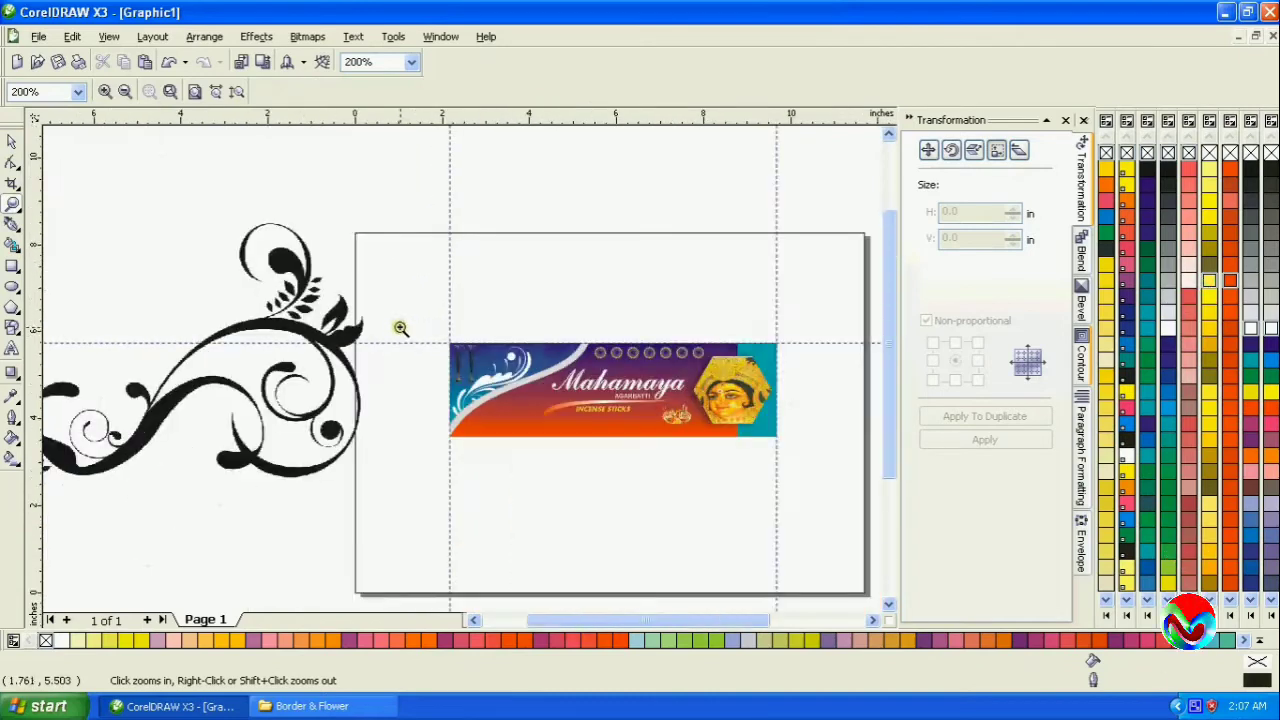
{"action": "left_click_drag", "start_coordinate": [779, 462], "coordinate": [779, 462]}
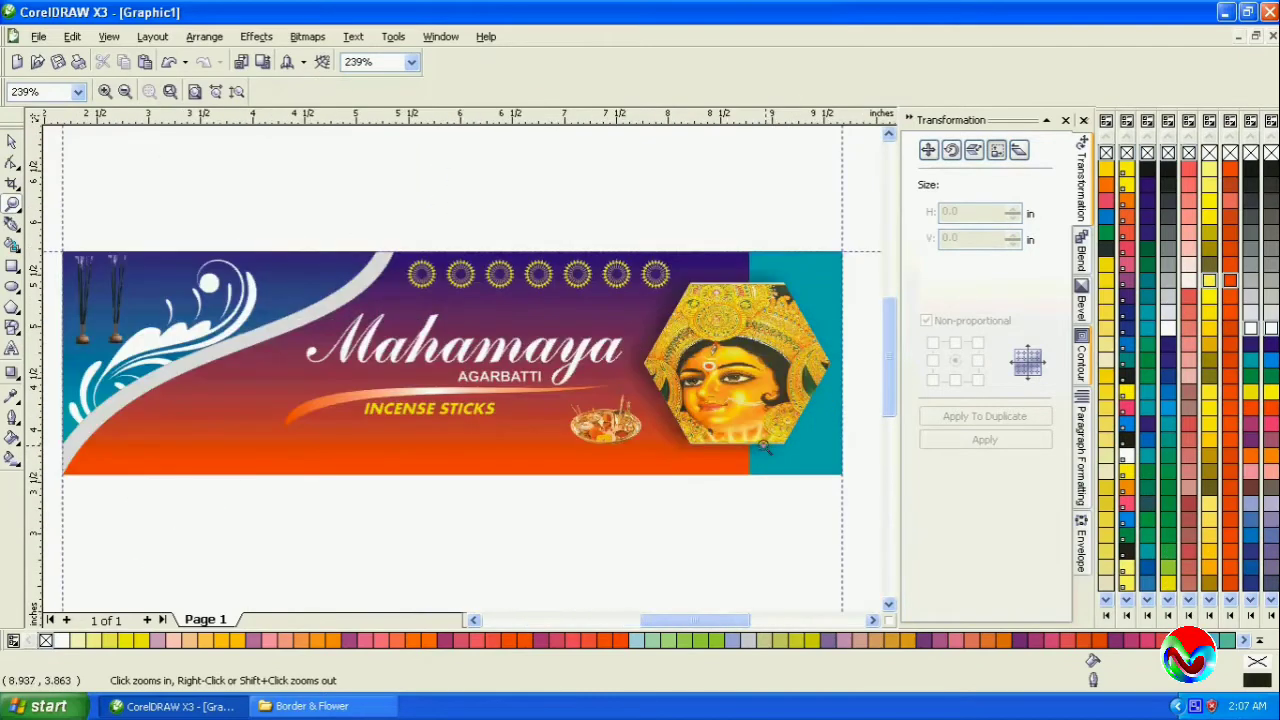
{"action": "right_click", "coordinate": [388, 358]}
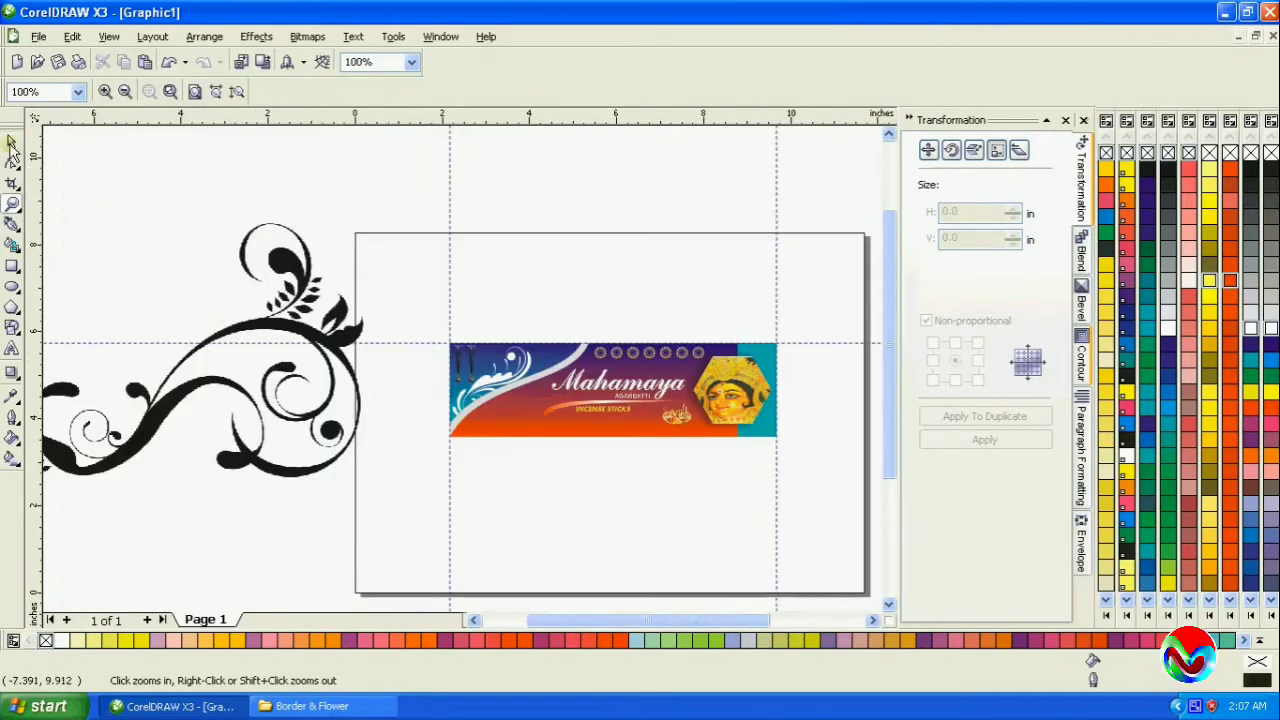
{"action": "key", "text": "space"}
{"action": "left_click", "coordinate": [240, 322]}
{"action": "key", "text": "Delete"}
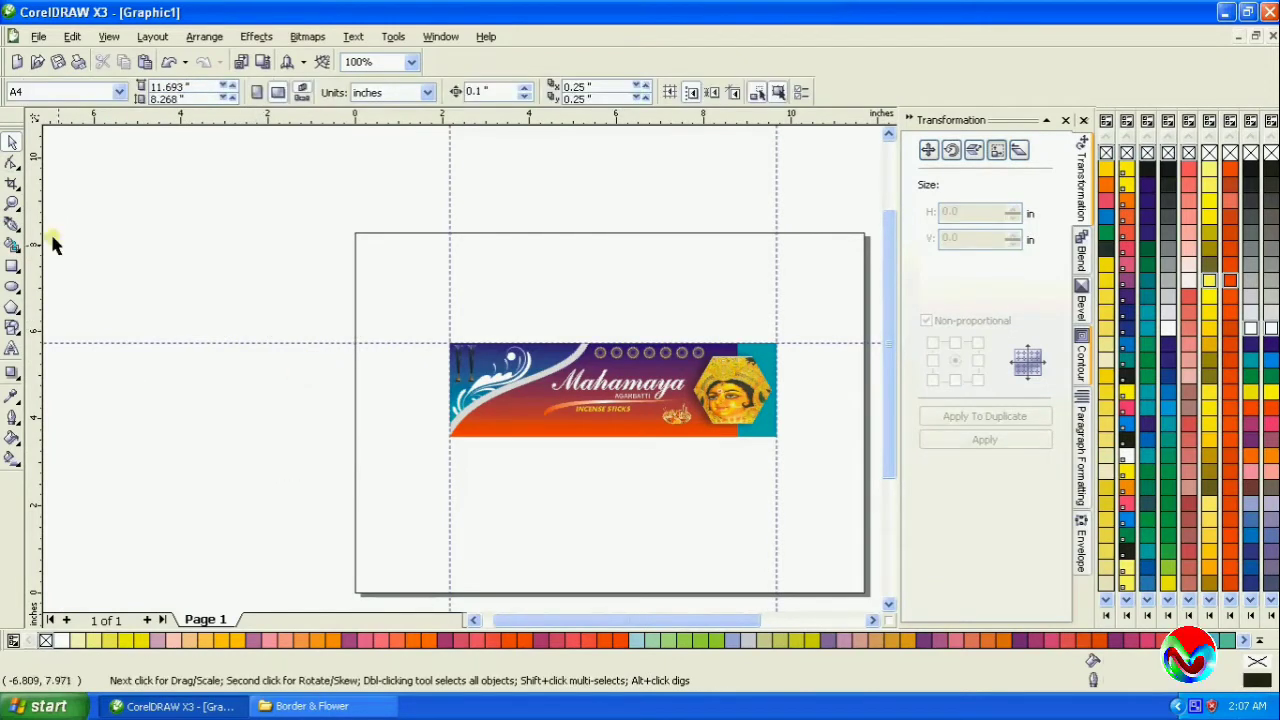
- Move the puja thali image to the orange area below the blue panel's curve and enlarge it to about 1.12 × 0.70 in
{"action": "left_click", "coordinate": [12, 203]}
{"action": "left_click_drag", "start_coordinate": [430, 338], "coordinate": [794, 449]}
{"action": "left_click", "coordinate": [12, 142]}
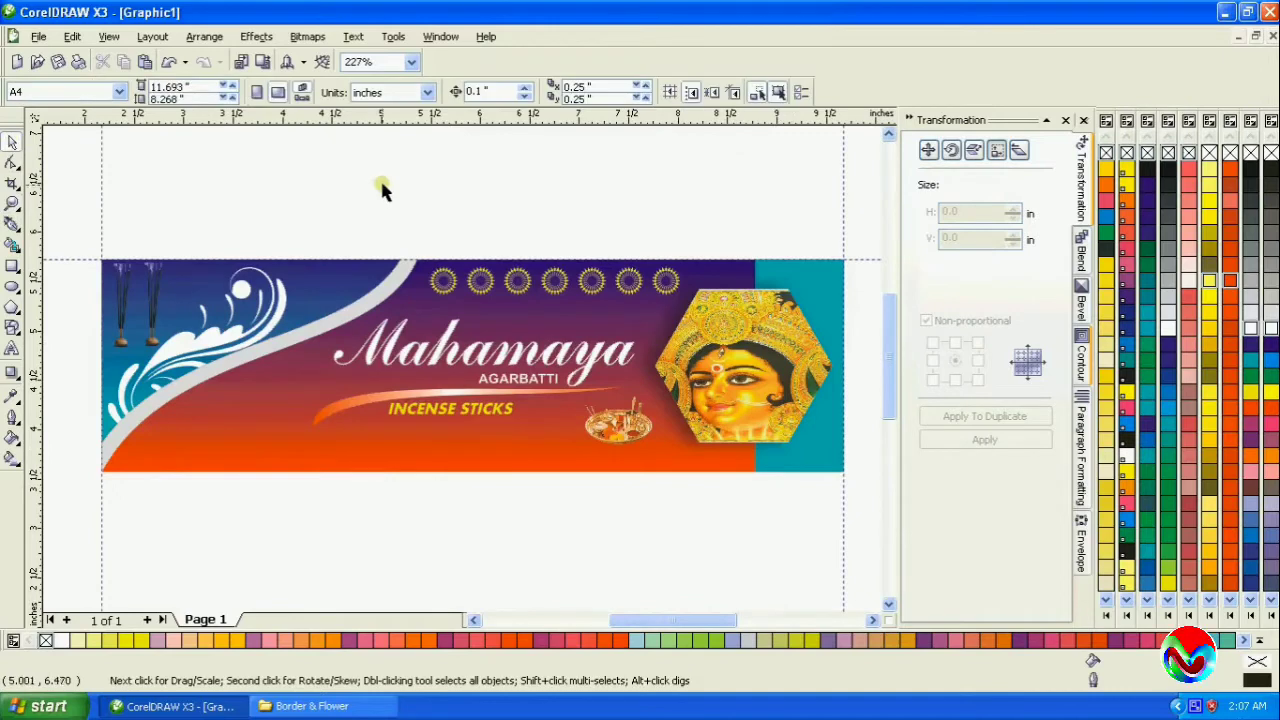
{"action": "left_click_drag", "start_coordinate": [618, 426], "coordinate": [284, 392]}
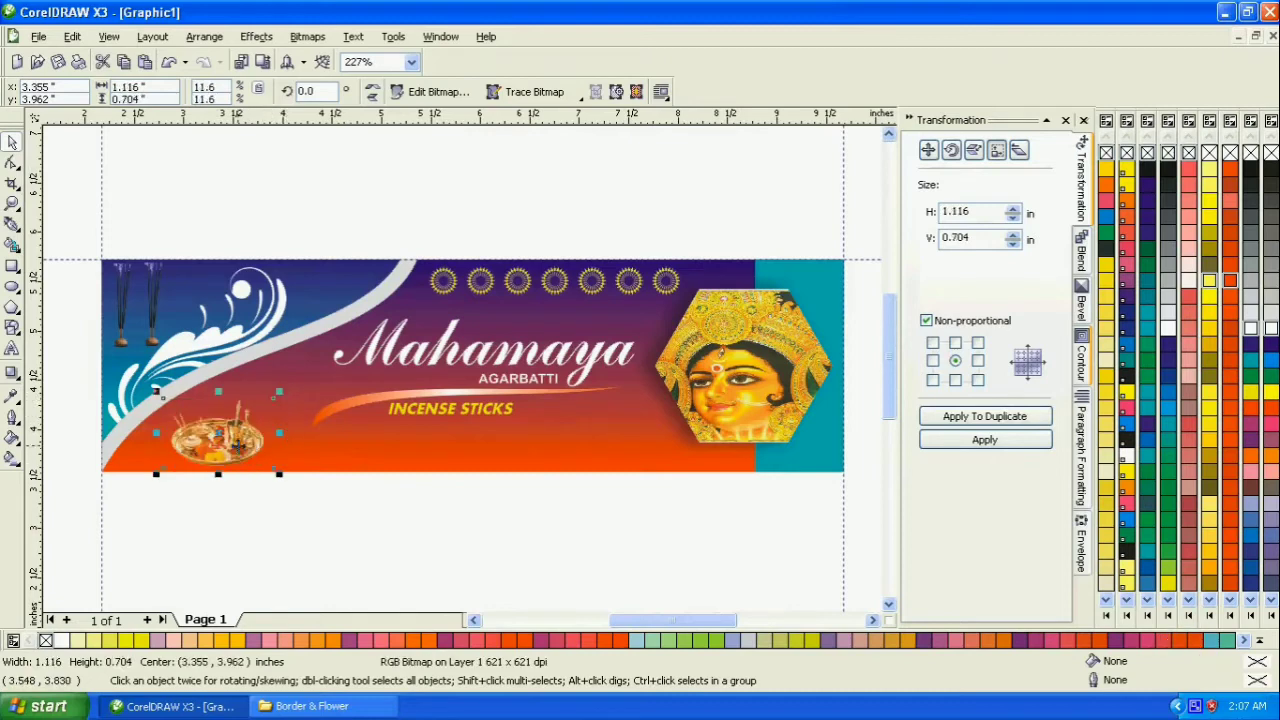
{"action": "left_click_drag", "start_coordinate": [237, 438], "coordinate": [244, 432]}
{"action": "left_click", "coordinate": [304, 528]}
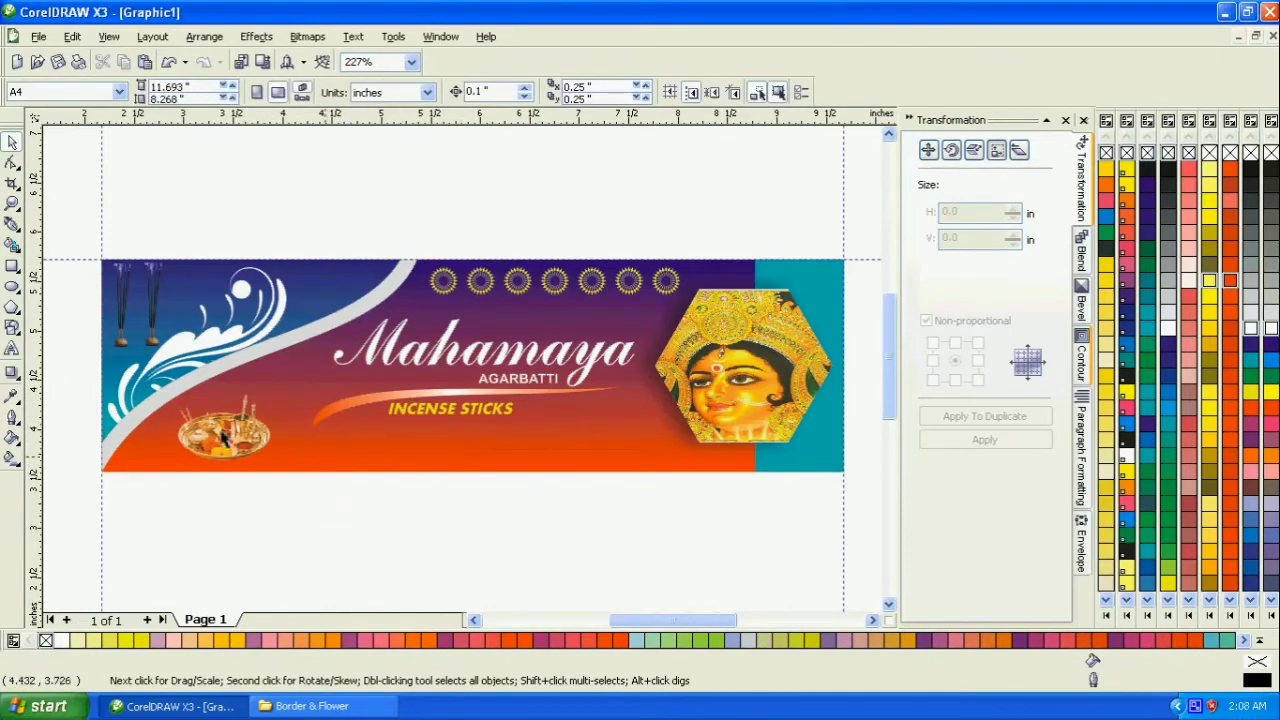
- Duplicate the yellow INCENSE STICKS text into the orange area between the swoosh and the goddess hexagon
{"action": "left_click", "coordinate": [12, 203]}
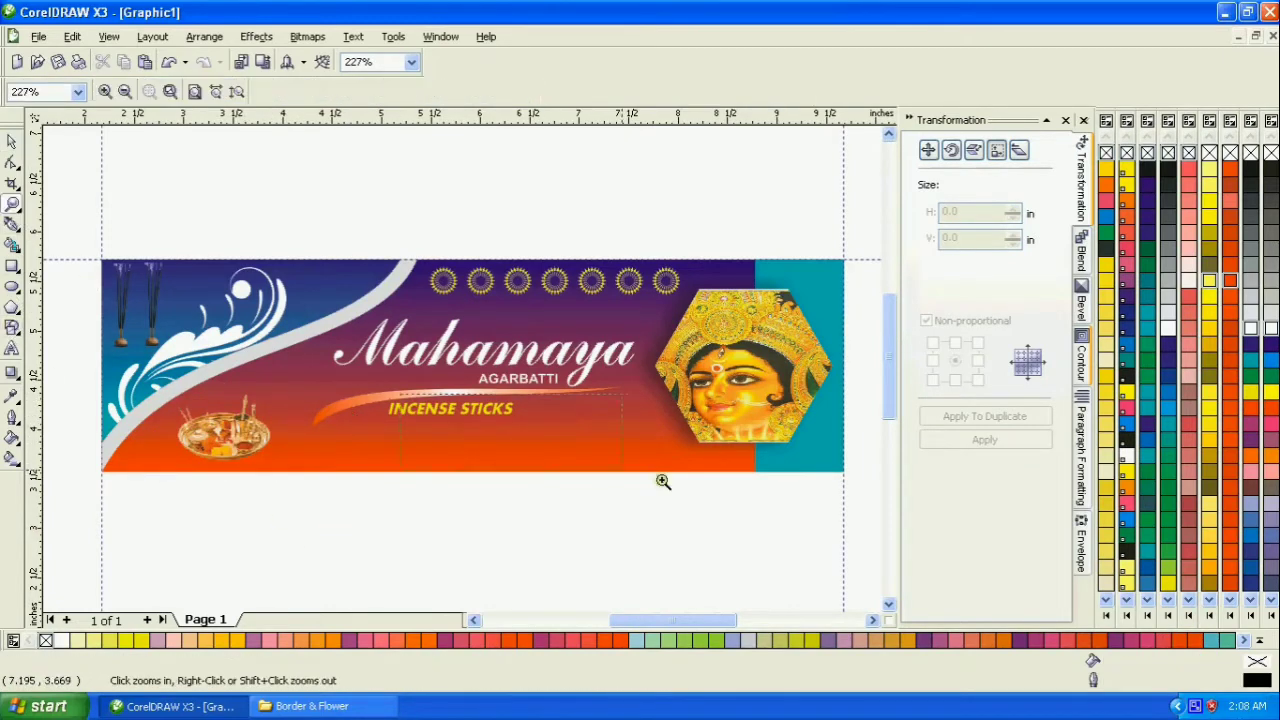
{"action": "left_click", "coordinate": [663, 480]}
{"action": "left_click", "coordinate": [12, 143]}
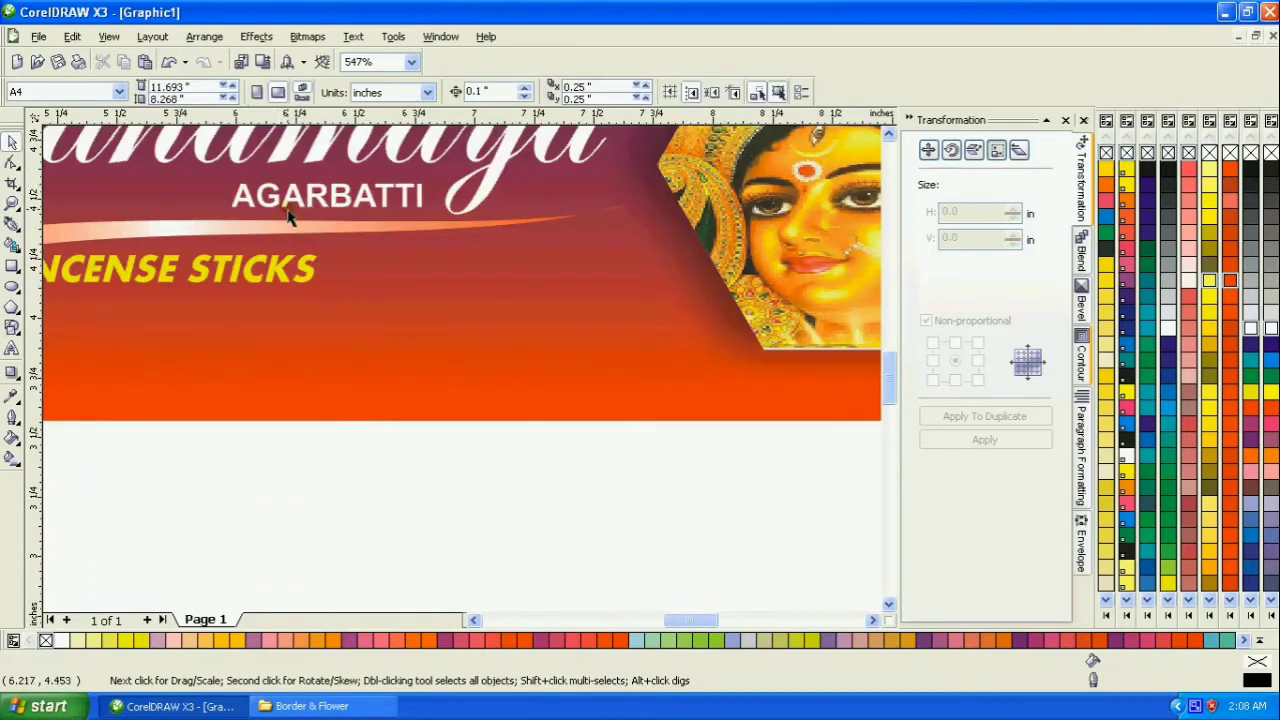
{"action": "left_click", "coordinate": [290, 205]}
{"action": "left_click", "coordinate": [285, 270]}
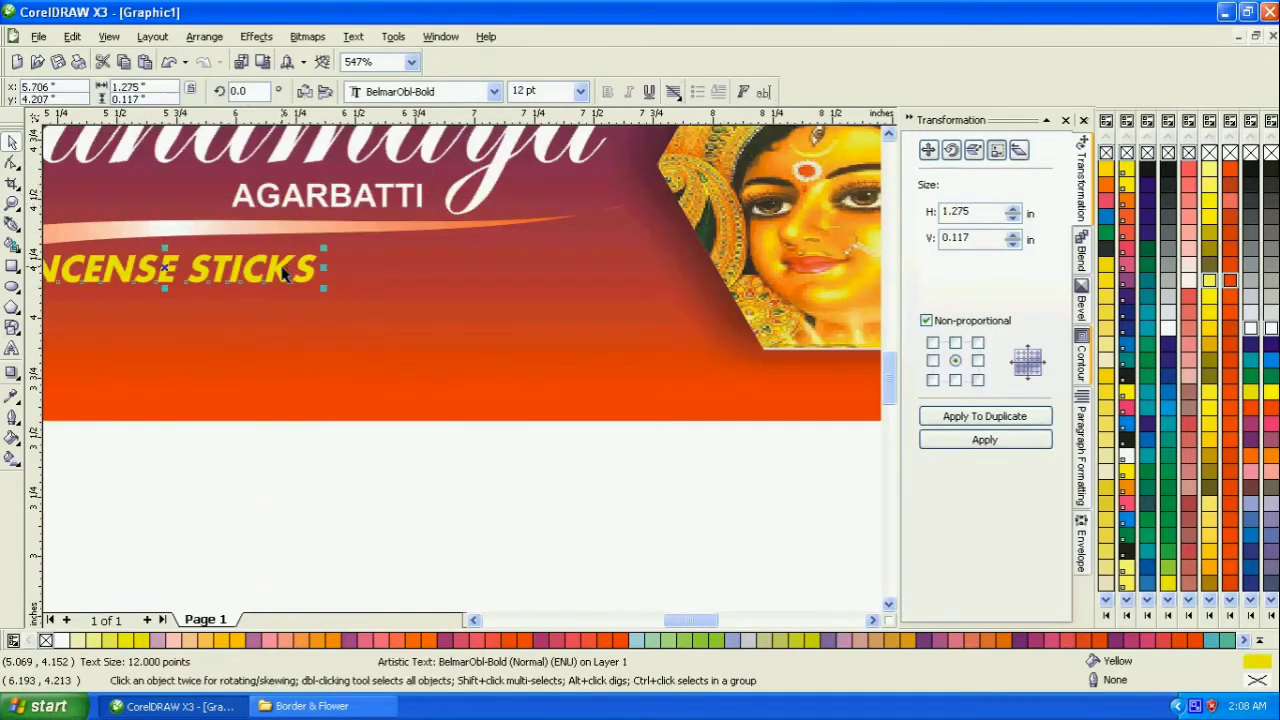
{"action": "left_click_drag", "start_coordinate": [285, 270], "coordinate": [550, 334]}
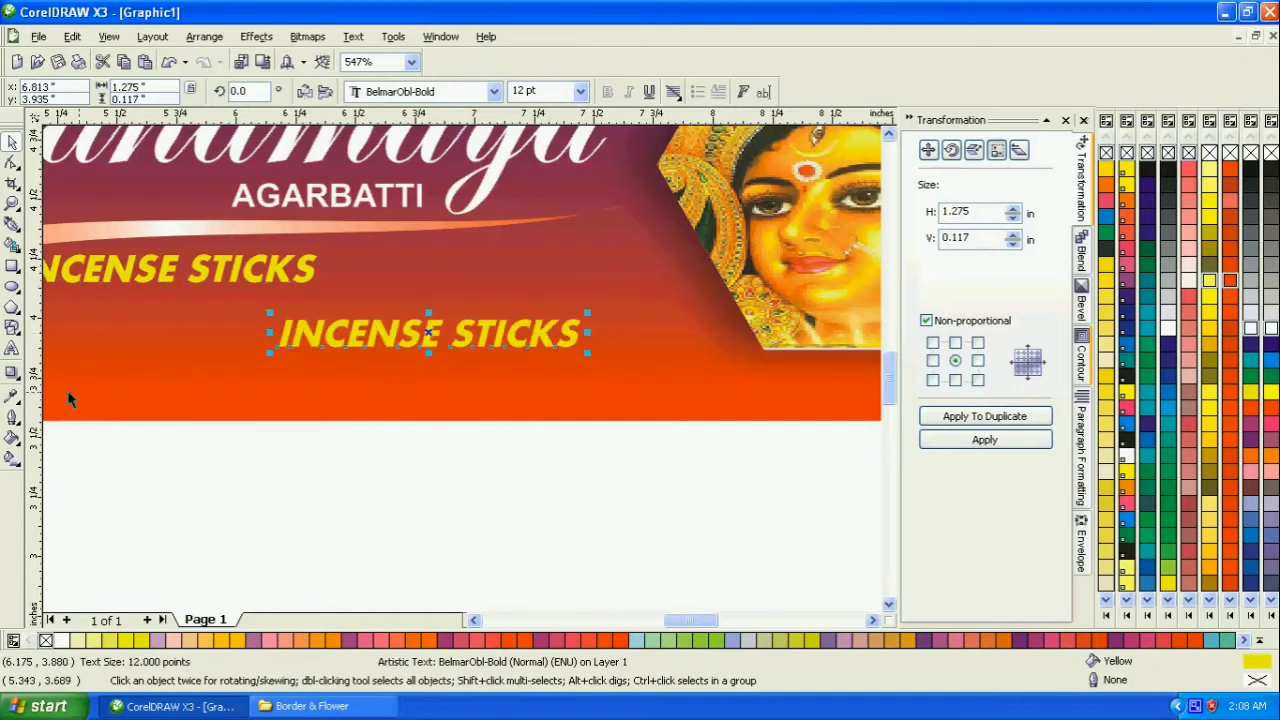
- Replace the duplicated INCENSE STICKS text with "Avg 20, MRP Rs.- 12/-"
{"action": "left_click", "coordinate": [12, 349]}
{"action": "type", "text": "a"}
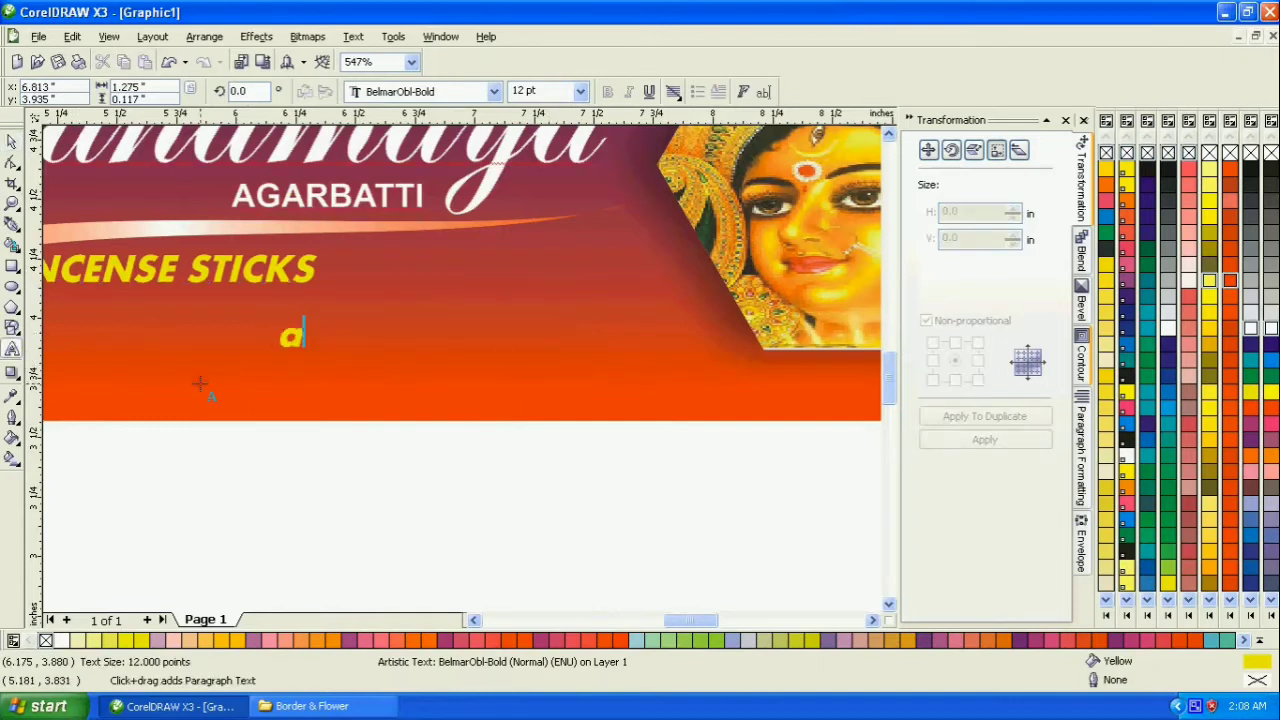
{"action": "type", "text": "VG"}
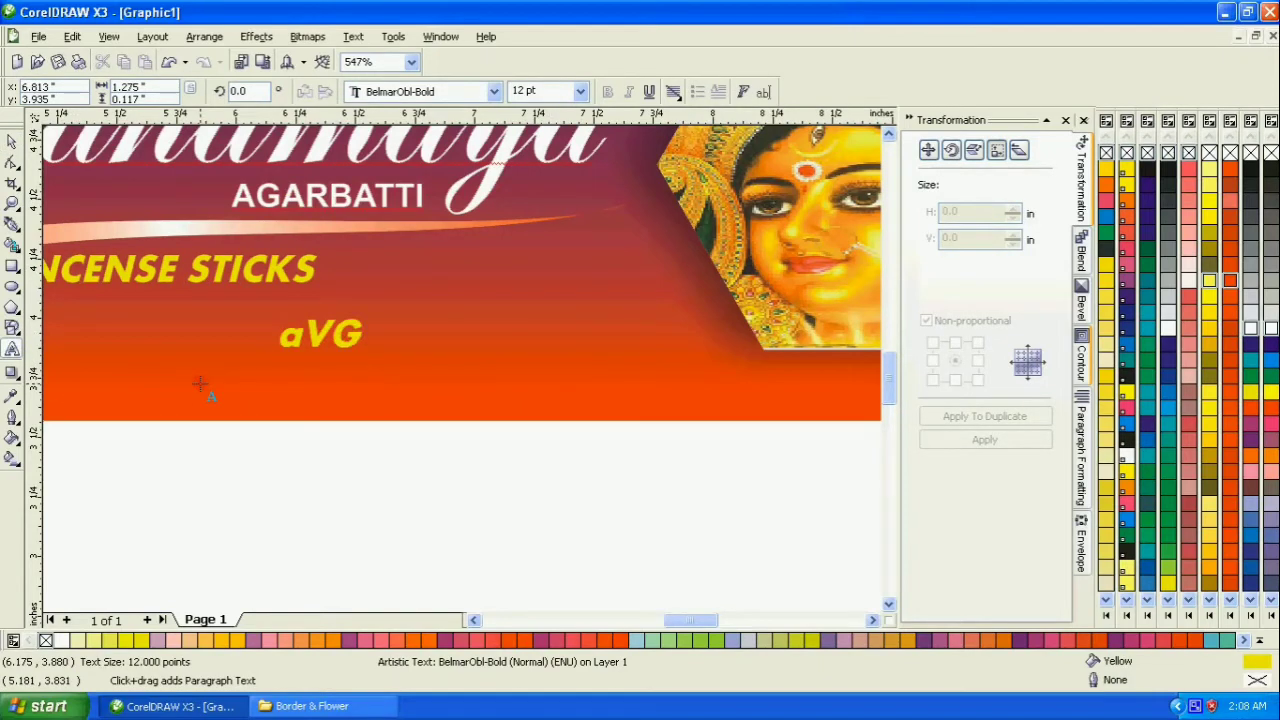
{"action": "key", "text": "ctrl+a"}
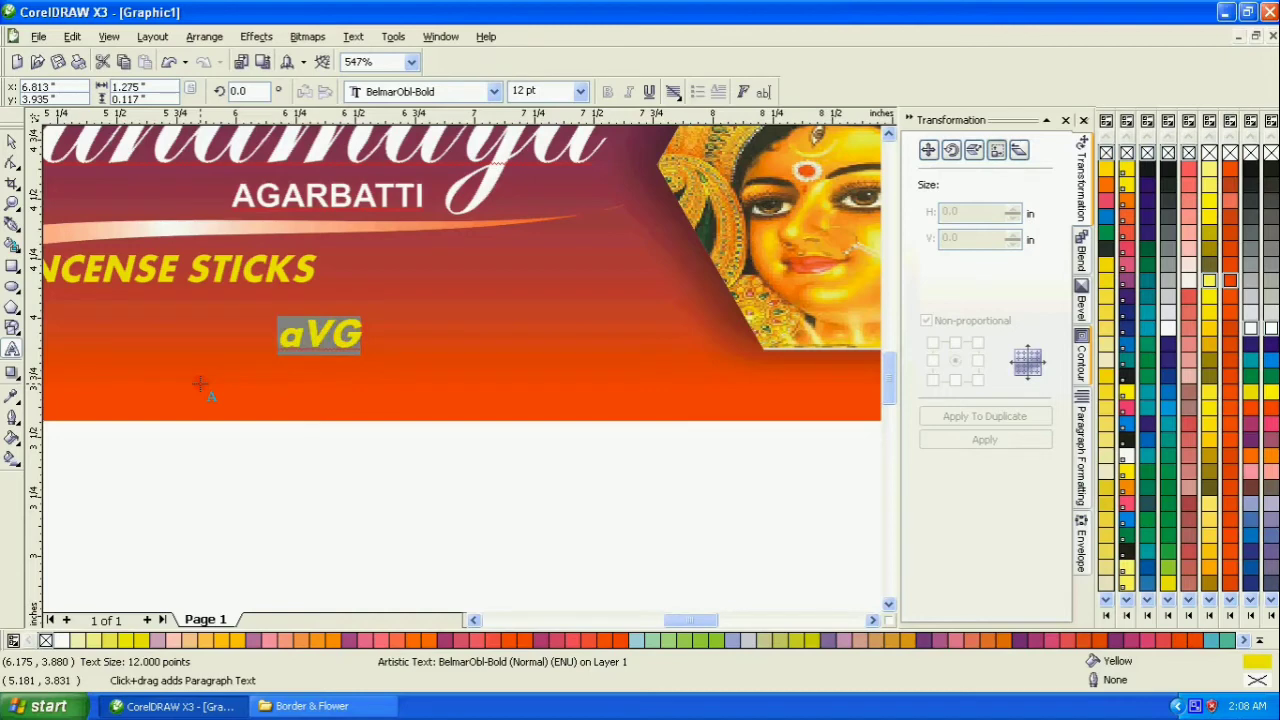
{"action": "type", "text": "Avg"}
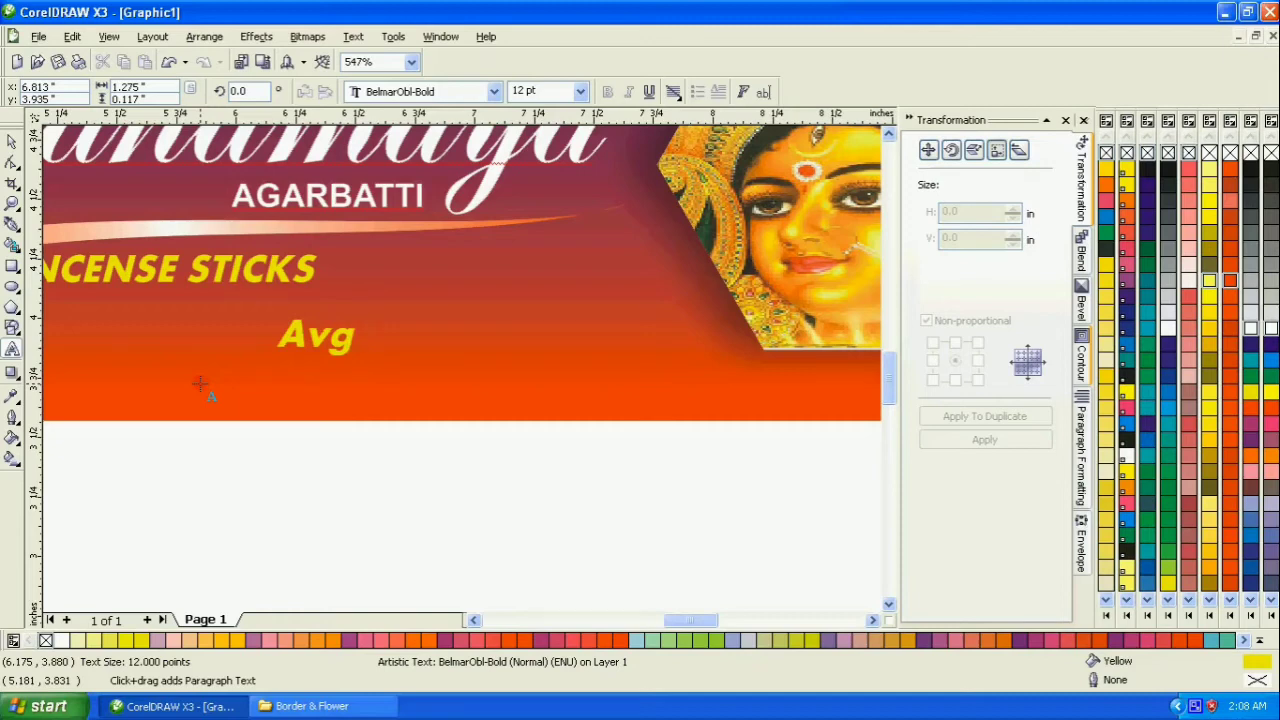
{"action": "type", "text": " 20"}
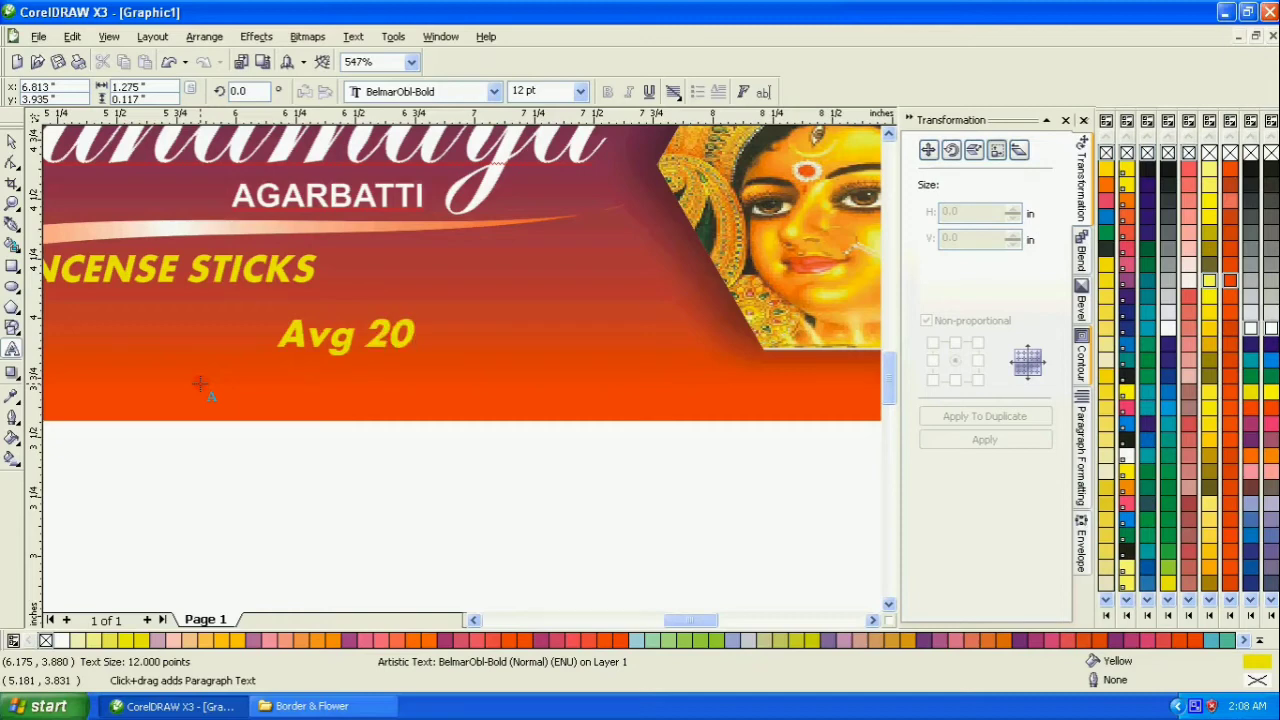
{"action": "key", "text": "BackSpace"}
{"action": "key", "text": "BackSpace"}
{"action": "key", "text": "BackSpace"}
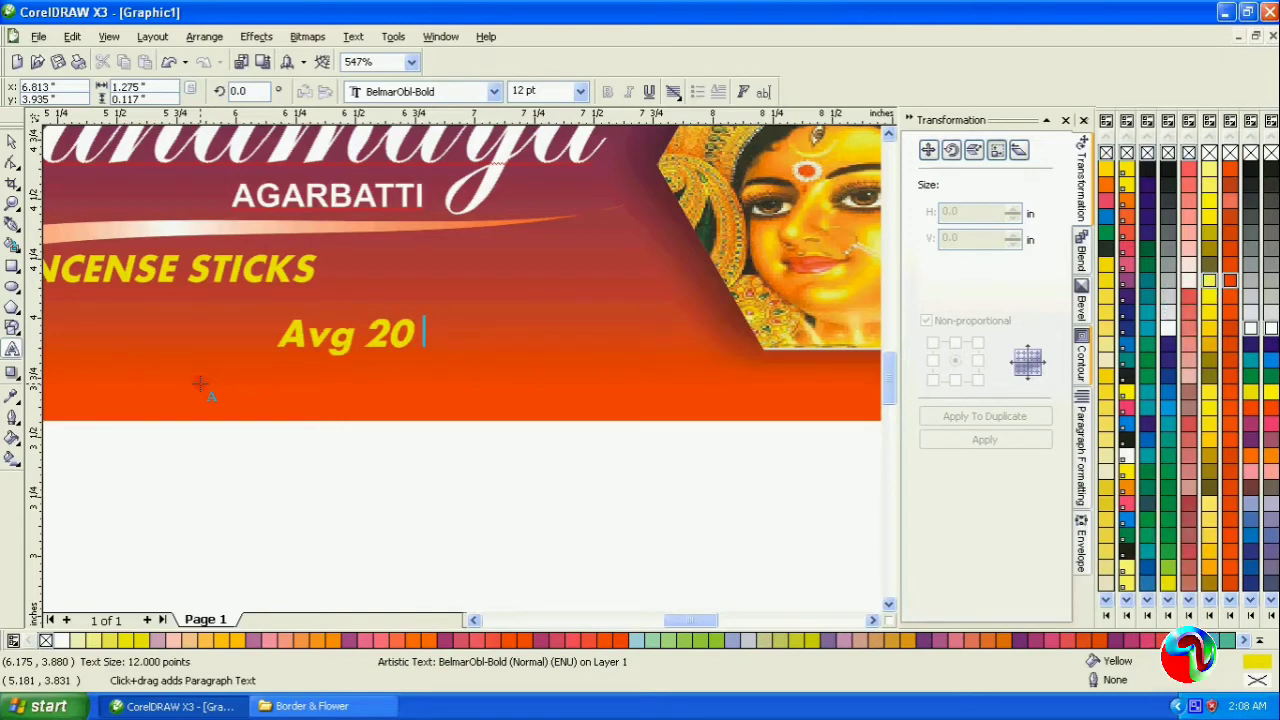
{"action": "type", "text": ",Mrp"}
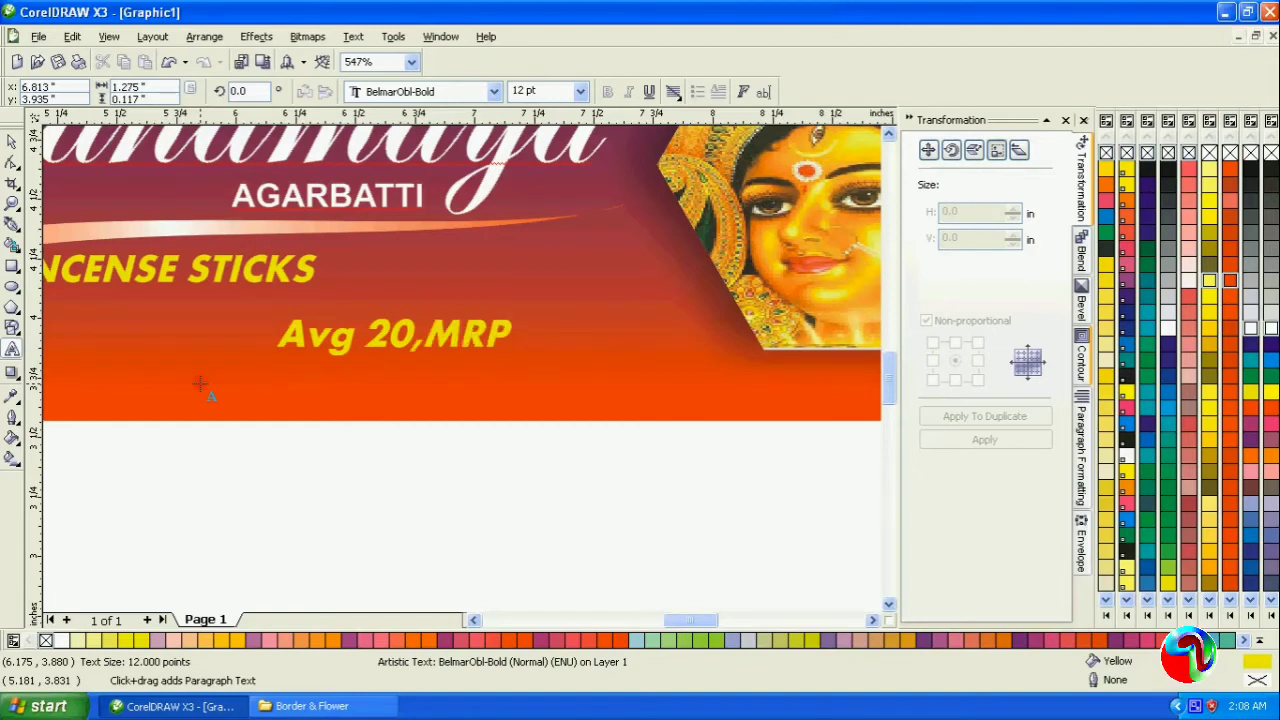
{"action": "type", "text": " Rs.- 12/-"}
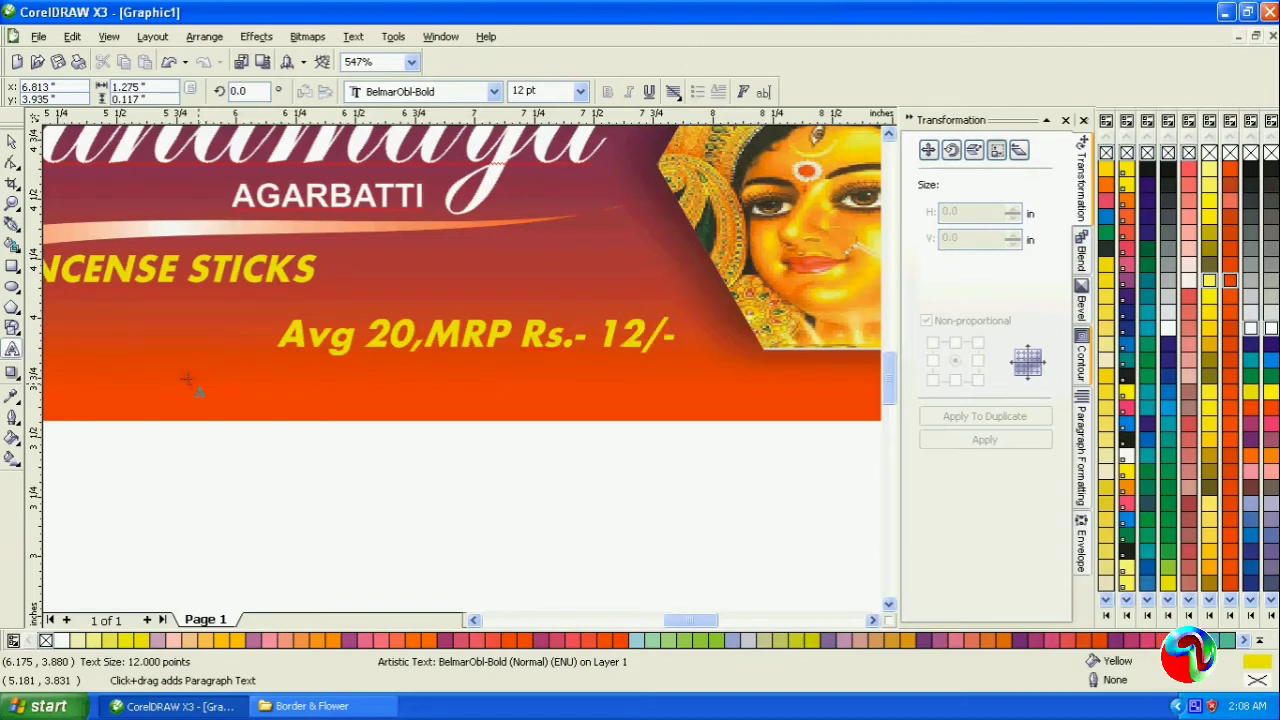
{"action": "left_click", "coordinate": [428, 336]}
{"action": "key", "text": "ctrl+a"}
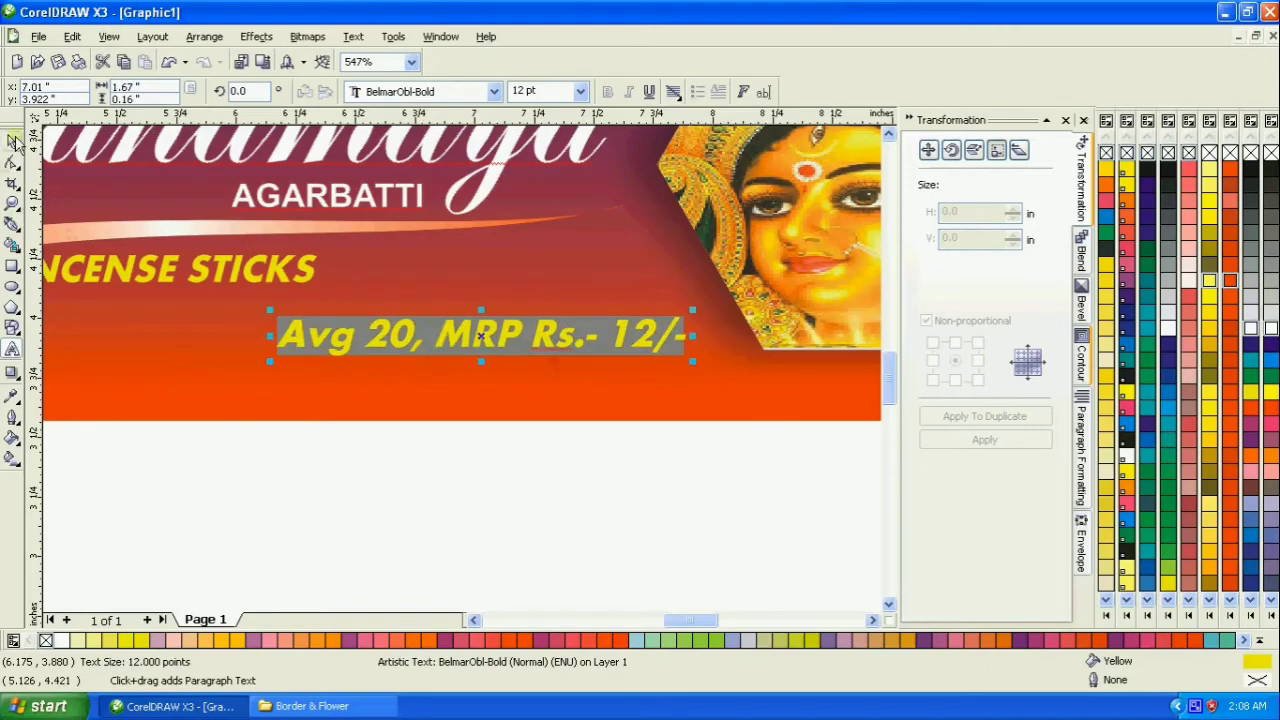
- Format the price text as Arial bold italic at 8 pt and shift it towards the goddess hexagon
{"action": "left_click", "coordinate": [13, 141]}
{"action": "left_click", "coordinate": [494, 91]}
{"action": "left_click", "coordinate": [385, 124]}
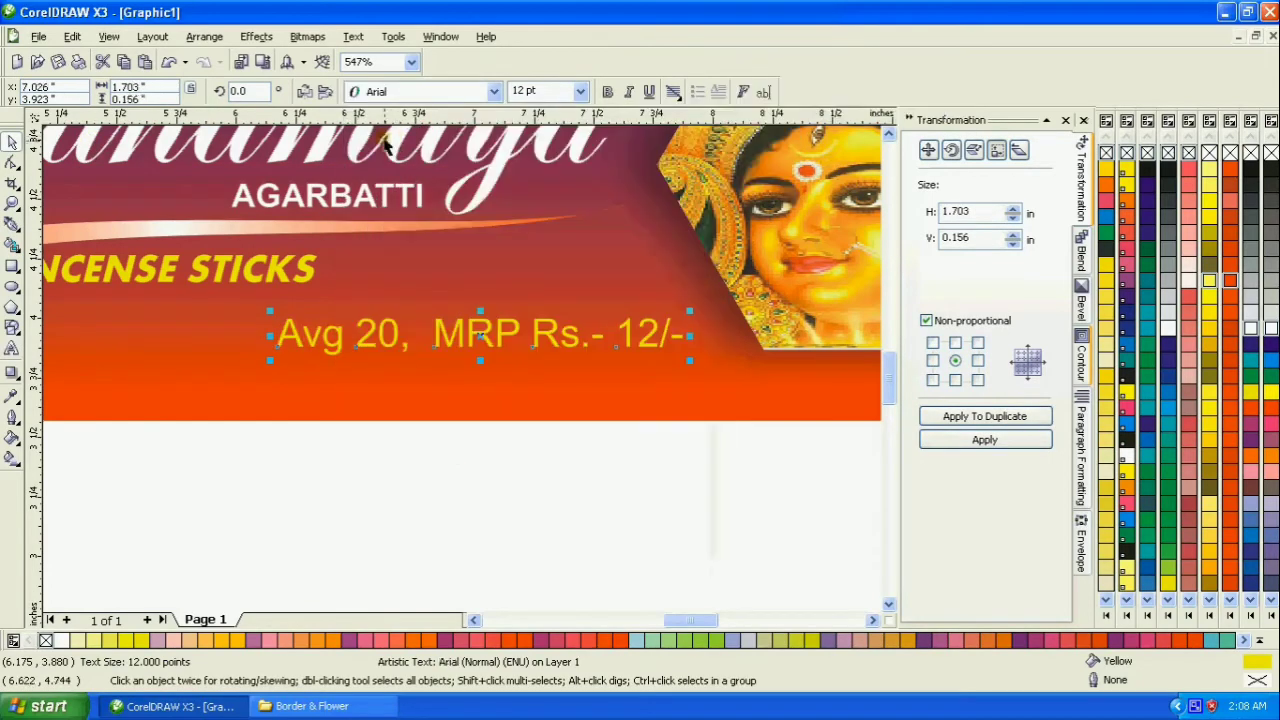
{"action": "left_click", "coordinate": [608, 92]}
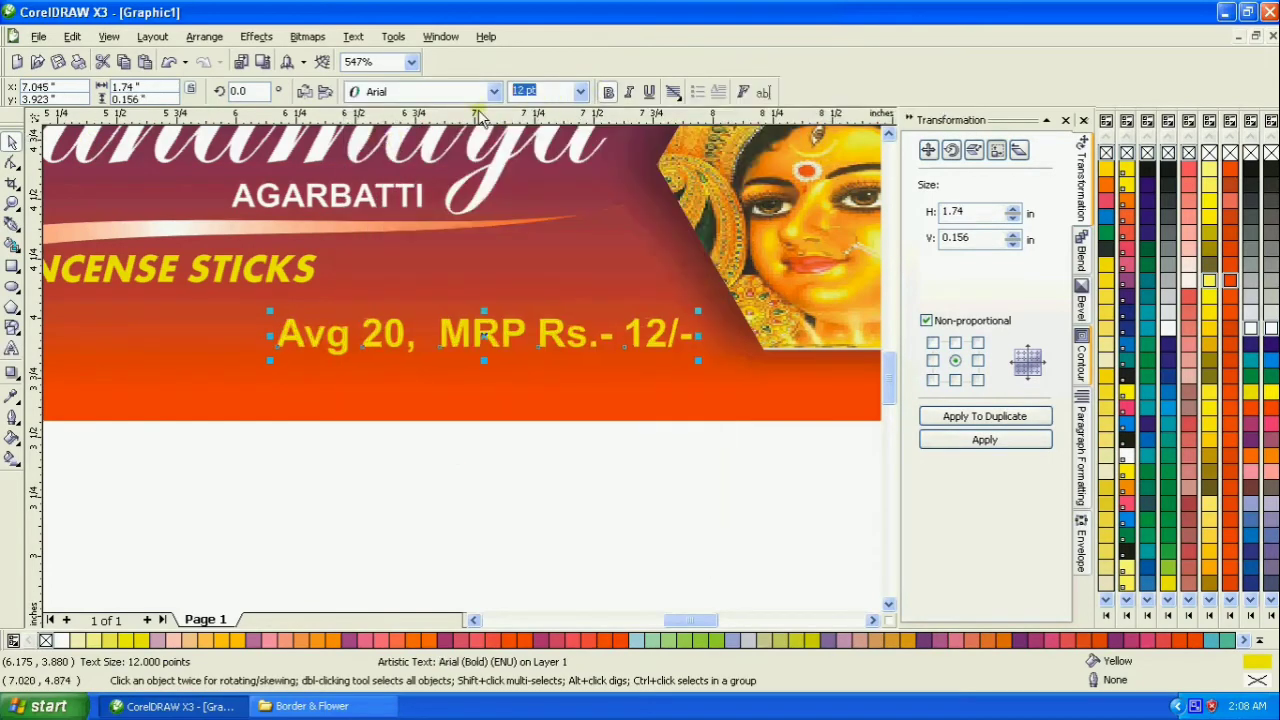
{"action": "type", "text": "8"}
{"action": "key", "text": "Return"}
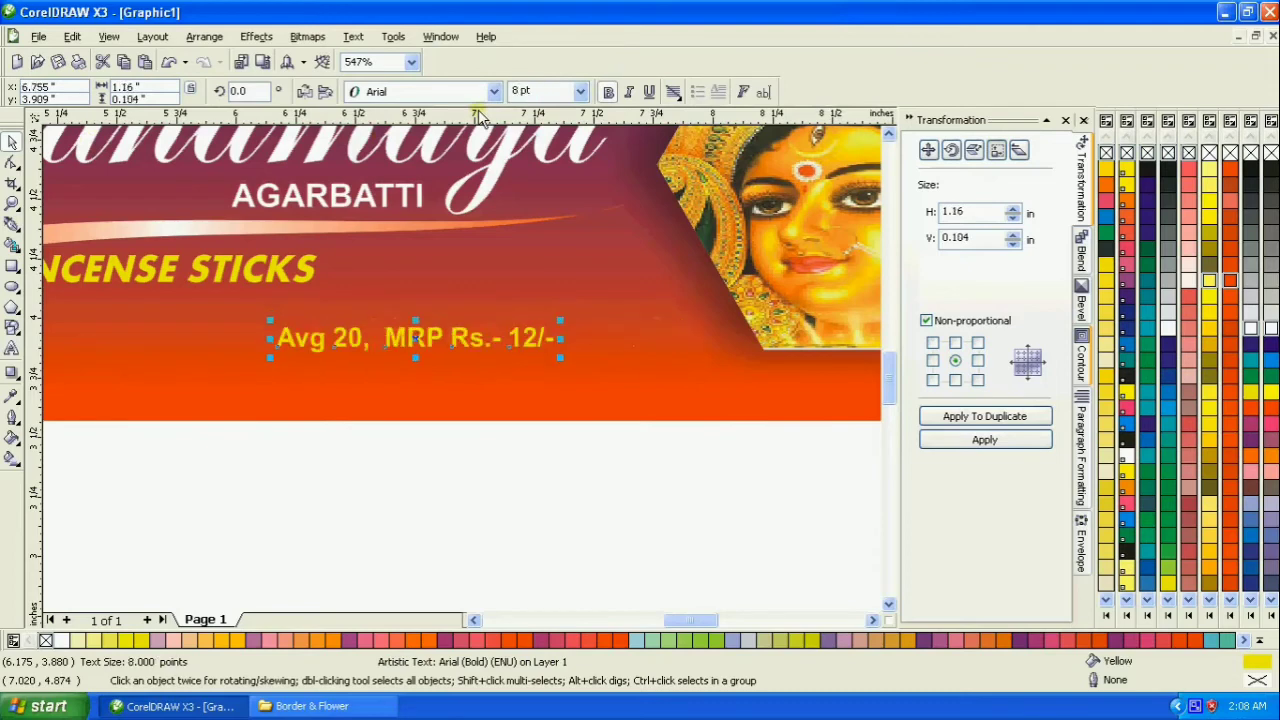
{"action": "left_click_drag", "start_coordinate": [416, 338], "coordinate": [486, 344]}
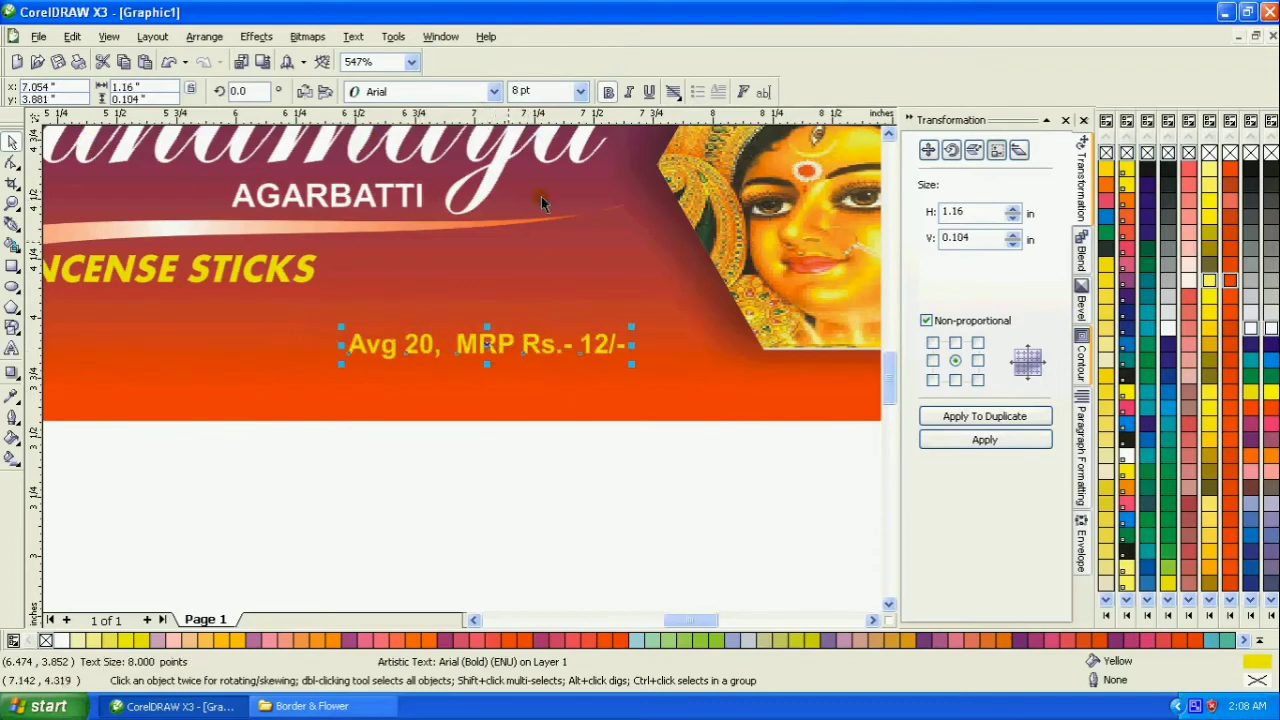
{"action": "left_click", "coordinate": [629, 92]}
{"action": "key", "text": "F3"}
{"action": "left_click", "coordinate": [378, 387]}
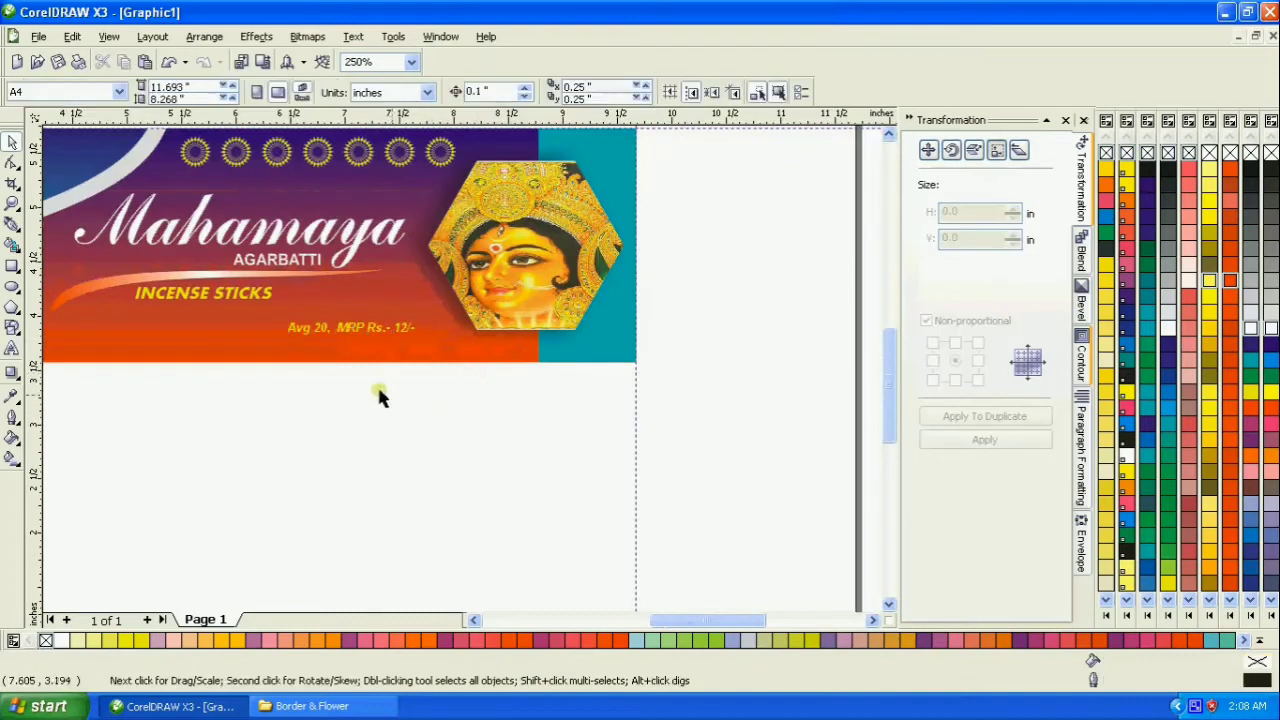
- Group the two incense stick images and shrink the group to about 0.66 × 0.78 in within the blue panel
{"action": "left_click", "coordinate": [13, 203]}
{"action": "right_click", "coordinate": [272, 259]}
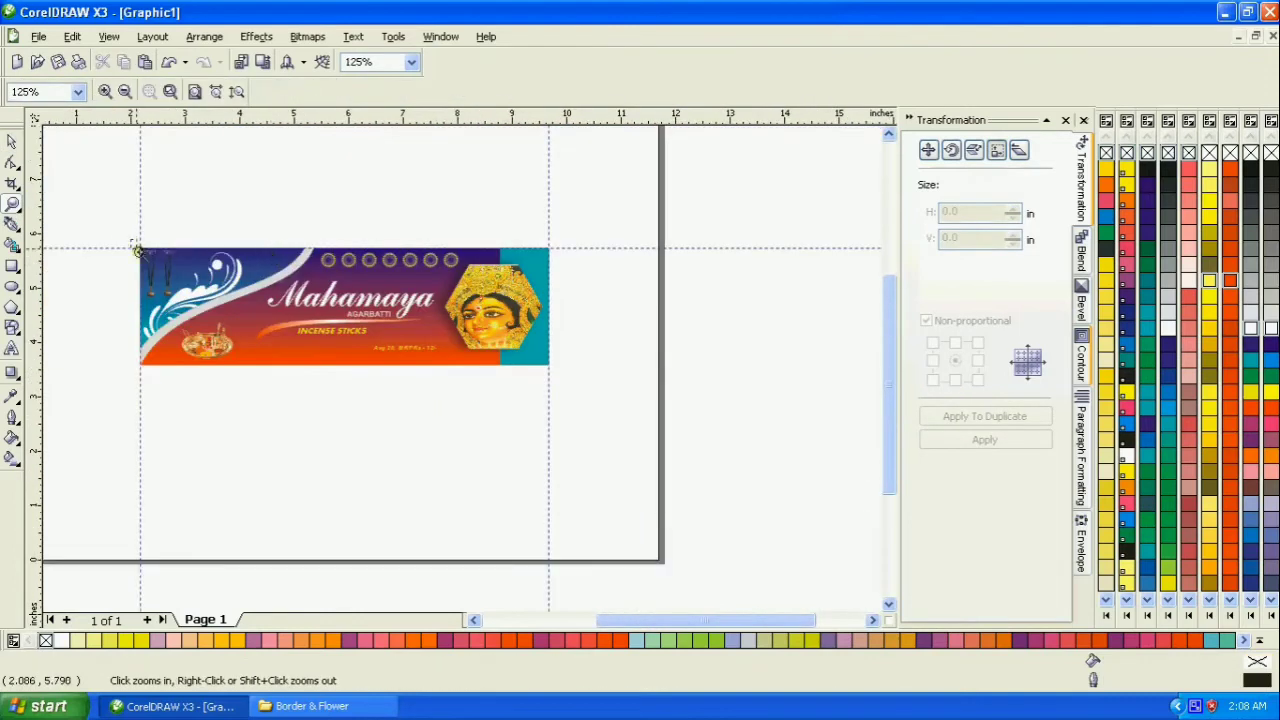
{"action": "left_click_drag", "start_coordinate": [137, 250], "coordinate": [515, 362]}
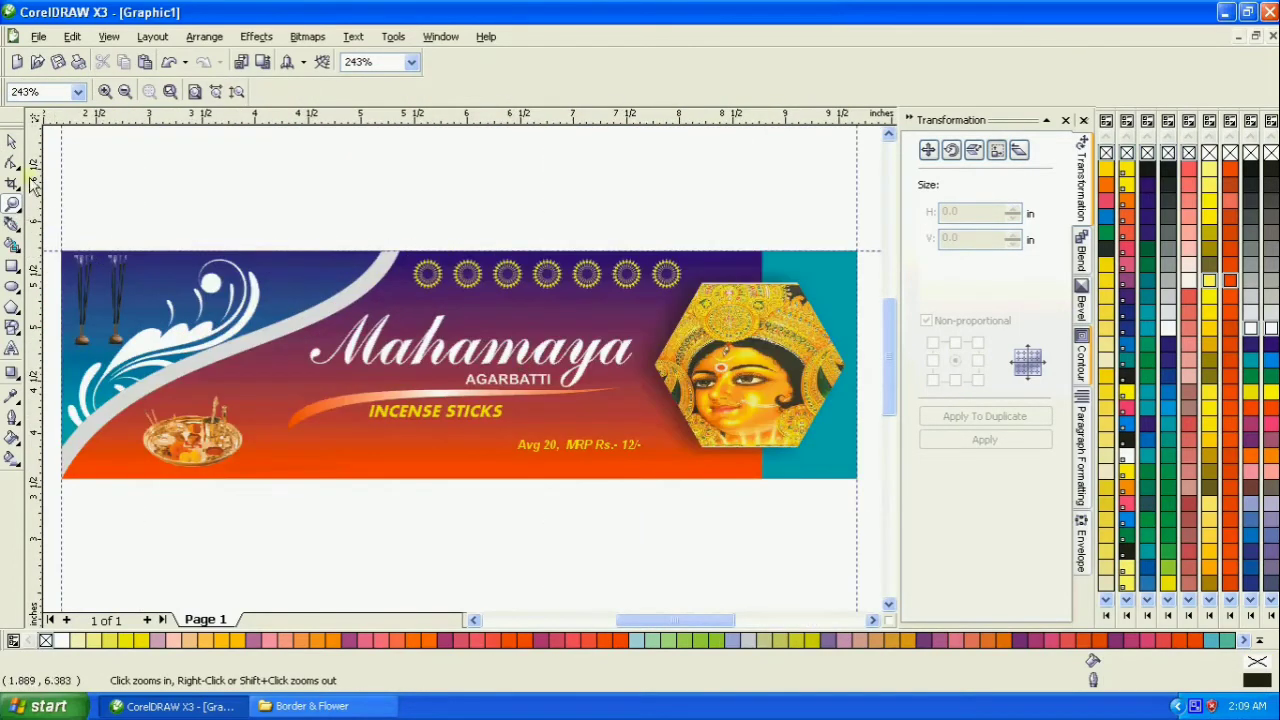
{"action": "left_click", "coordinate": [13, 145]}
{"action": "left_click", "coordinate": [125, 290]}
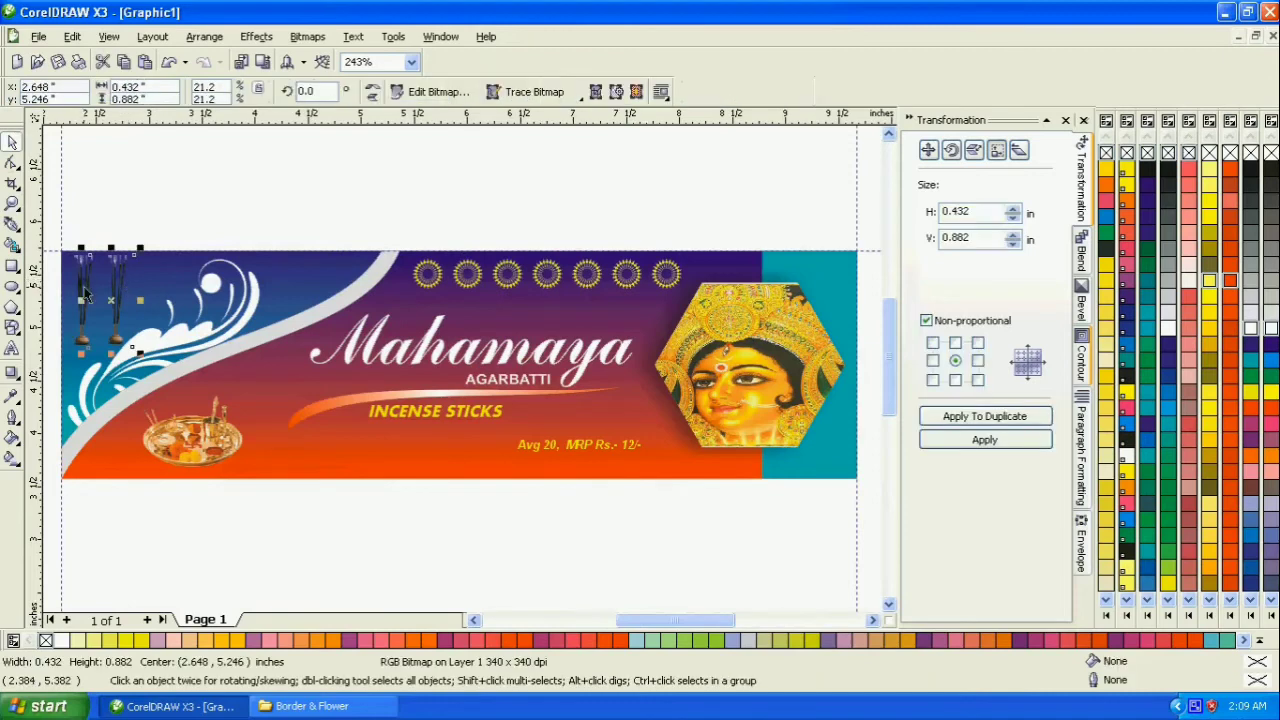
{"action": "left_click", "coordinate": [91, 291], "text": "shift"}
{"action": "key", "text": "ctrl+g"}
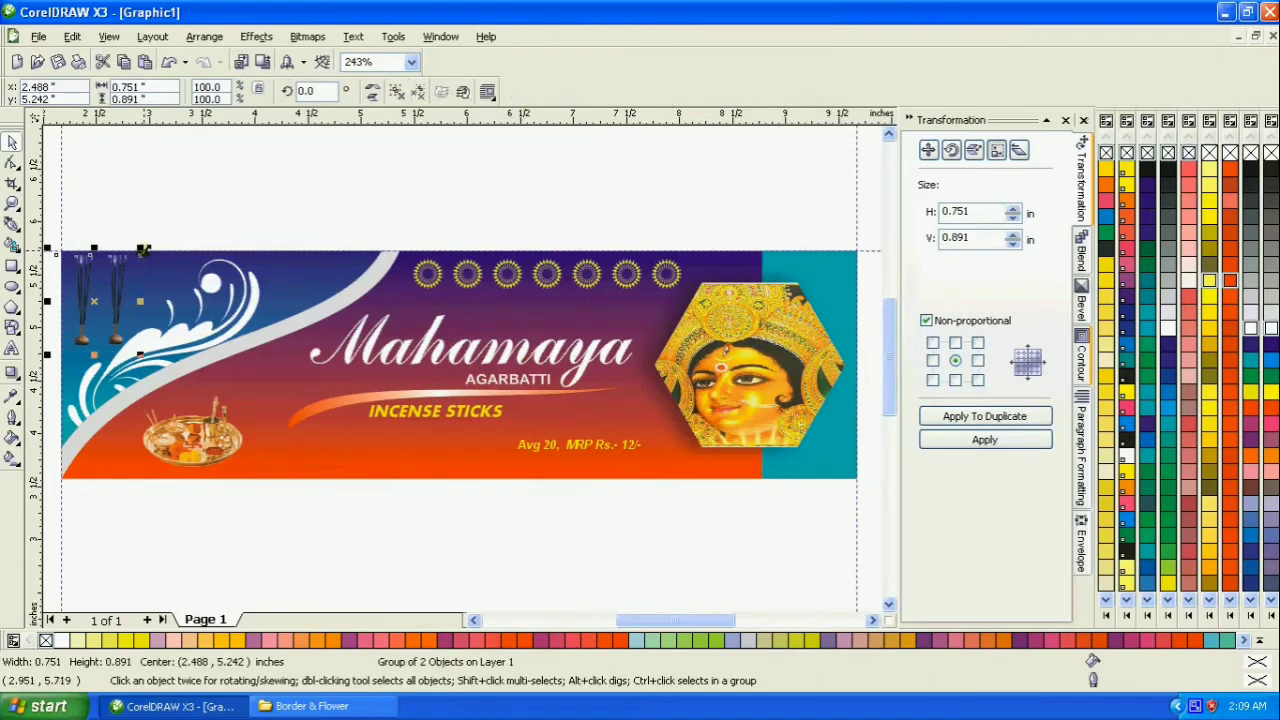
{"action": "left_click_drag", "start_coordinate": [143, 249], "coordinate": [112, 307]}
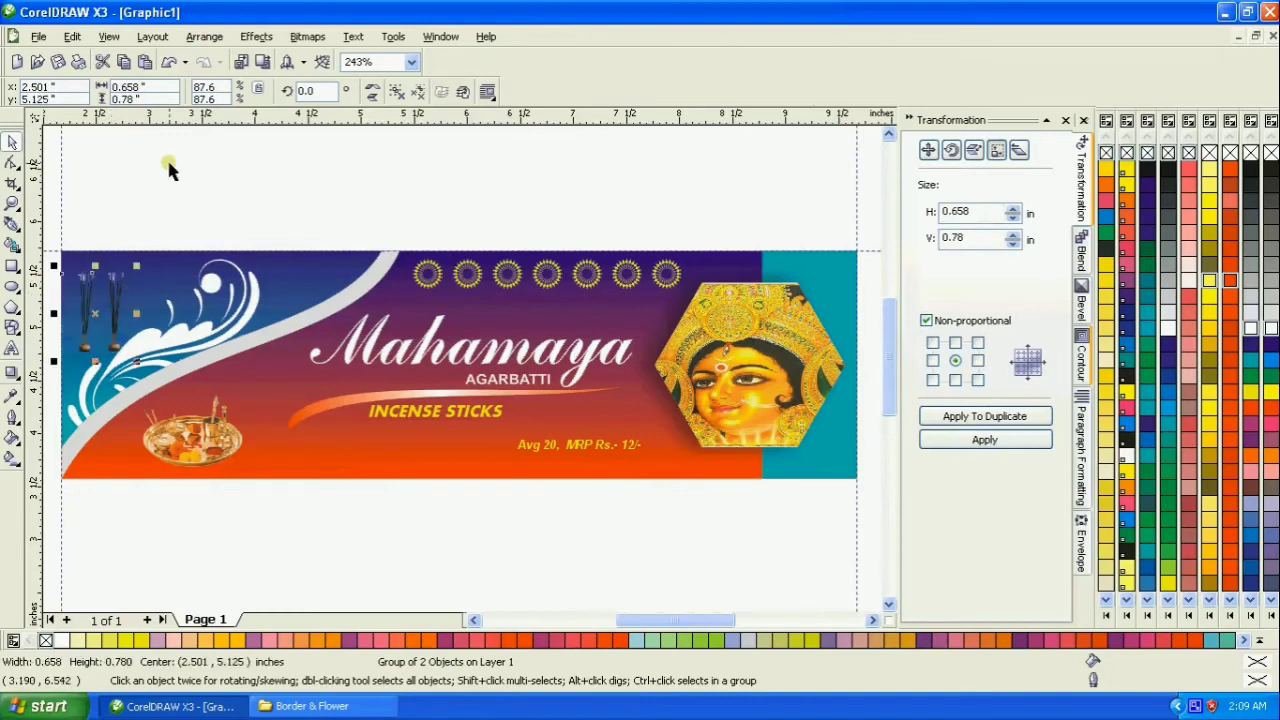
{"action": "left_click", "coordinate": [168, 170]}
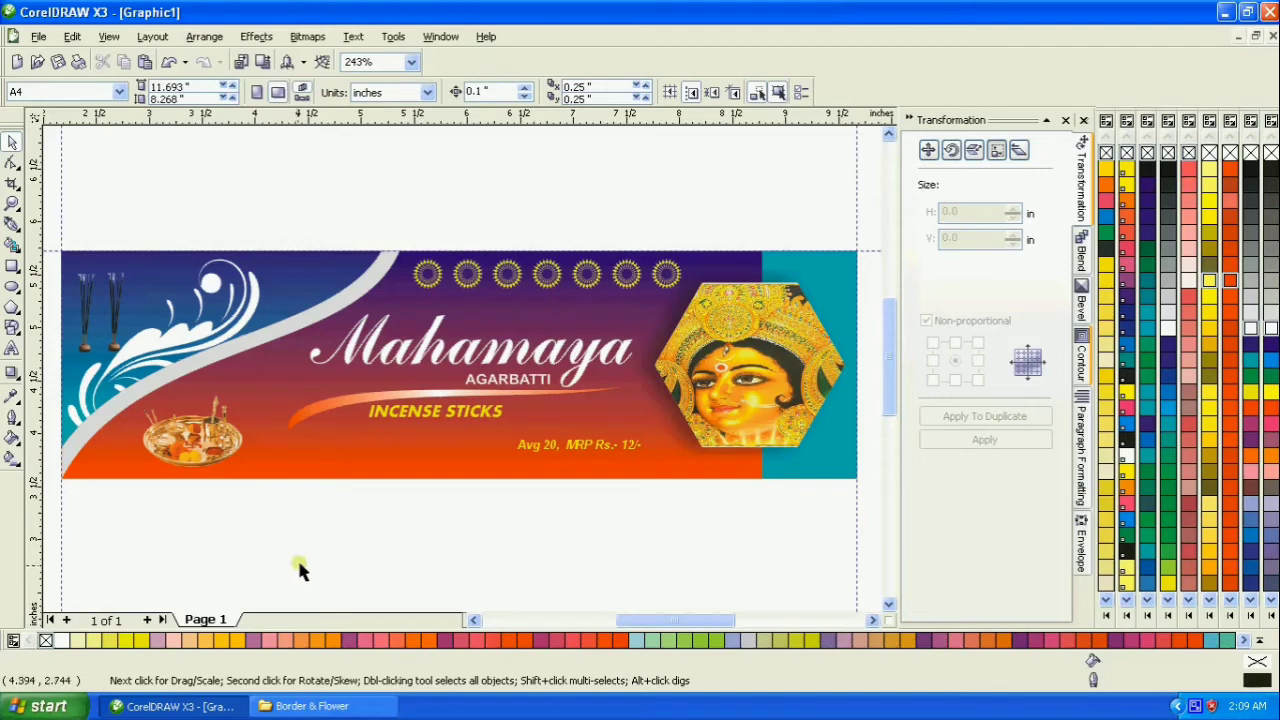
- Move the price text closer to the lower corner of the goddess hexagon
{"action": "left_click_drag", "start_coordinate": [540, 446], "coordinate": [589, 447]}
{"action": "left_click", "coordinate": [554, 523]}
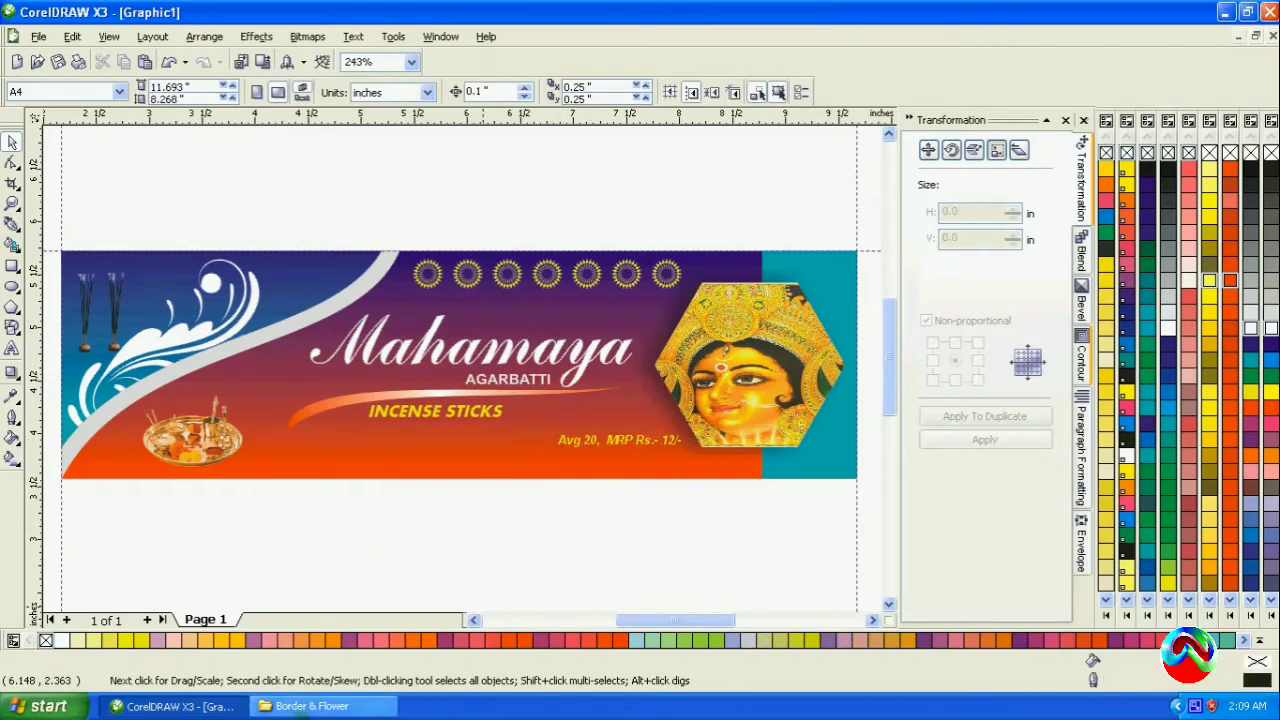
- Switch to the file browser and copy the sunflower picture "images(81) copy" from the E:\clipart\Background folder
{"action": "key", "text": "alt+Tab"}
{"action": "scroll", "coordinate": [512, 438], "scroll_direction": "down", "scroll_amount": 15}
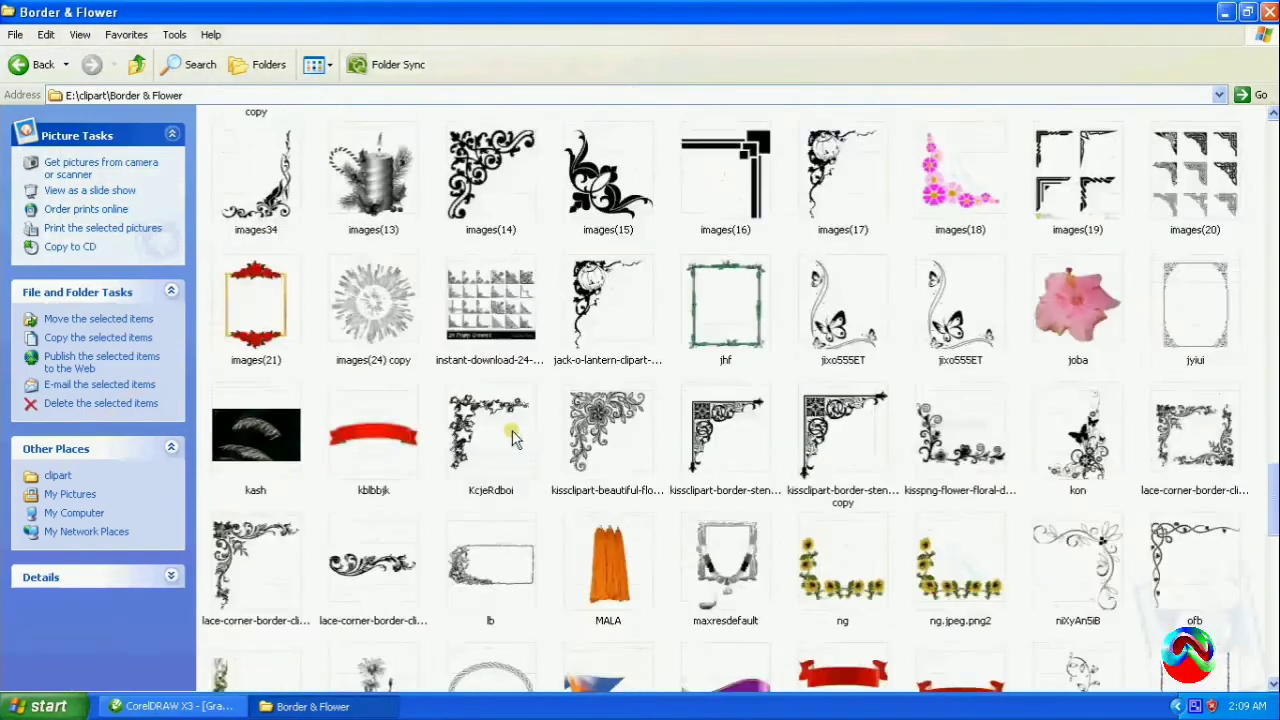
{"action": "scroll", "coordinate": [512, 438], "scroll_direction": "down", "scroll_amount": 12}
{"action": "scroll", "coordinate": [512, 440], "scroll_direction": "up", "scroll_amount": 11}
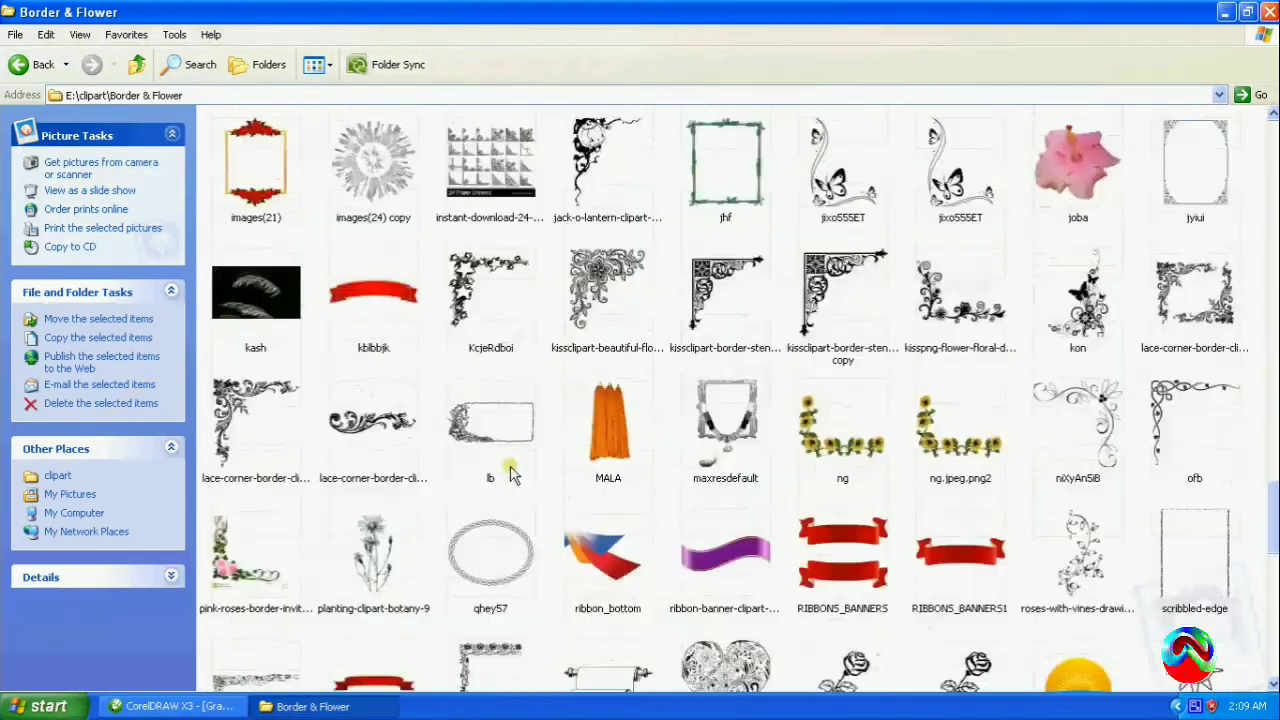
{"action": "scroll", "coordinate": [512, 480], "scroll_direction": "up", "scroll_amount": 20}
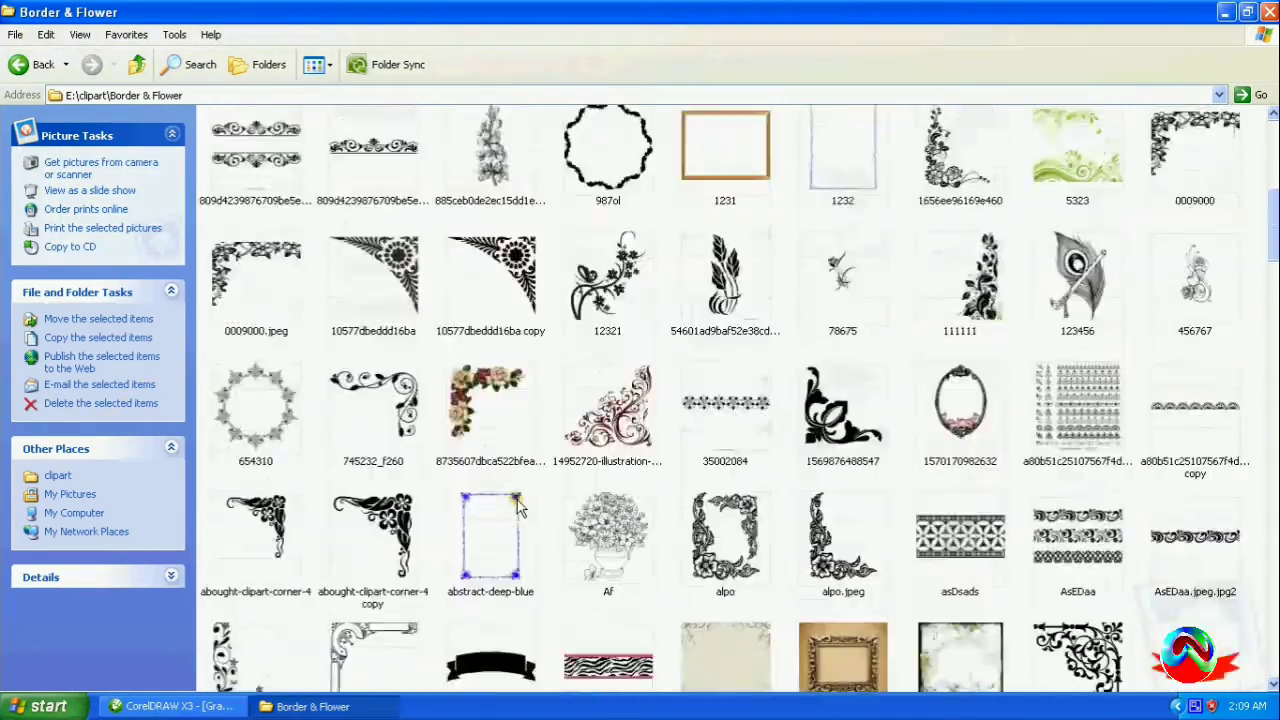
{"action": "scroll", "coordinate": [519, 508], "scroll_direction": "up", "scroll_amount": 5}
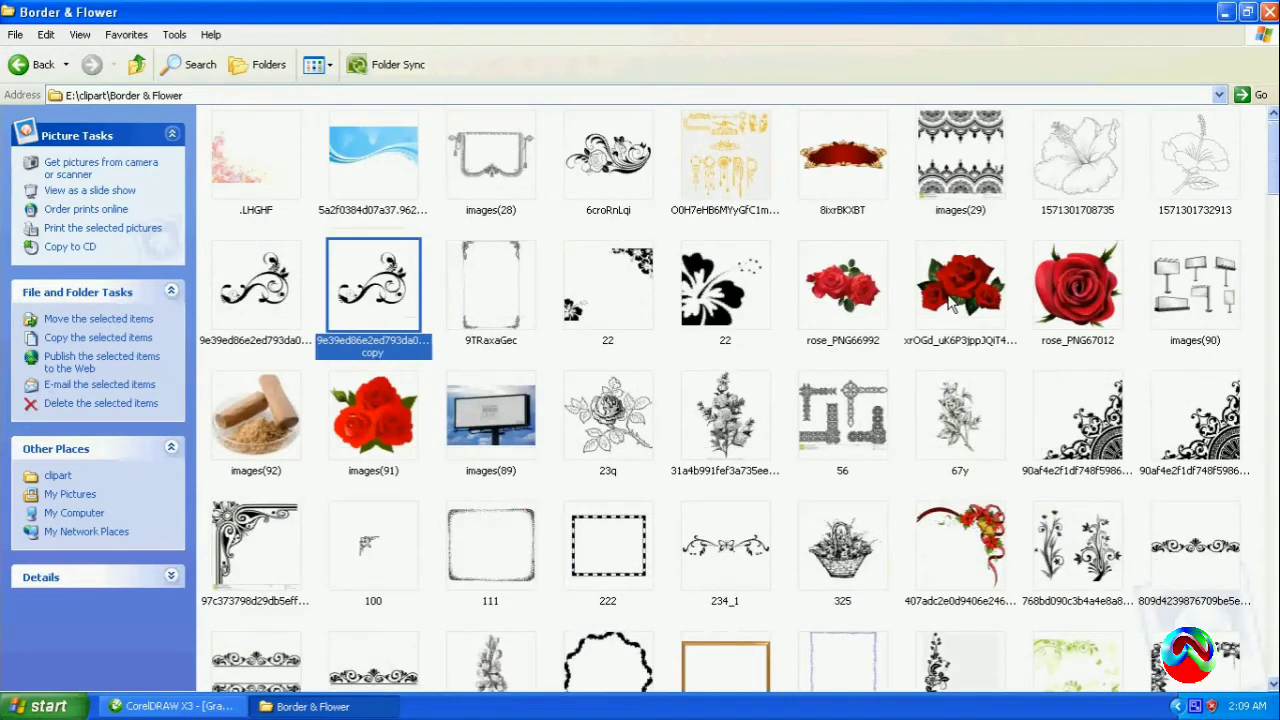
{"action": "left_click", "coordinate": [21, 74]}
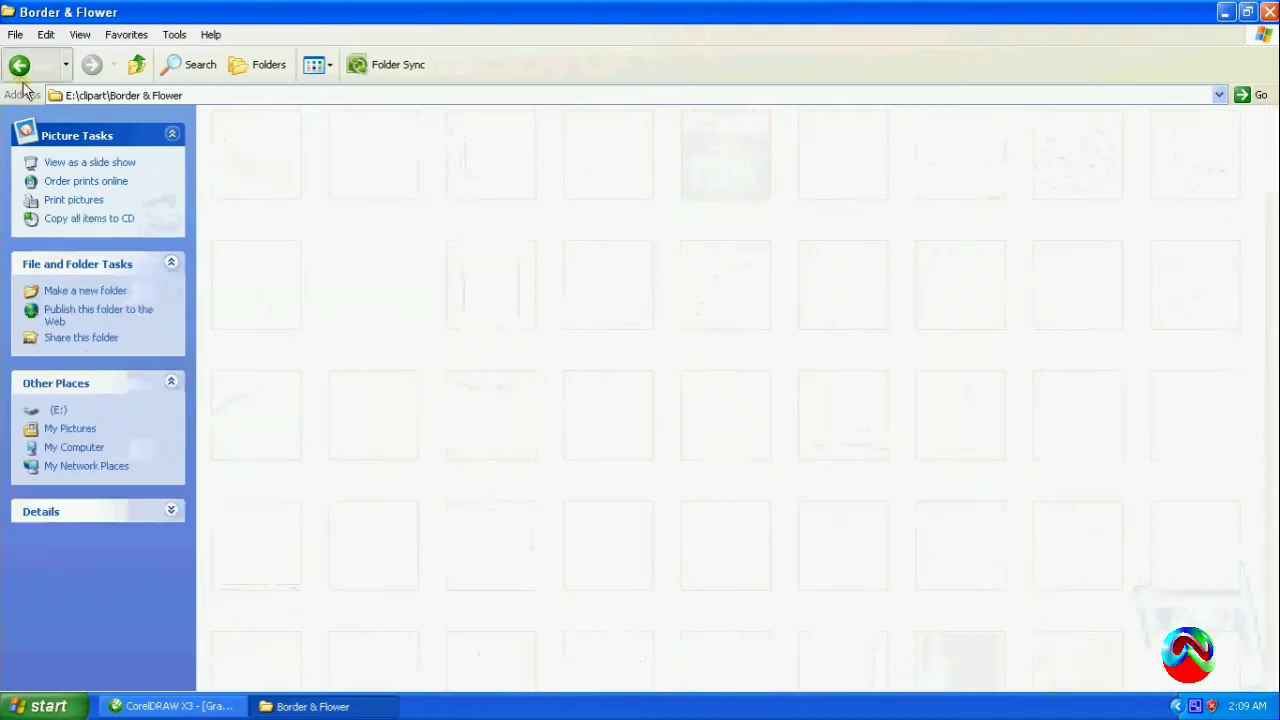
{"action": "double_click", "coordinate": [373, 155]}
{"action": "scroll", "coordinate": [765, 338], "scroll_direction": "down", "scroll_amount": 10}
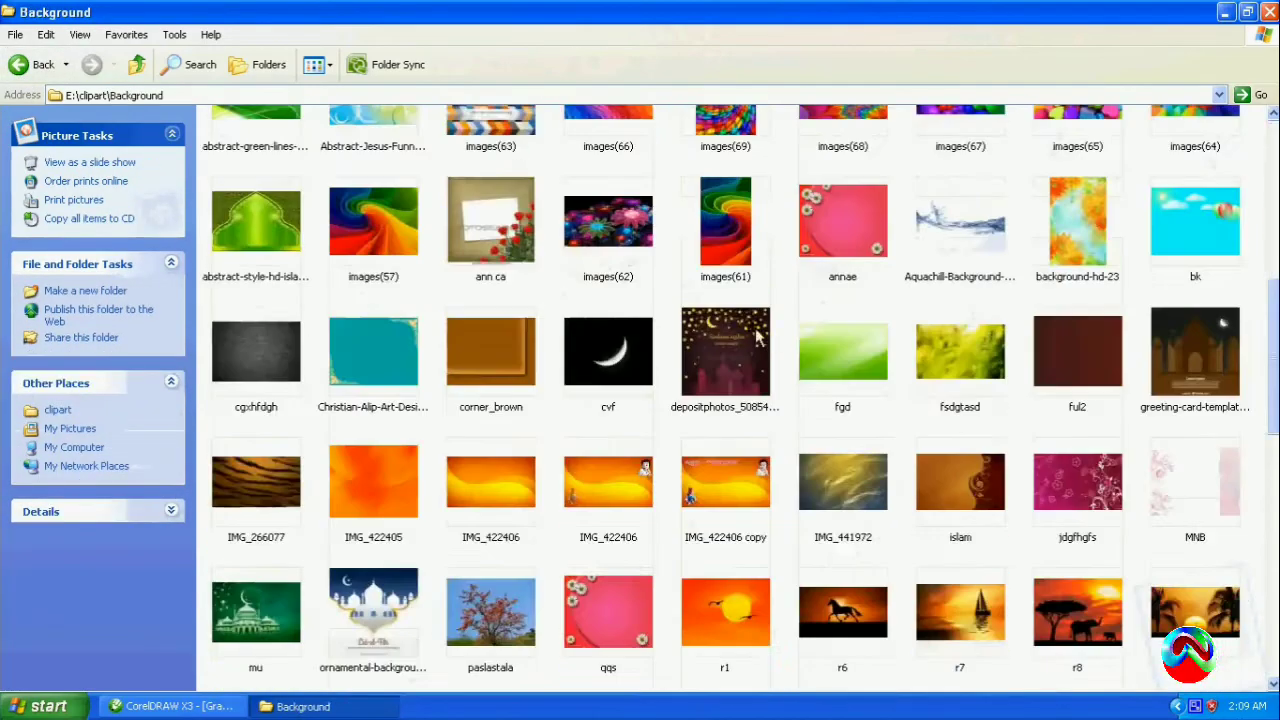
{"action": "left_click", "coordinate": [604, 635]}
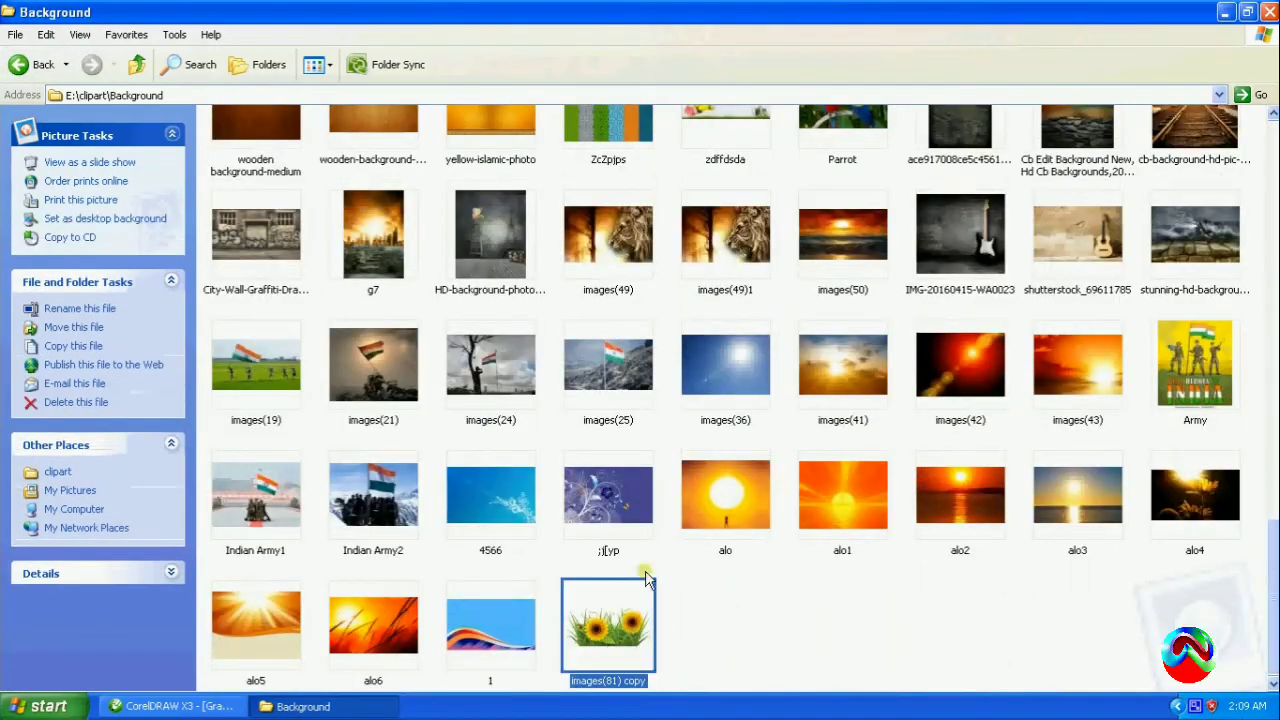
- Switch back to CorelDRAW and paste the sunflower image at about 1.25 × 0.68 in on the orange area beside the puja thali
{"action": "left_click", "coordinate": [175, 706]}
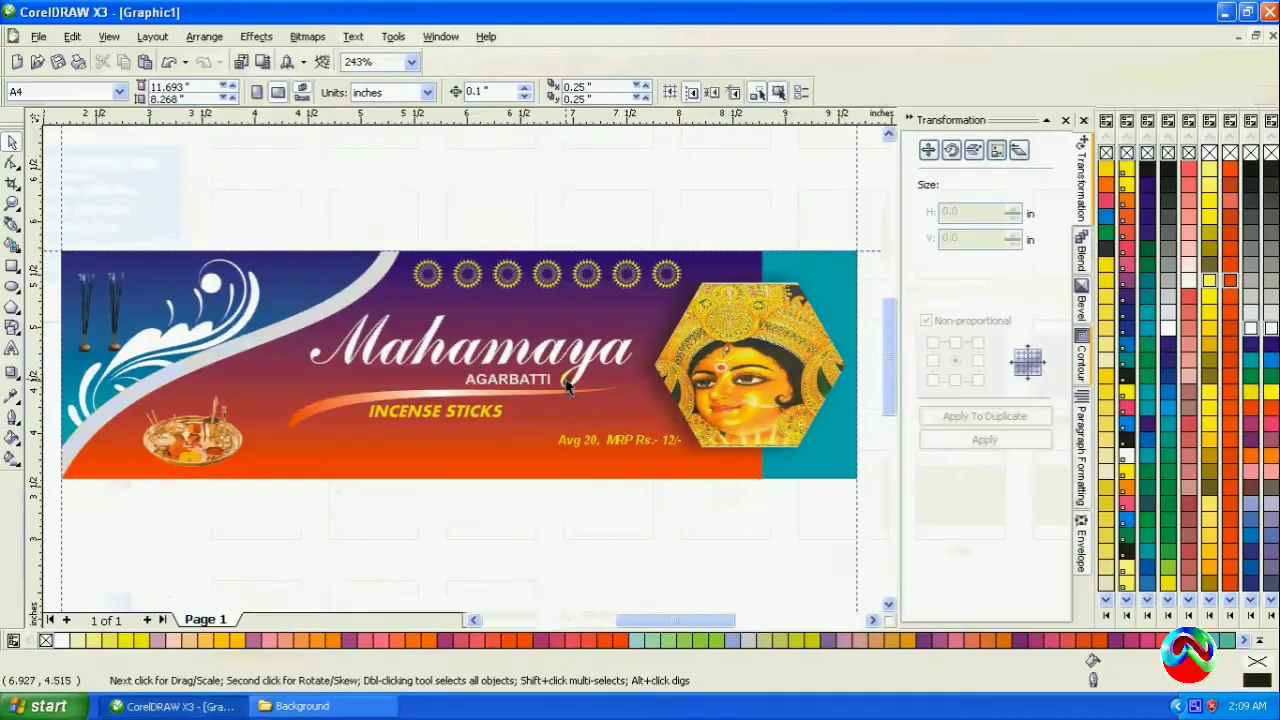
{"action": "key", "text": "ctrl+v"}
{"action": "scroll", "coordinate": [568, 376], "scroll_direction": "down", "scroll_amount": 3}
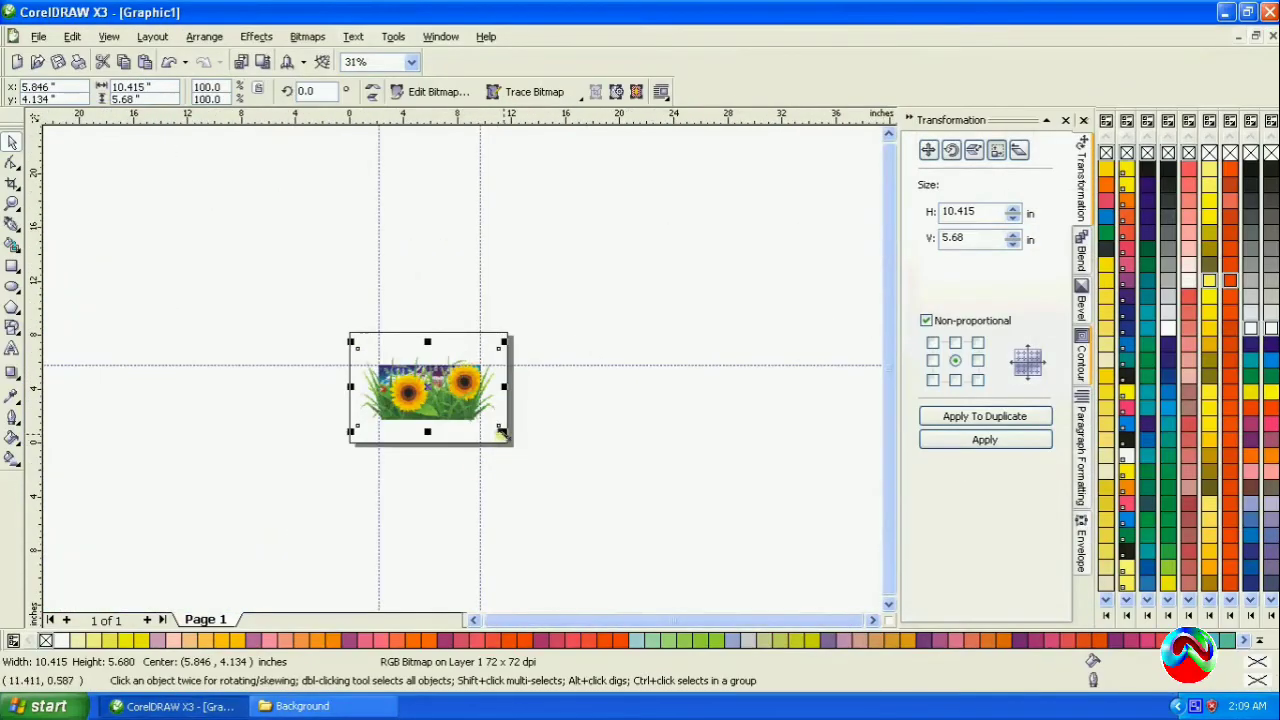
{"action": "left_click_drag", "start_coordinate": [503, 430], "coordinate": [441, 430]}
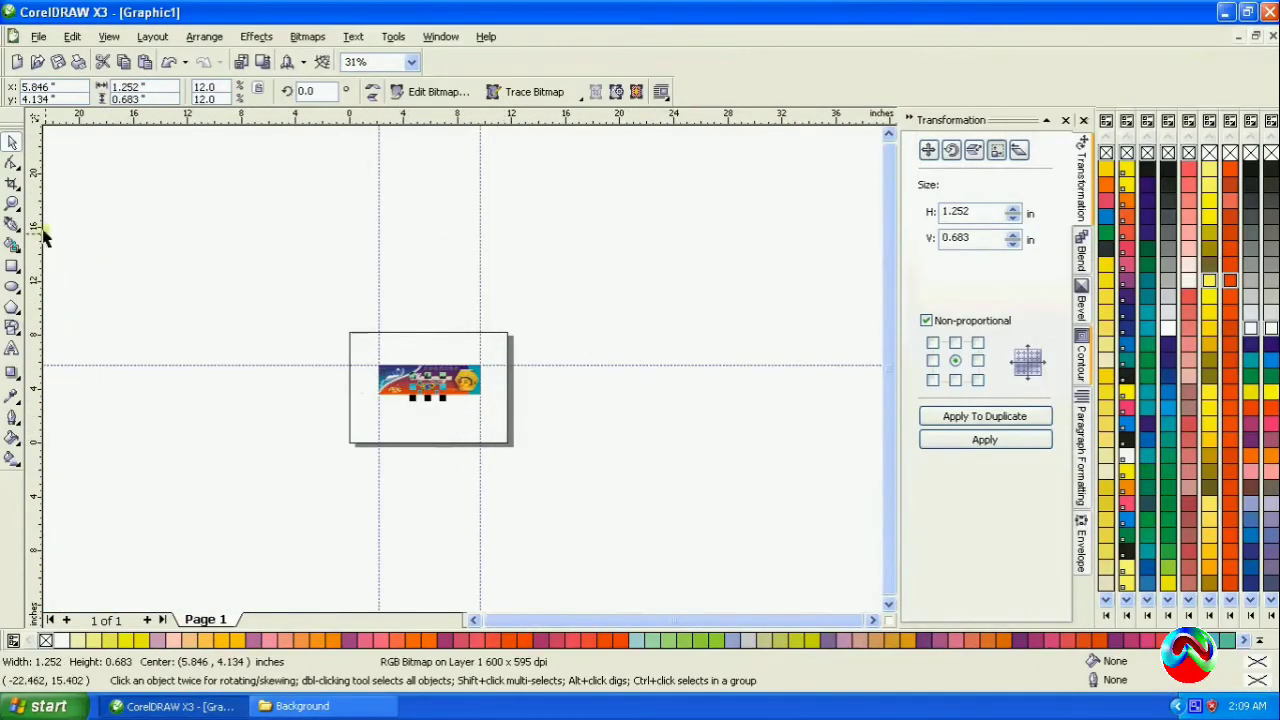
{"action": "key", "text": "z"}
{"action": "left_click_drag", "start_coordinate": [373, 362], "coordinate": [342, 422]}
{"action": "left_click", "coordinate": [12, 143]}
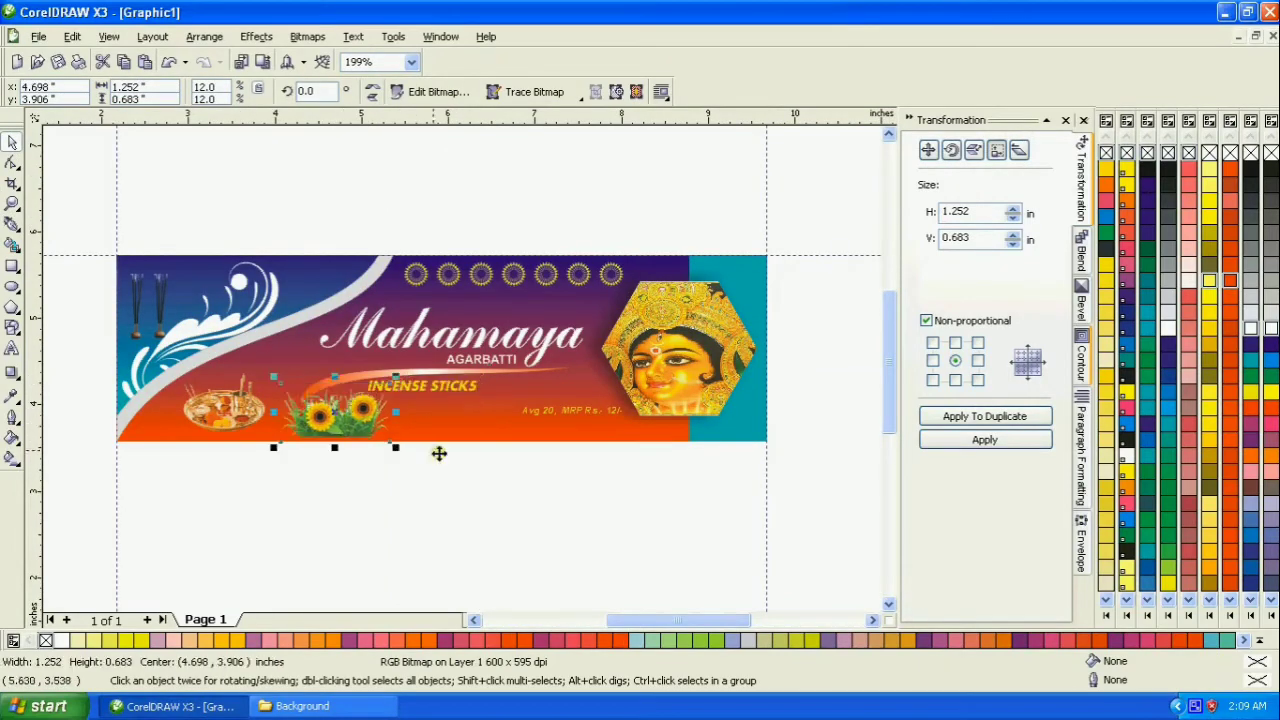
- Lower the sunflower image so the base of its grass sits on the banner's bottom edge
{"action": "left_click", "coordinate": [12, 203]}
{"action": "left_click_drag", "start_coordinate": [245, 378], "coordinate": [436, 485]}
{"action": "left_click", "coordinate": [12, 143]}
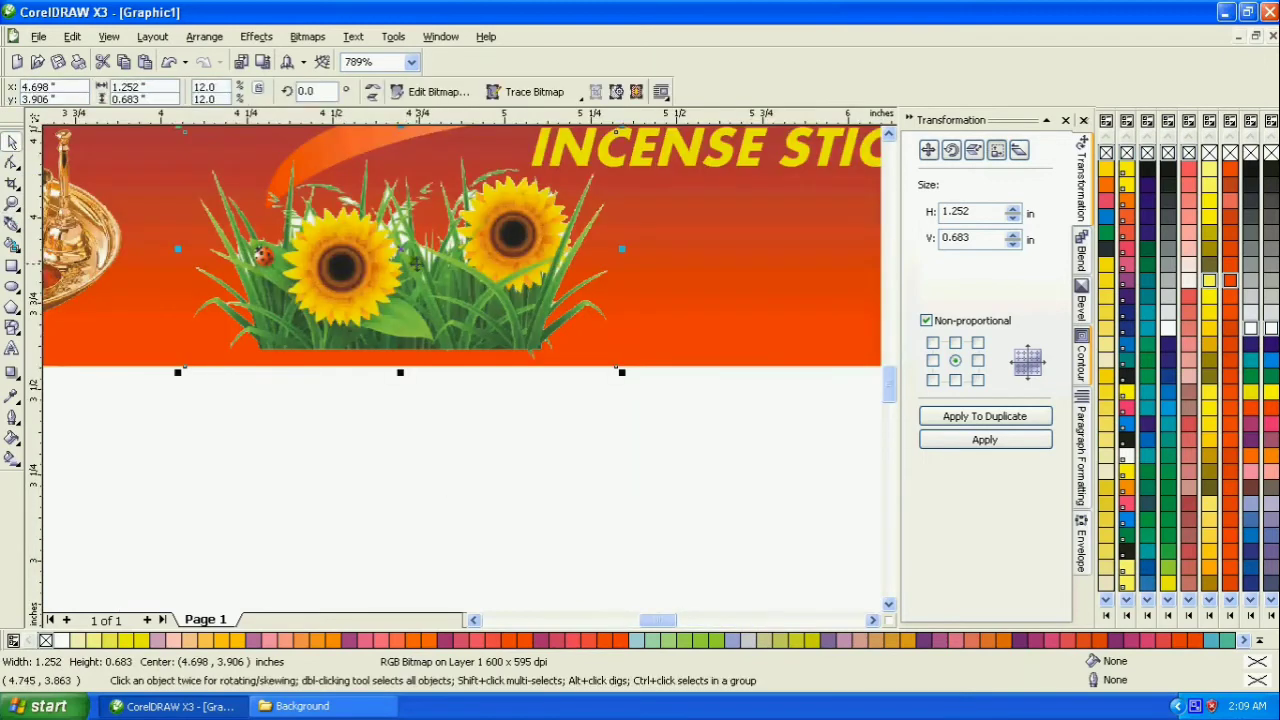
{"action": "left_click_drag", "start_coordinate": [404, 253], "coordinate": [392, 271]}
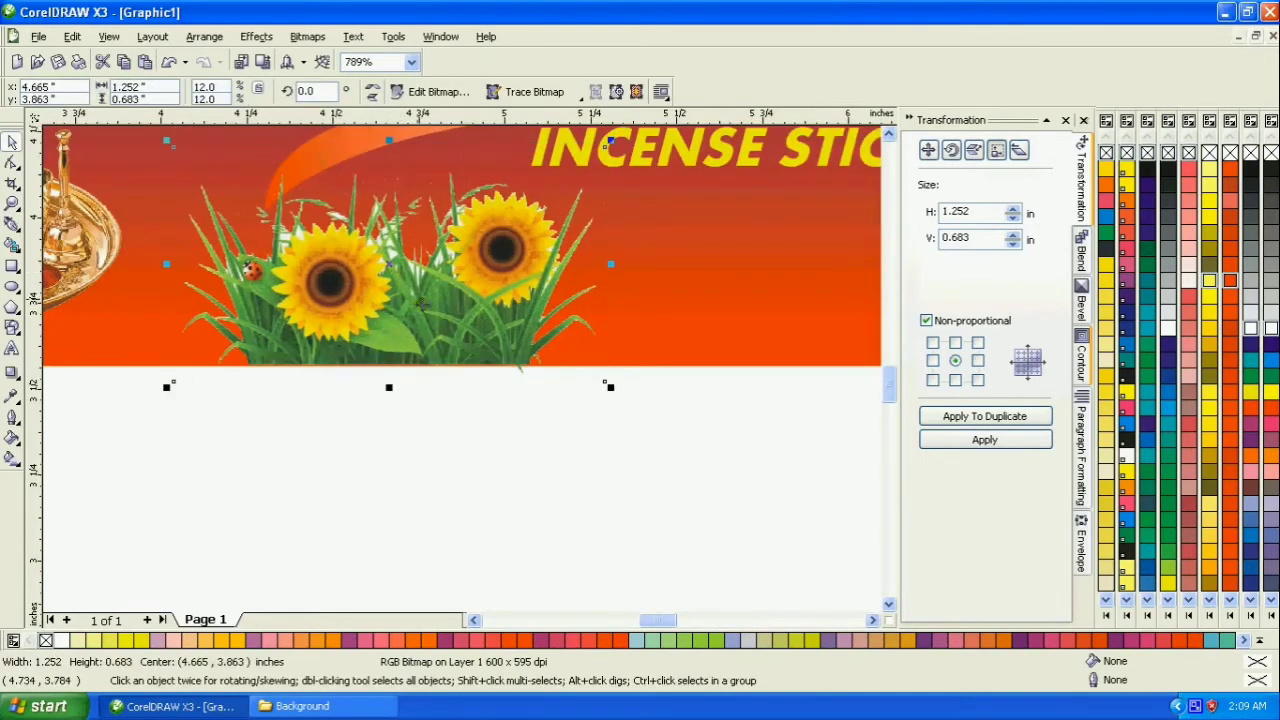
- Shrink the sunflower image to about 0.93 × 0.51 in and duplicate it alongside on the banner's bottom edge
{"action": "left_click_drag", "start_coordinate": [610, 140], "coordinate": [499, 201]}
{"action": "left_click_drag", "start_coordinate": [408, 322], "coordinate": [703, 326]}
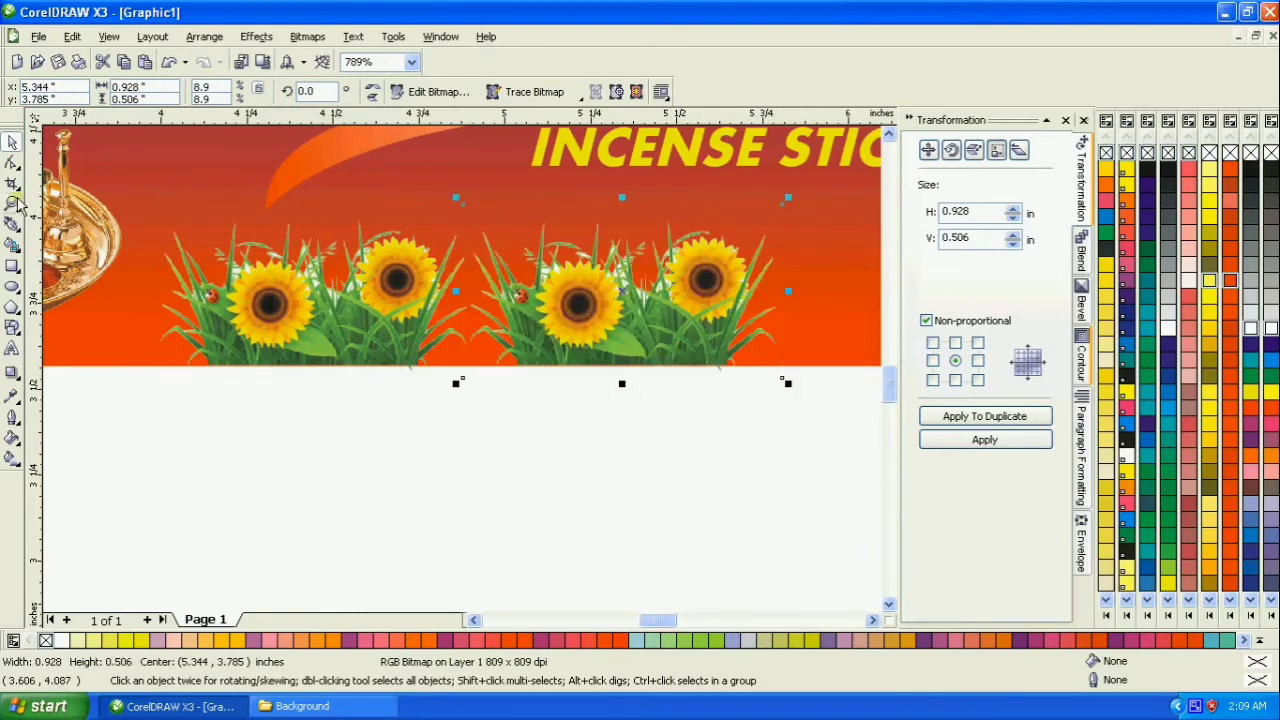
- Repeat the sunflower duplication three more times to extend the row to five images along the banner's bottom edge
{"action": "double_click", "coordinate": [13, 203]}
{"action": "left_click", "coordinate": [12, 142]}
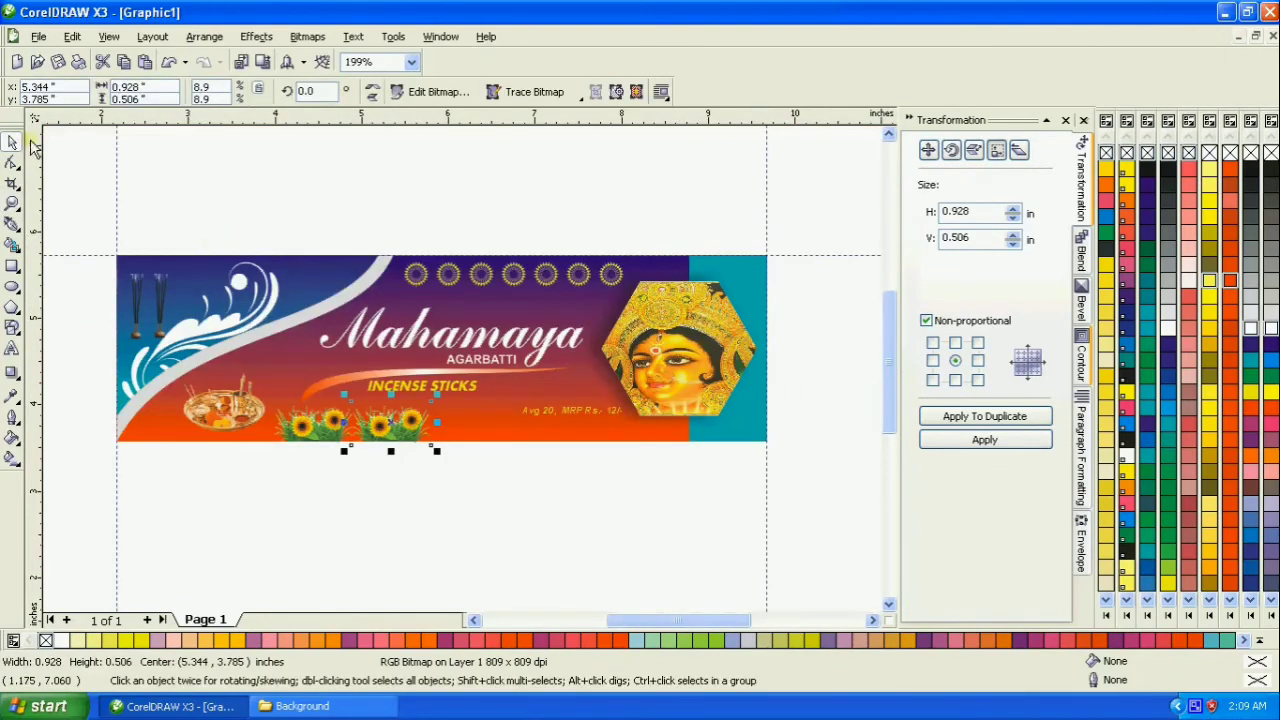
{"action": "key", "text": "ctrl+r"}
{"action": "key", "text": "ctrl+r"}
{"action": "key", "text": "ctrl+r"}
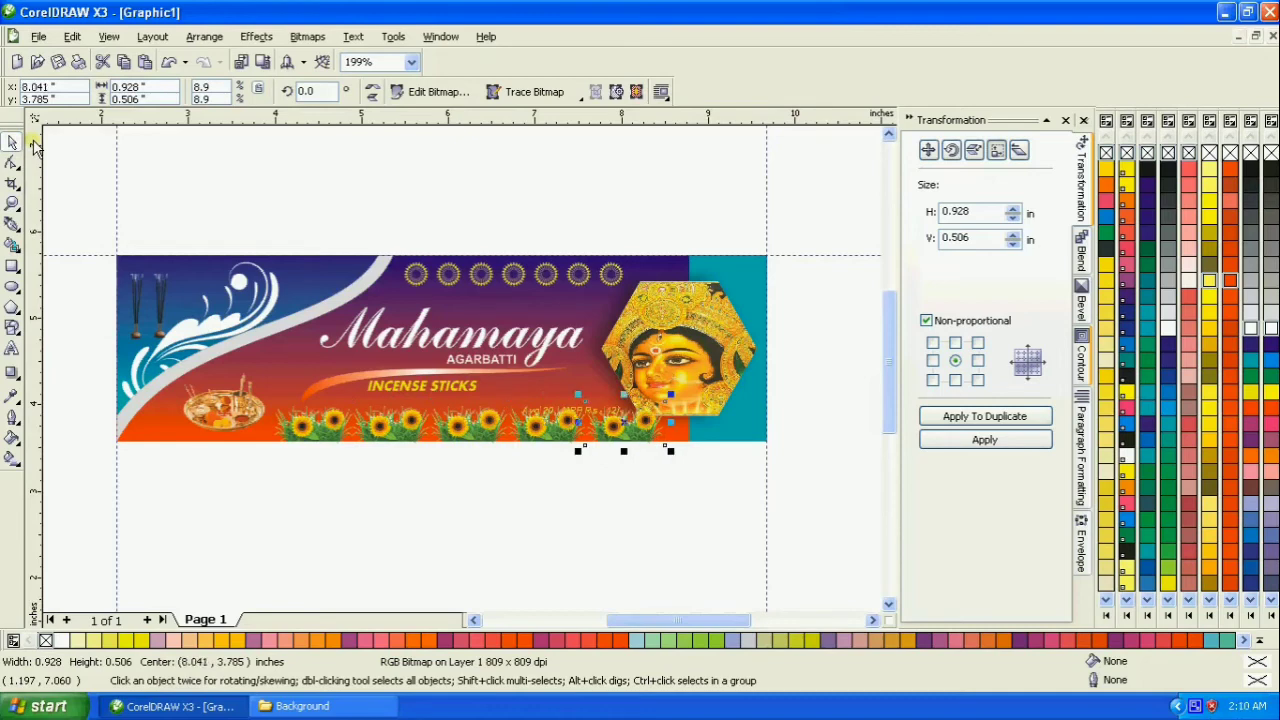
- Nudge the five sunflower images and the overlapping price text down about 0.3 in, past the banner's bottom edge
{"action": "left_click", "coordinate": [648, 452]}
{"action": "left_click_drag", "start_coordinate": [688, 474], "coordinate": [253, 412]}
{"action": "key", "text": "Down"}
{"action": "key", "text": "Down"}
{"action": "key", "text": "Down"}
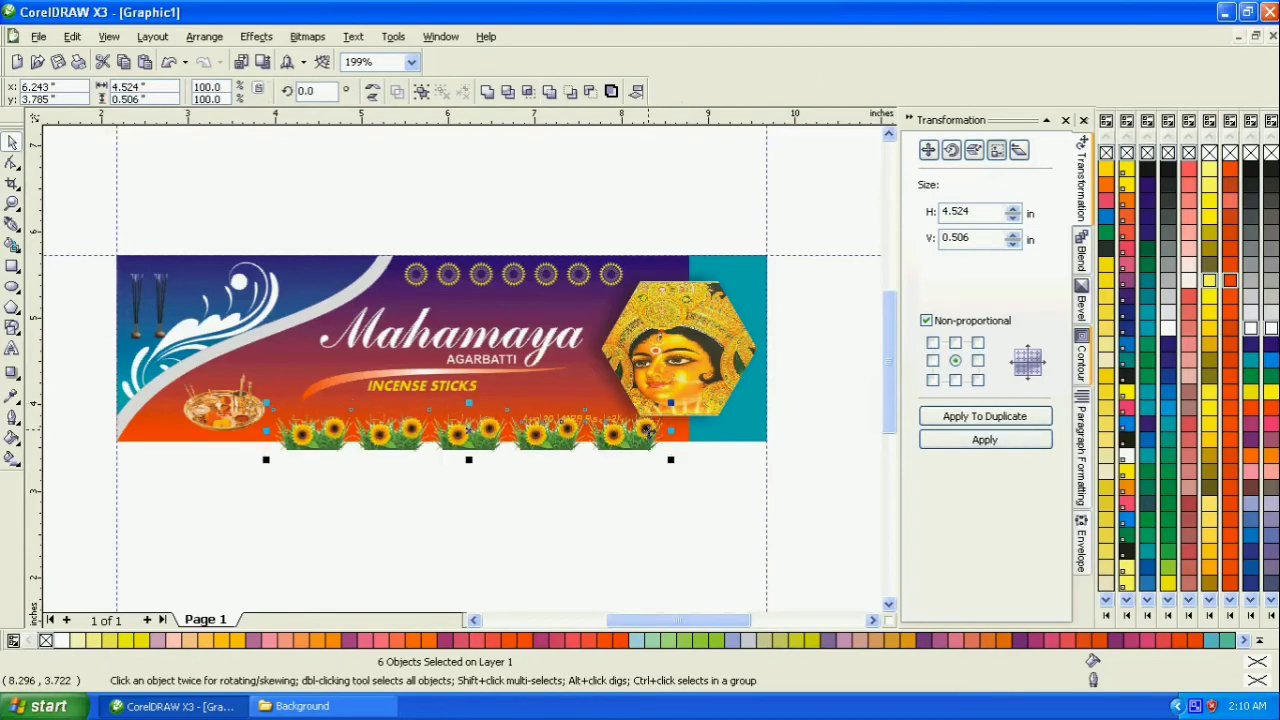
{"action": "left_click", "coordinate": [577, 514]}
{"action": "left_click", "coordinate": [572, 443]}
{"action": "key", "text": "Up"}
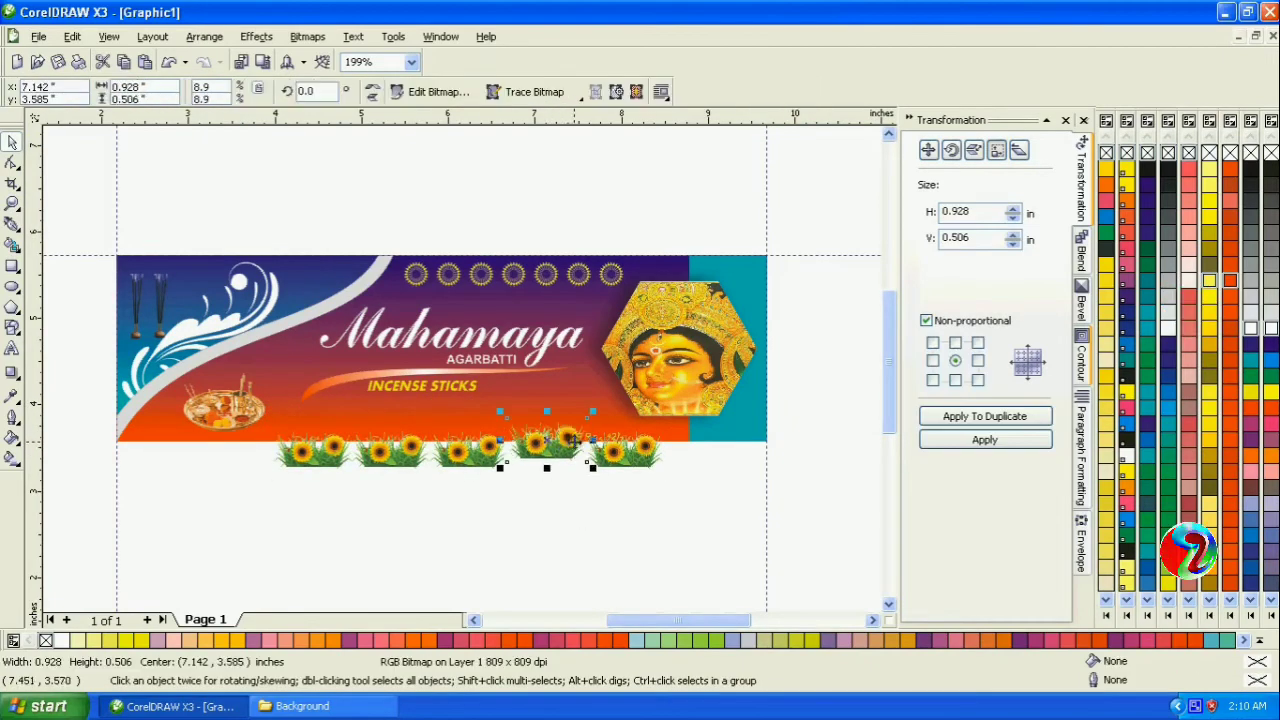
{"action": "key", "text": "Down"}
{"action": "left_click", "coordinate": [595, 440]}
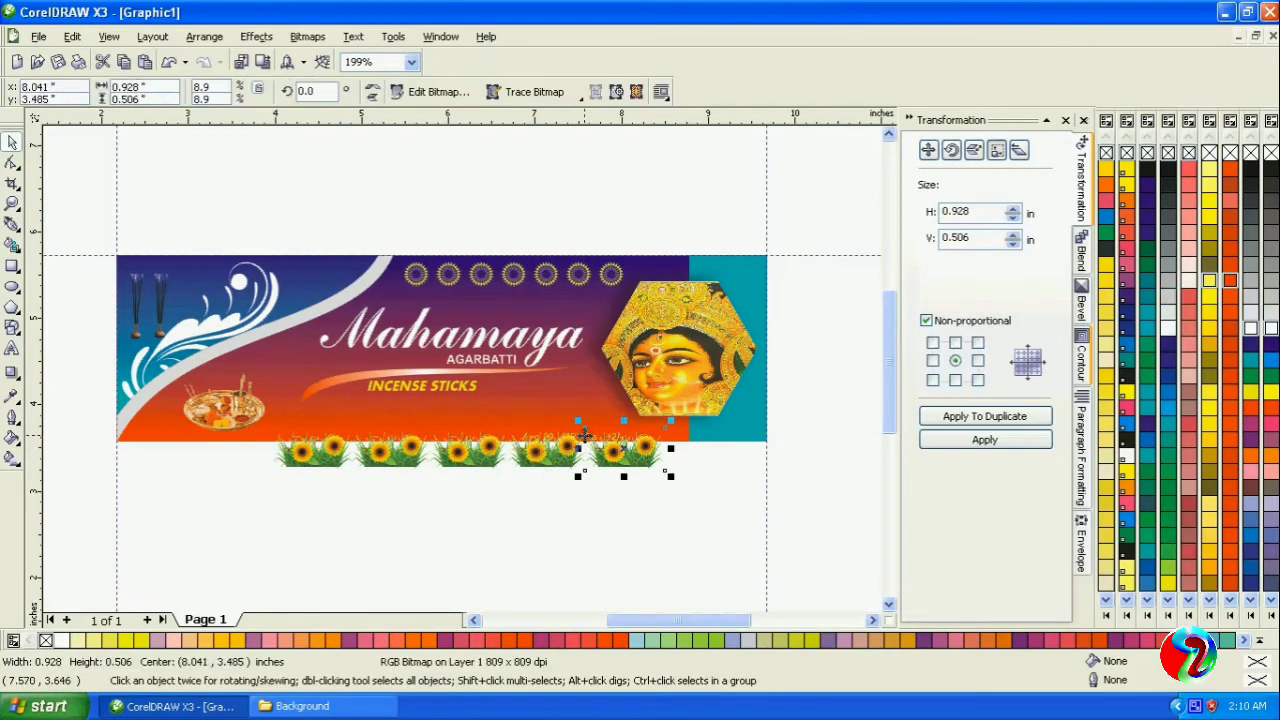
- Select only the five sunflower images, without the price text, and group them
{"action": "left_click", "coordinate": [596, 464]}
{"action": "left_click", "coordinate": [551, 467], "text": "shift"}
{"action": "left_click", "coordinate": [481, 467], "text": "shift"}
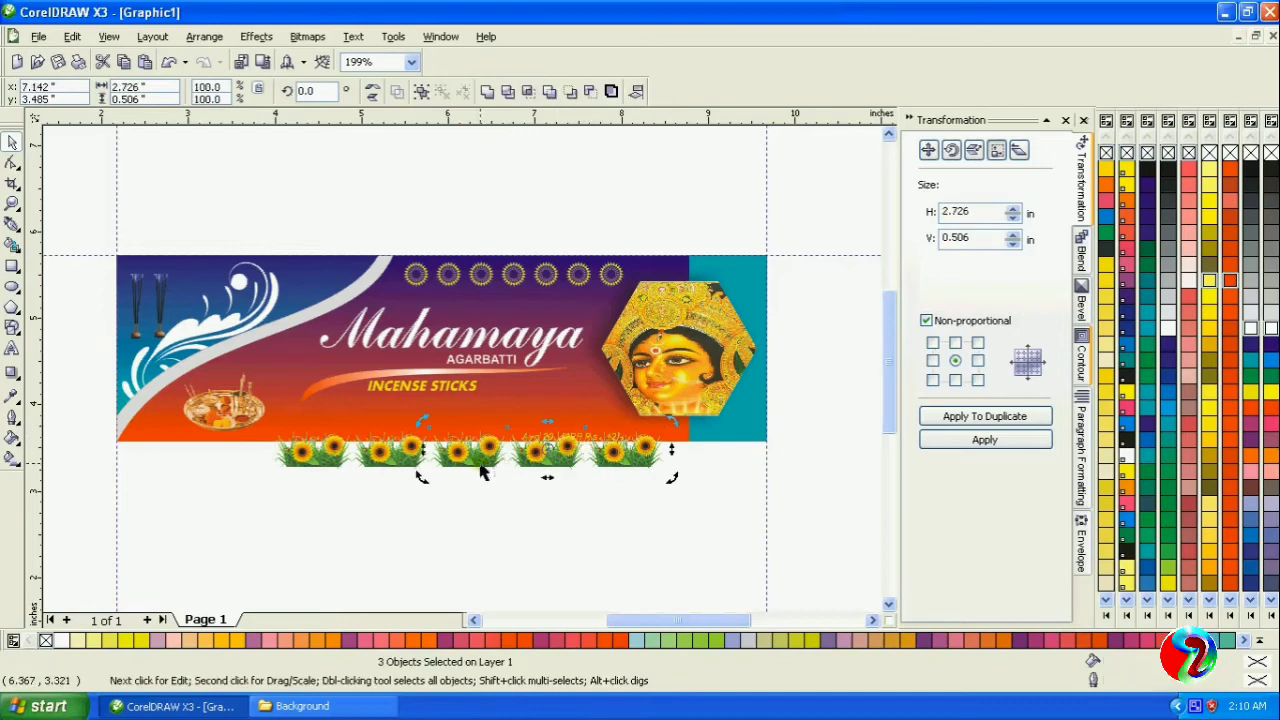
{"action": "left_click", "coordinate": [397, 470], "text": "shift"}
{"action": "left_click", "coordinate": [304, 460], "text": "shift"}
{"action": "key", "text": "ctrl+g"}
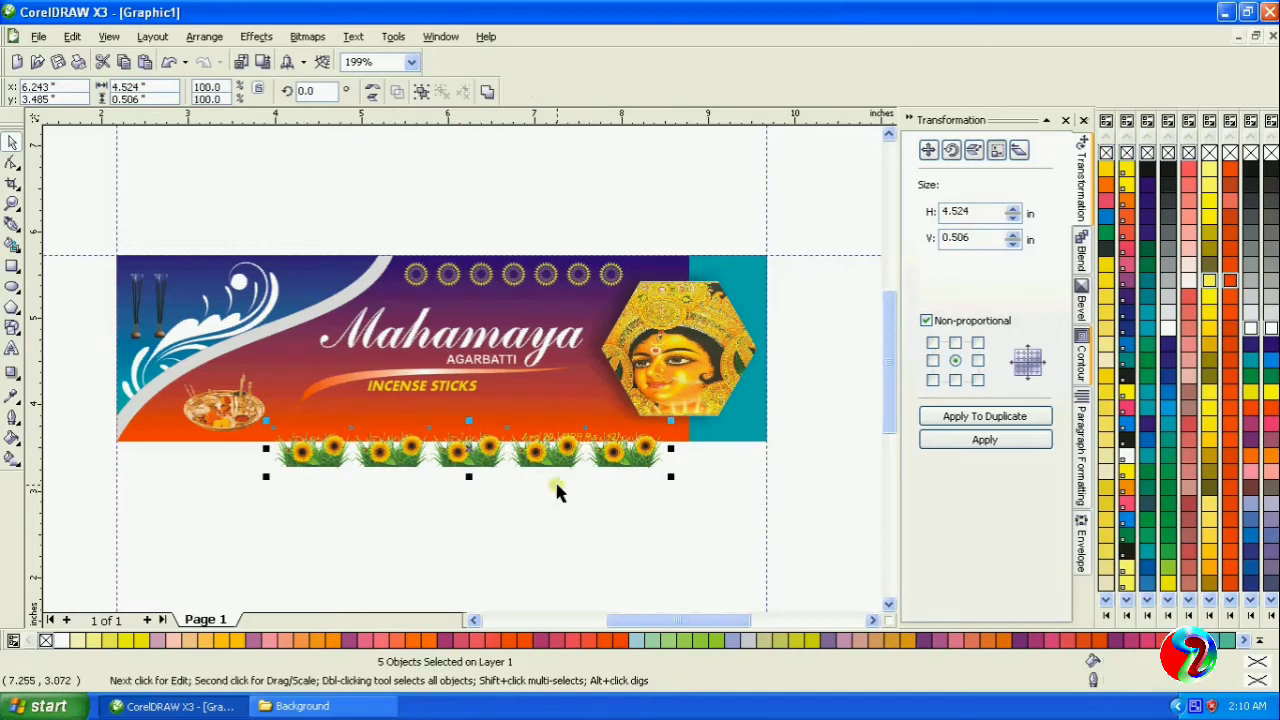
- Lower the sunflower group clear of the banner and move the "Avg 20, MRP Rs.- 12/-" text above the banner
{"action": "key", "text": "Down"}
{"action": "key", "text": "Down"}
{"action": "key", "text": "Down"}
{"action": "left_click_drag", "start_coordinate": [572, 438], "coordinate": [576, 235]}
{"action": "left_click", "coordinate": [535, 478]}
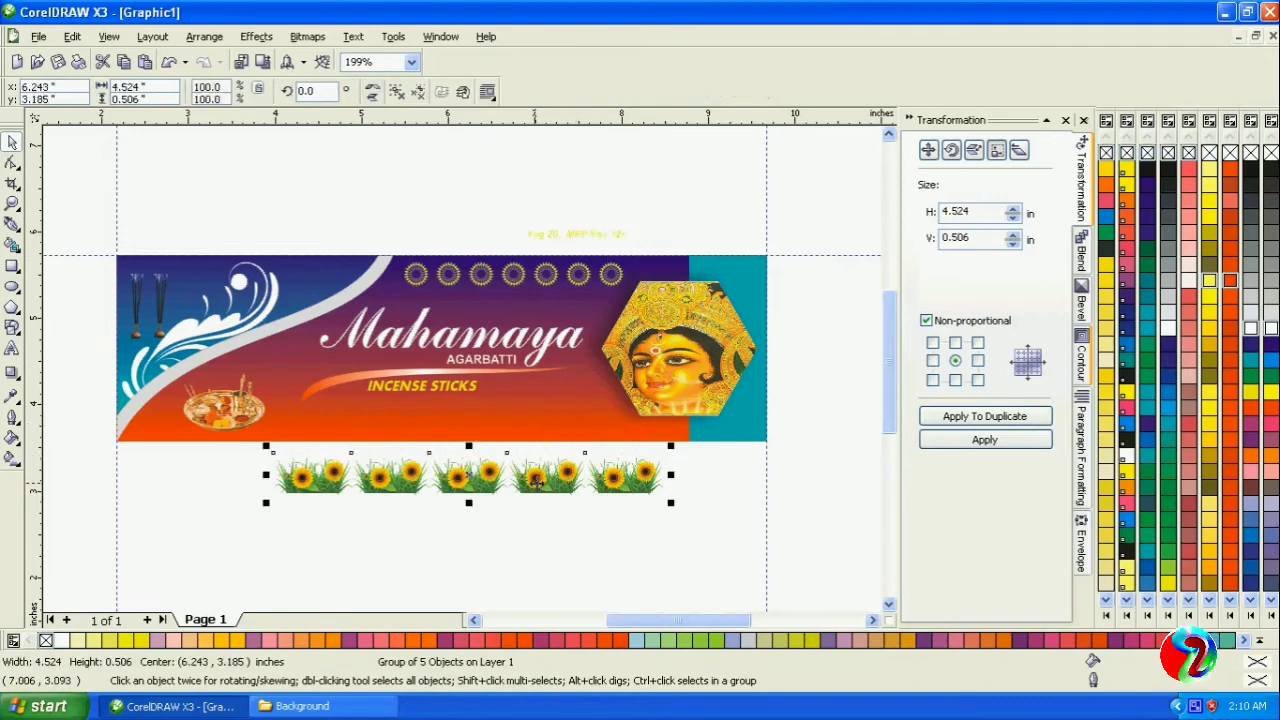
- Move the sunflower group back onto the banner's bottom edge, about 0.2 in further left, and slightly reduce its height
{"action": "key", "text": "Up"}
{"action": "key", "text": "Up"}
{"action": "key", "text": "Up"}
{"action": "key", "text": "Up"}
{"action": "key", "text": "Up"}
{"action": "key", "text": "Up"}
{"action": "key", "text": "Up"}
{"action": "key", "text": "Up"}
{"action": "key", "text": "Down"}
{"action": "key", "text": "Down"}
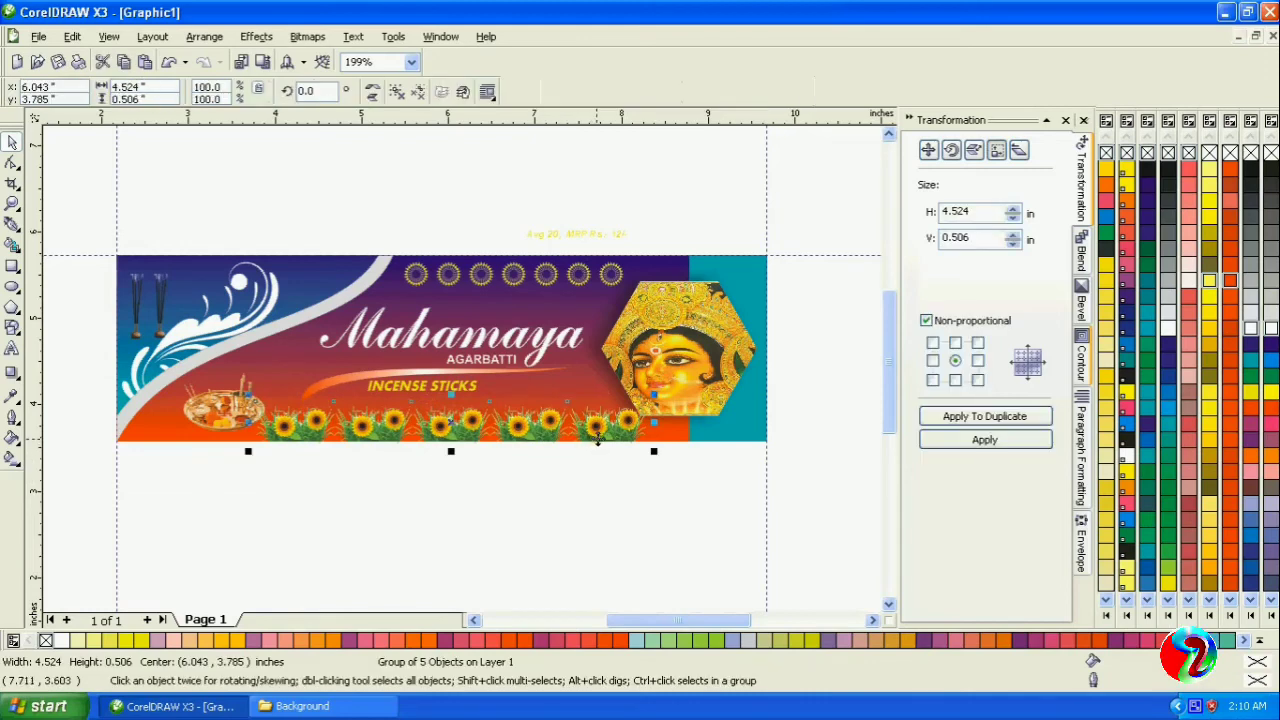
{"action": "left_click_drag", "start_coordinate": [455, 398], "coordinate": [457, 404]}
{"action": "left_click_drag", "start_coordinate": [455, 452], "coordinate": [456, 449]}
- Shift the puja thali image about 0.2 in left, away from the sunflower row
{"action": "left_click", "coordinate": [505, 484]}
{"action": "left_click_drag", "start_coordinate": [225, 411], "coordinate": [217, 411]}
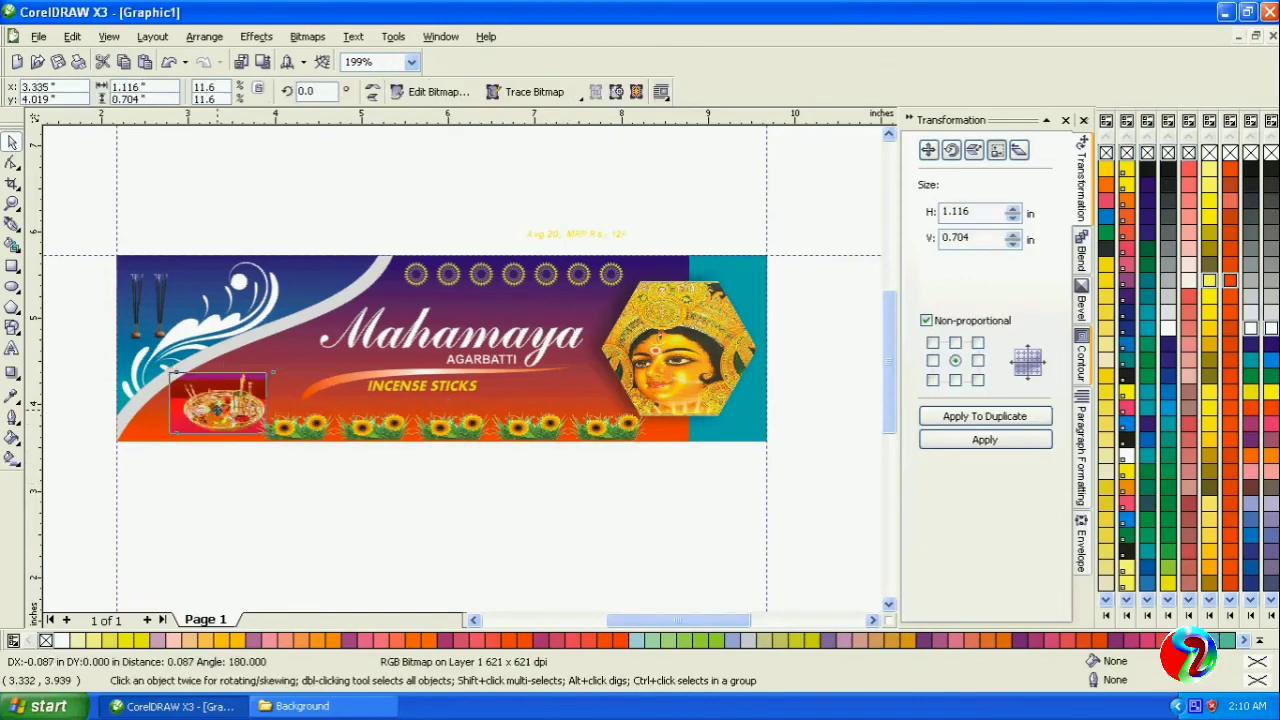
{"action": "left_click", "coordinate": [300, 495]}
- Place the price text between the sunflower row and the swoosh, beside the goddess hexagon, and shrink it to about 0.99 × 0.09 in
{"action": "left_click_drag", "start_coordinate": [548, 235], "coordinate": [534, 402]}
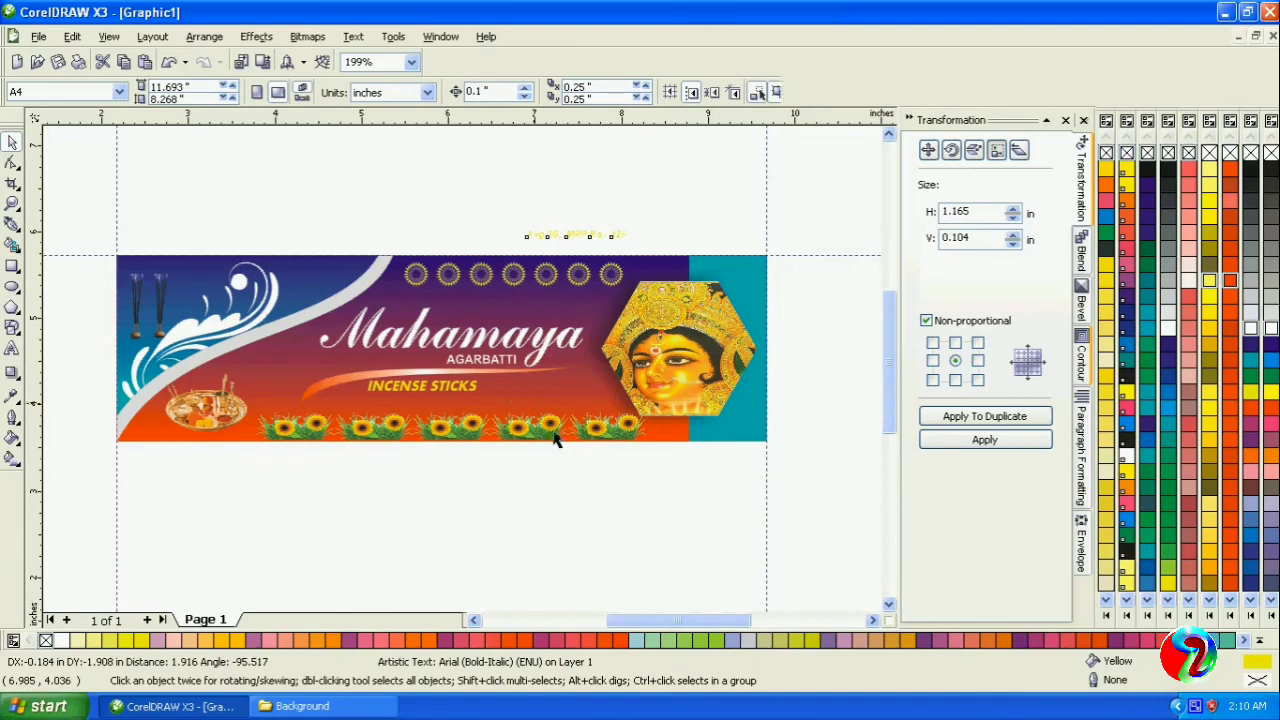
{"action": "left_click", "coordinate": [609, 470]}
{"action": "scroll", "coordinate": [612, 438], "scroll_direction": "up", "scroll_amount": 1}
{"action": "left_click", "coordinate": [383, 292]}
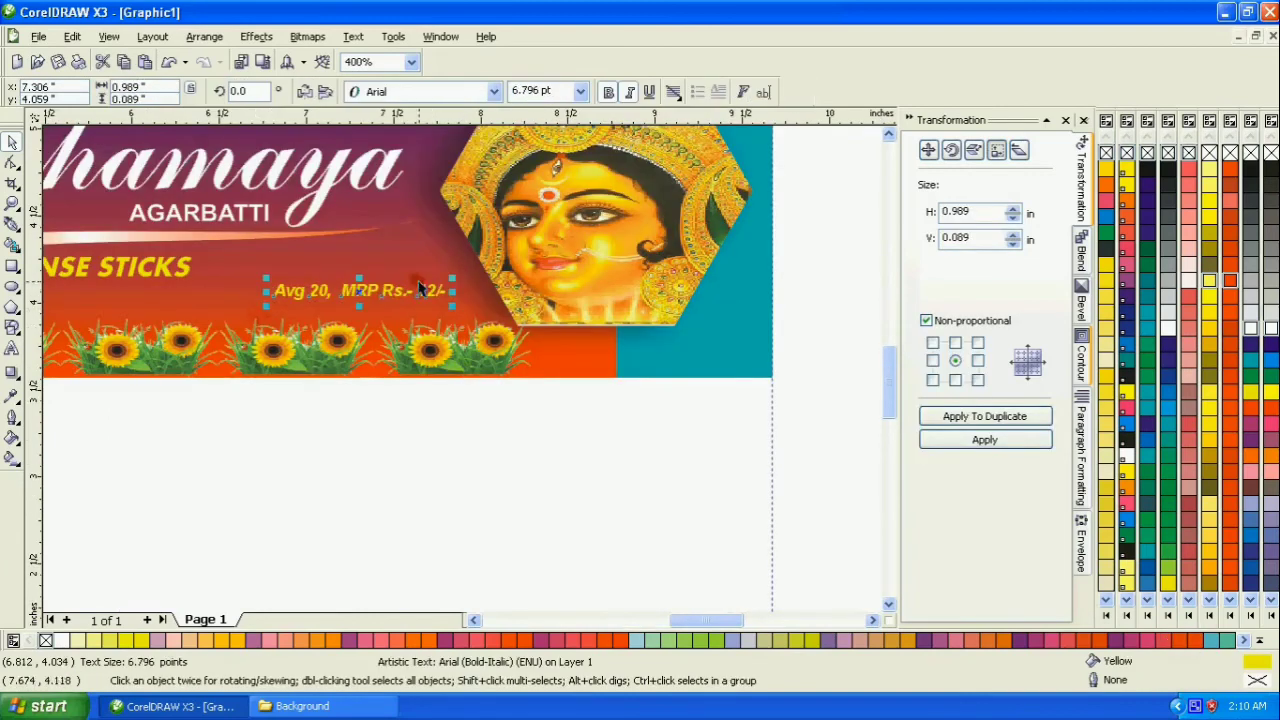
{"action": "left_click_drag", "start_coordinate": [373, 289], "coordinate": [383, 292]}
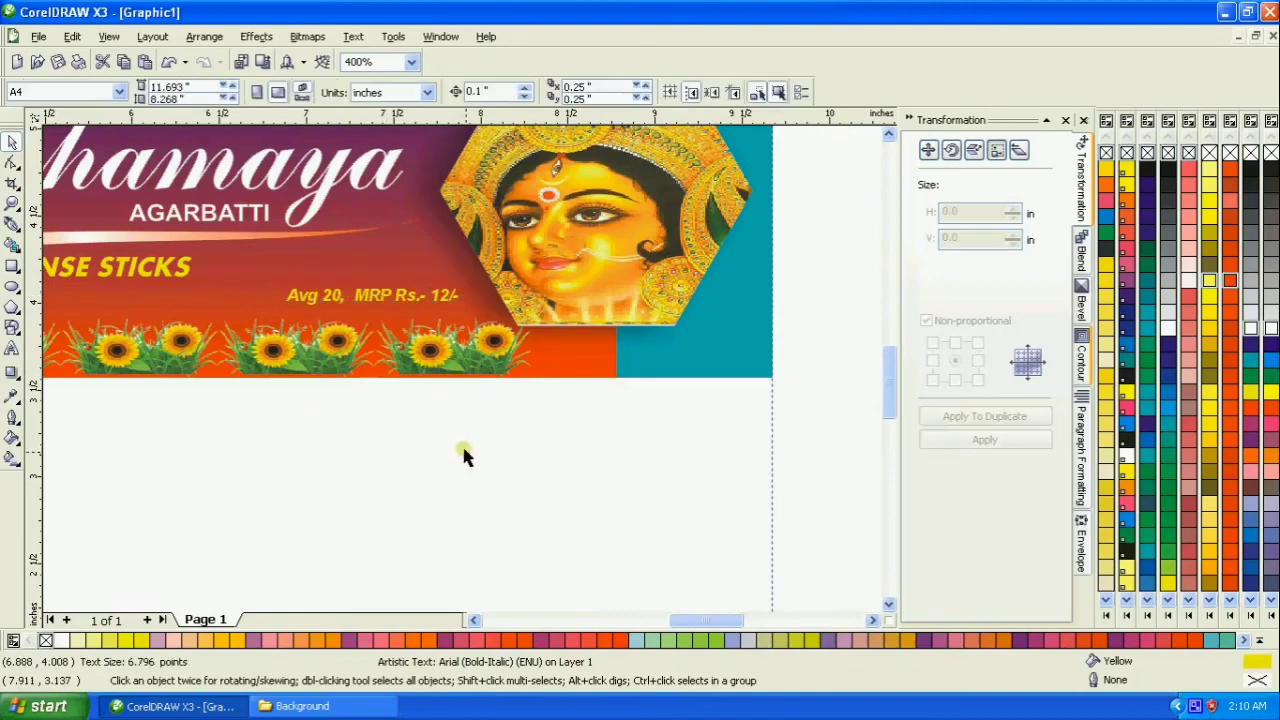
- Lower the base of the sunflower group so the grass sits exactly on the banner's bottom edge
{"action": "left_click", "coordinate": [12, 203]}
{"action": "left_click_drag", "start_coordinate": [110, 310], "coordinate": [228, 408]}
{"action": "left_click", "coordinate": [12, 142]}
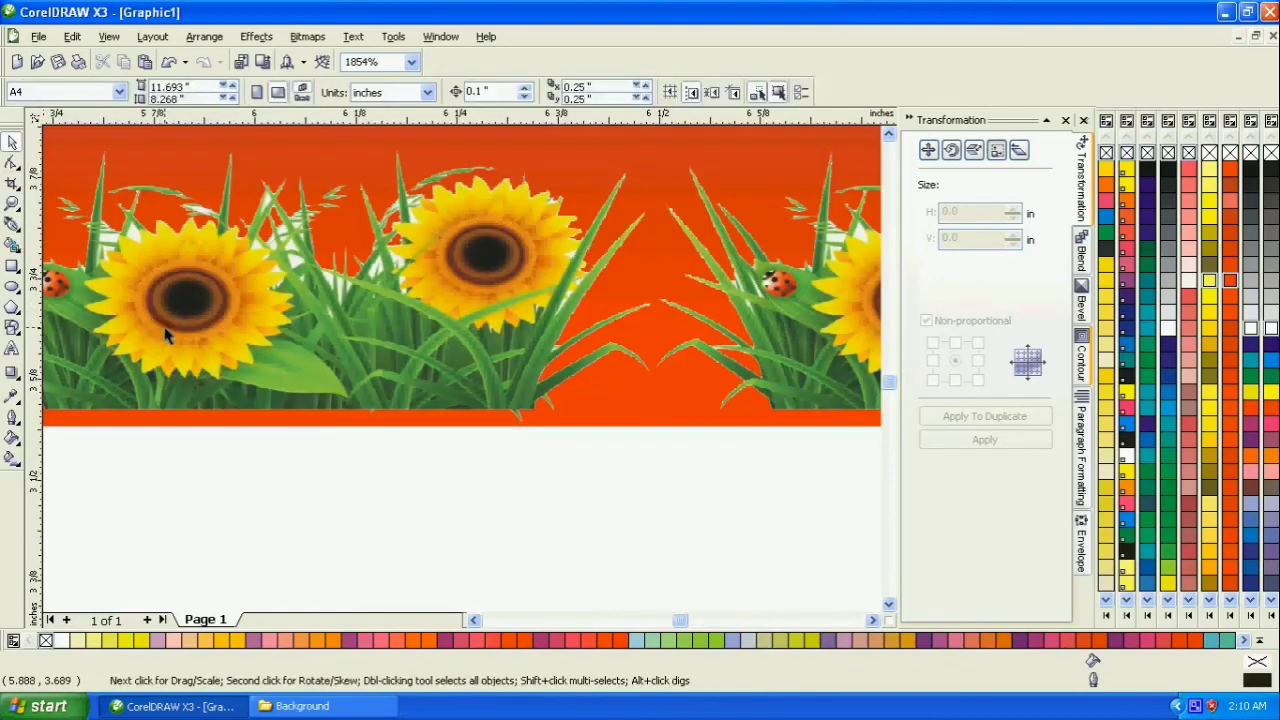
{"action": "left_click", "coordinate": [293, 380]}
{"action": "left_click_drag", "start_coordinate": [288, 437], "coordinate": [290, 456]}
{"action": "left_click", "coordinate": [304, 473]}
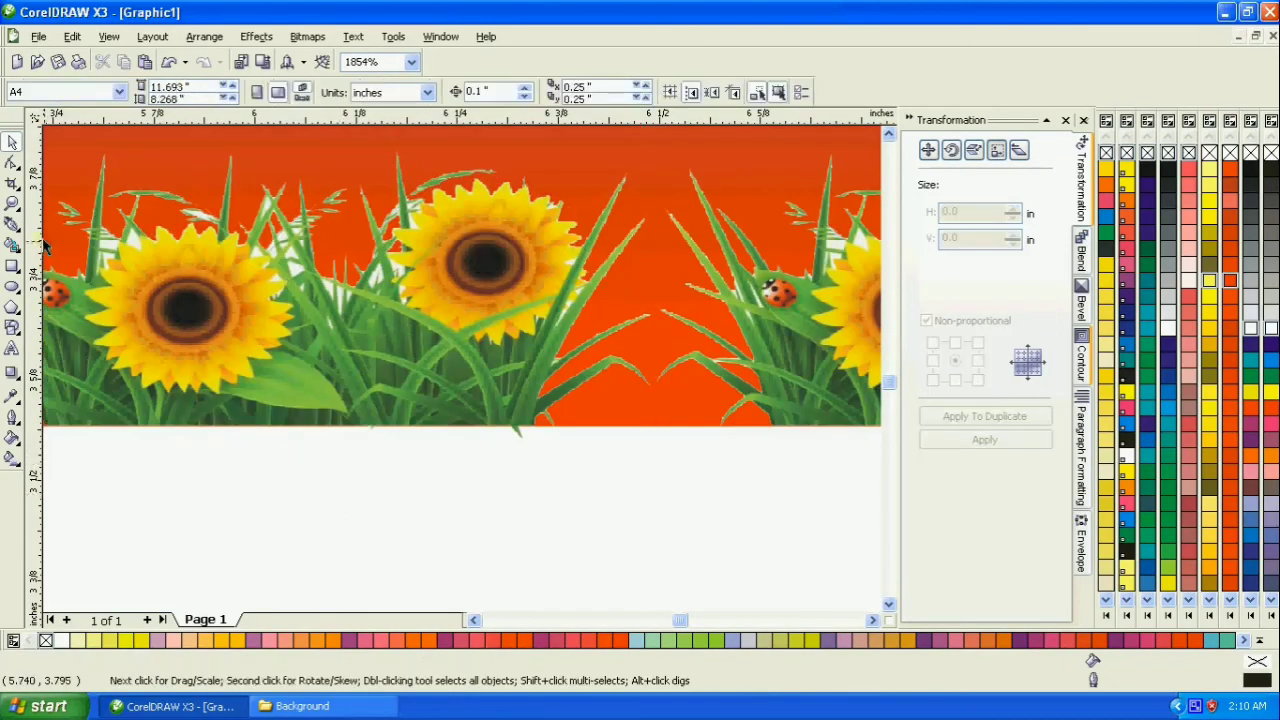
{"action": "left_click", "coordinate": [12, 204]}
{"action": "right_click", "coordinate": [370, 289]}
{"action": "right_click", "coordinate": [371, 290]}
{"action": "right_click", "coordinate": [375, 290]}
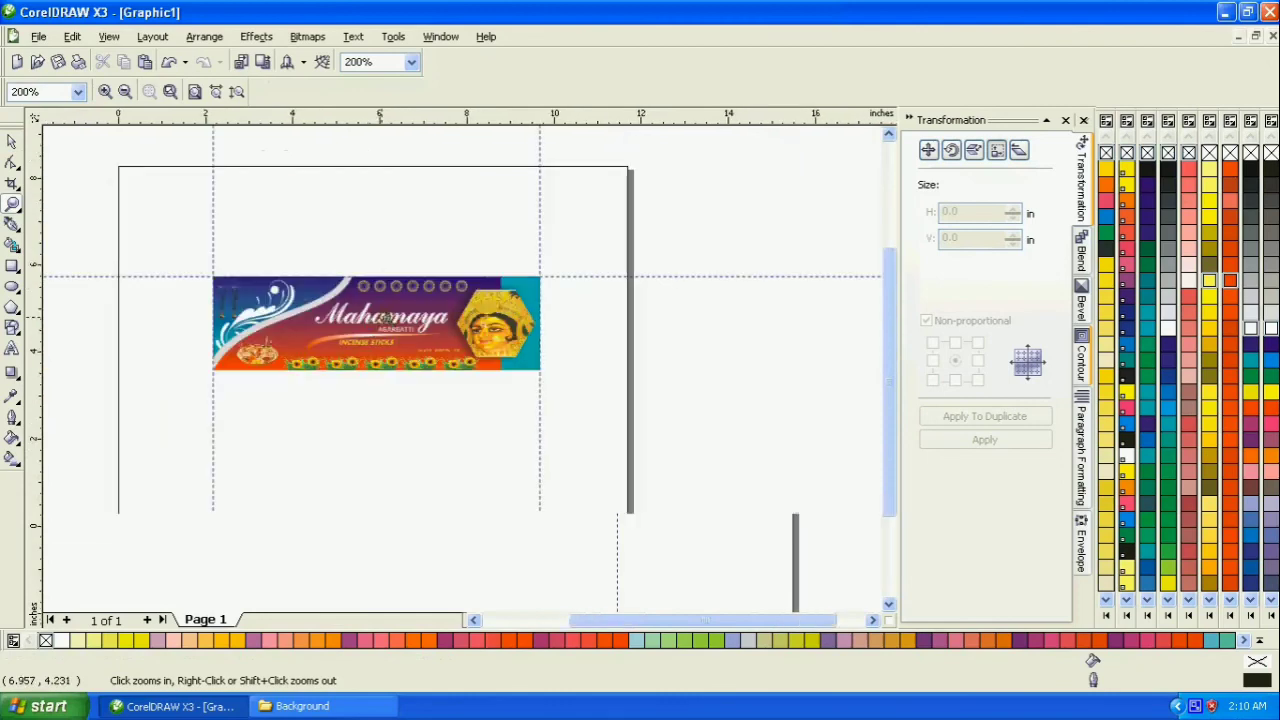
{"action": "left_click_drag", "start_coordinate": [195, 268], "coordinate": [543, 371]}
{"action": "left_click", "coordinate": [12, 141]}
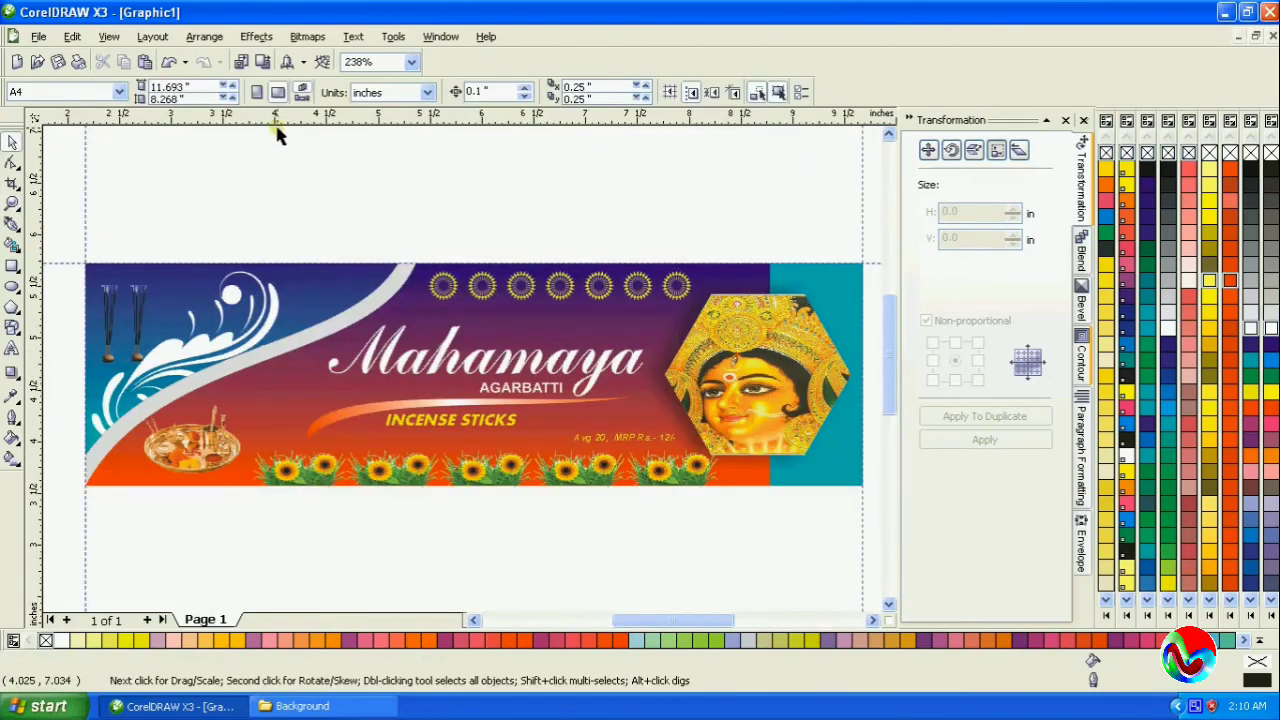